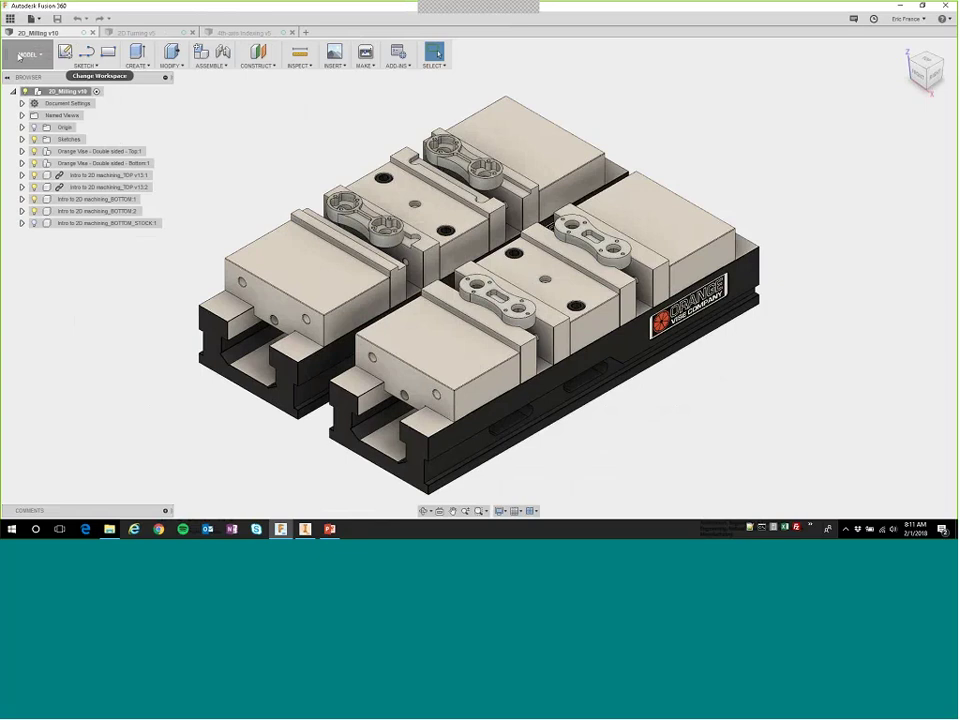
Switch to the CAM workspace and activate Setup1 from the list of setups.
{"action": "left_click", "coordinate": [27, 55]}
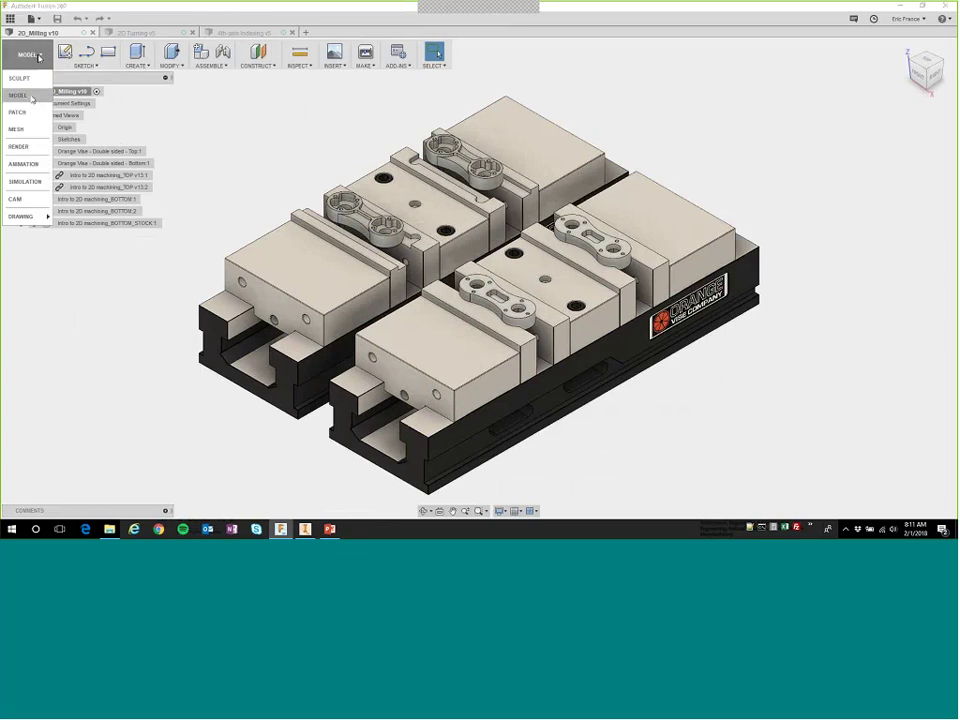
{"action": "left_click", "coordinate": [21, 199]}
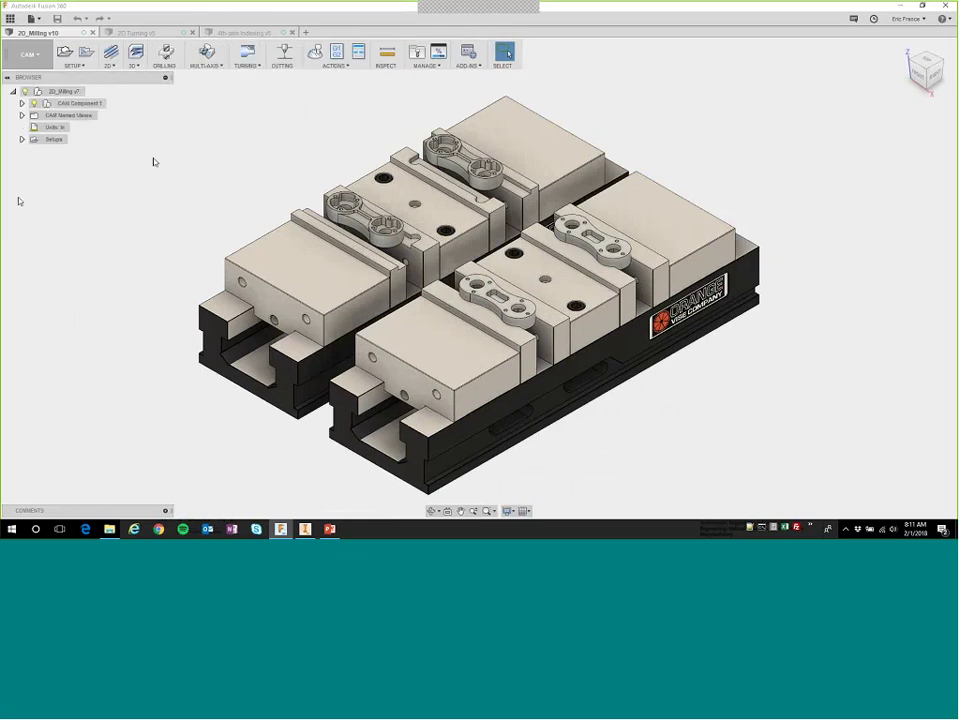
{"action": "left_click", "coordinate": [22, 140]}
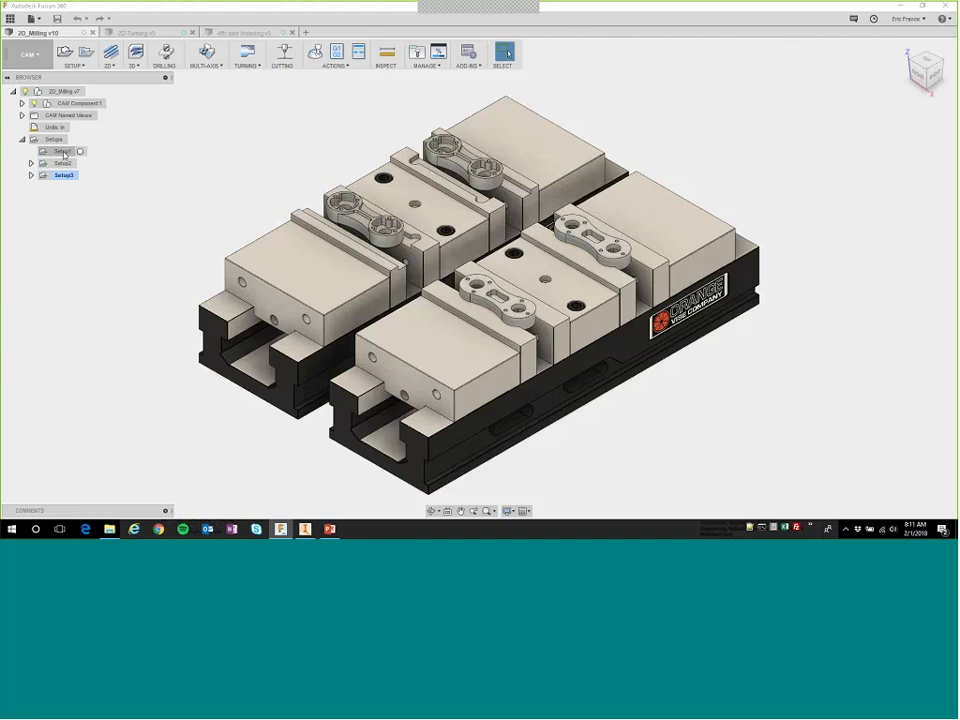
{"action": "left_click", "coordinate": [80, 152]}
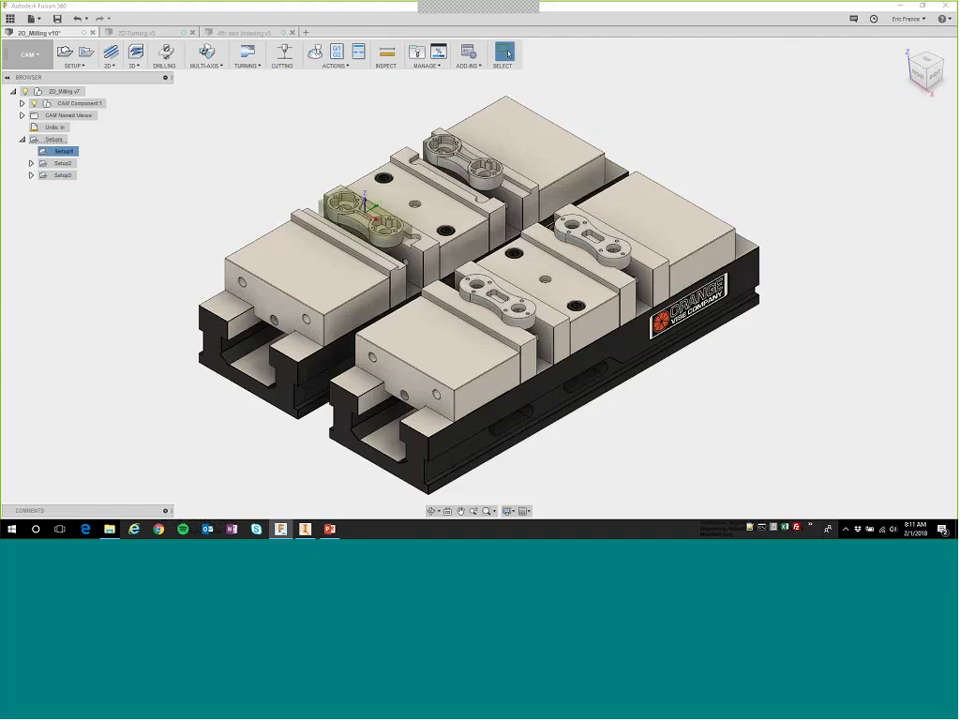
Open Setup1 for editing and place its WCS origin on the top back corner of the stock box, at minimum X and maximum Y.
{"action": "scroll", "coordinate": [370, 210], "scroll_direction": "up", "scroll_amount": 5}
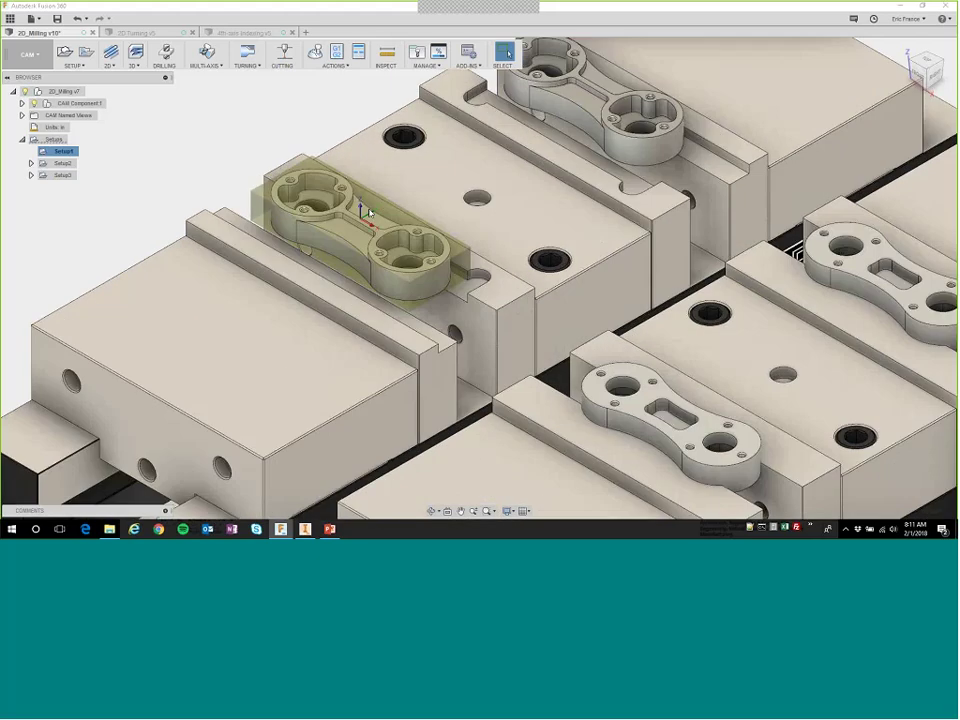
{"action": "scroll", "coordinate": [370, 210], "scroll_direction": "up", "scroll_amount": 1}
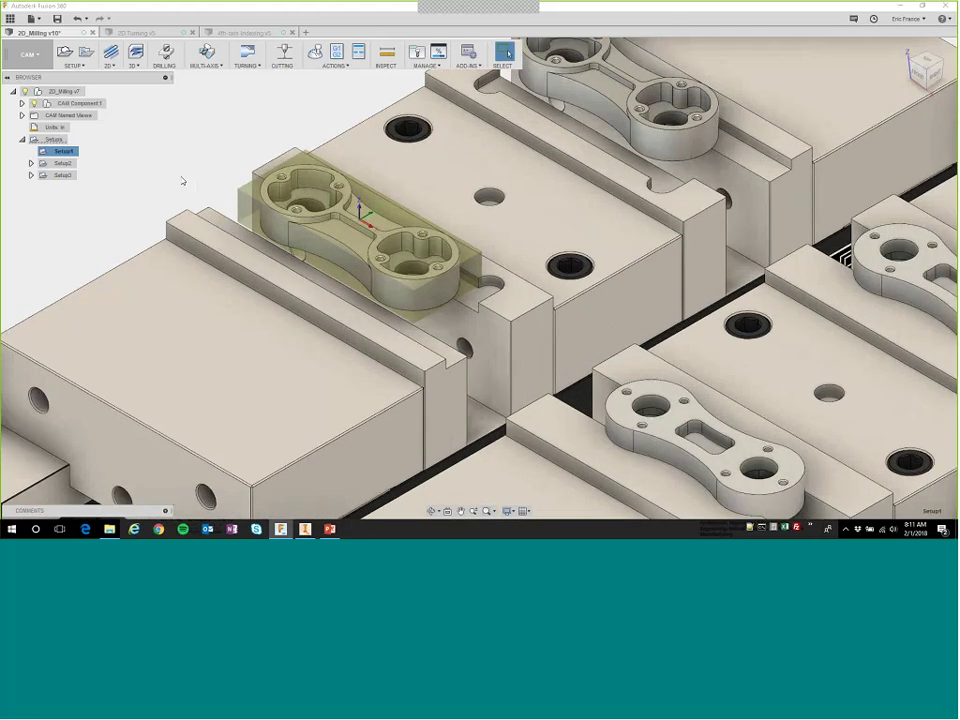
{"action": "middle_click_drag", "start_coordinate": [206, 177], "coordinate": [244, 192]}
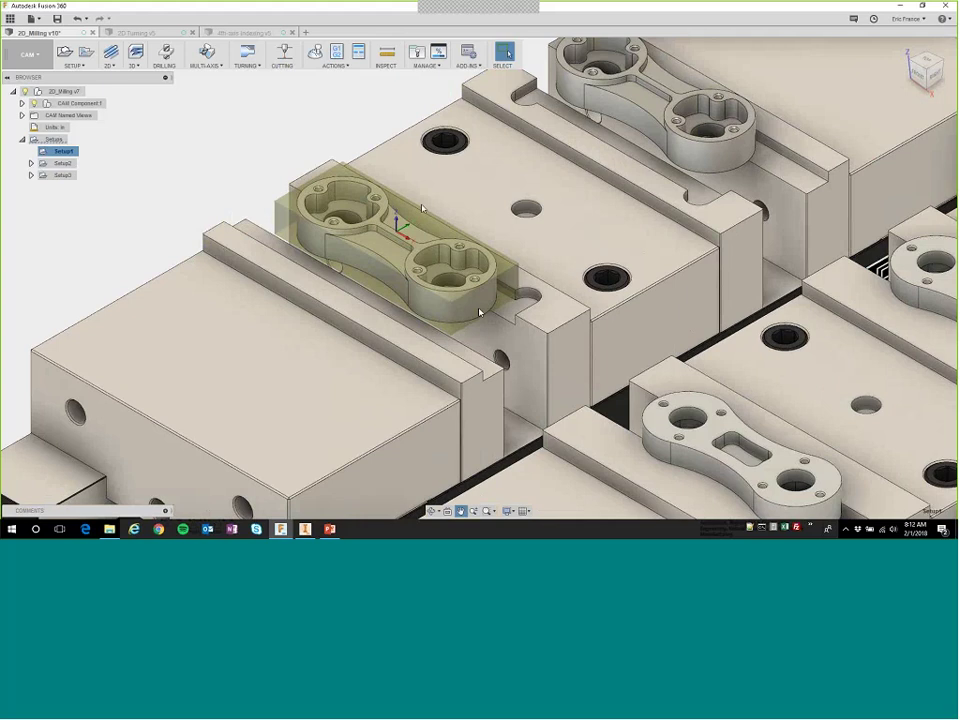
{"action": "left_click", "coordinate": [507, 54]}
{"action": "right_click", "coordinate": [63, 151]}
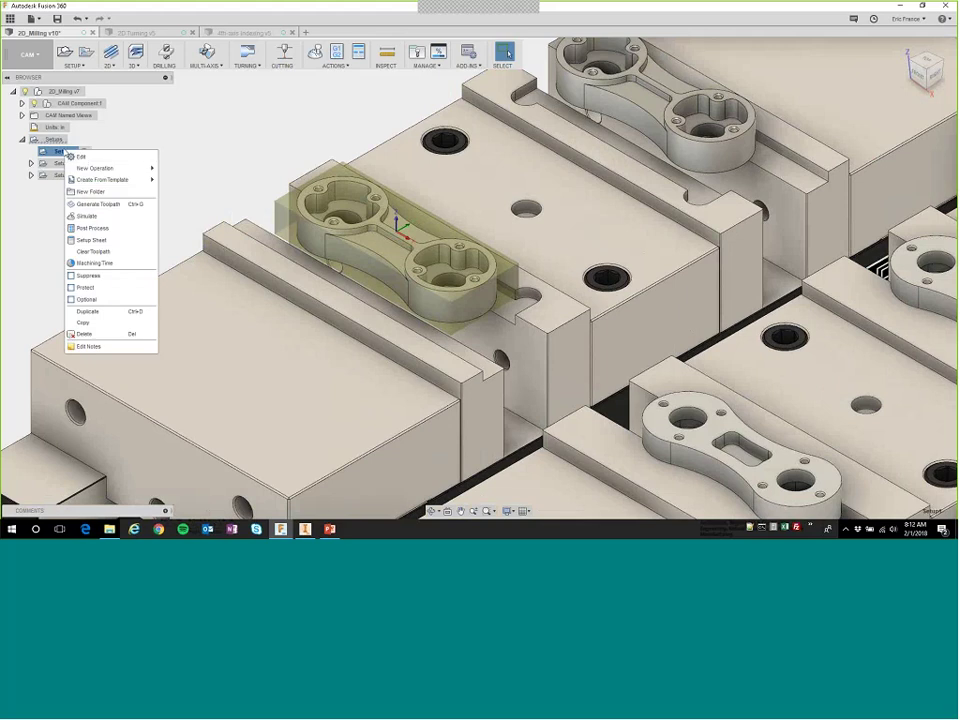
{"action": "left_click", "coordinate": [80, 156]}
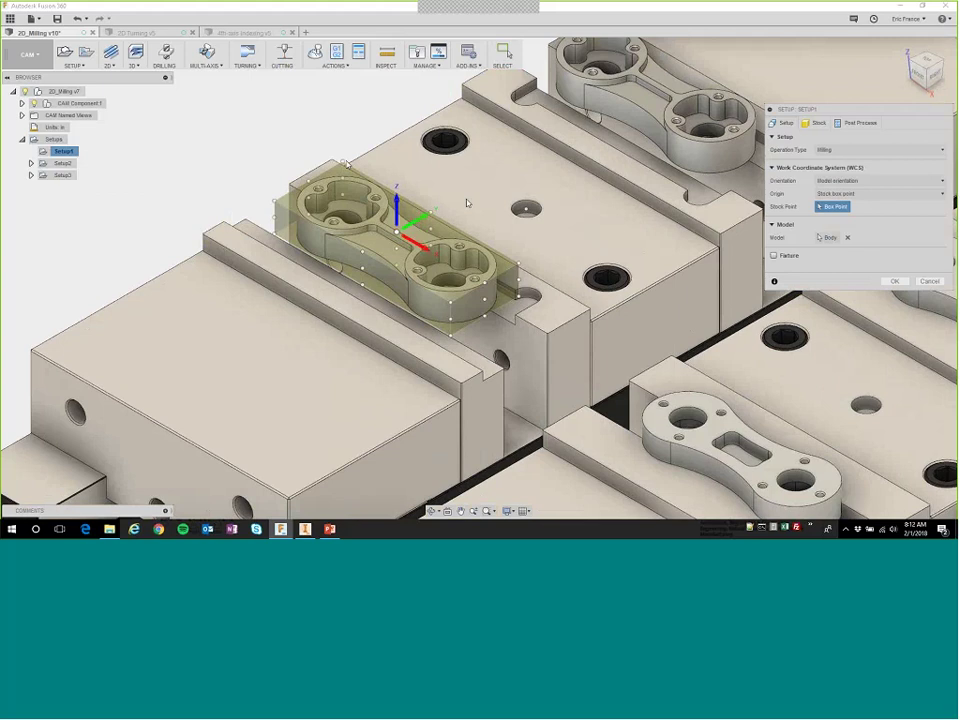
{"action": "left_click", "coordinate": [343, 161]}
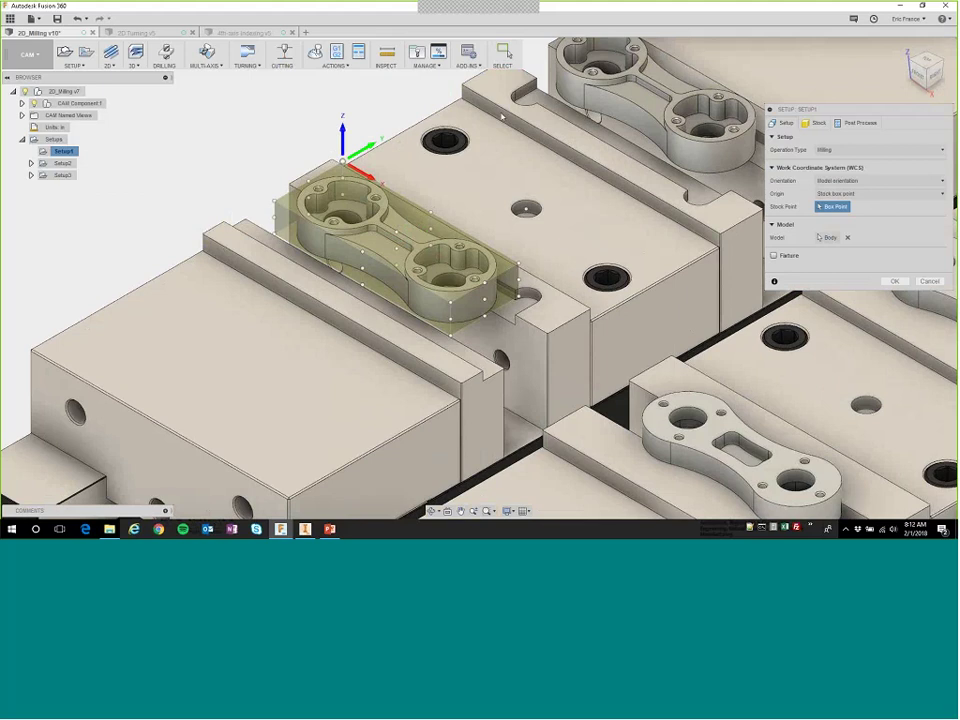
Try the centre of the vise's middle hole as a selected-point WCS origin, and return the origin to the stock box point.
{"action": "left_click", "coordinate": [848, 193]}
{"action": "left_click", "coordinate": [843, 216]}
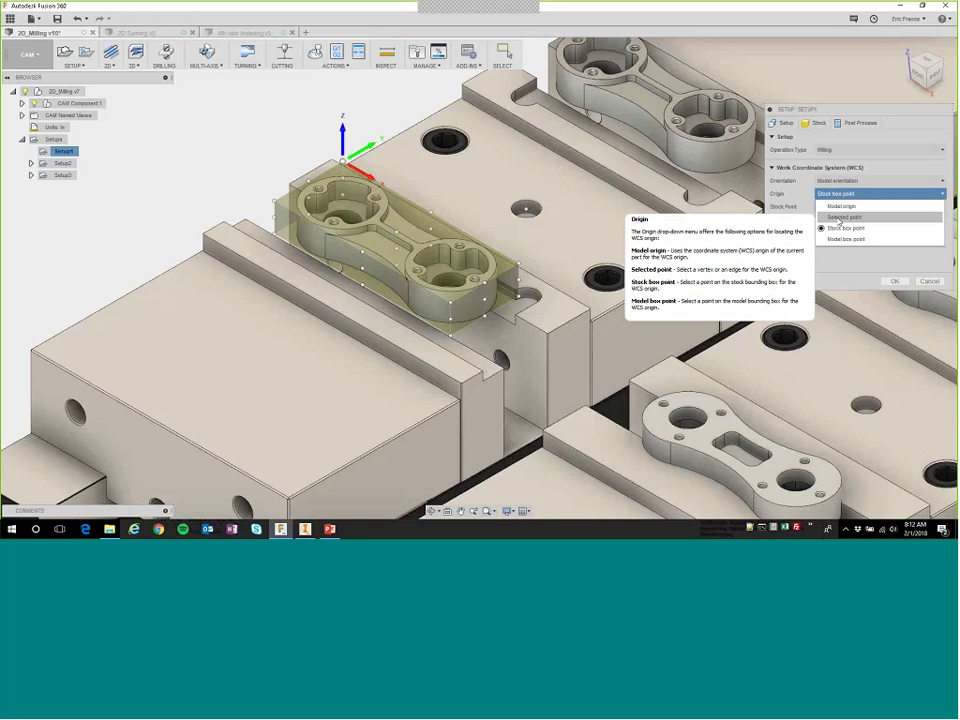
{"action": "left_click", "coordinate": [524, 206]}
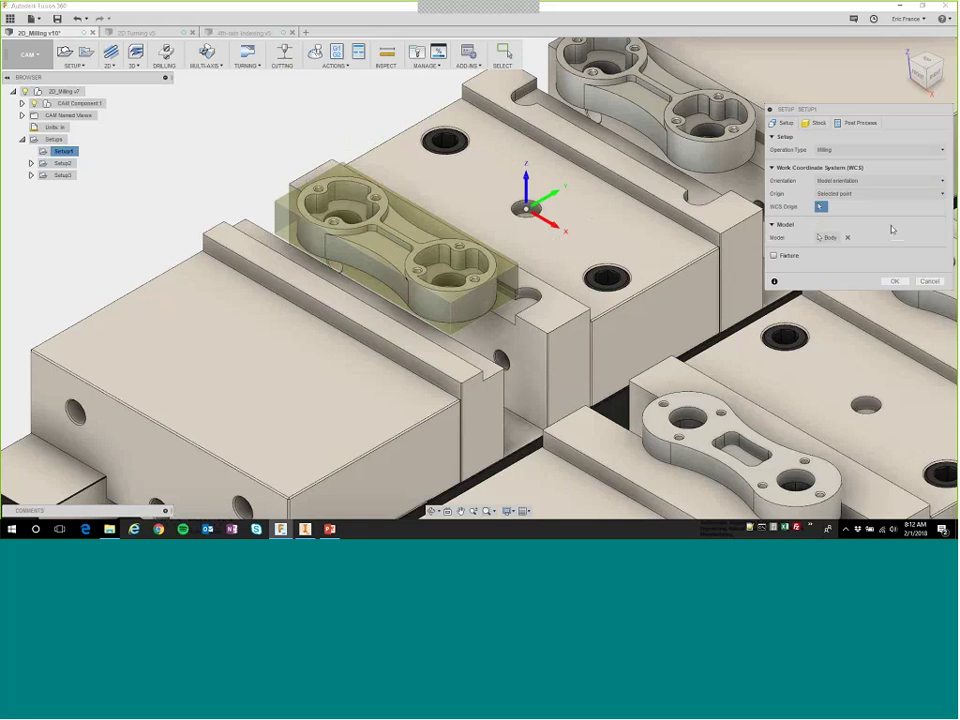
{"action": "left_click", "coordinate": [840, 195]}
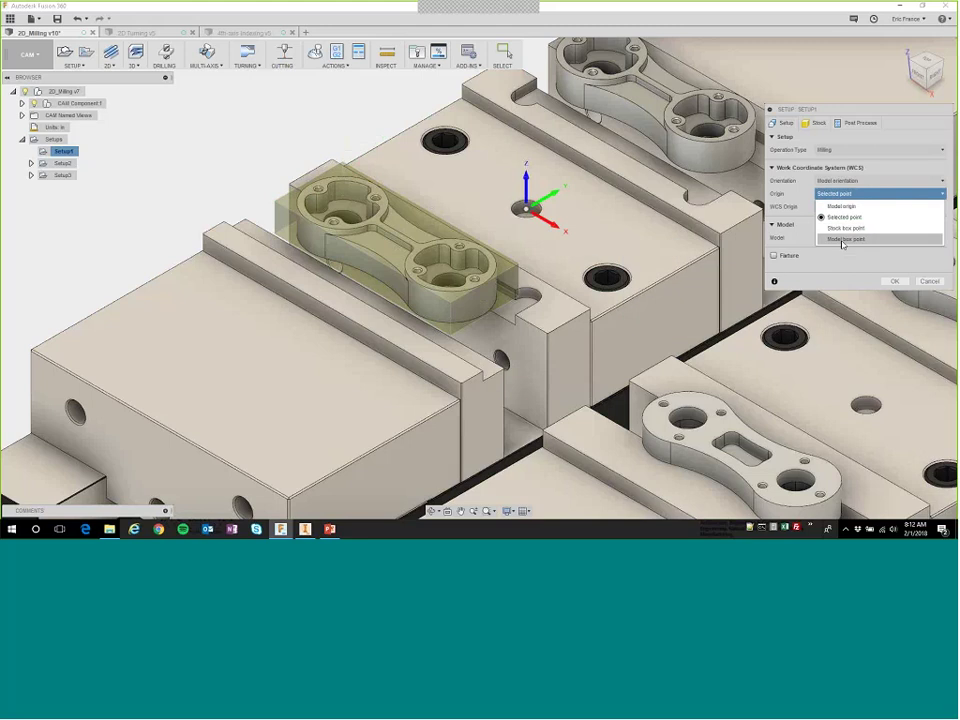
{"action": "left_click", "coordinate": [845, 228]}
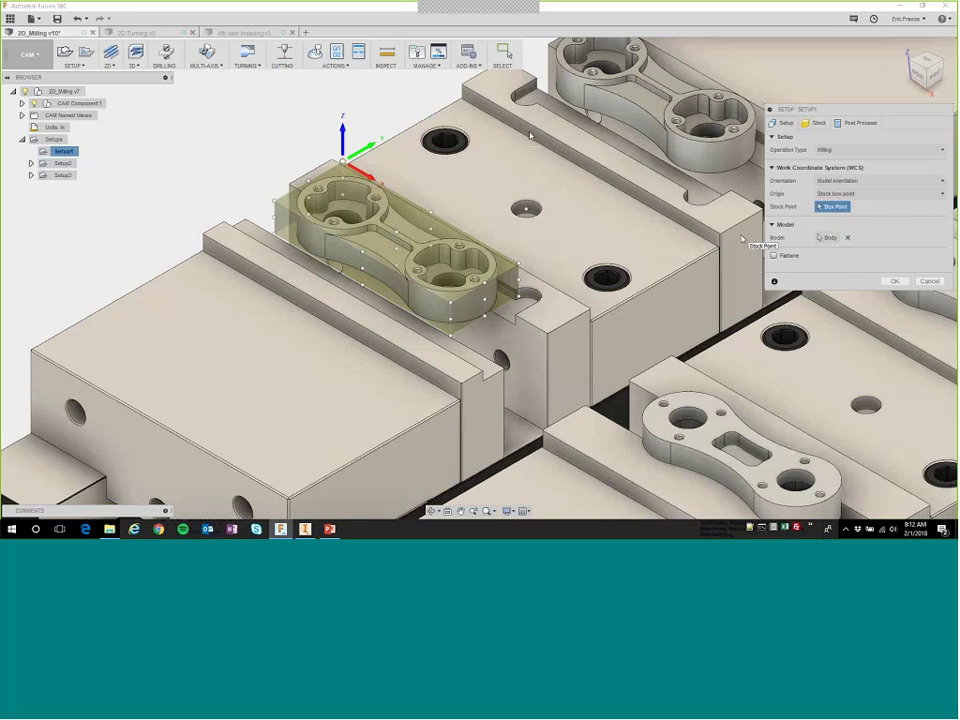
Set the WCS orientation to Select Z axis/plane & X axis, try the part's web pocket wall as the Z axis and clear that selection.
{"action": "left_click", "coordinate": [880, 181]}
{"action": "left_click", "coordinate": [866, 206]}
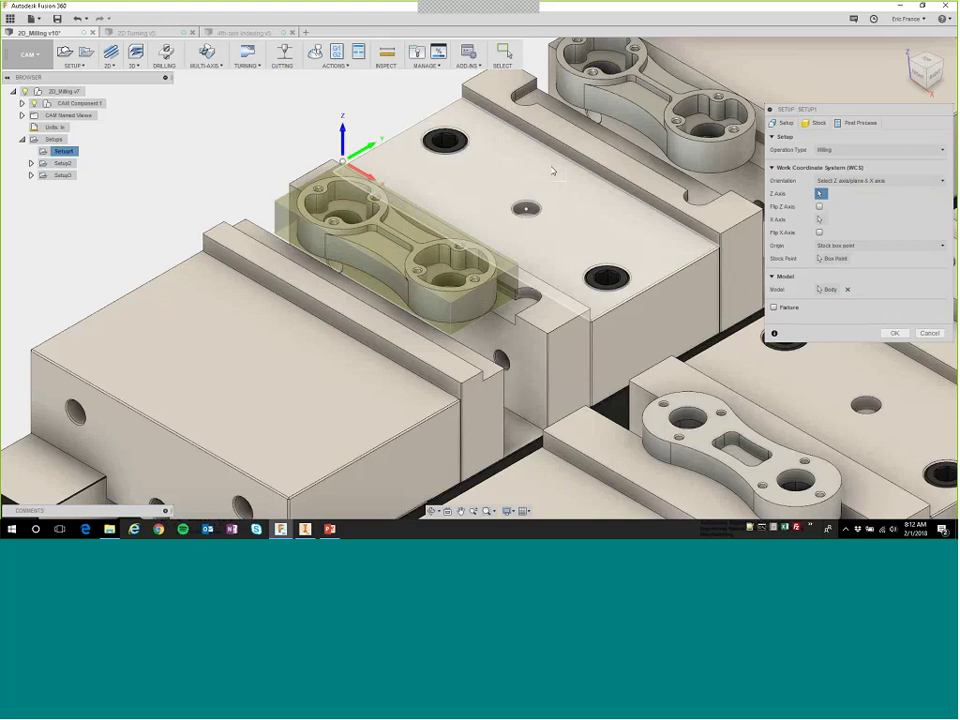
{"action": "middle_click_drag", "start_coordinate": [489, 210], "coordinate": [521, 295], "text": "shift"}
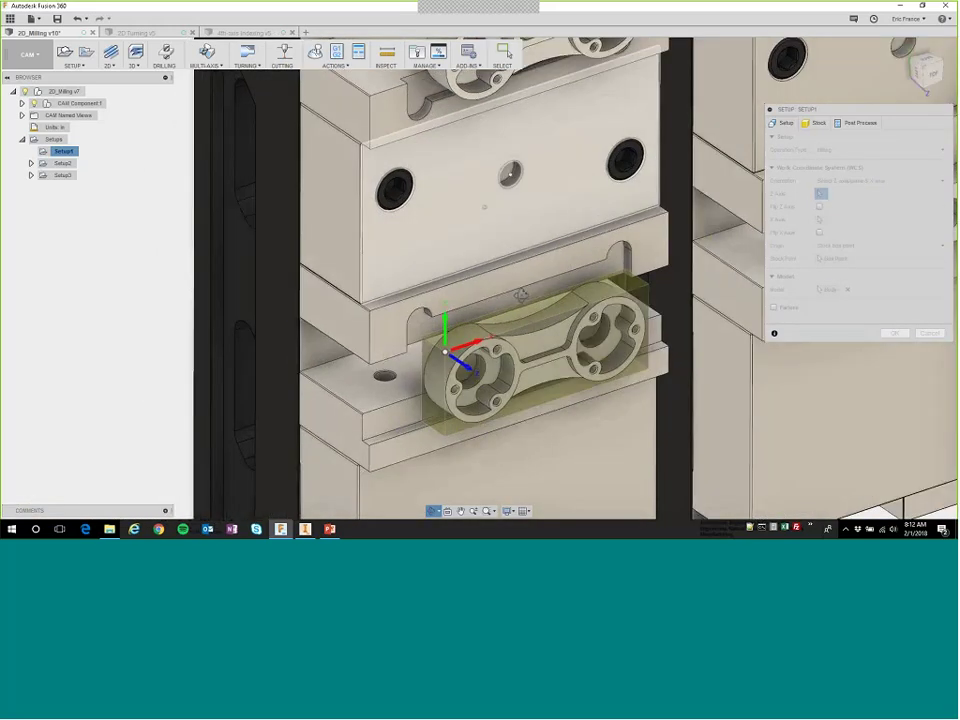
{"action": "scroll", "coordinate": [521, 300], "scroll_direction": "up", "scroll_amount": 2}
{"action": "scroll", "coordinate": [538, 345], "scroll_direction": "up", "scroll_amount": 2}
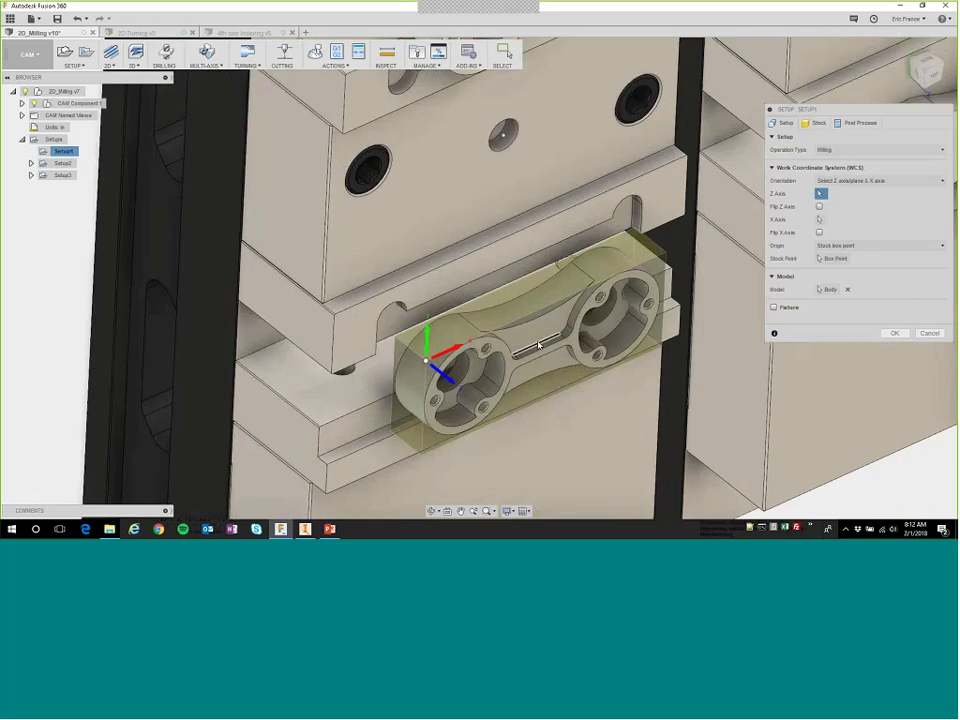
{"action": "scroll", "coordinate": [538, 345], "scroll_direction": "up", "scroll_amount": 2}
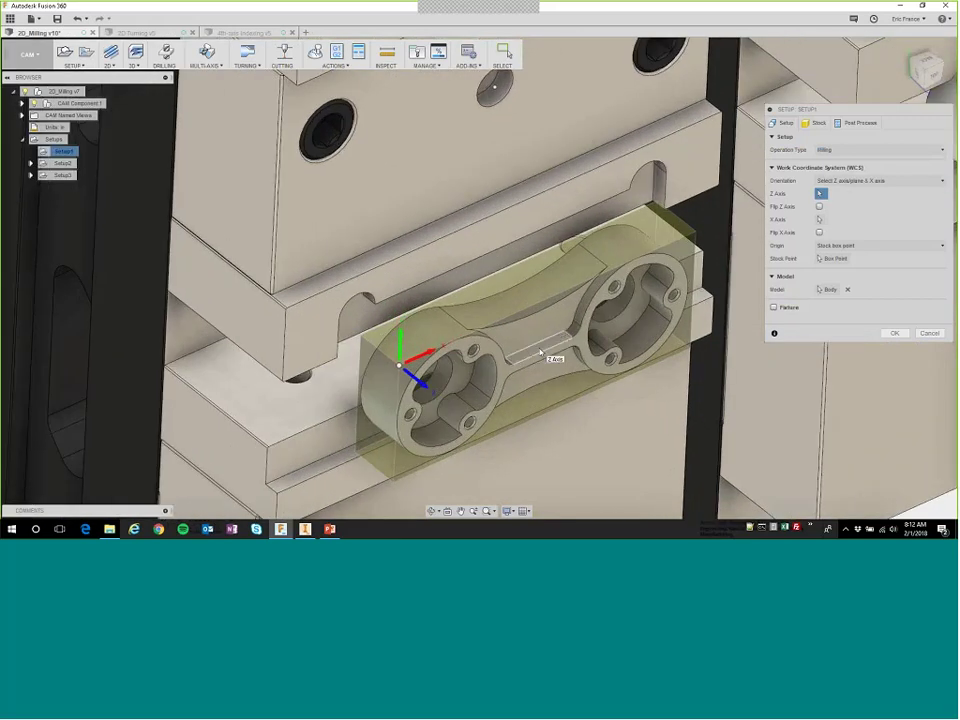
{"action": "left_click", "coordinate": [540, 350]}
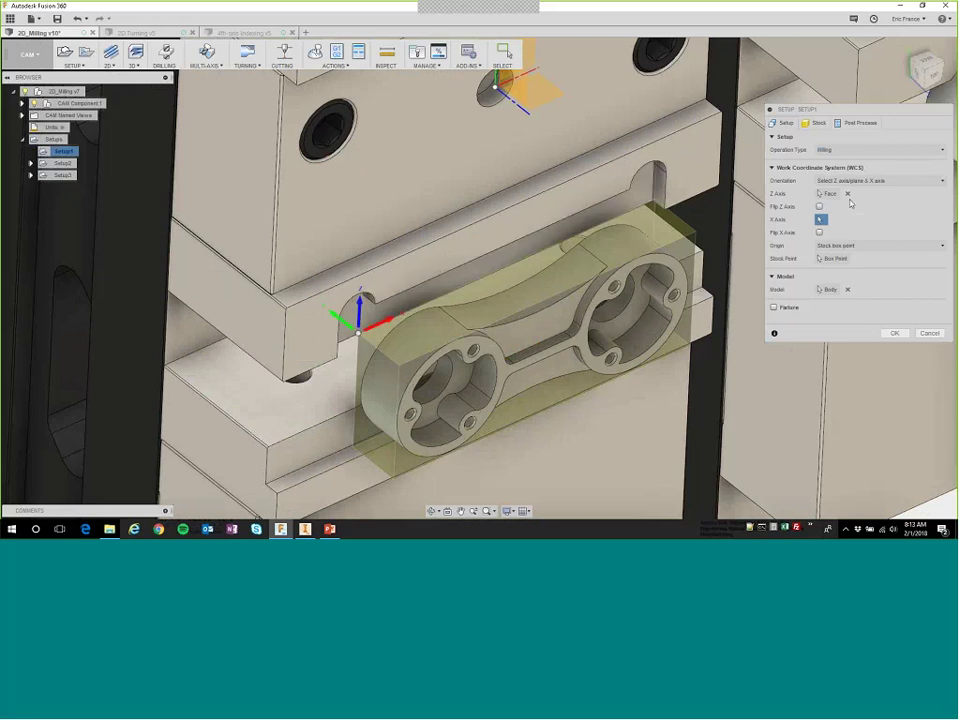
{"action": "left_click", "coordinate": [848, 194]}
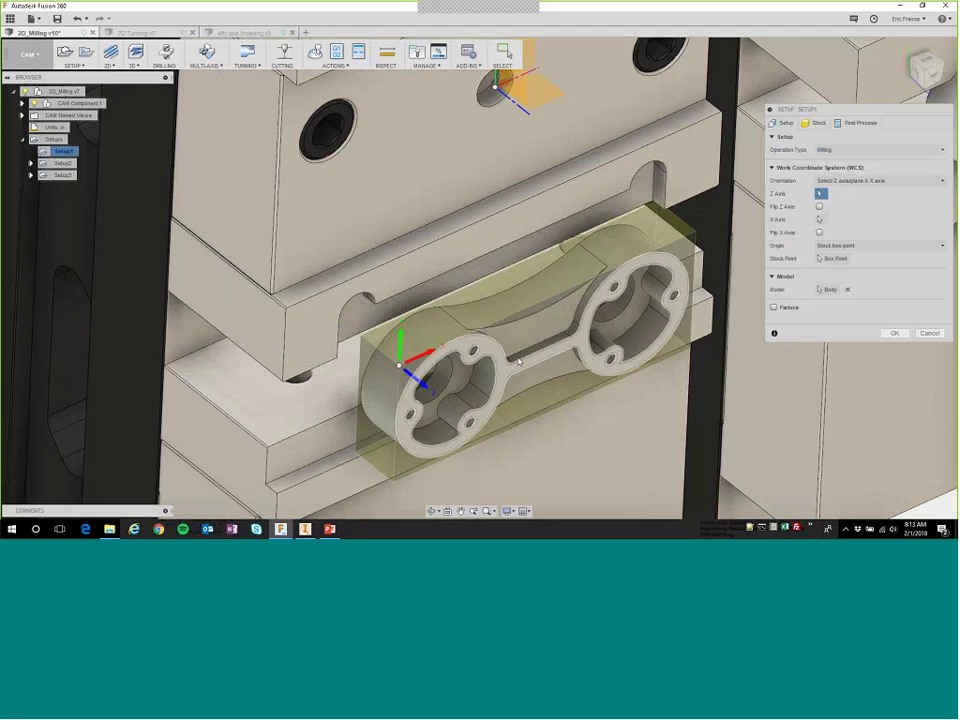
{"action": "middle_click_drag", "start_coordinate": [526, 337], "coordinate": [315, 182], "text": "shift"}
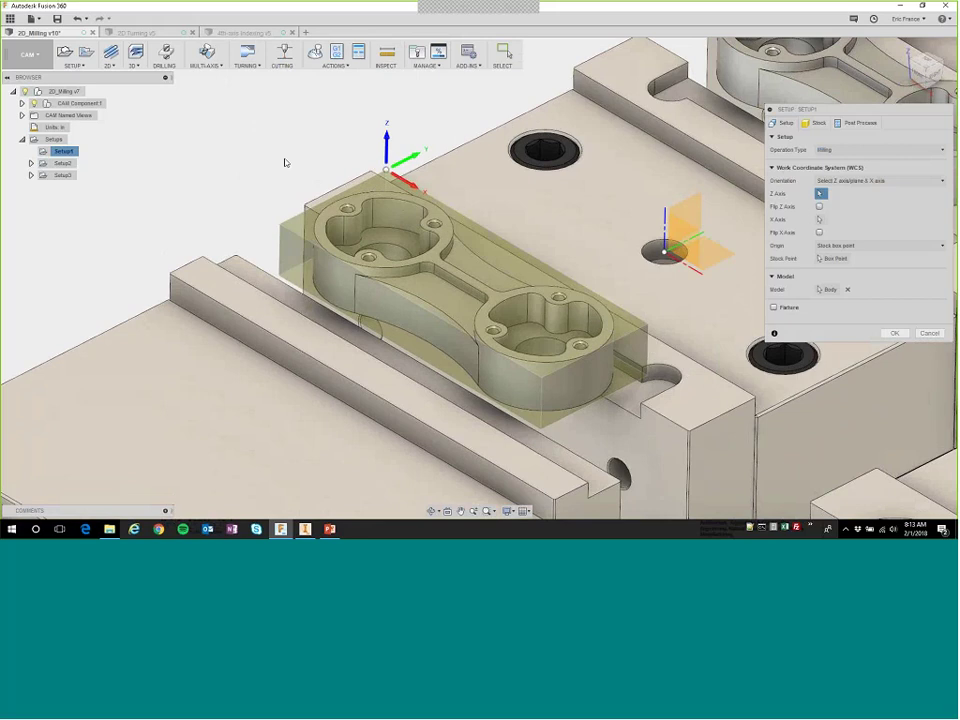
Keep the stock mode as Relative size box and set the stock side offset to 0.25 in.
{"action": "left_click", "coordinate": [818, 124]}
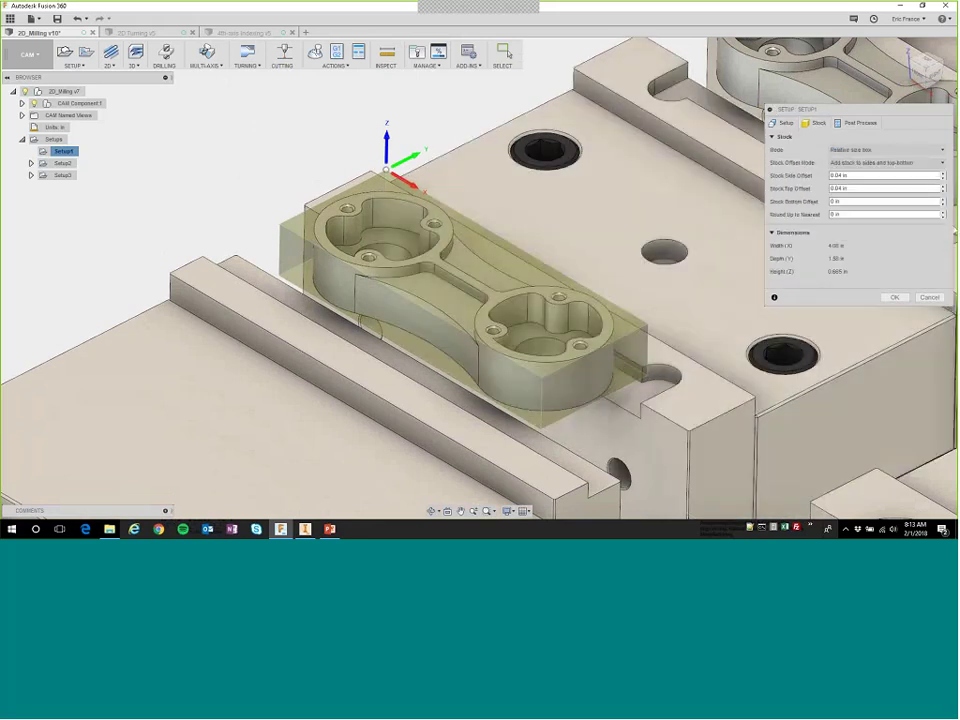
{"action": "left_click", "coordinate": [860, 150]}
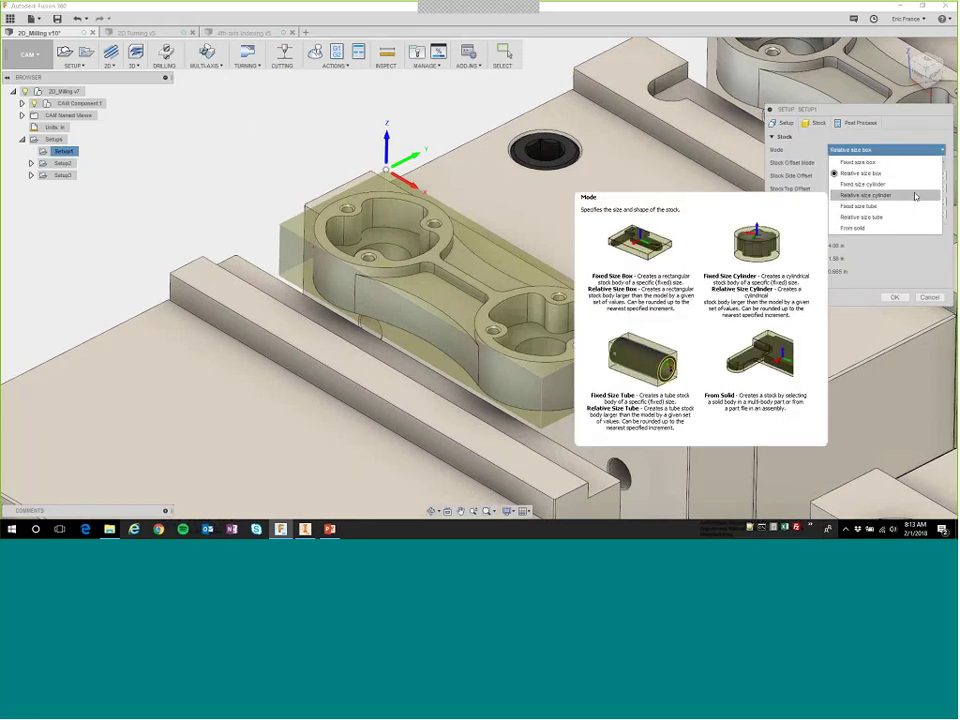
{"action": "left_click", "coordinate": [843, 148]}
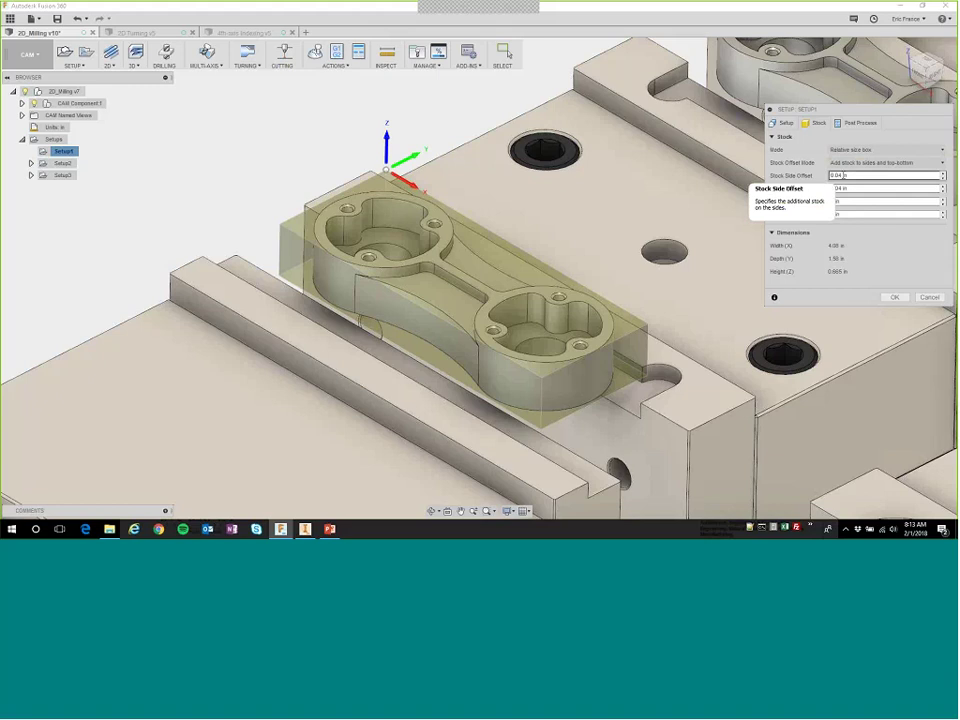
{"action": "left_click_drag", "start_coordinate": [843, 175], "coordinate": [839, 175]}
{"action": "key", "text": "BackSpace"}
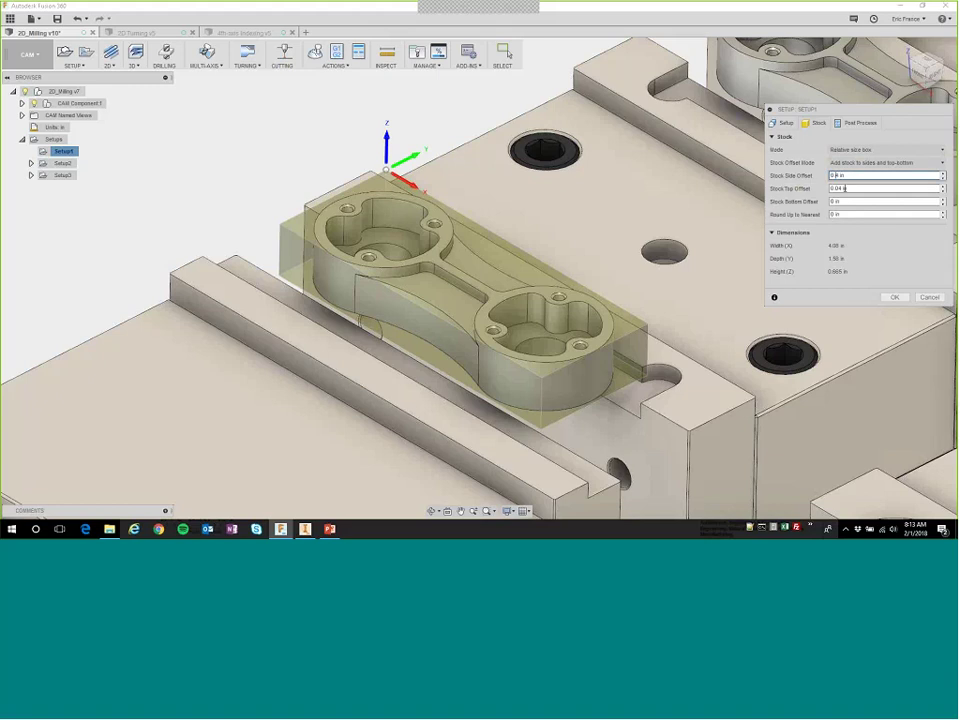
{"action": "key", "text": "Delete"}
{"action": "type", "text": "2"}
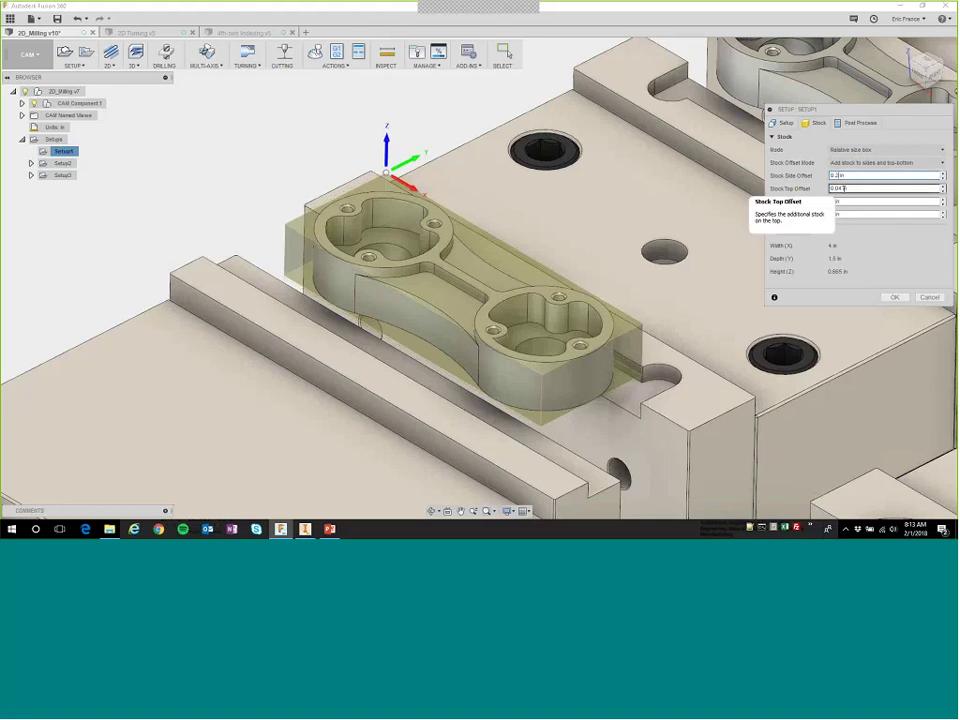
{"action": "type", "text": "5"}
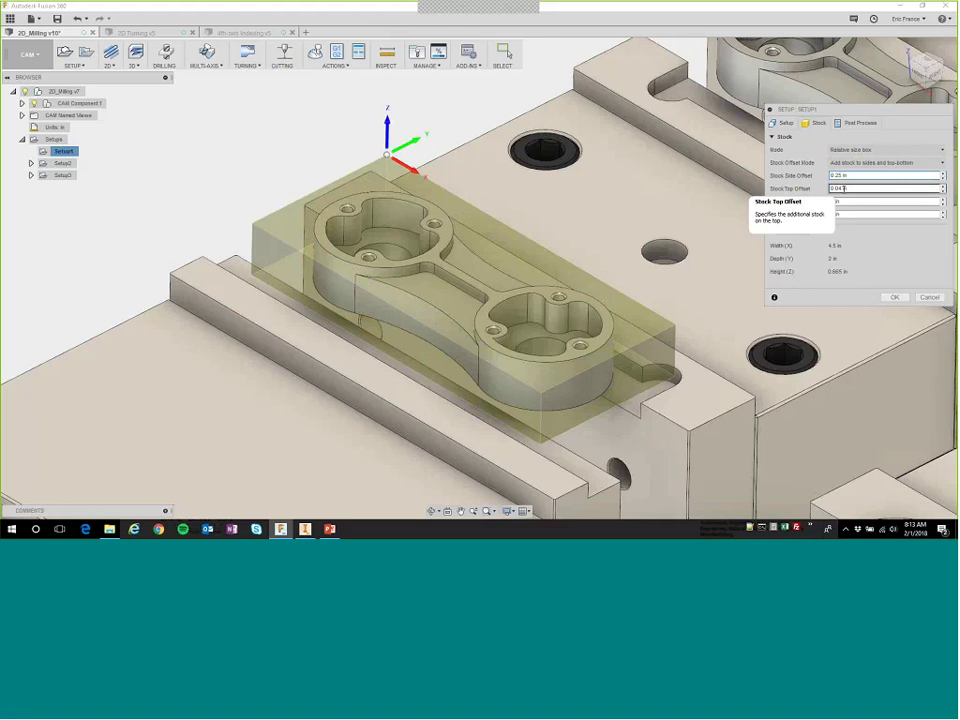
Set the stock top offset to 0.1 in and the stock bottom offset to 0.325 in.
{"action": "left_click", "coordinate": [843, 188]}
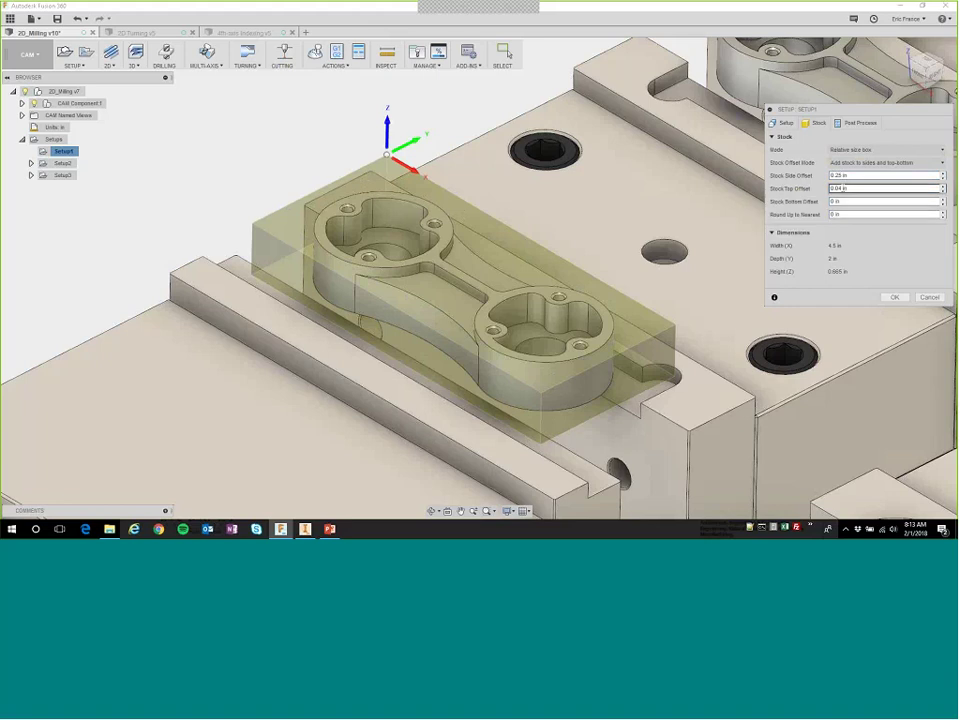
{"action": "double_click", "coordinate": [840, 188]}
{"action": "type", "text": "1"}
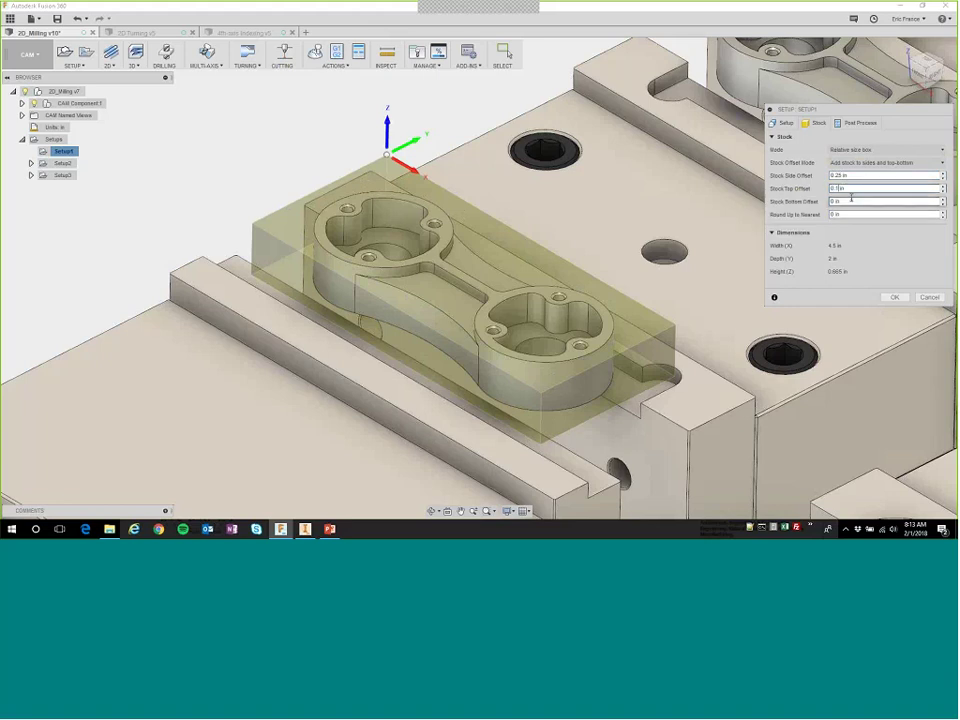
{"action": "left_click", "coordinate": [833, 201]}
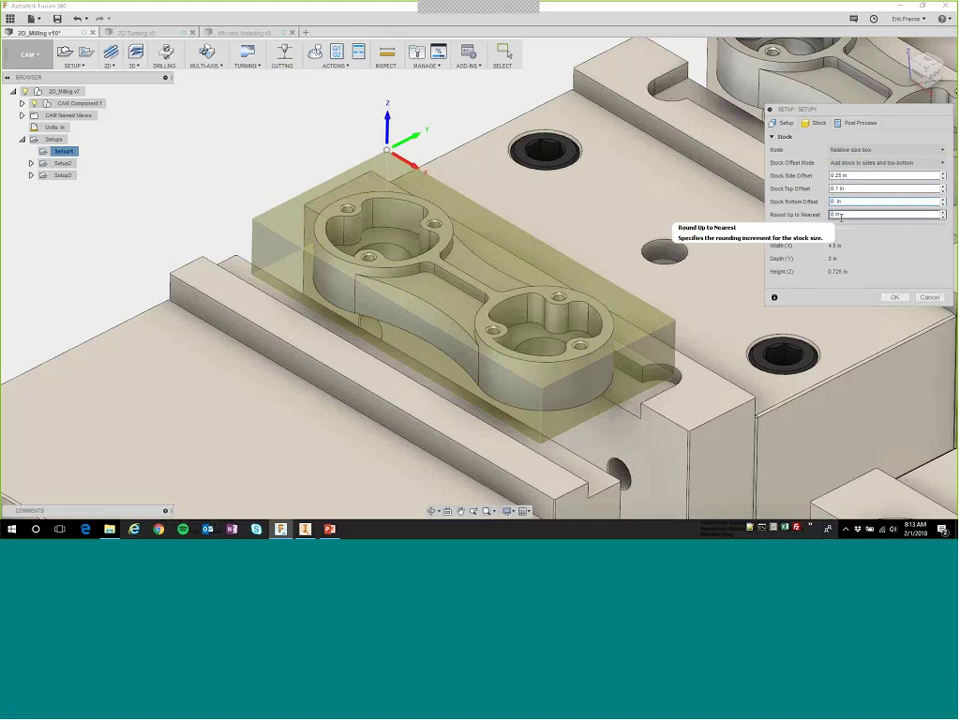
{"action": "type", "text": ".125"}
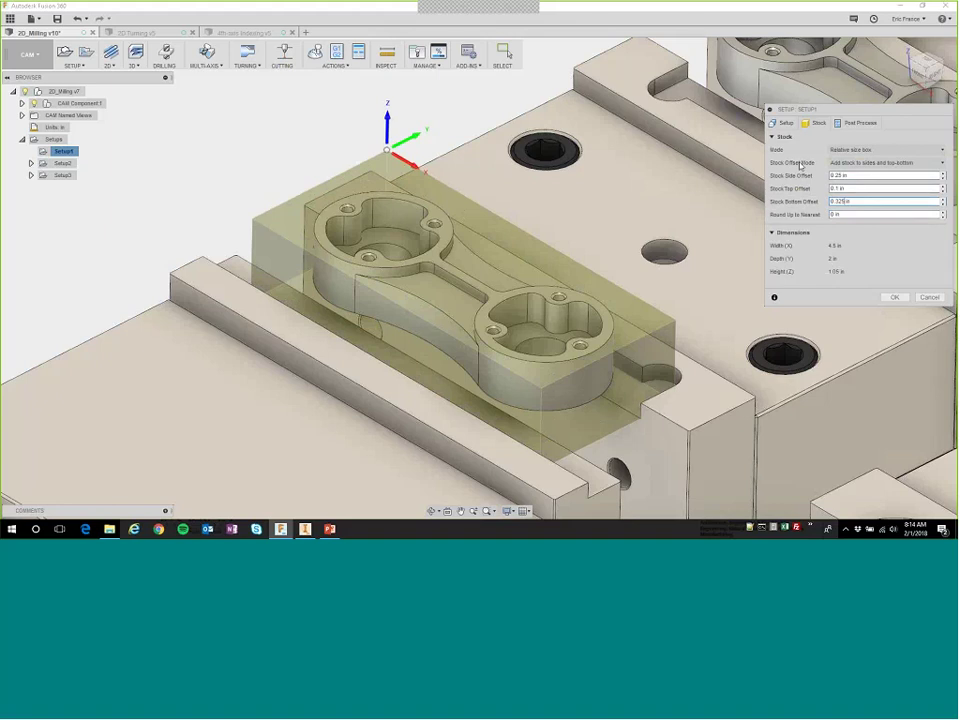
Check the Multiple WCS Offsets options in the post-processing settings, leave them disabled and accept the Setup1 changes.
{"action": "left_click", "coordinate": [856, 122]}
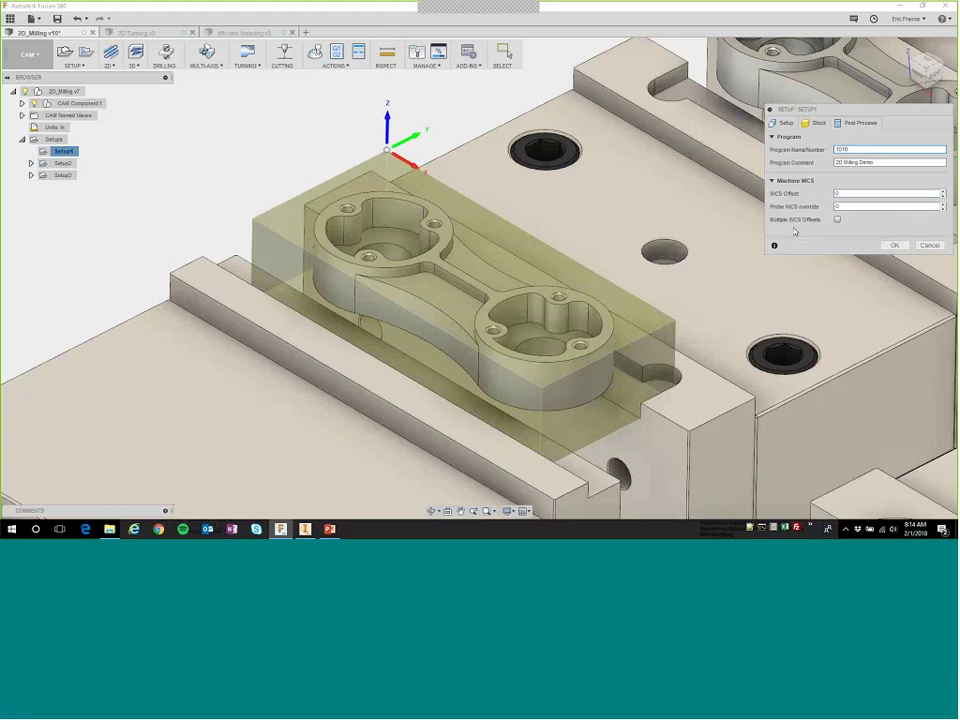
{"action": "left_click", "coordinate": [837, 219]}
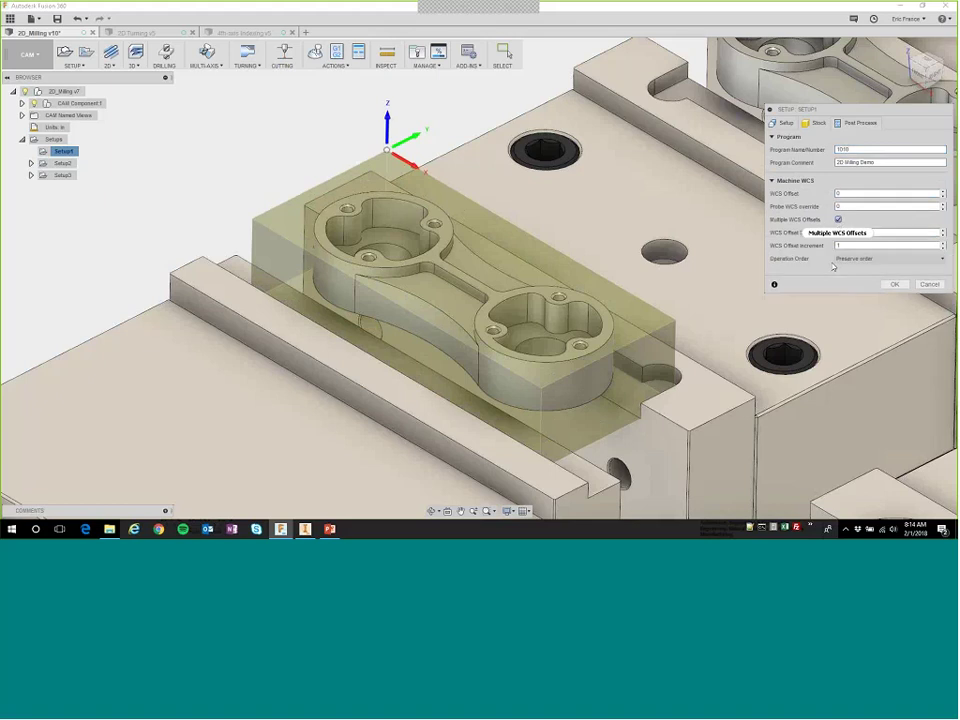
{"action": "left_click", "coordinate": [837, 219]}
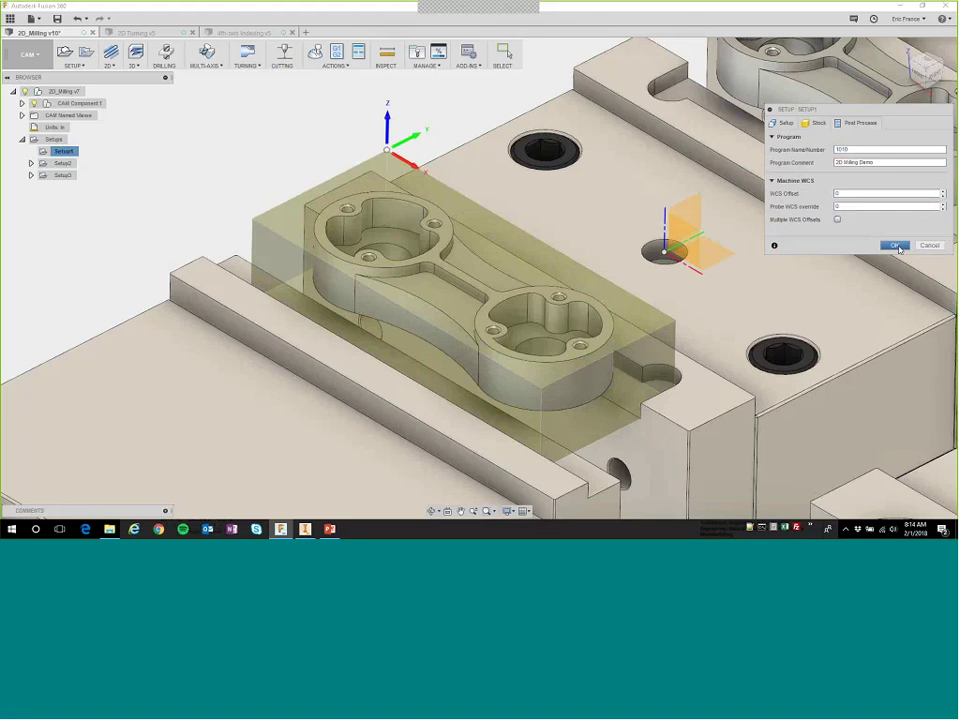
{"action": "left_click", "coordinate": [895, 246]}
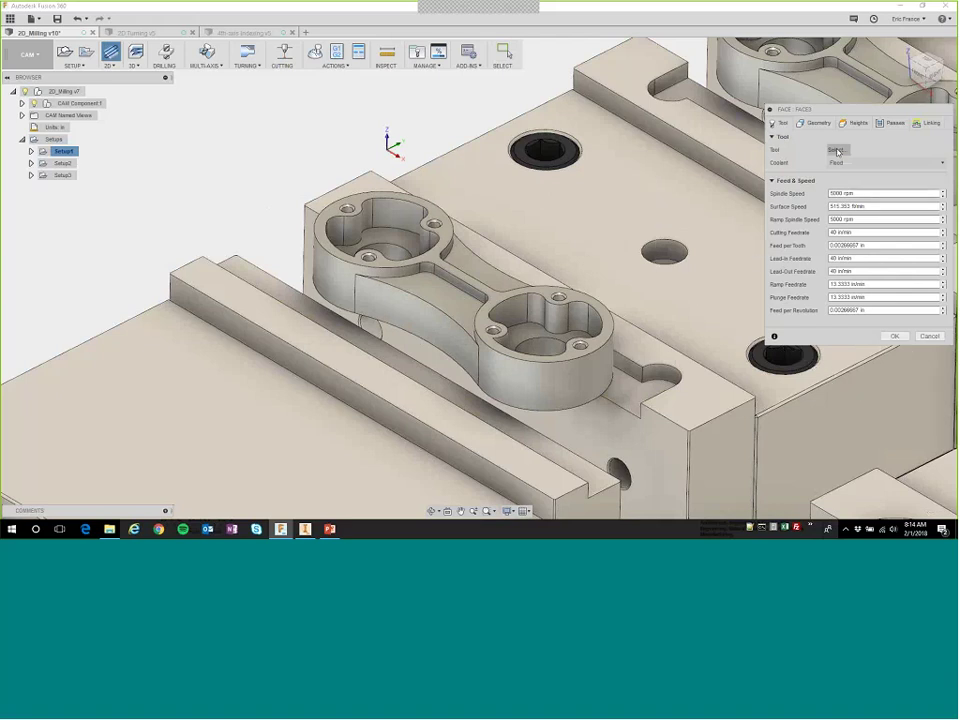
Assign tool 1, the 2" face mill from the 2D_Milling v10 library, to the facing operation and generate its toolpath.
{"action": "left_click", "coordinate": [836, 150]}
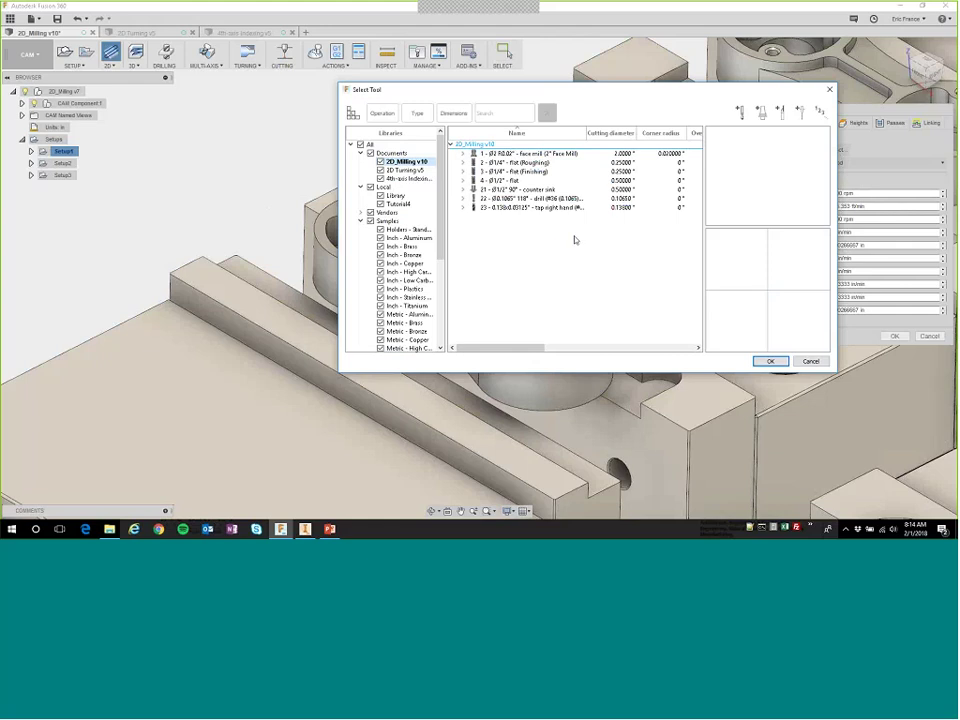
{"action": "left_click_drag", "start_coordinate": [442, 186], "coordinate": [445, 279]}
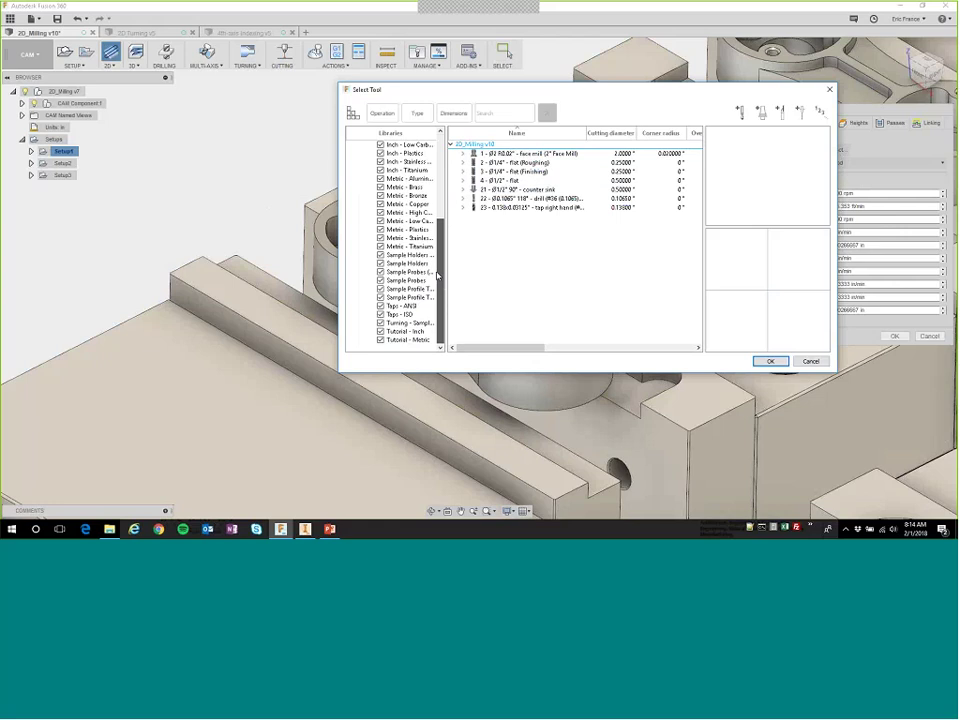
{"action": "left_click_drag", "start_coordinate": [437, 275], "coordinate": [437, 256]}
{"action": "scroll", "coordinate": [437, 256], "scroll_direction": "up", "scroll_amount": 5}
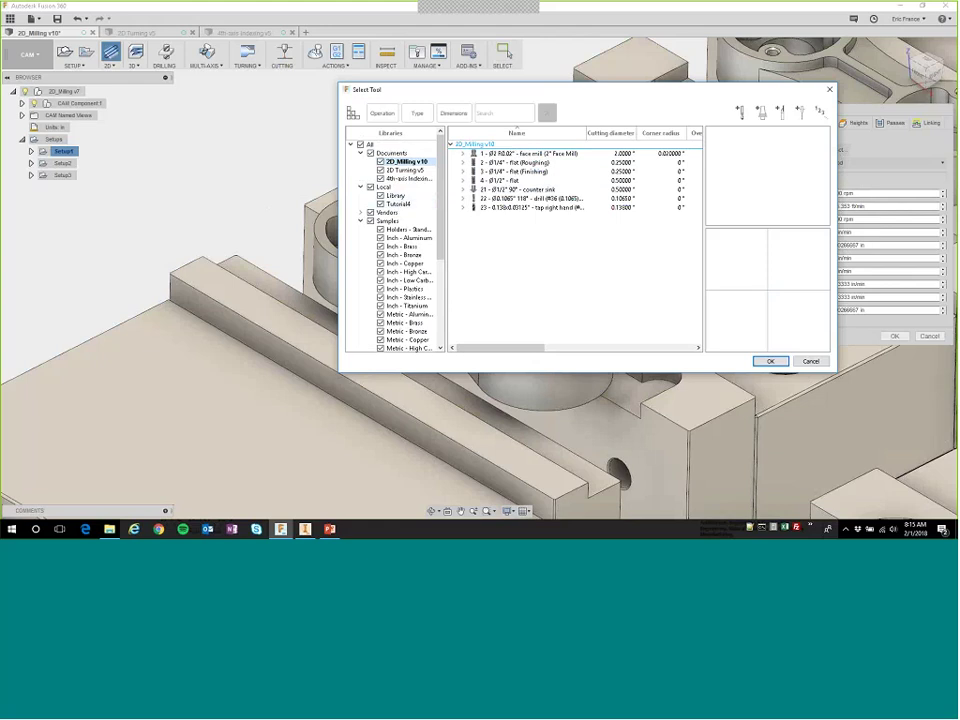
{"action": "left_click", "coordinate": [528, 154]}
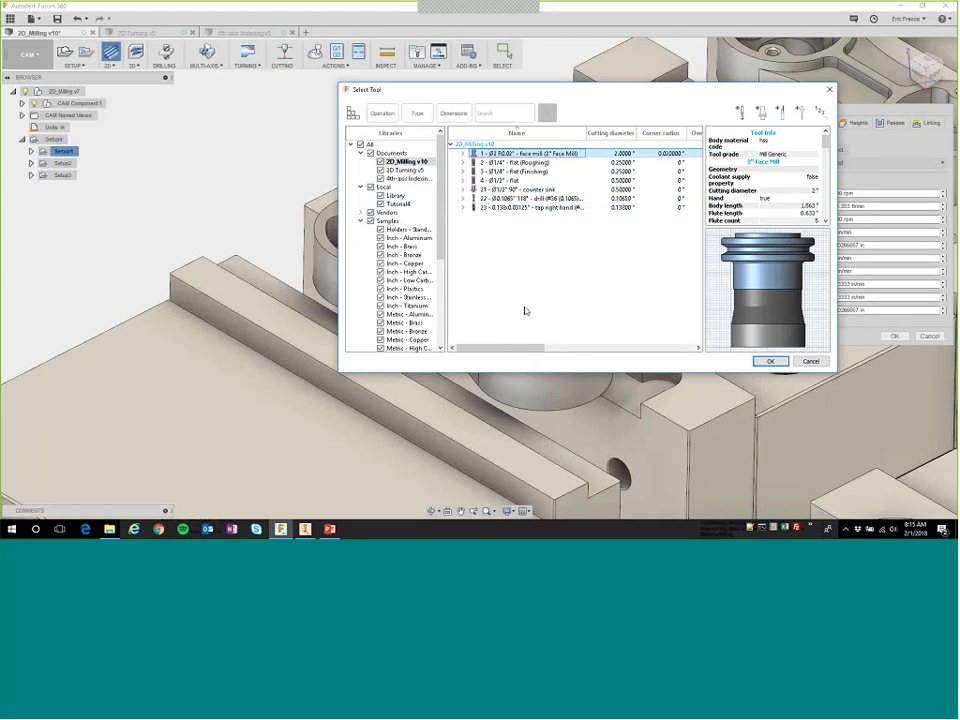
{"action": "left_click", "coordinate": [770, 361]}
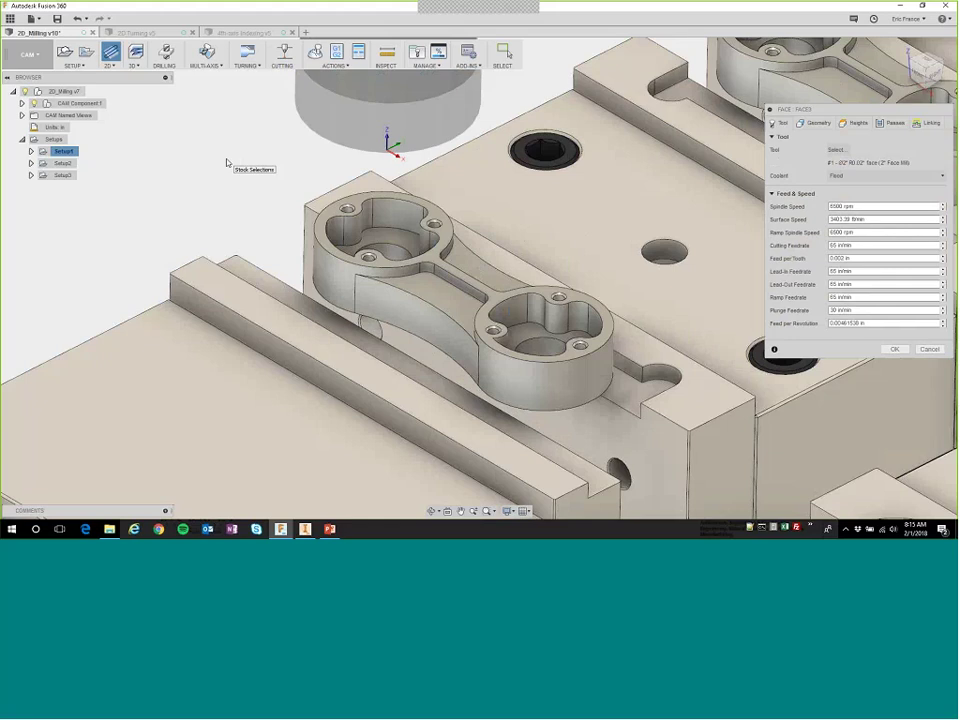
{"action": "left_click", "coordinate": [895, 349]}
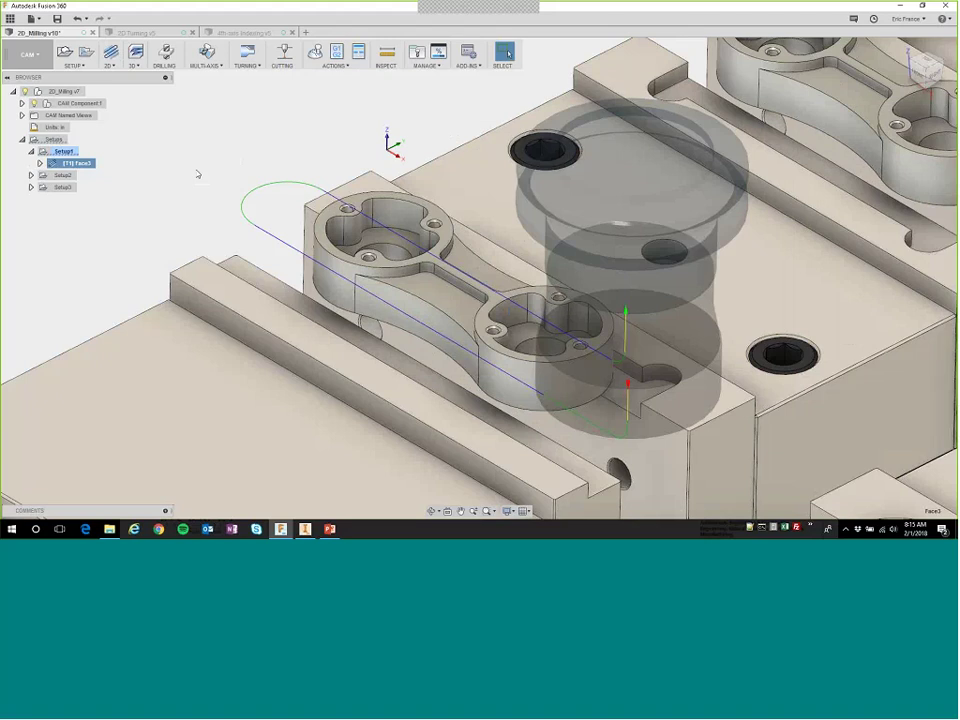
Simulate the Setup1 facing toolpath and play it back at a reduced speed.
{"action": "right_click", "coordinate": [63, 151]}
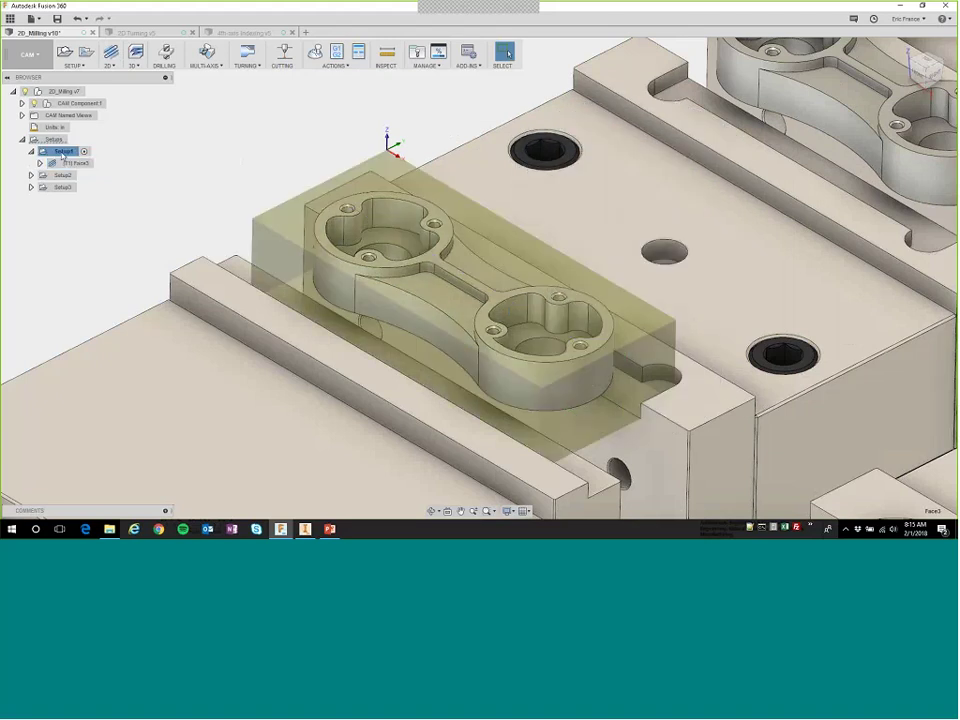
{"action": "left_click", "coordinate": [84, 219]}
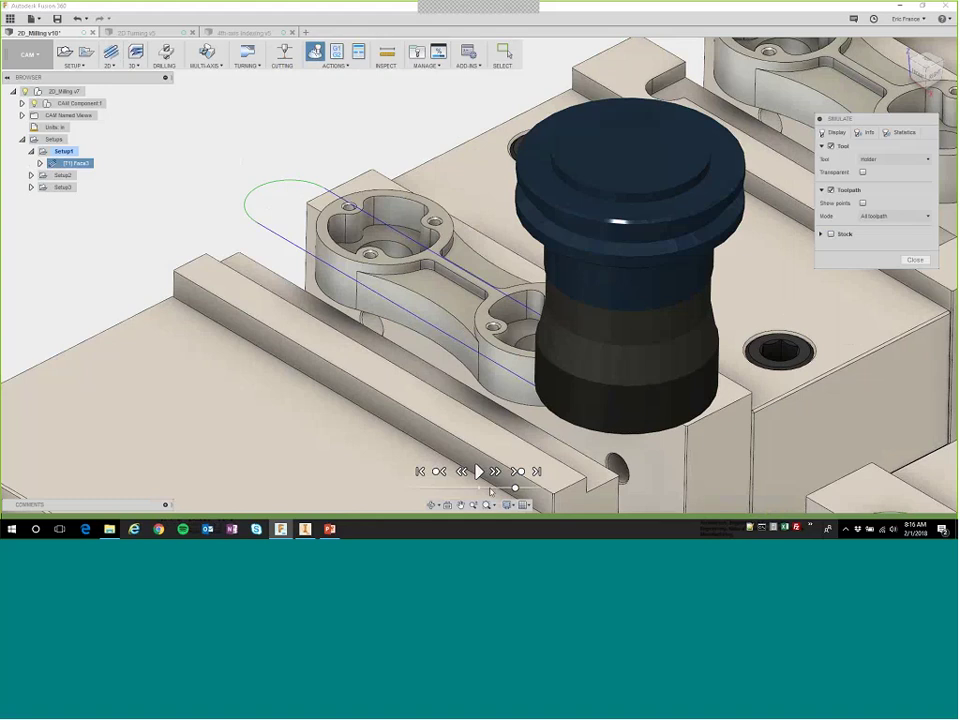
{"action": "left_click_drag", "start_coordinate": [515, 488], "coordinate": [491, 488]}
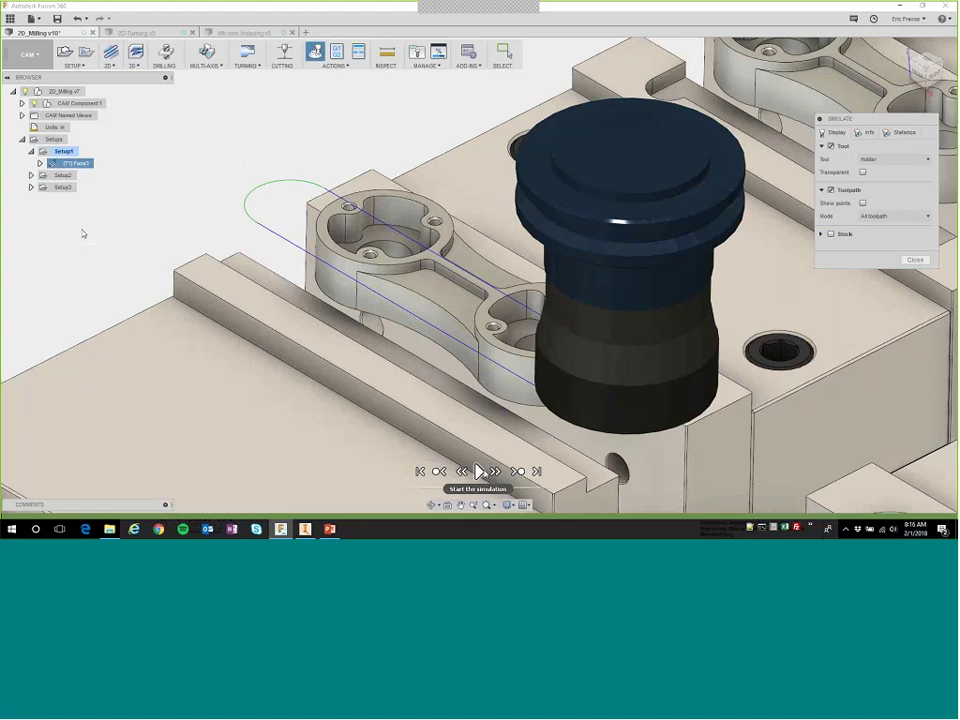
{"action": "left_click", "coordinate": [480, 471]}
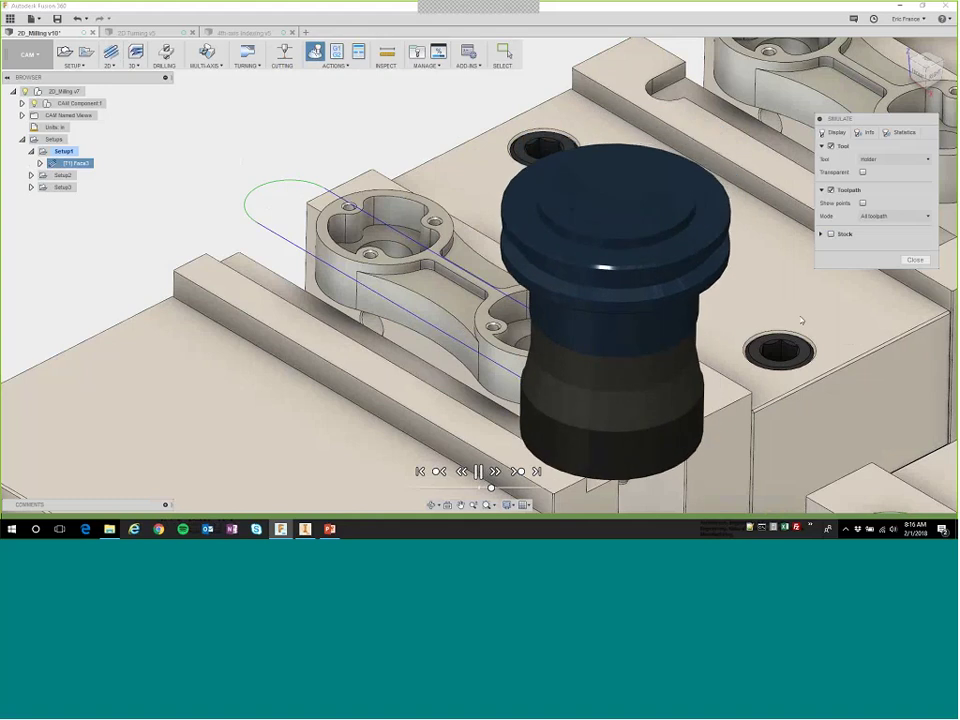
Show the stock in the simulation, set the toolpath display mode to Tail, watch the facing cut and close the simulation.
{"action": "left_click", "coordinate": [830, 233]}
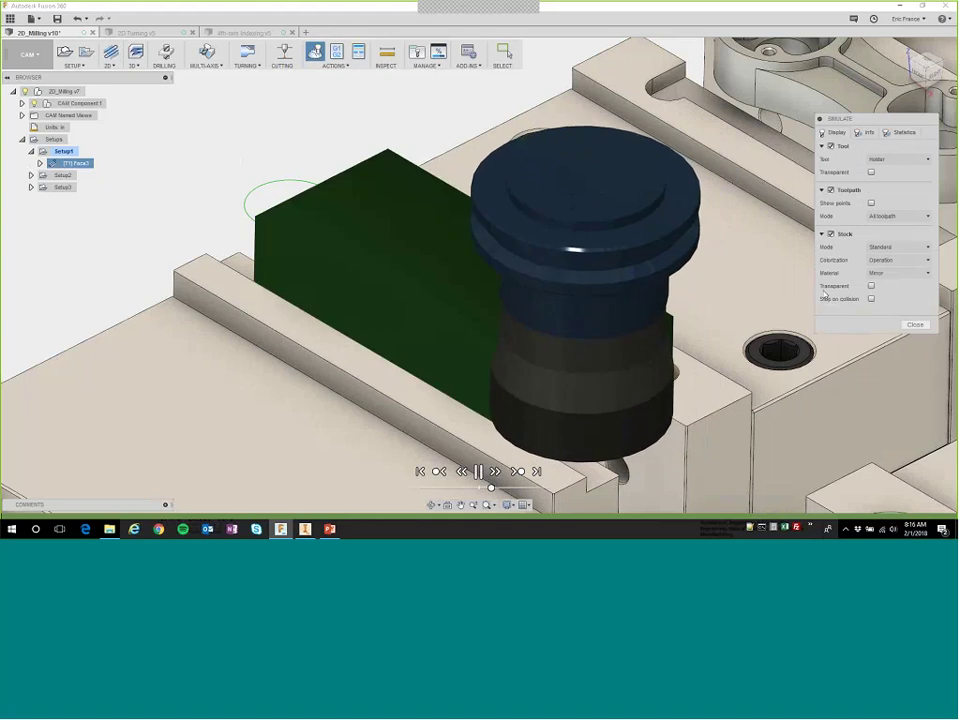
{"action": "left_click", "coordinate": [897, 216]}
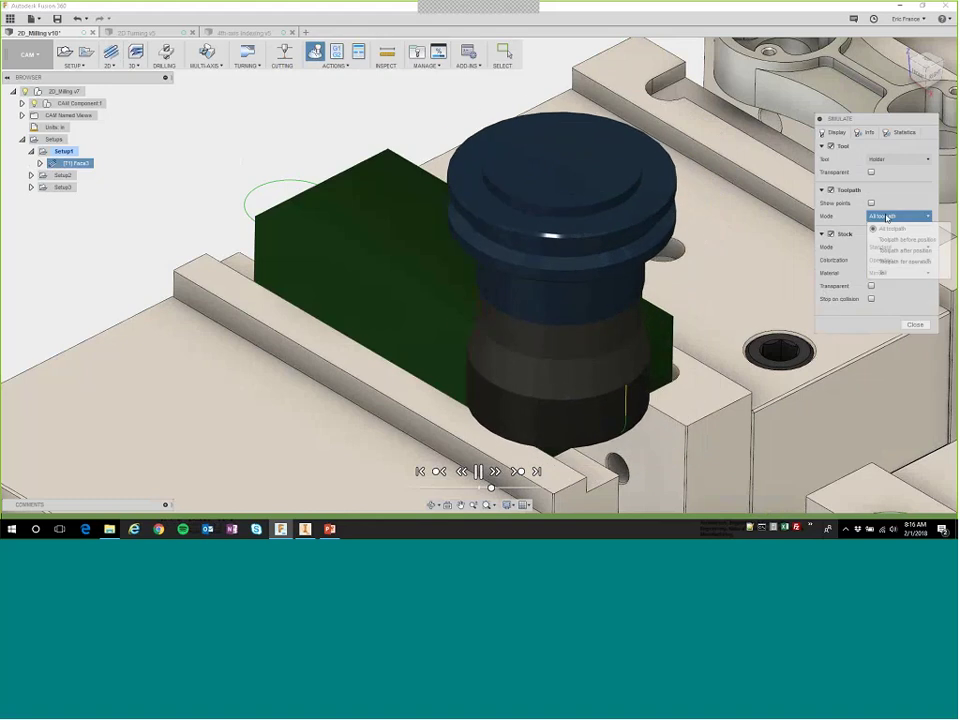
{"action": "left_click", "coordinate": [883, 273]}
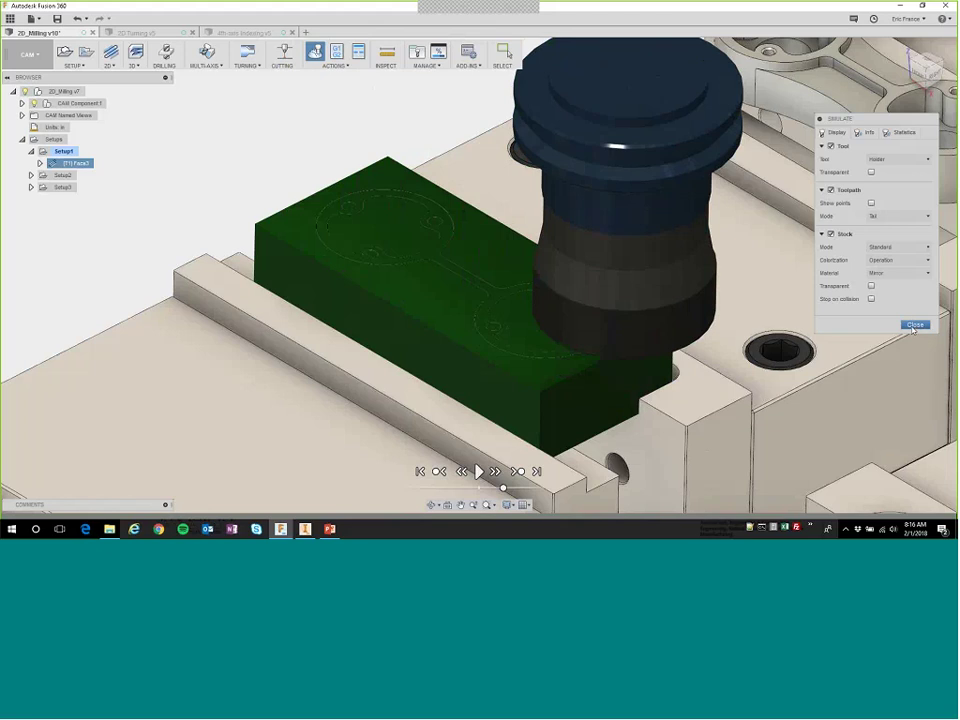
{"action": "left_click", "coordinate": [914, 325]}
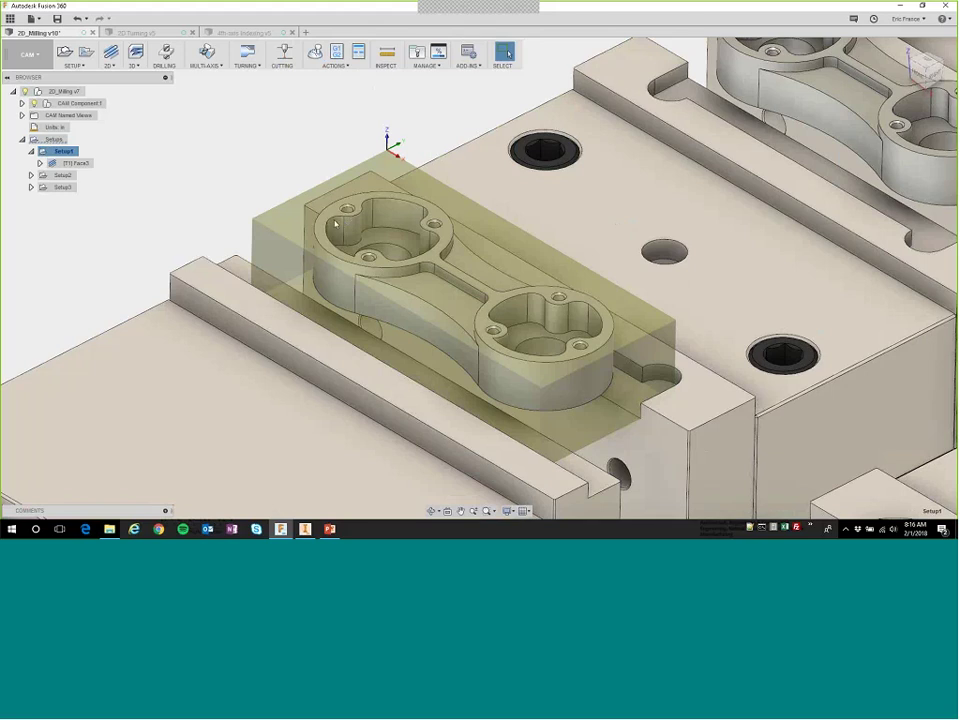
Edit the Face3 operation and set its pass extension to 1.25 in.
{"action": "right_click", "coordinate": [80, 163]}
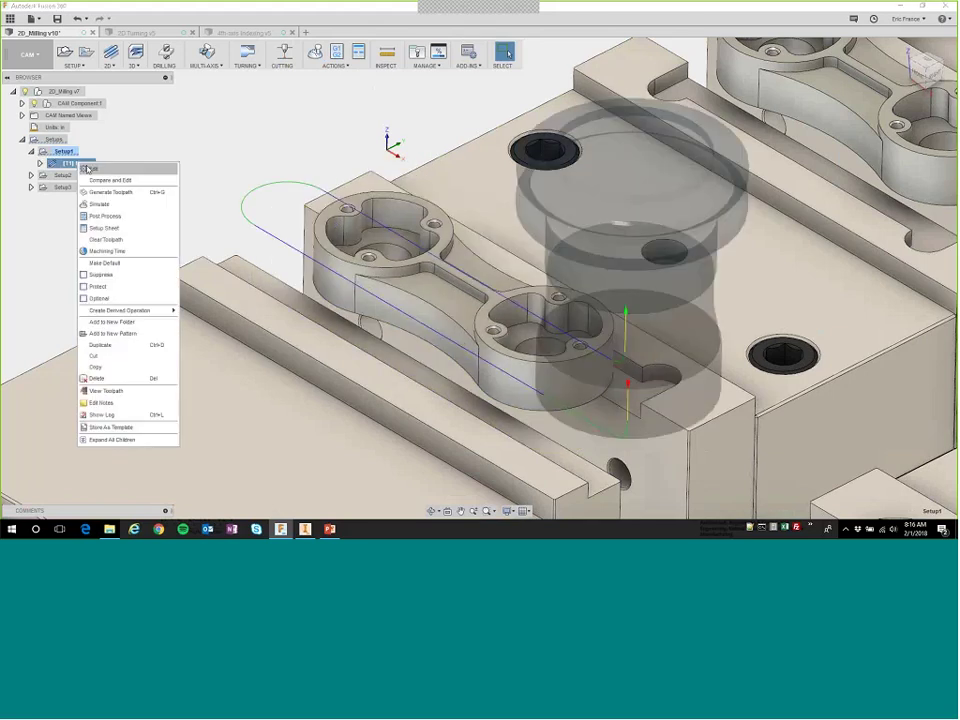
{"action": "left_click", "coordinate": [88, 169]}
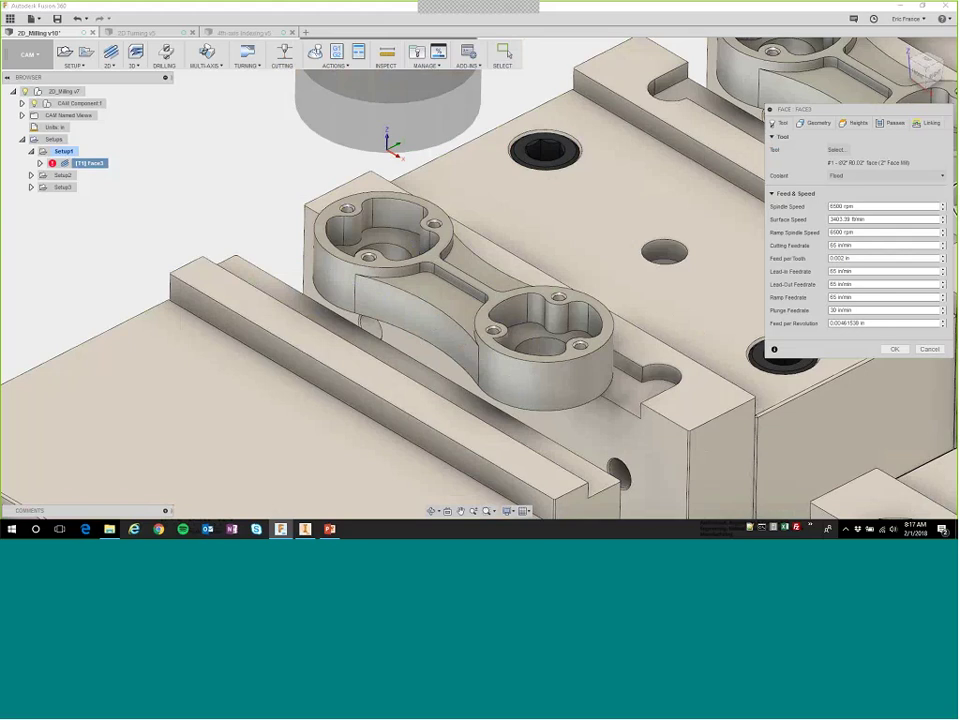
{"action": "left_click", "coordinate": [890, 122]}
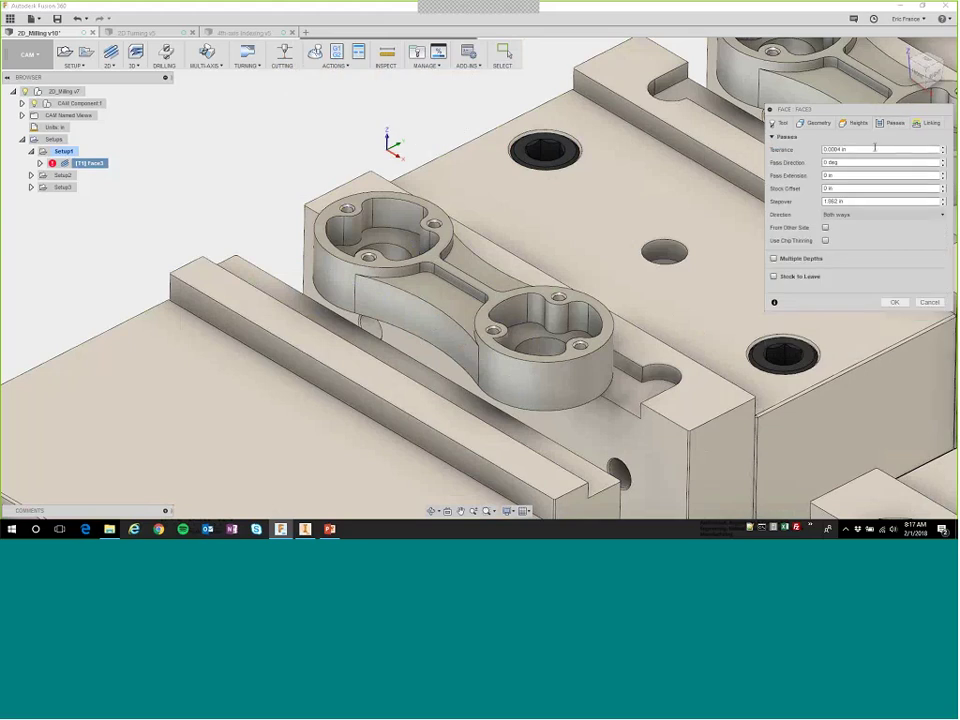
{"action": "left_click", "coordinate": [857, 175]}
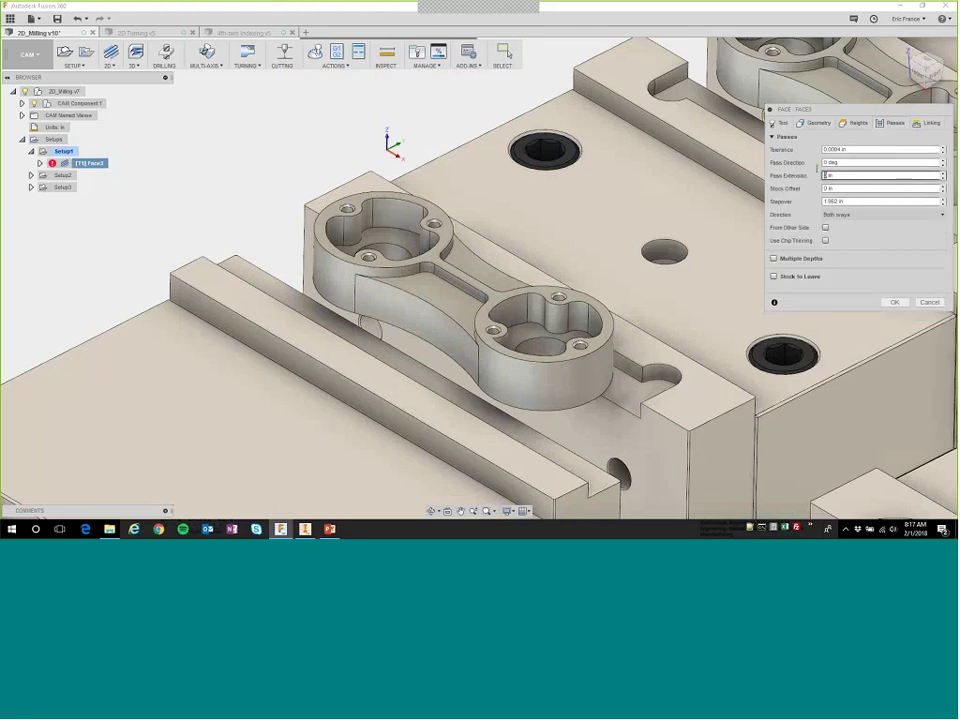
{"action": "type", "text": "1.2 "}
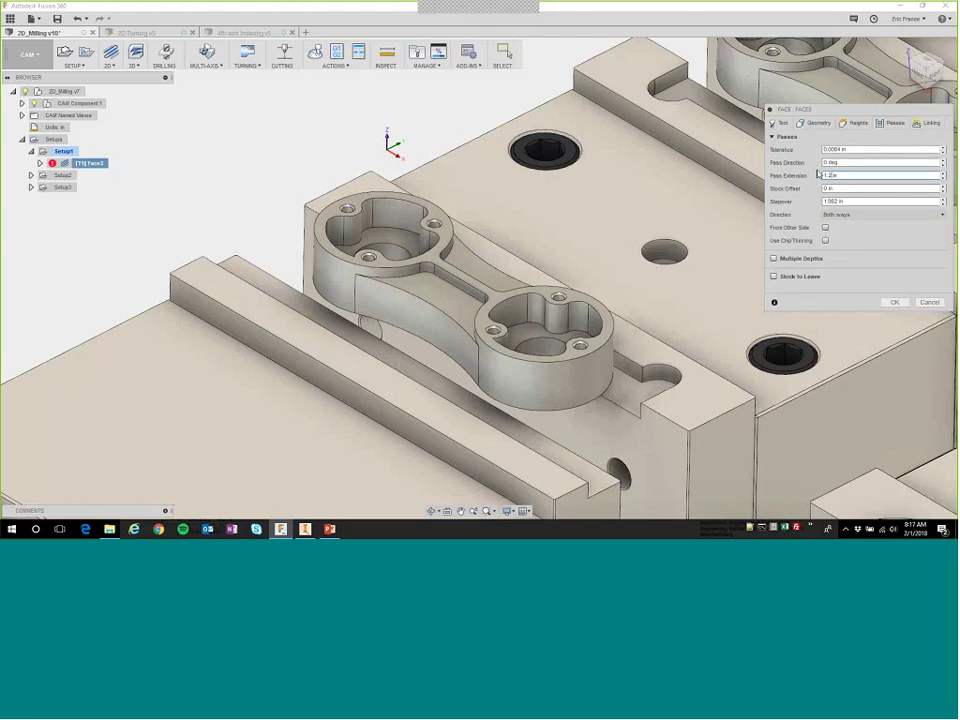
{"action": "type", "text": "5"}
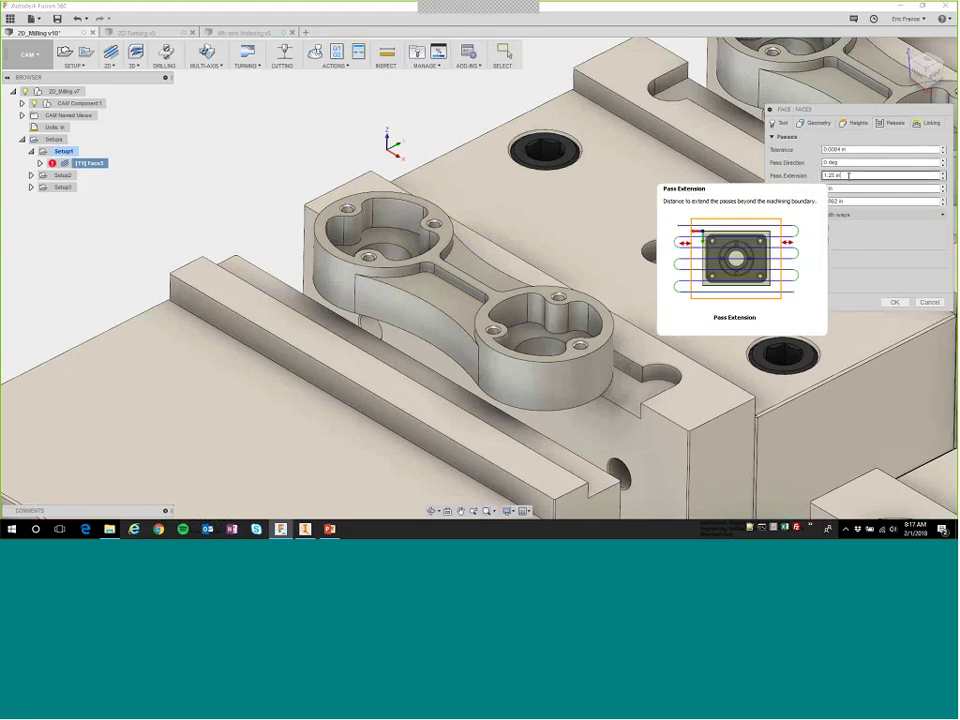
Enable Multiple Depths for the facing operation with a maximum stepdown of 0.05 in and accept the changes.
{"action": "left_click", "coordinate": [774, 259]}
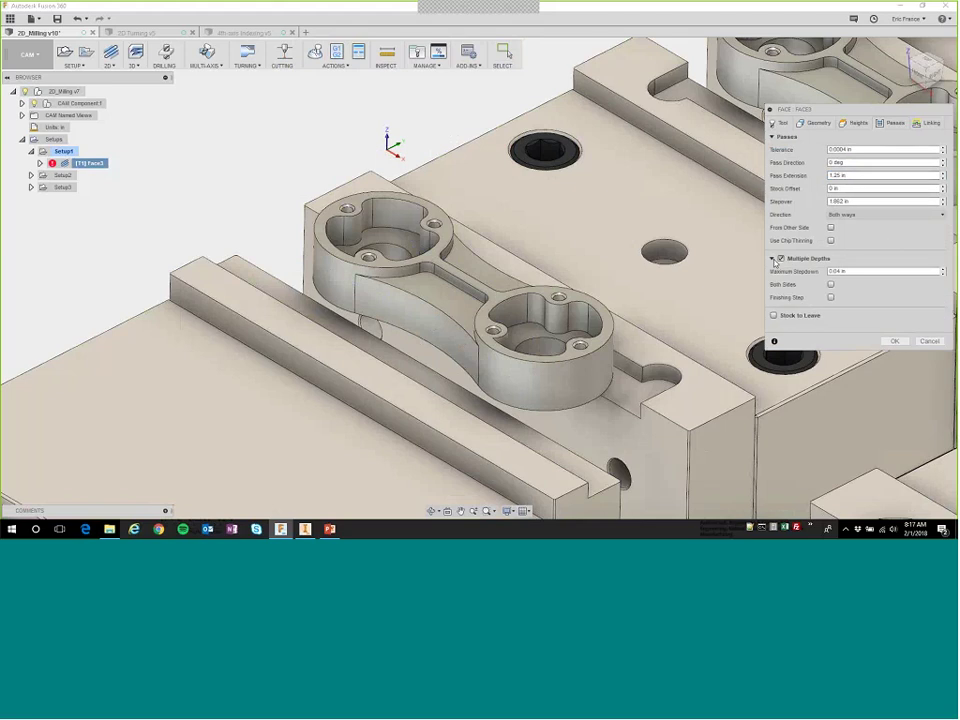
{"action": "double_click", "coordinate": [838, 271]}
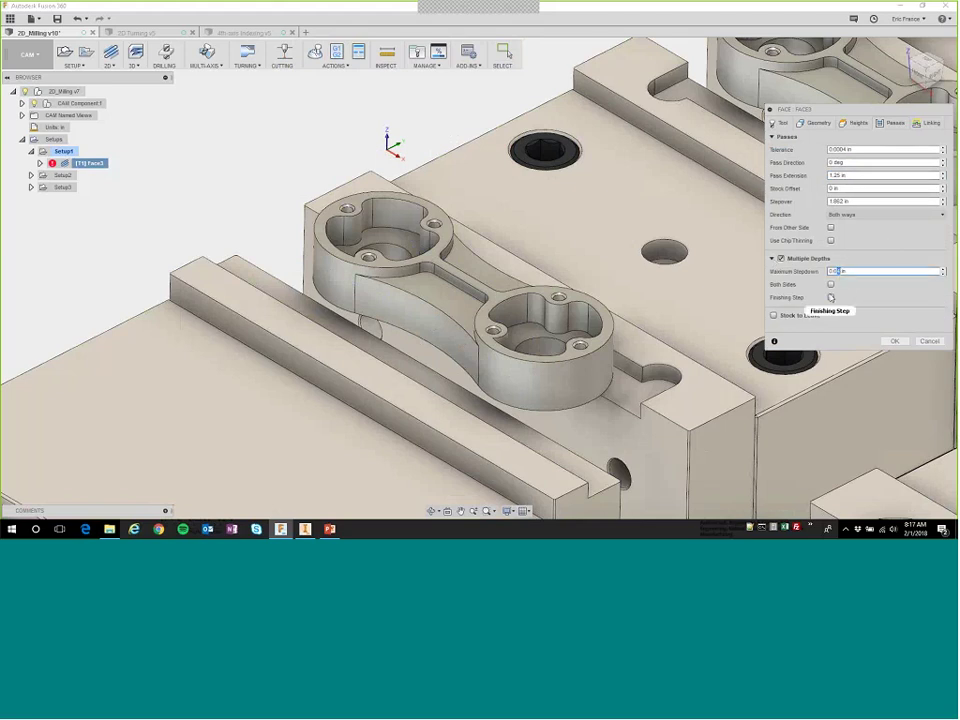
{"action": "type", "text": "5"}
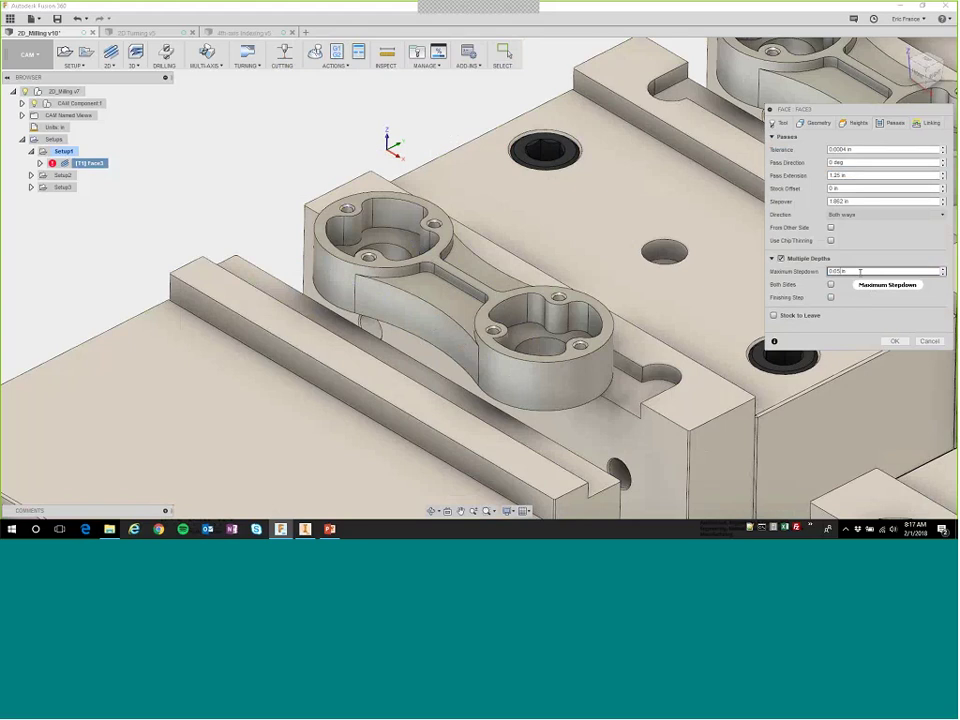
{"action": "left_click", "coordinate": [895, 342]}
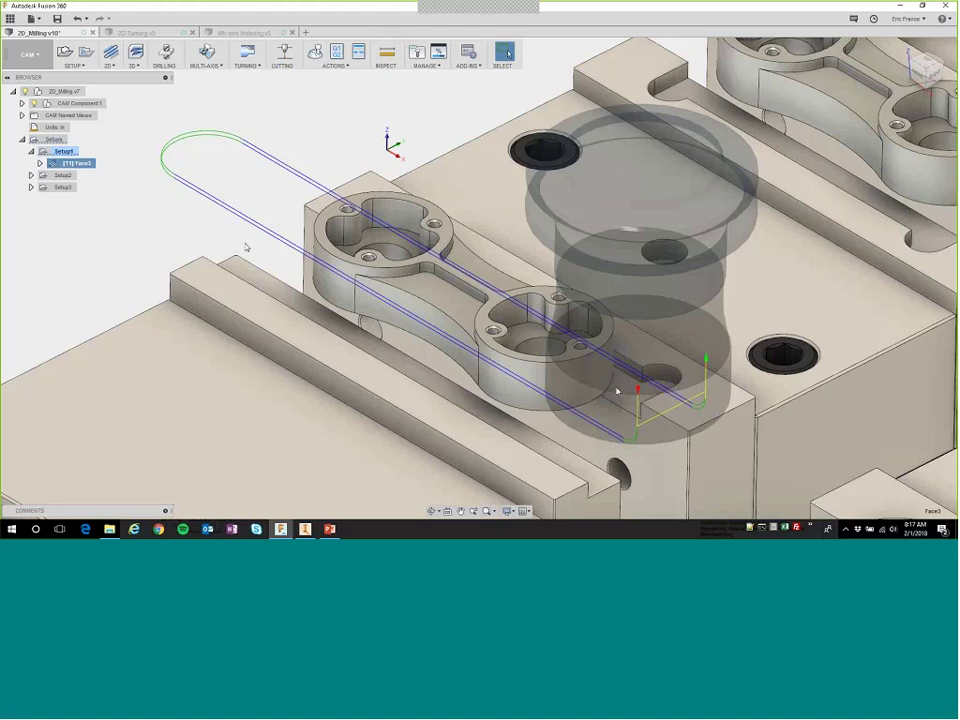
Start a 2D Adaptive Clearing operation in Setup1 and assign tool 2, the 1/4" flat (Roughing) end mill.
{"action": "left_click", "coordinate": [136, 230]}
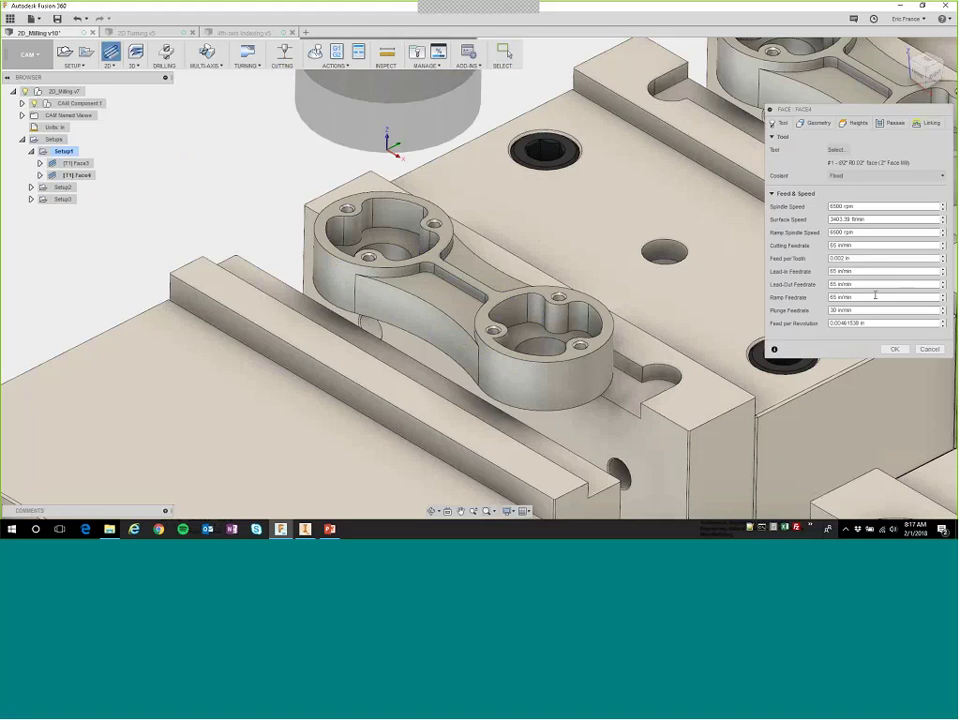
{"action": "left_click", "coordinate": [929, 349]}
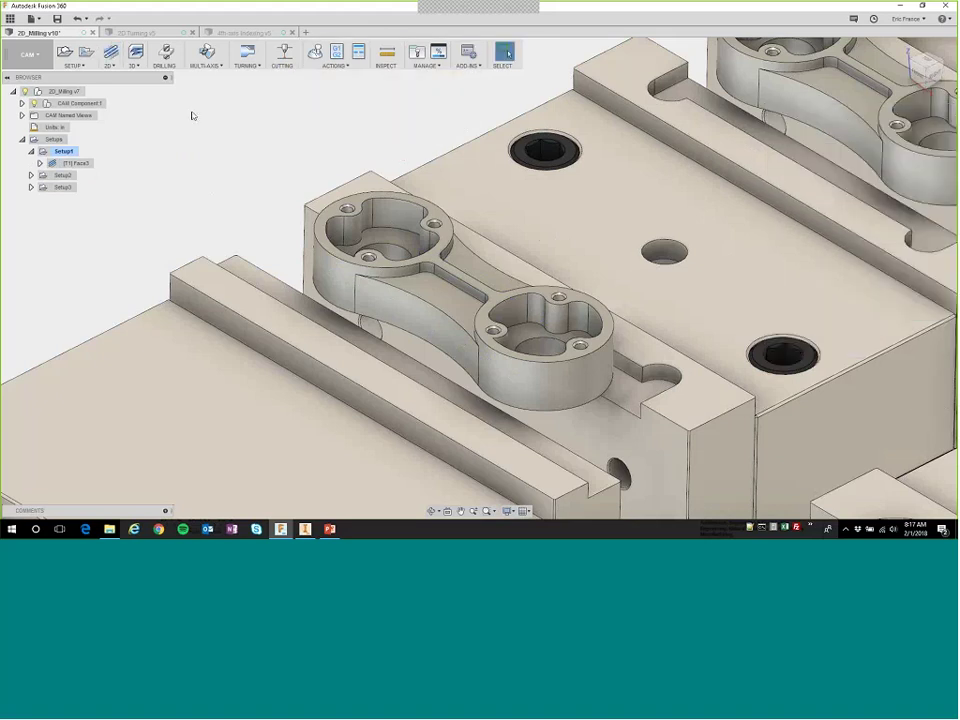
{"action": "left_click", "coordinate": [111, 62]}
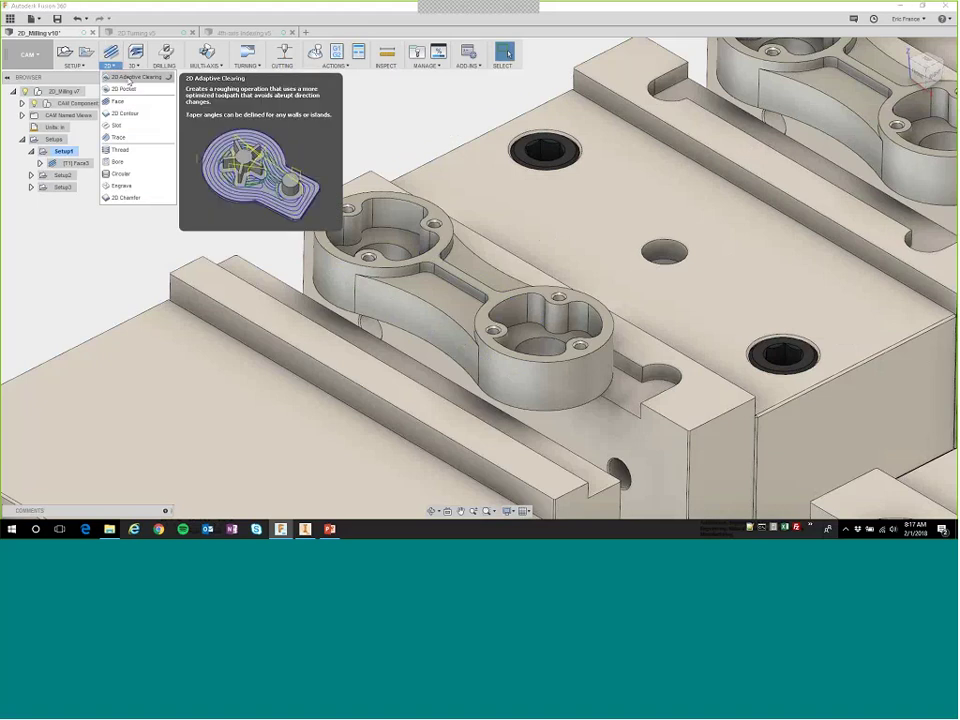
{"action": "left_click", "coordinate": [130, 77]}
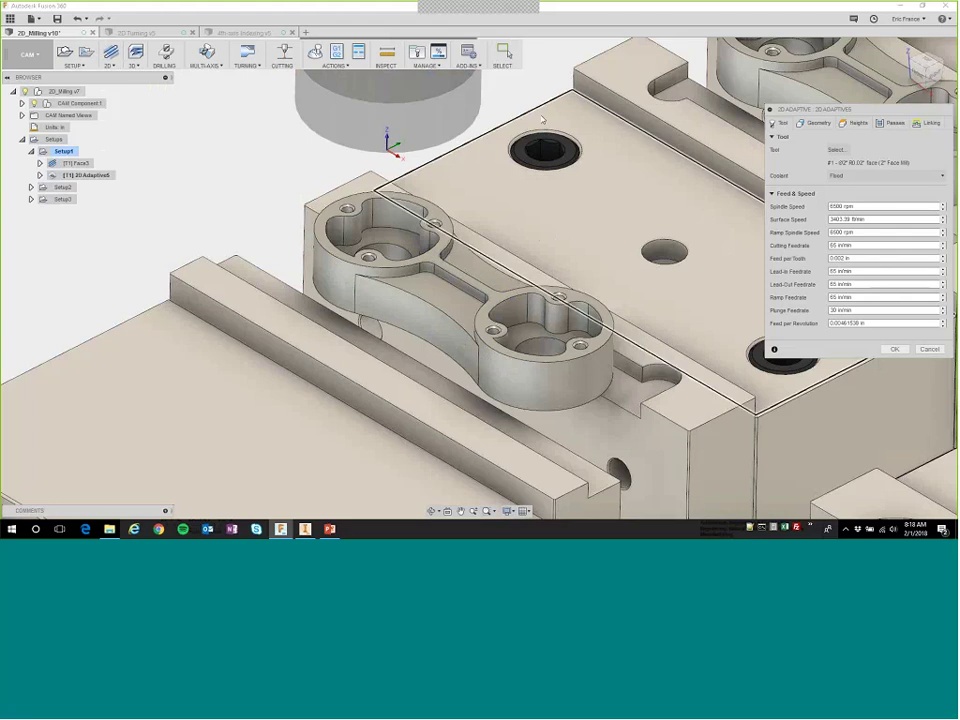
{"action": "left_click", "coordinate": [836, 149]}
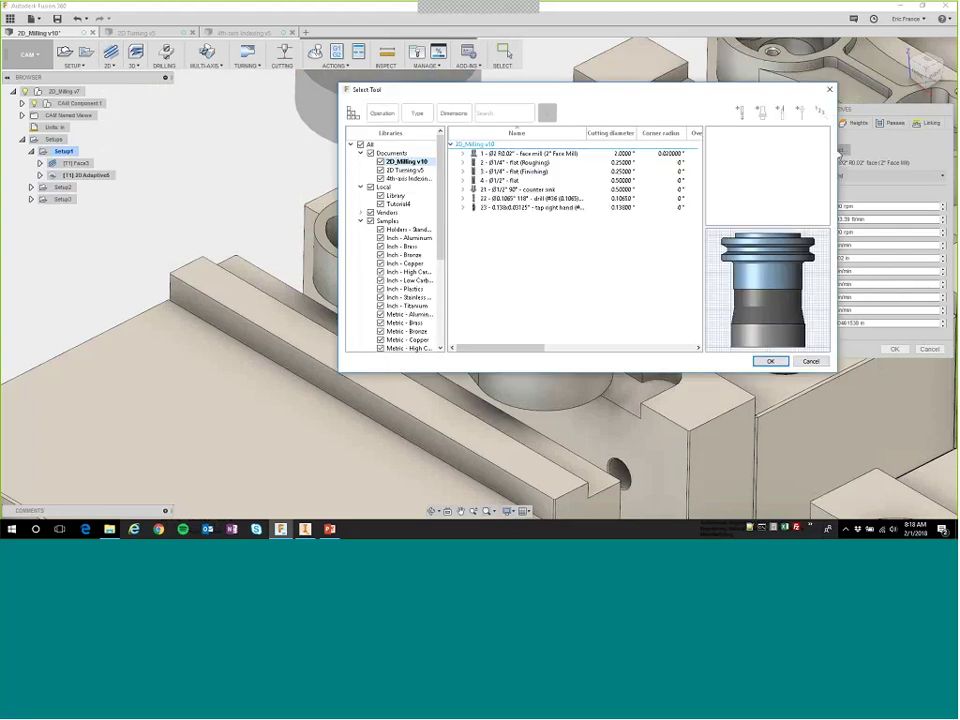
{"action": "left_click", "coordinate": [515, 162]}
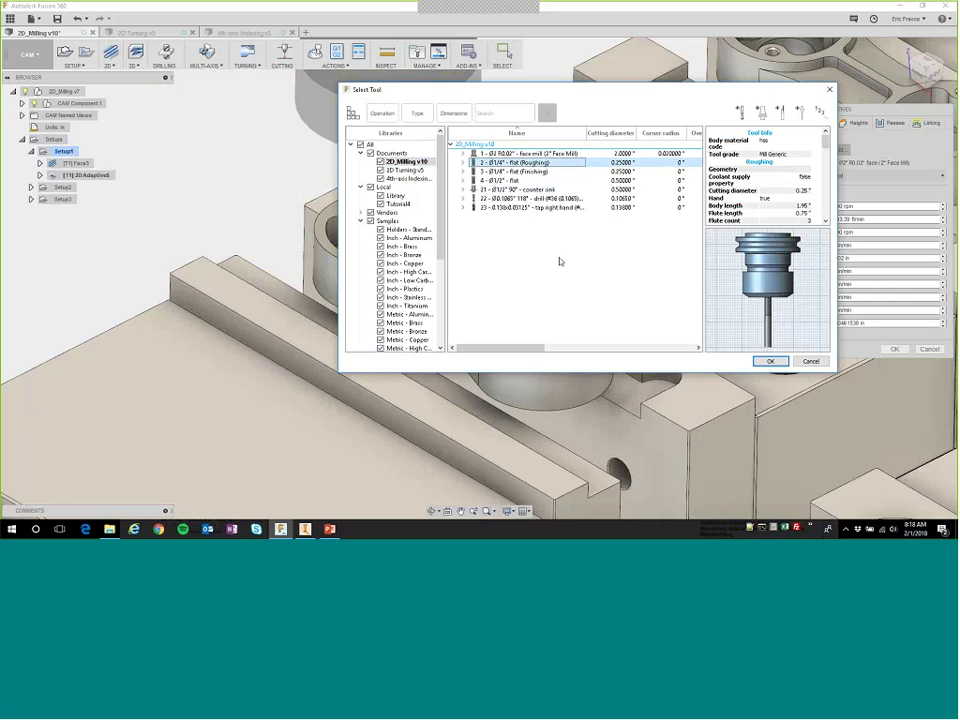
{"action": "left_click", "coordinate": [770, 361]}
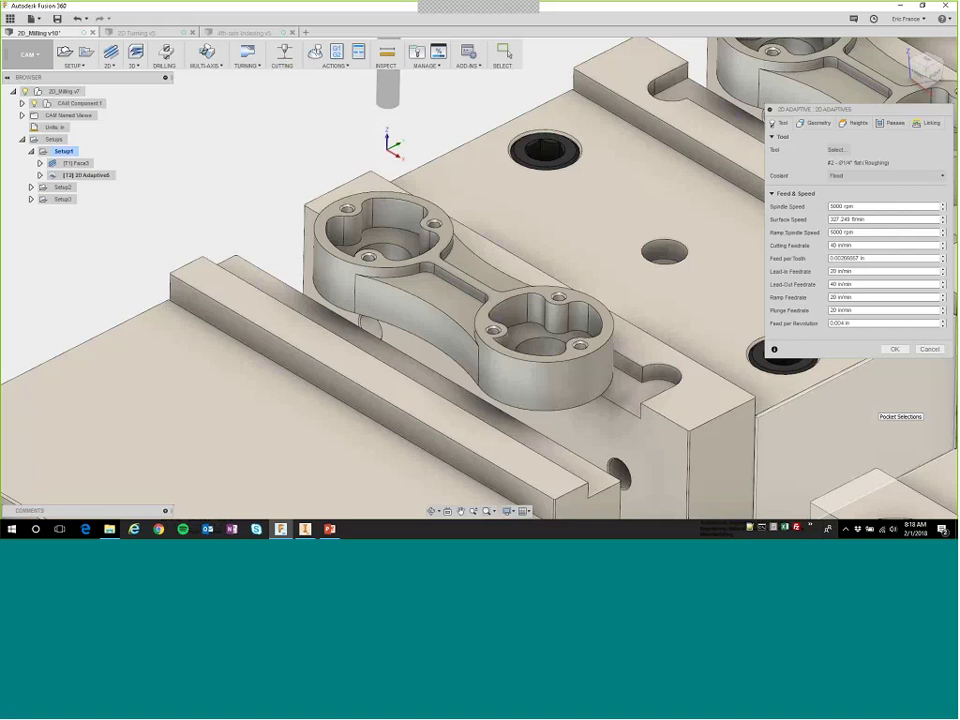
Select both round pocket floors and the two side recesses of the link as pocket geometry and generate the 2D adaptive toolpath.
{"action": "left_click", "coordinate": [817, 122]}
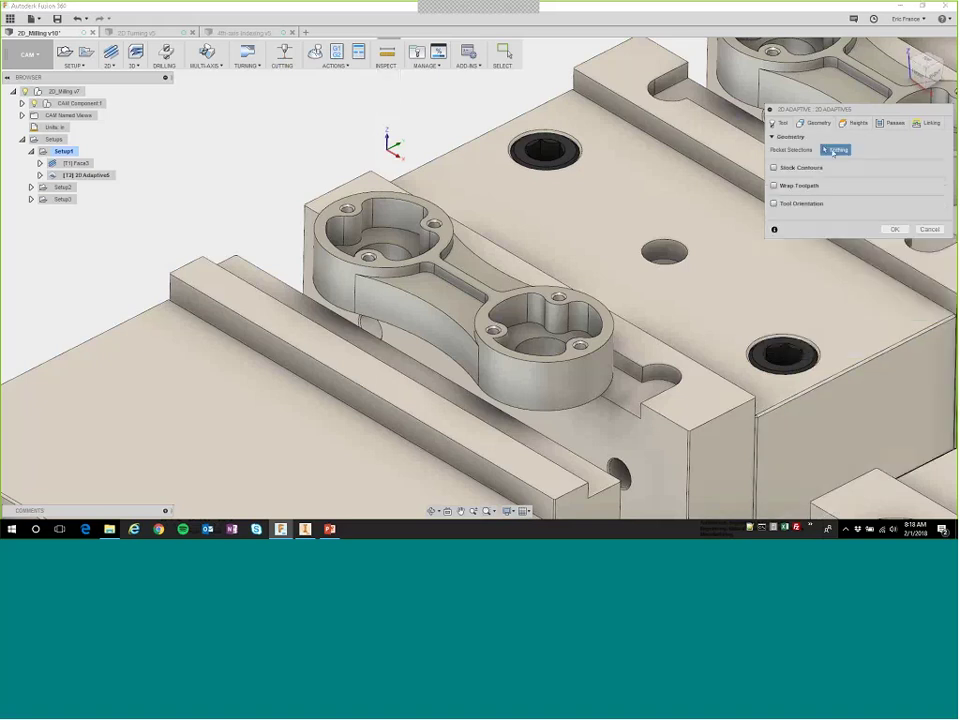
{"action": "left_click", "coordinate": [400, 233]}
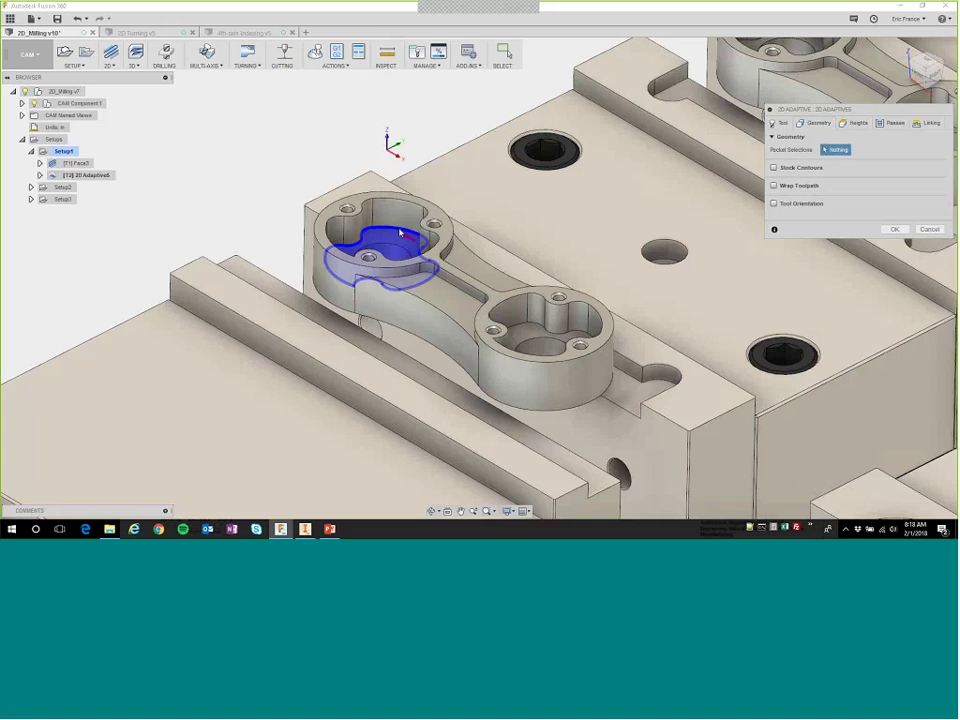
{"action": "left_click", "coordinate": [524, 327]}
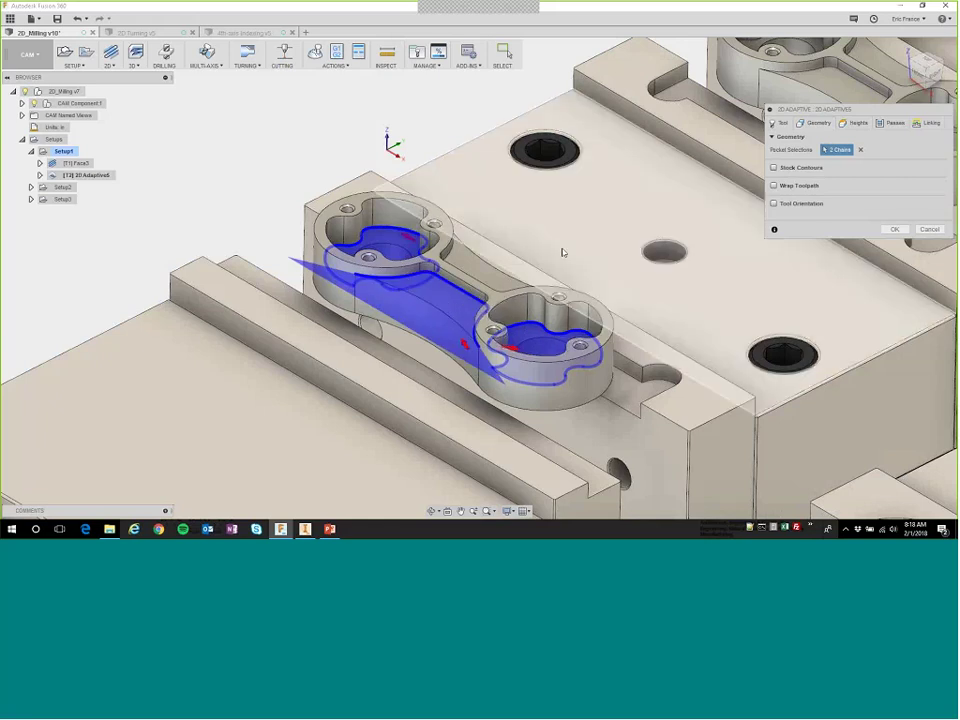
{"action": "middle_click_drag", "start_coordinate": [561, 251], "coordinate": [426, 216], "text": "shift"}
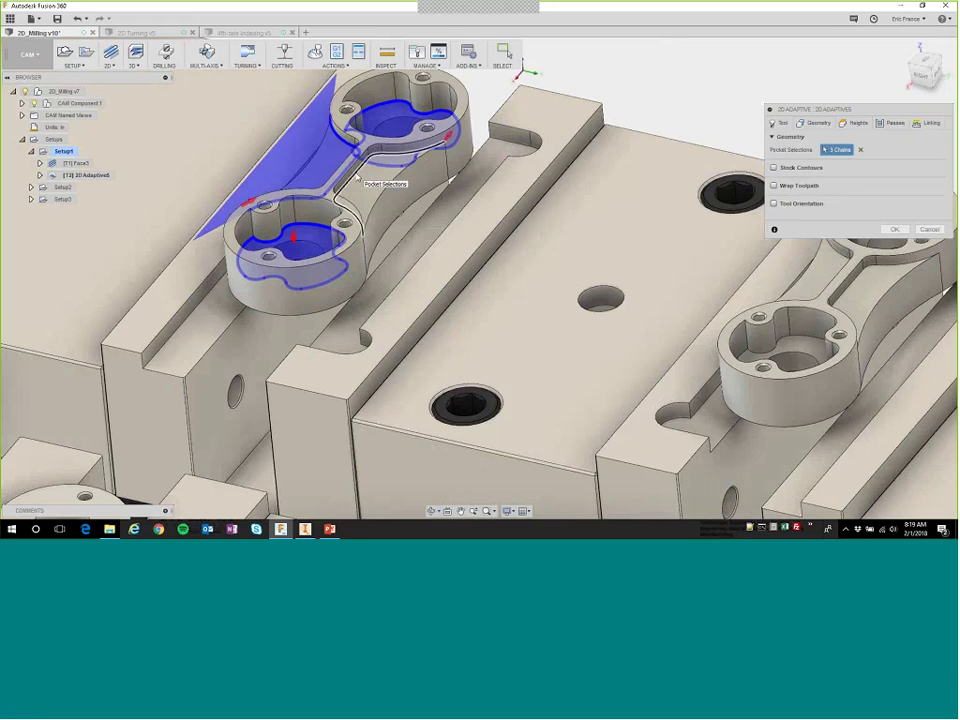
{"action": "left_click", "coordinate": [368, 182]}
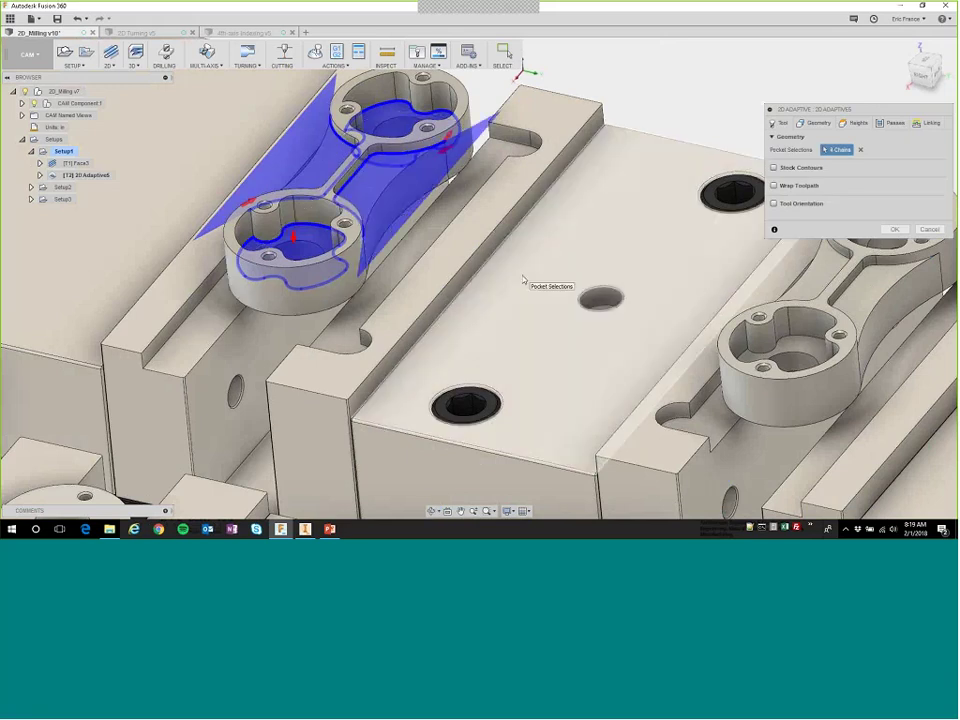
{"action": "middle_click_drag", "start_coordinate": [522, 281], "coordinate": [615, 270], "text": "shift"}
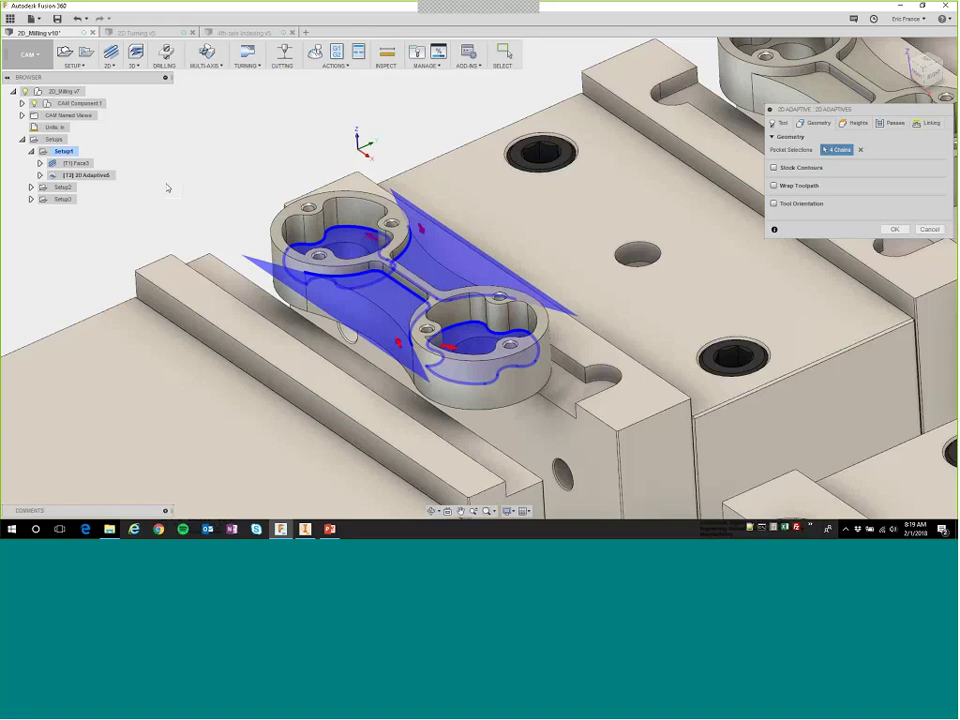
{"action": "left_click", "coordinate": [895, 230]}
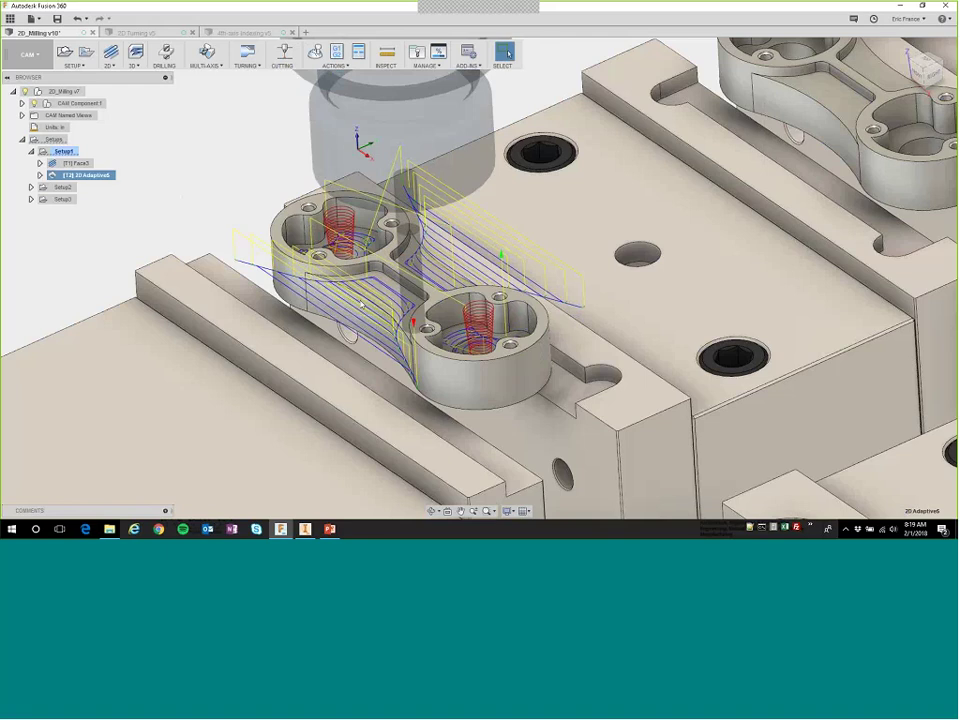
Examine the new 2D adaptive toolpath over the pockets and side recesses, clear its selection and look over the part.
{"action": "scroll", "coordinate": [418, 328], "scroll_direction": "up", "scroll_amount": 3}
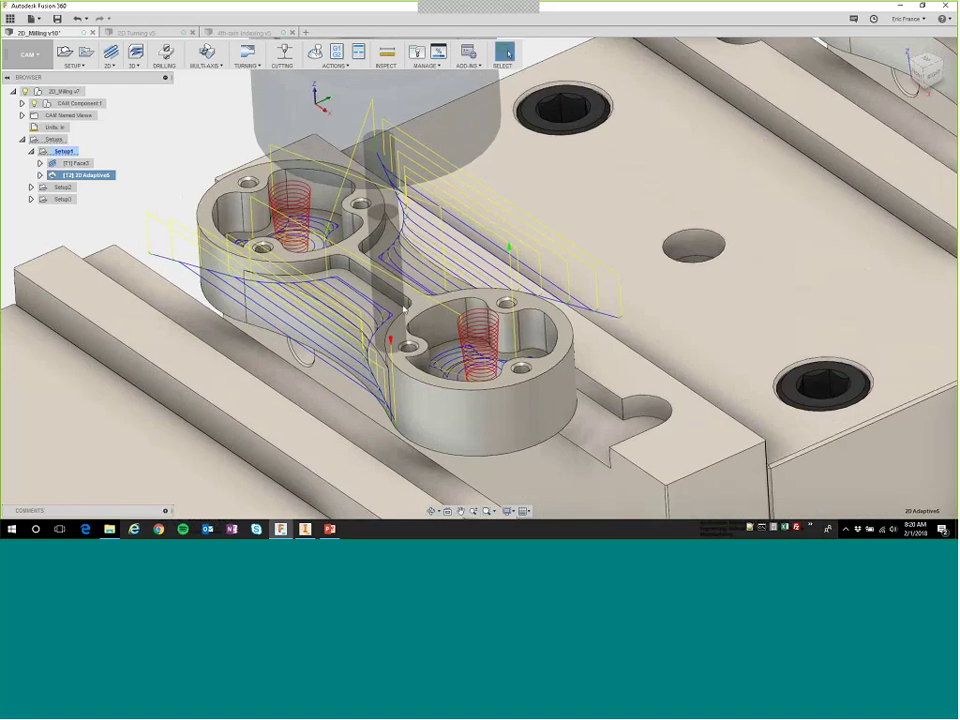
{"action": "middle_click_drag", "start_coordinate": [397, 296], "coordinate": [434, 367], "text": "shift"}
{"action": "left_click", "coordinate": [505, 52]}
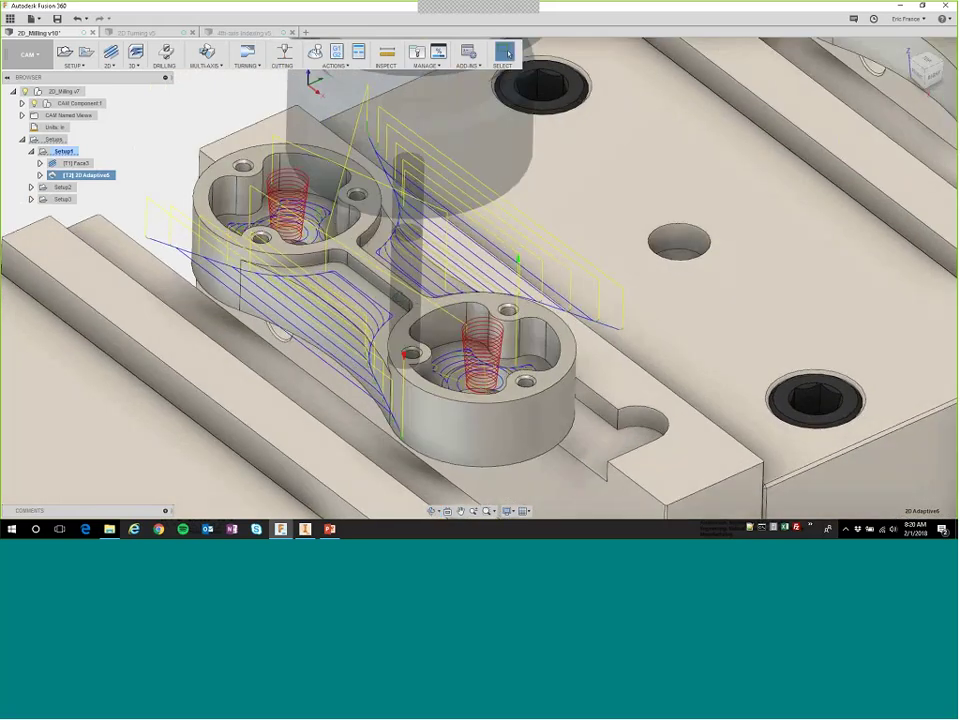
{"action": "left_click", "coordinate": [178, 126]}
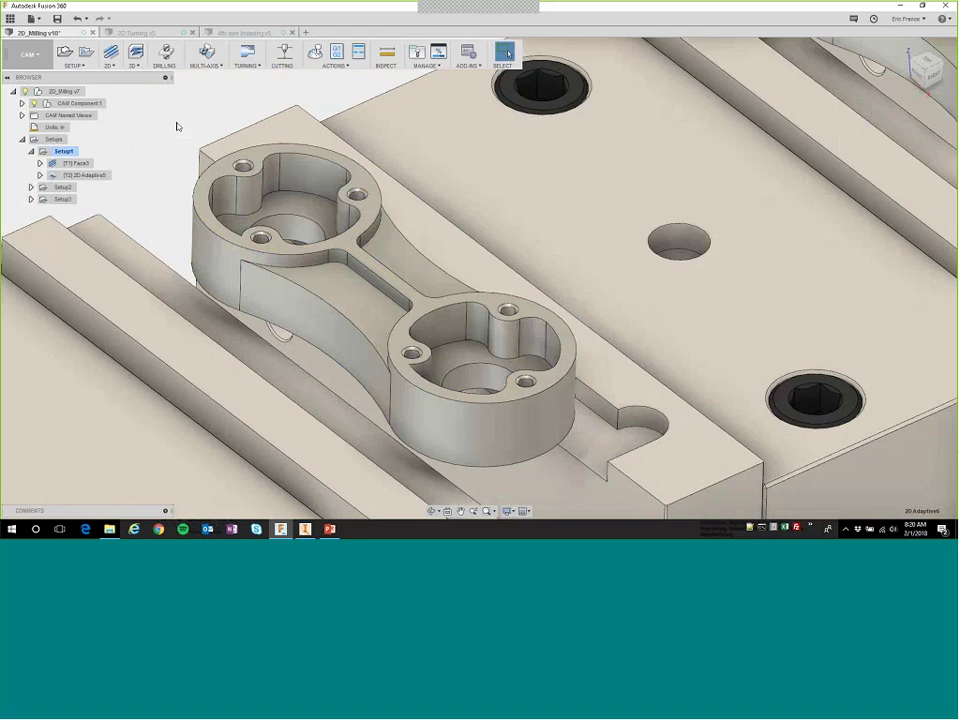
{"action": "middle_click_drag", "start_coordinate": [433, 288], "coordinate": [522, 248]}
{"action": "scroll", "coordinate": [425, 274], "scroll_direction": "down", "scroll_amount": 1}
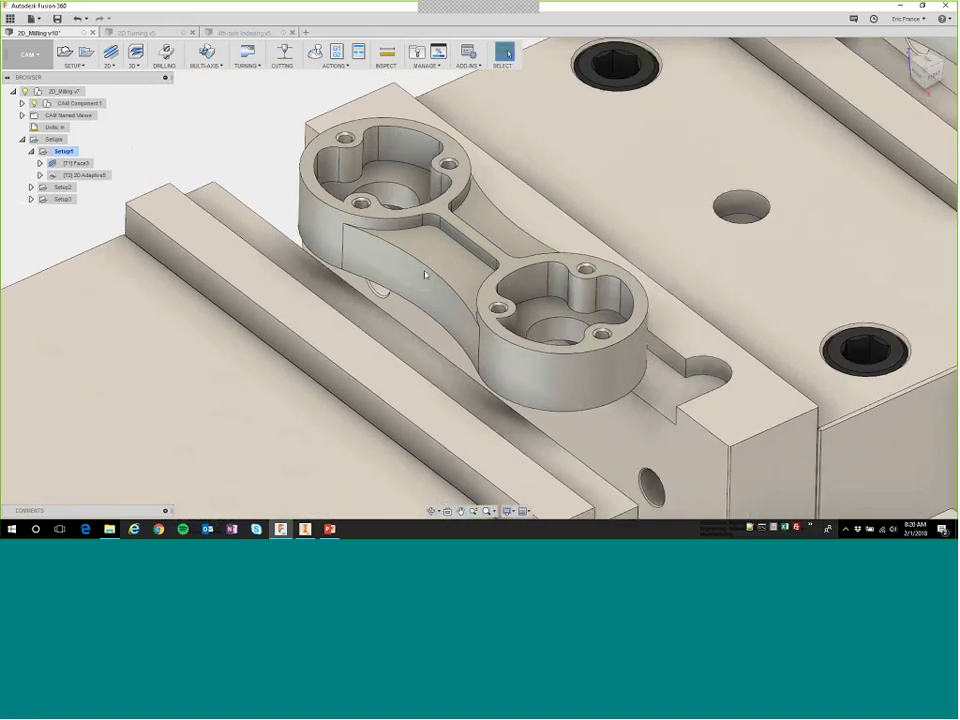
{"action": "scroll", "coordinate": [419, 280], "scroll_direction": "down", "scroll_amount": 2}
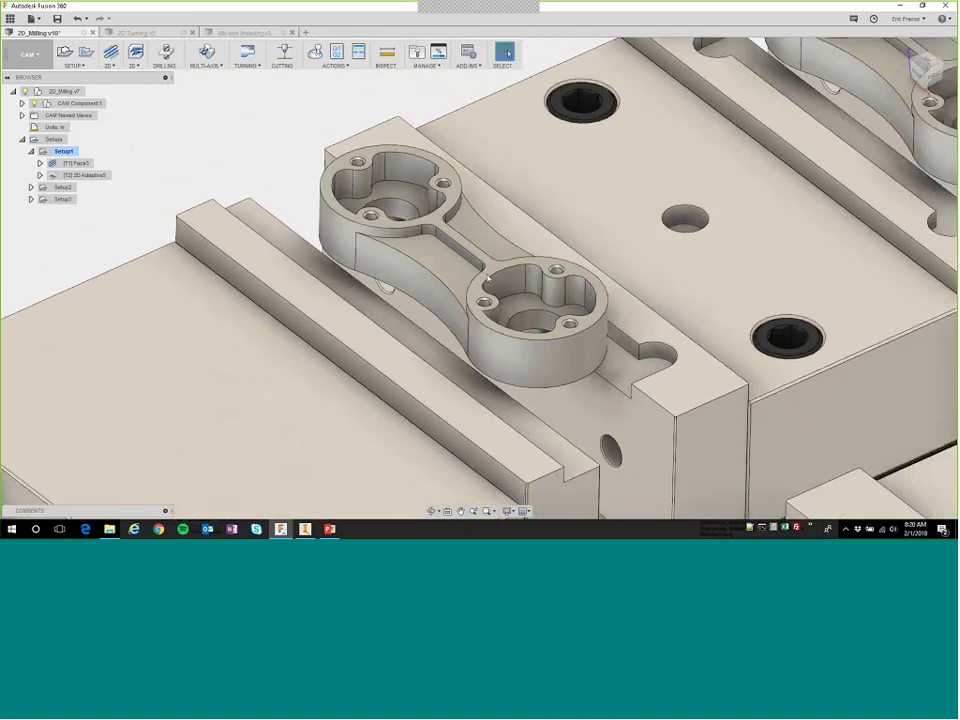
{"action": "mouse_move", "coordinate": [475, 259]}
{"action": "middle_mouse_down", "text": "shift"}
{"action": "mouse_move", "coordinate": [464, 237]}
{"action": "mouse_move", "coordinate": [470, 260]}
{"action": "mouse_move", "coordinate": [485, 247]}
{"action": "mouse_move", "coordinate": [473, 255]}
{"action": "middle_mouse_up", "text": "shift"}
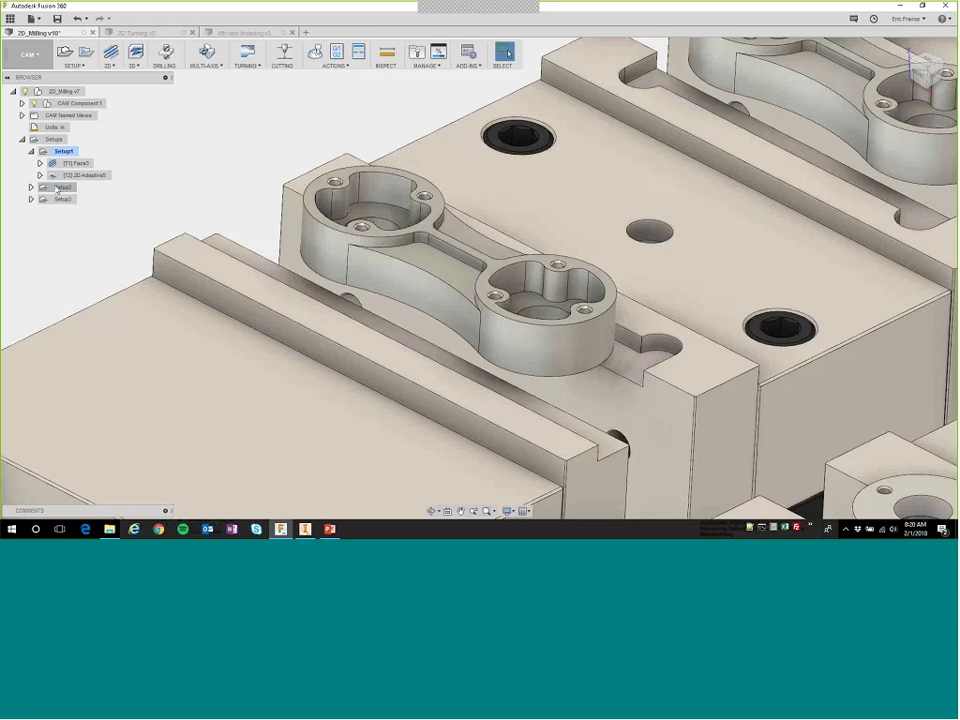
Expand Setup2 for the part in the neighbouring vise station and generate the toolpaths for all of its operations.
{"action": "scroll", "coordinate": [692, 170], "scroll_direction": "up", "scroll_amount": 1}
{"action": "middle_click_drag", "start_coordinate": [688, 175], "coordinate": [359, 398]}
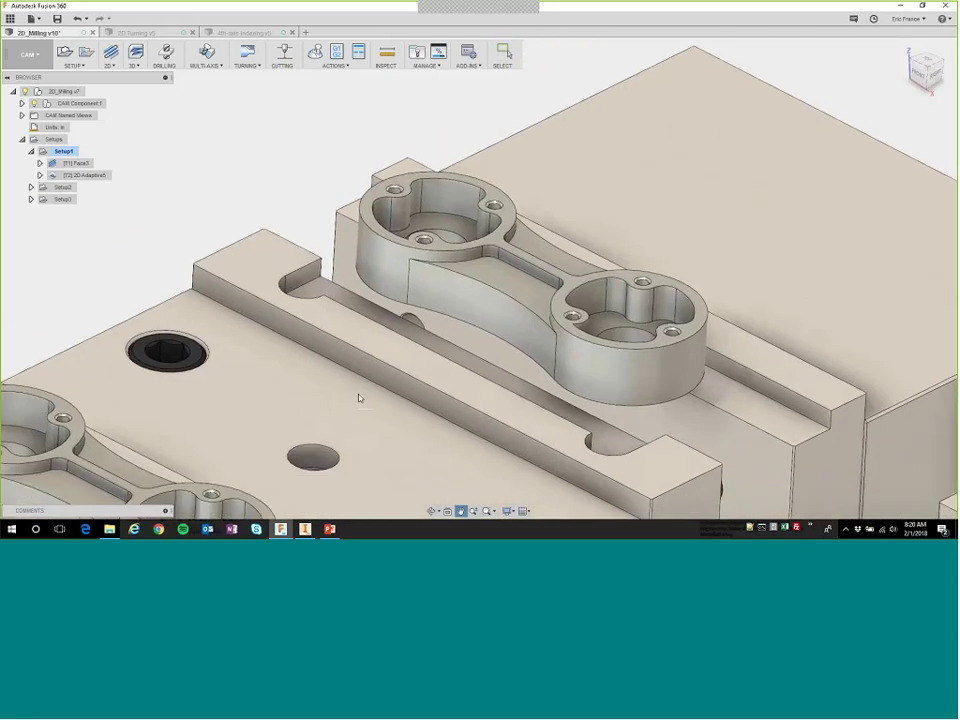
{"action": "key", "text": "Escape"}
{"action": "scroll", "coordinate": [481, 386], "scroll_direction": "down", "scroll_amount": 1}
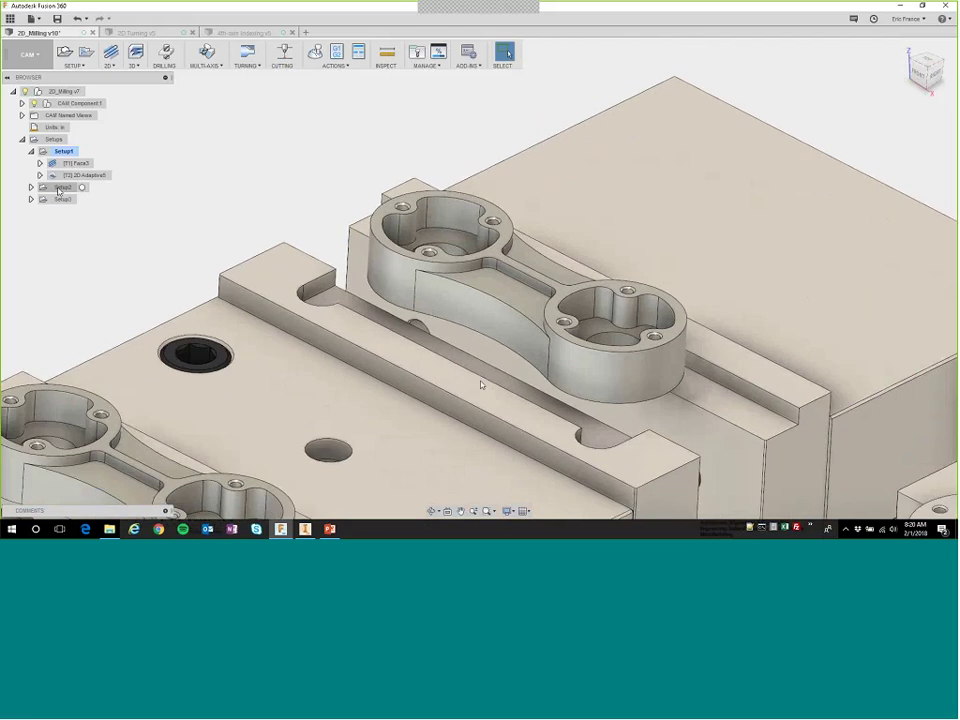
{"action": "left_click", "coordinate": [60, 188]}
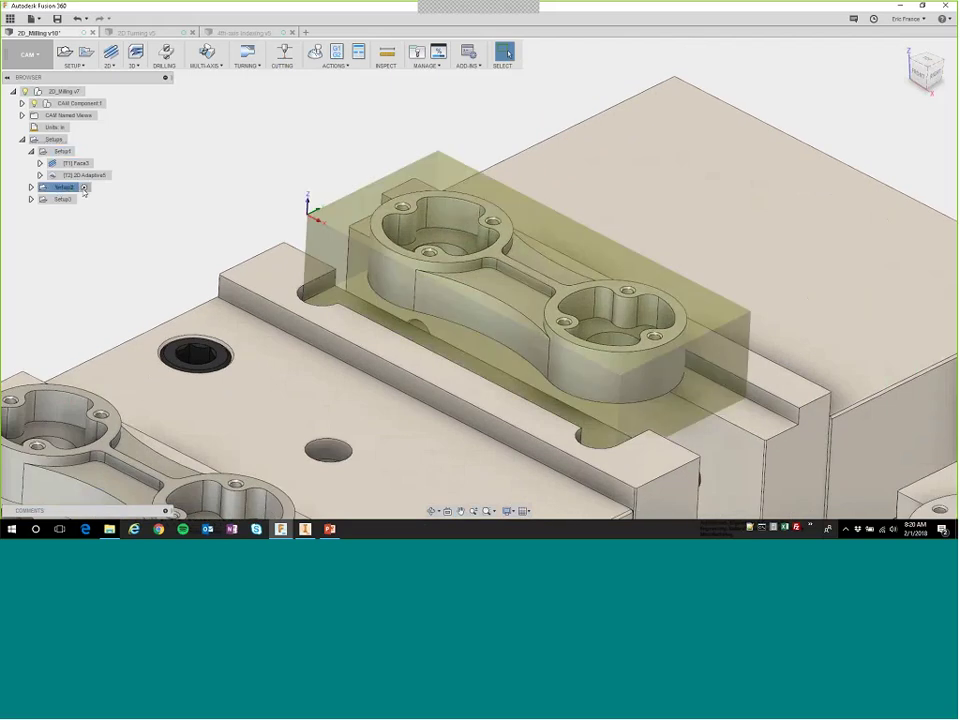
{"action": "left_click", "coordinate": [31, 187]}
{"action": "right_click", "coordinate": [62, 188]}
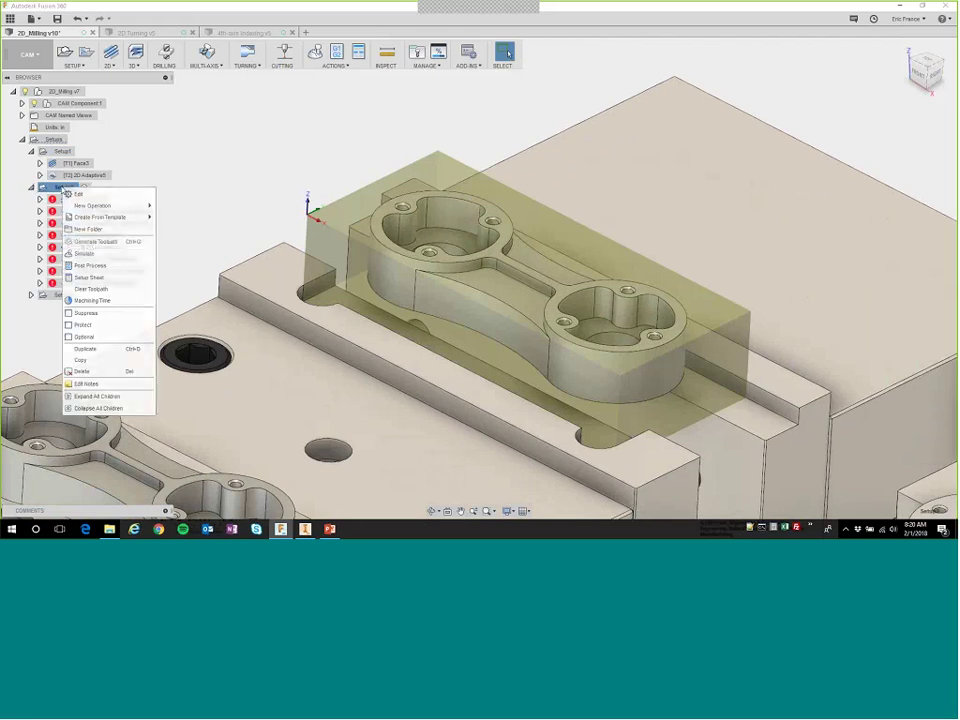
{"action": "left_click", "coordinate": [94, 242]}
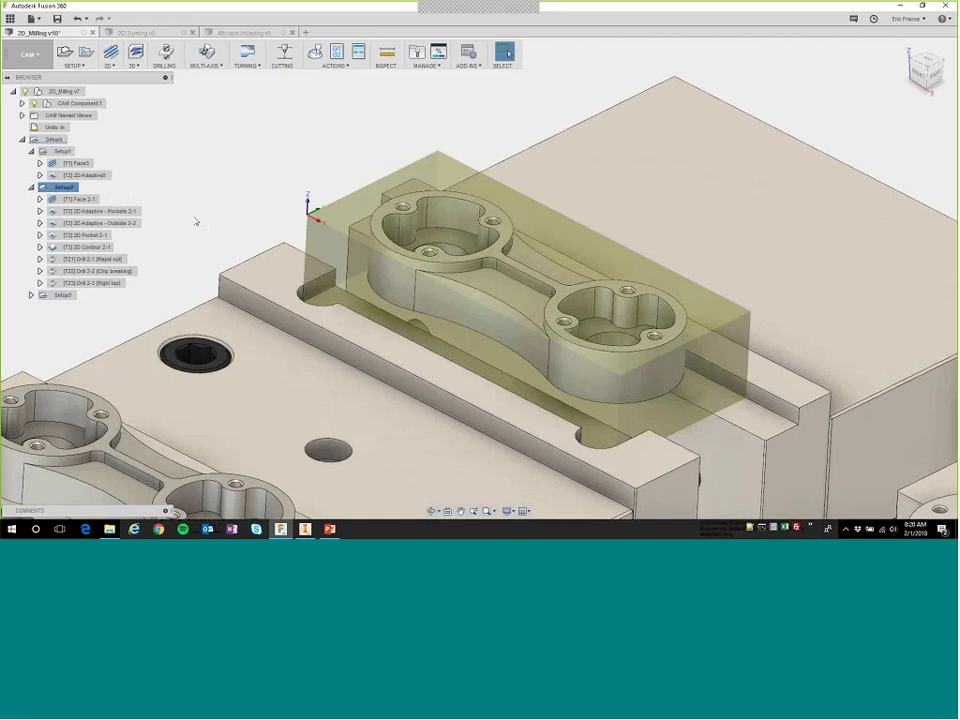
Review the Face 2-1, 2D Adaptive - Pockets 2-1 and 2D Adaptive - Outside 2-2 toolpaths of Setup2 one by one.
{"action": "middle_click_drag", "start_coordinate": [465, 336], "coordinate": [469, 341], "text": "shift"}
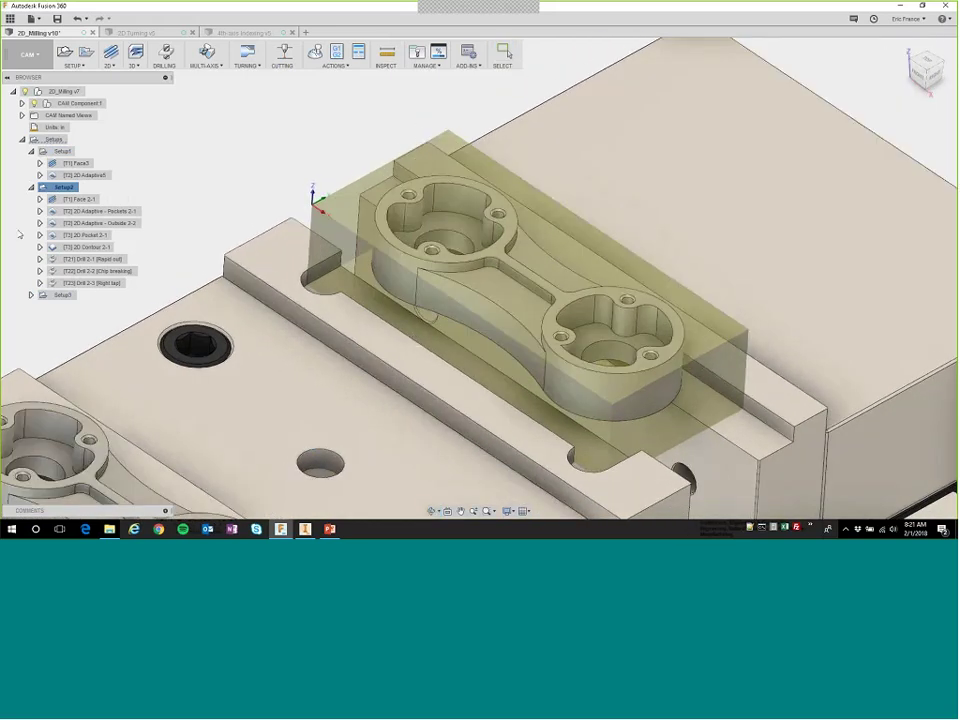
{"action": "left_click", "coordinate": [75, 201]}
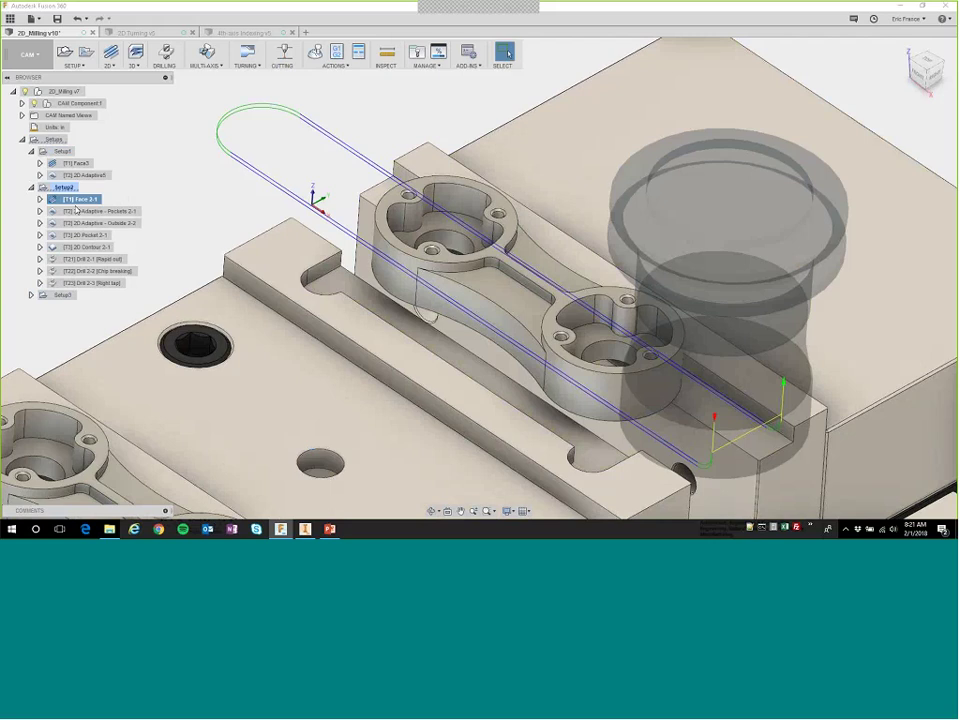
{"action": "left_click", "coordinate": [81, 212]}
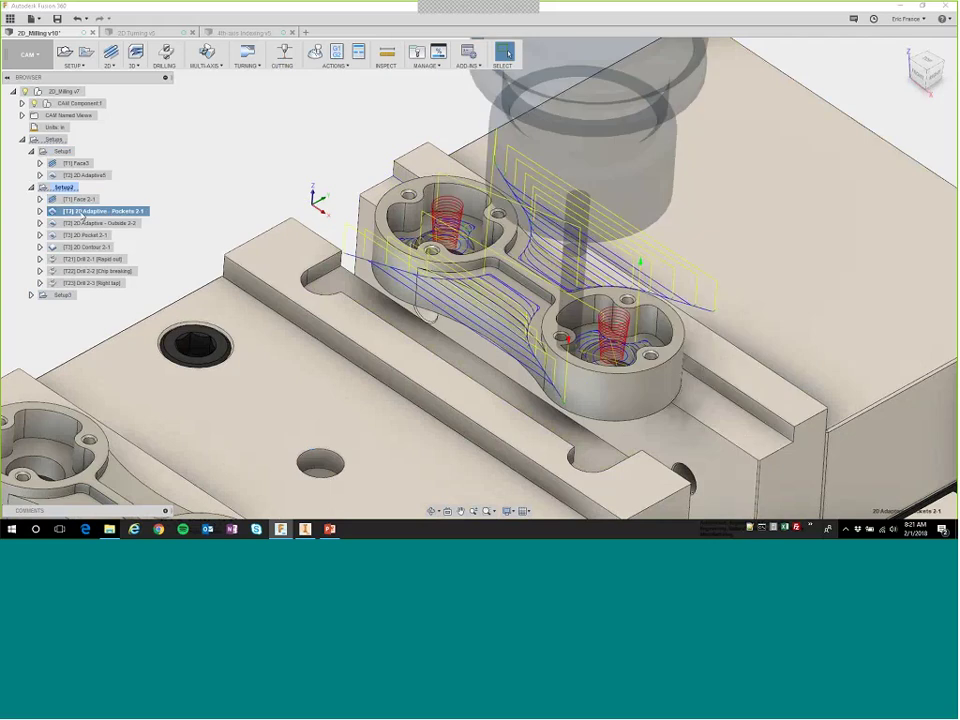
{"action": "left_click", "coordinate": [88, 224]}
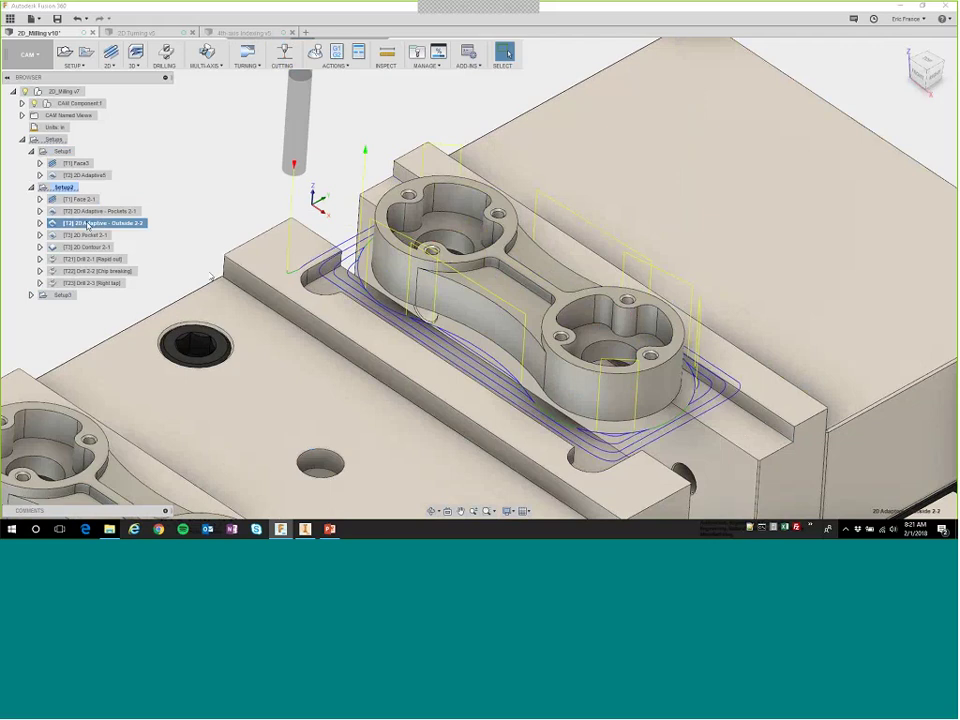
{"action": "mouse_move", "coordinate": [467, 375]}
{"action": "middle_mouse_down", "text": "shift"}
{"action": "mouse_move", "coordinate": [467, 342]}
{"action": "mouse_move", "coordinate": [456, 336]}
{"action": "mouse_move", "coordinate": [479, 368]}
{"action": "middle_mouse_up", "text": "shift"}
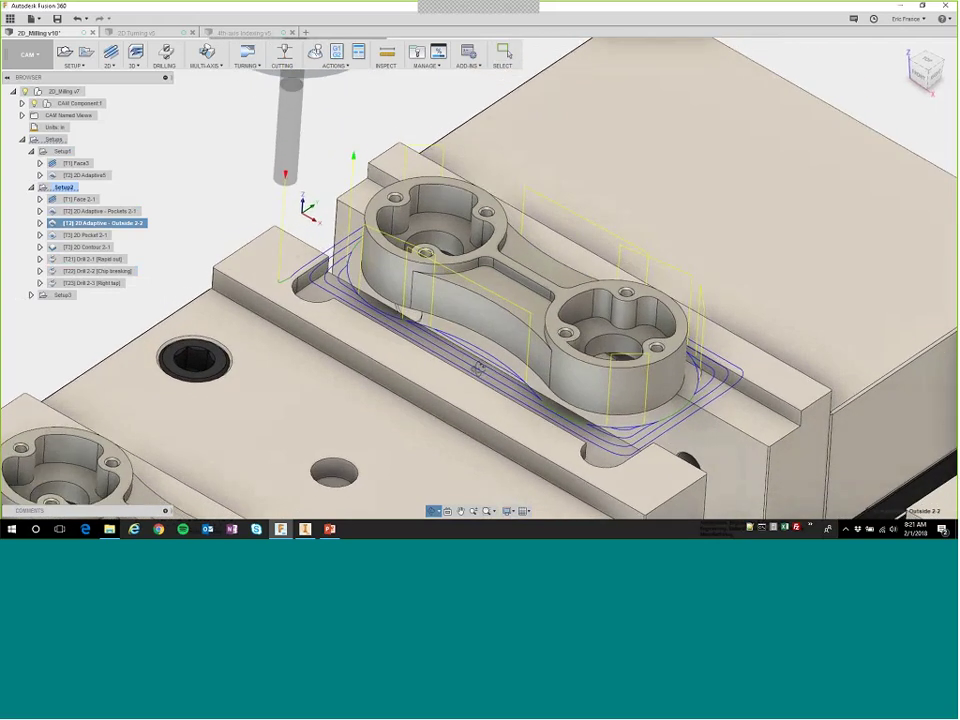
Review the toolpaths of 2D Pocket 2-1, 2D Contour 2-1 and the drilling operations Drill 2-1, Drill 2-2 and Drill 2-3.
{"action": "left_click", "coordinate": [88, 235]}
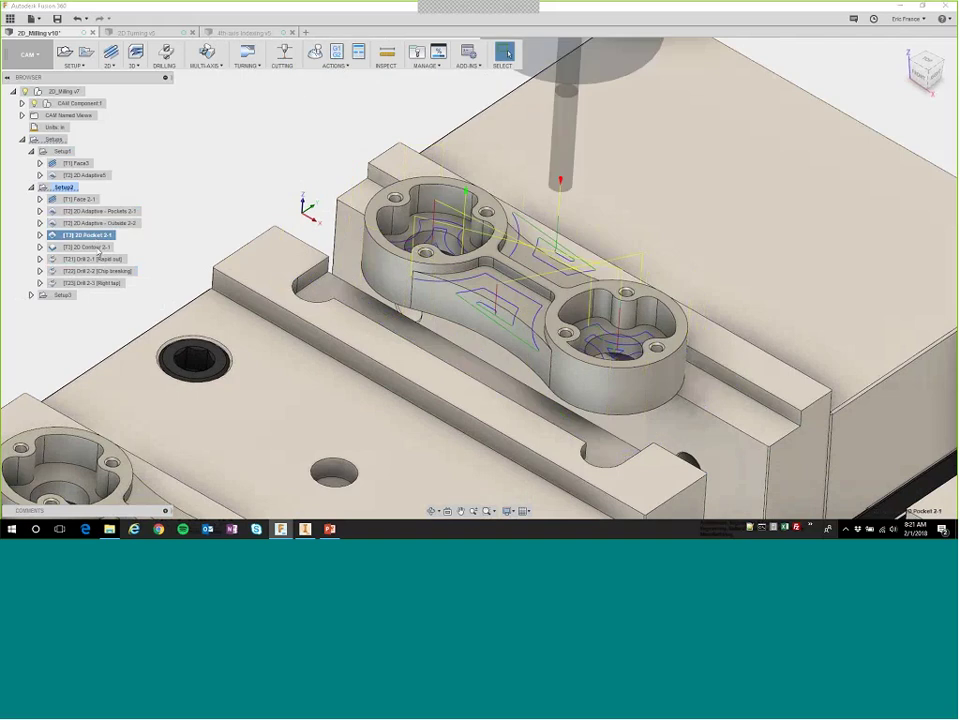
{"action": "left_click", "coordinate": [92, 248]}
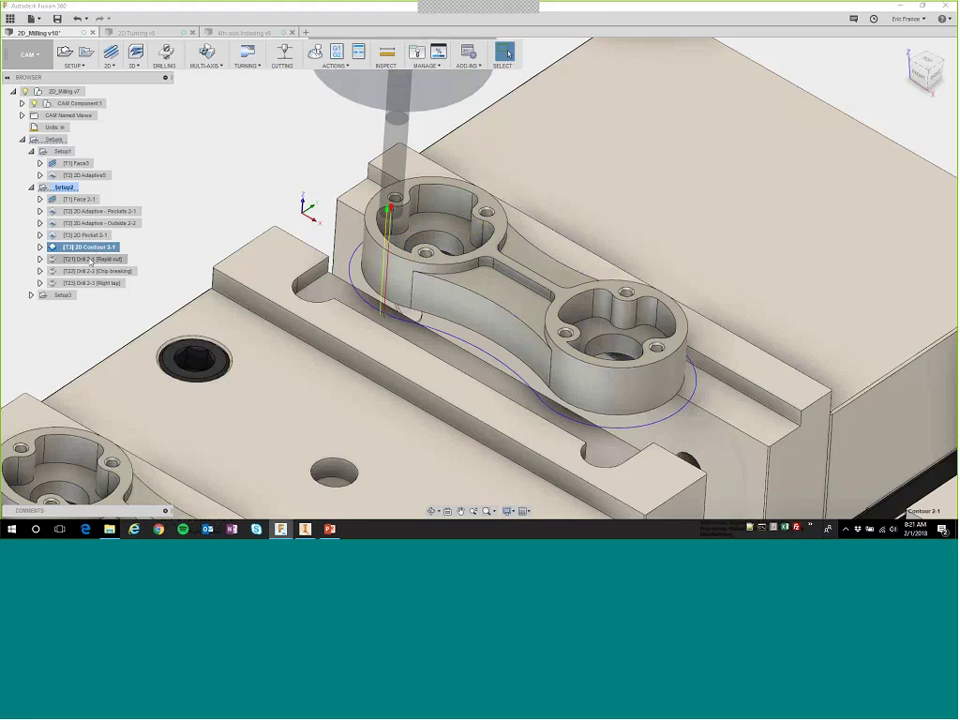
{"action": "left_click", "coordinate": [91, 259]}
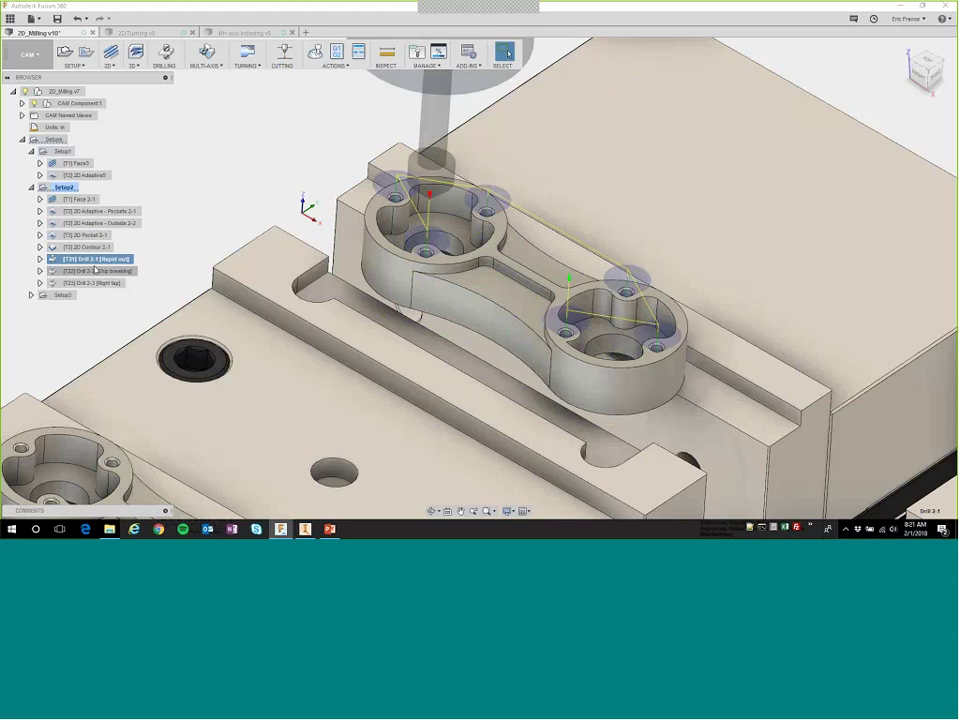
{"action": "left_click", "coordinate": [94, 271]}
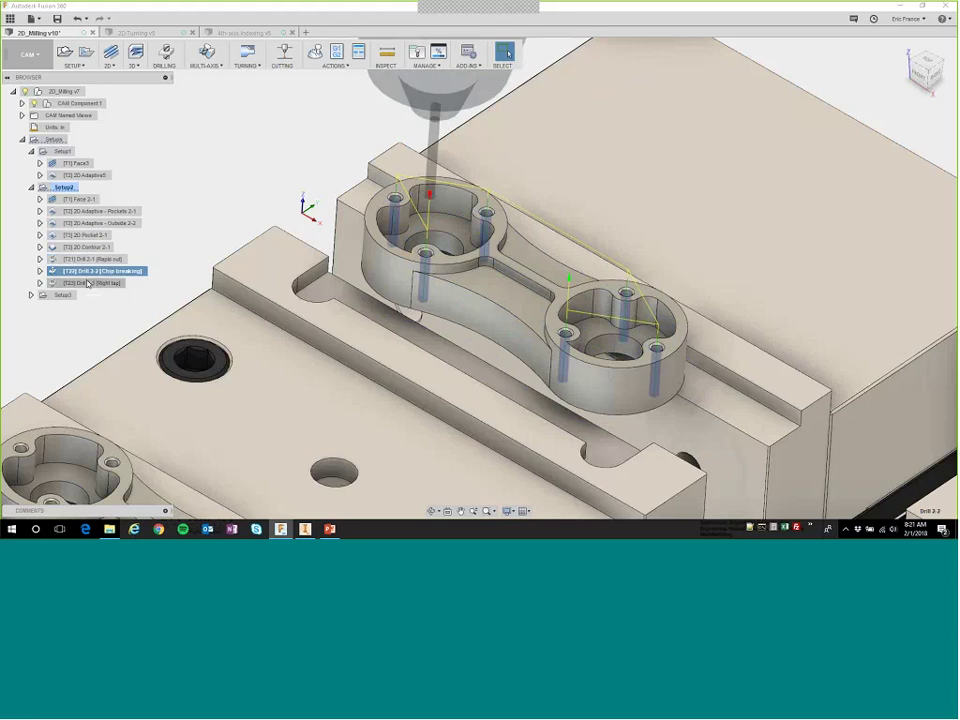
{"action": "left_click", "coordinate": [88, 284]}
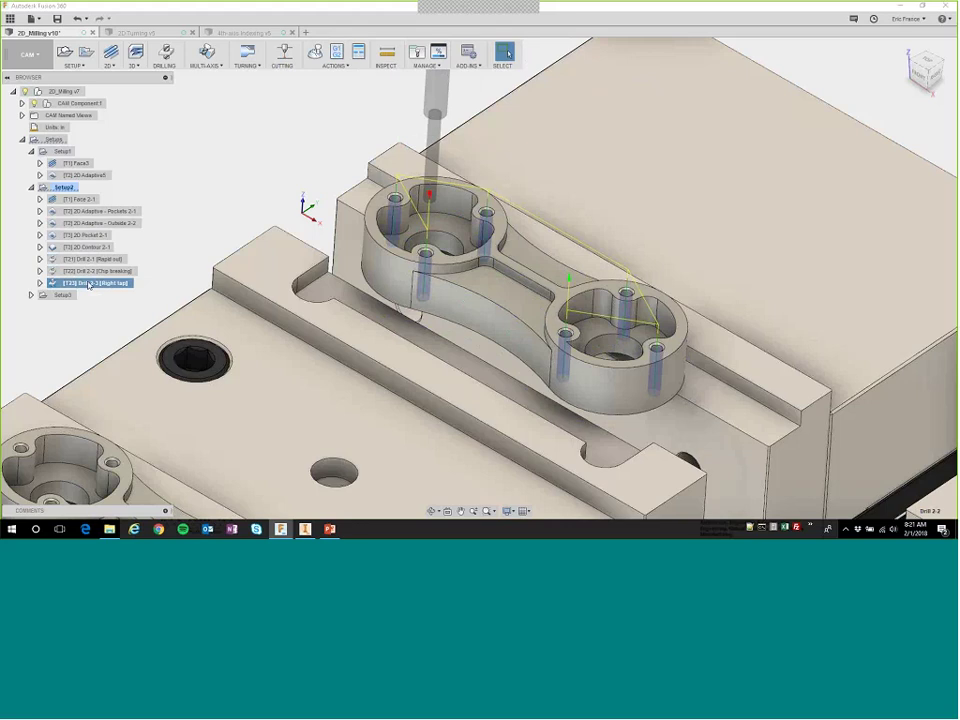
Select the three Setup2 drilling operations together, view the Store As Template option without applying it, and clear the selection.
{"action": "left_click", "coordinate": [88, 260], "text": "shift"}
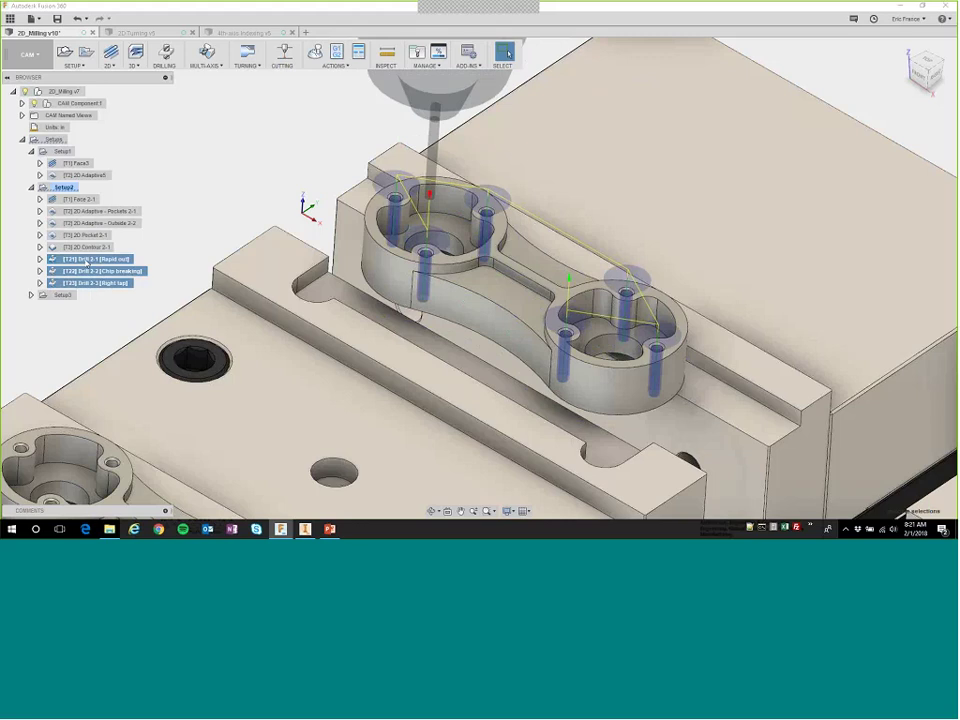
{"action": "right_click", "coordinate": [89, 261]}
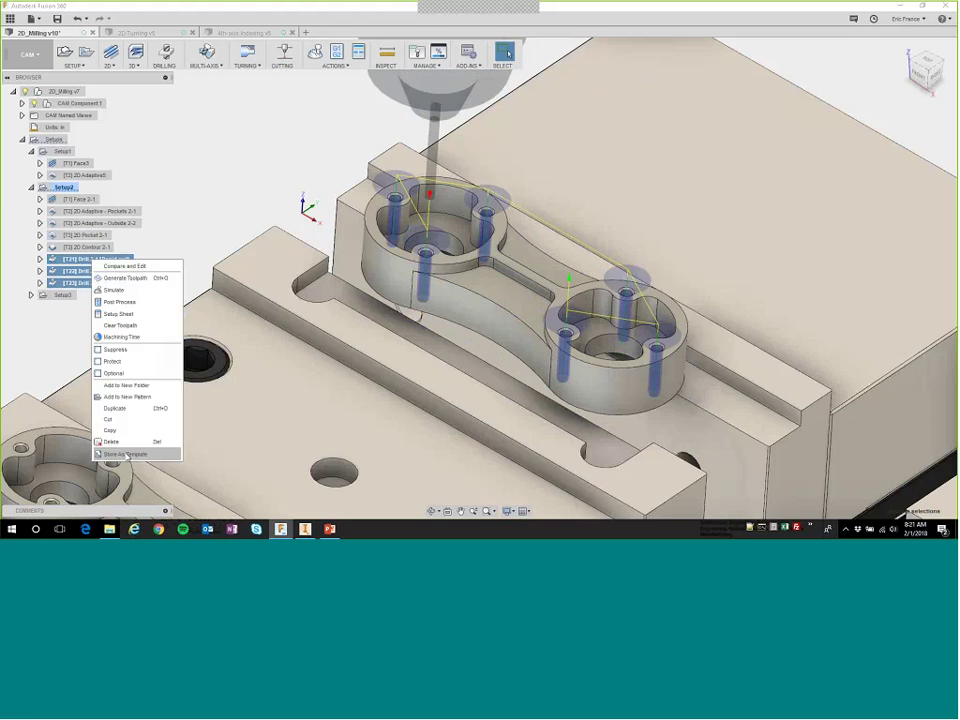
{"action": "left_click", "coordinate": [222, 155]}
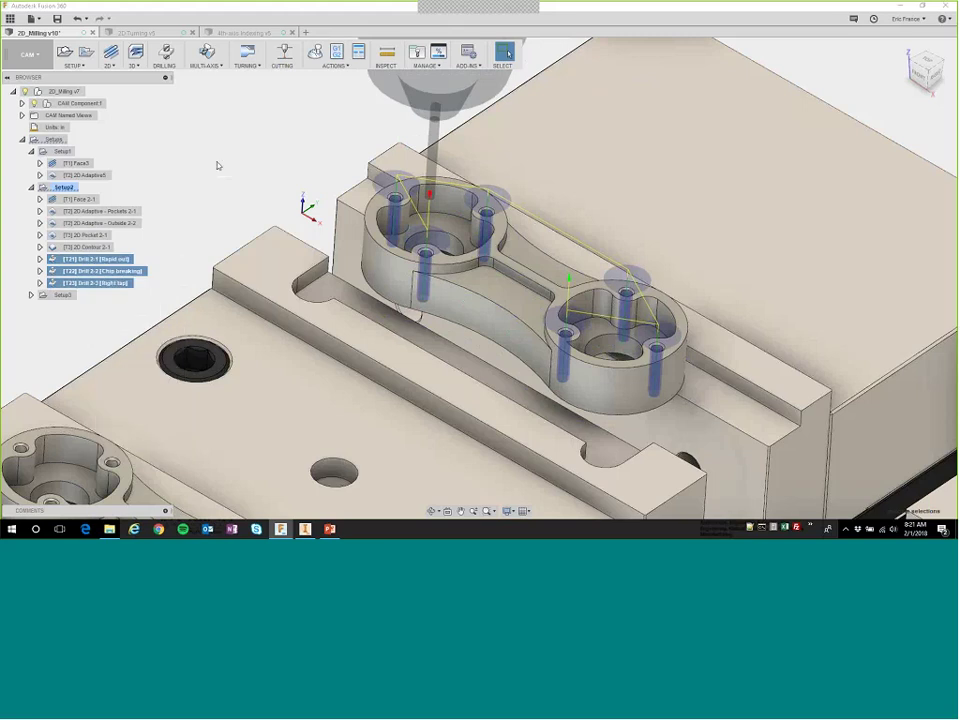
{"action": "left_click", "coordinate": [199, 198]}
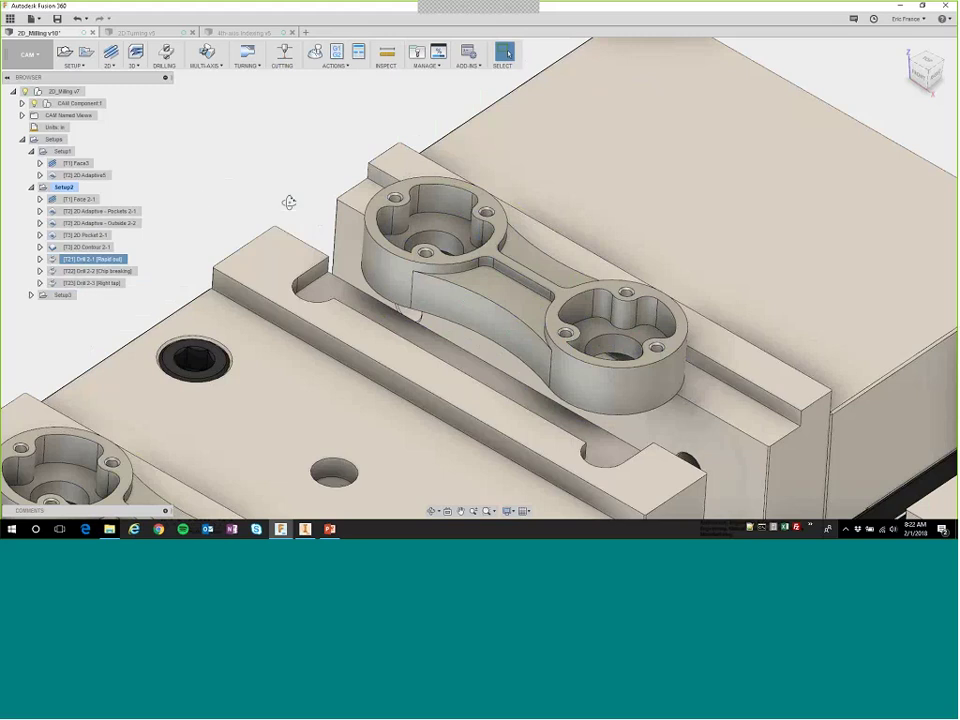
Start post-processing Setup2 and browse the available post configurations, keeping HAAS UMC-750 / haas umc-750.
{"action": "middle_click_drag", "start_coordinate": [289, 204], "coordinate": [285, 201], "text": "shift"}
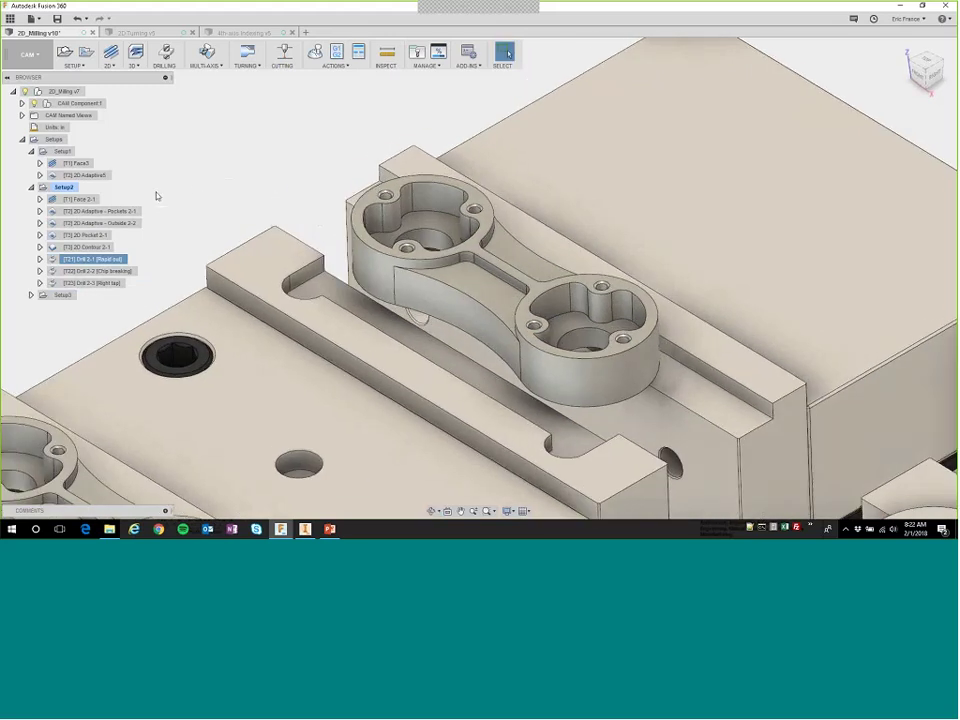
{"action": "left_click", "coordinate": [195, 191]}
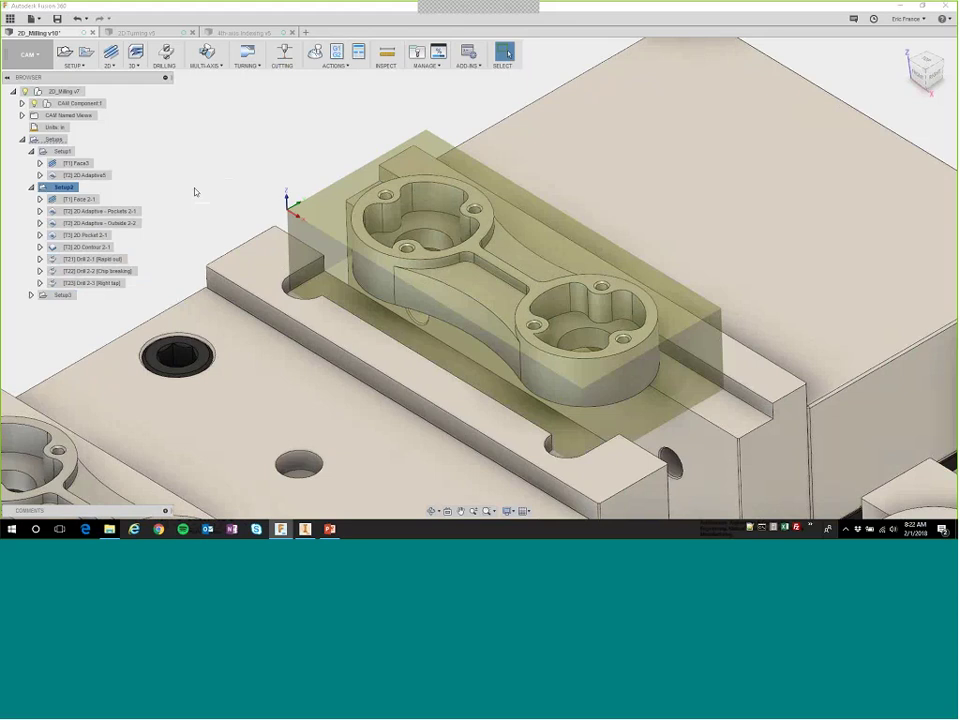
{"action": "left_click", "coordinate": [337, 53]}
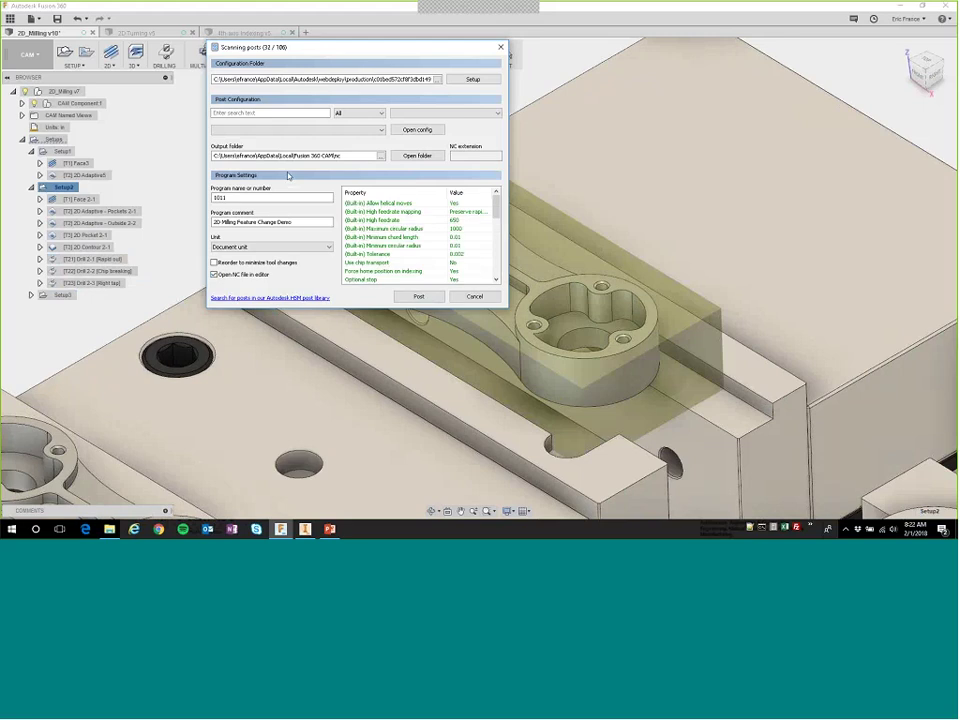
{"action": "left_click", "coordinate": [381, 130]}
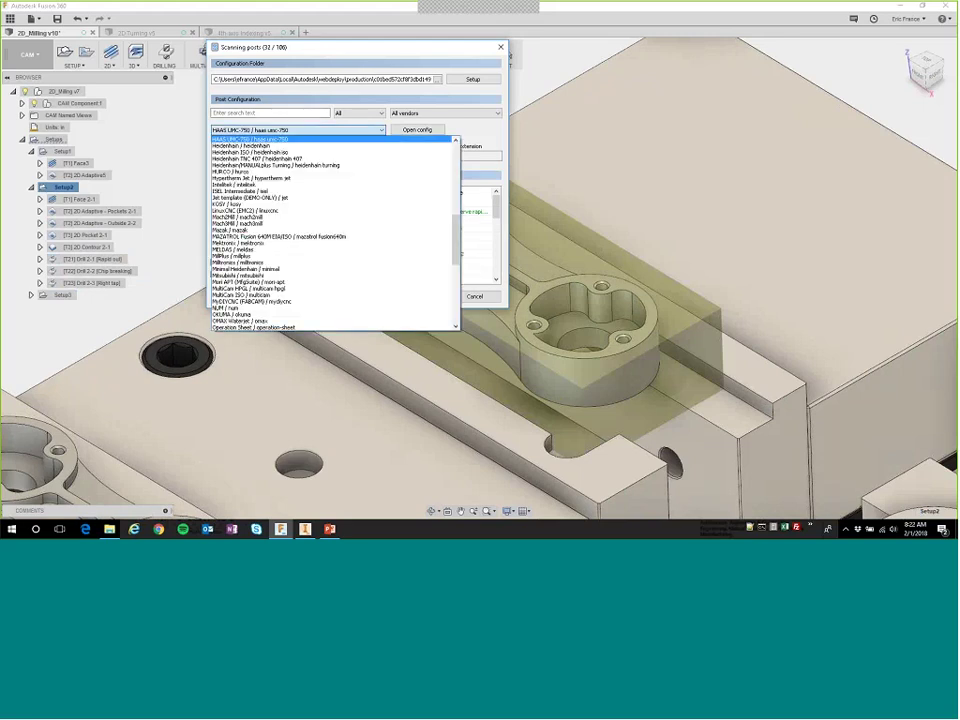
{"action": "left_click_drag", "start_coordinate": [458, 242], "coordinate": [447, 321]}
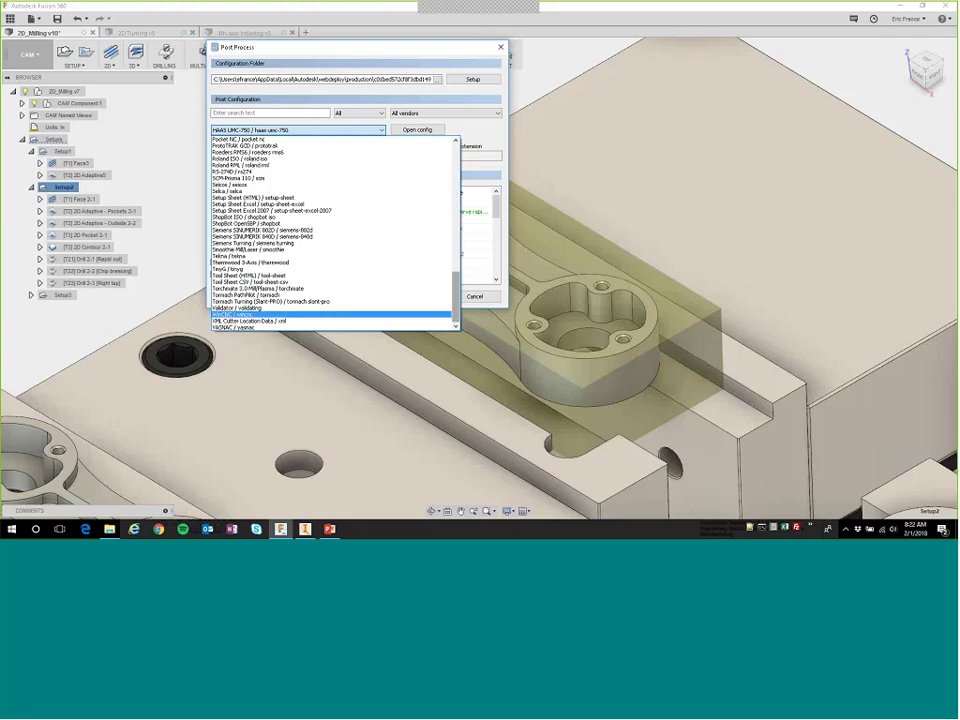
{"action": "left_click", "coordinate": [475, 133]}
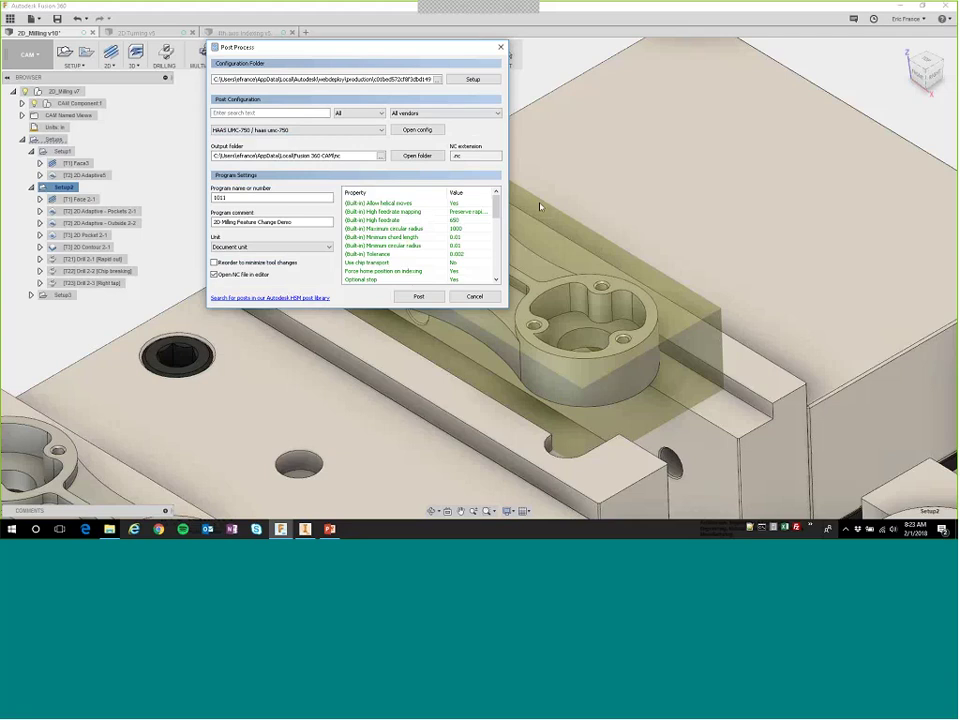
Look through the post properties and post Setup2 to 1011.nc in the nc output folder, replacing the existing file.
{"action": "left_click_drag", "start_coordinate": [497, 210], "coordinate": [503, 239]}
{"action": "scroll", "coordinate": [400, 245], "scroll_direction": "down", "scroll_amount": 3}
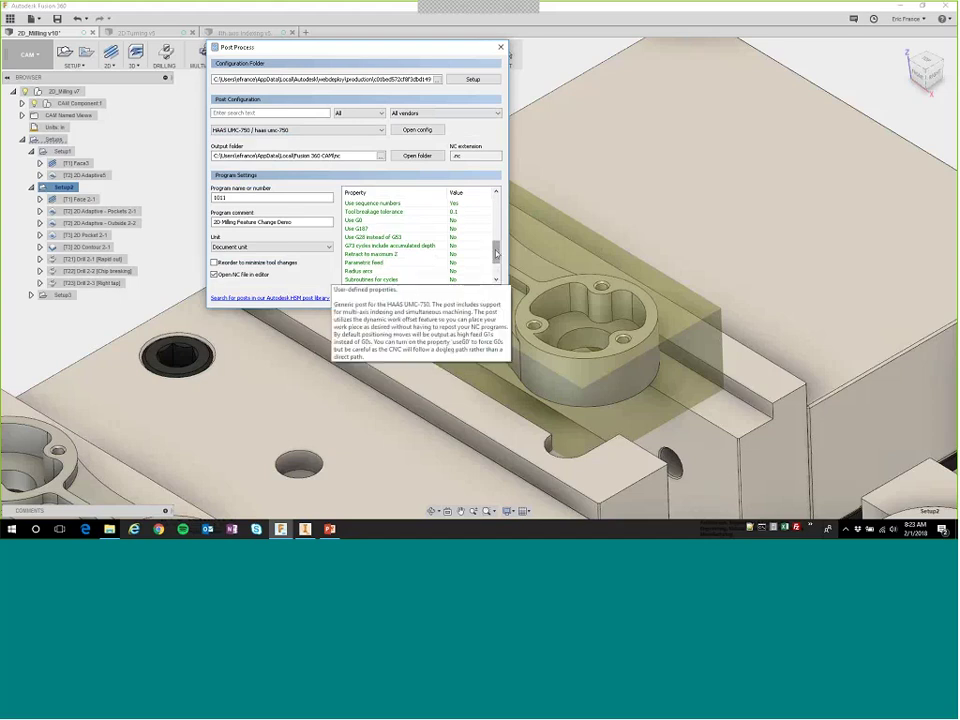
{"action": "left_click_drag", "start_coordinate": [496, 253], "coordinate": [494, 206]}
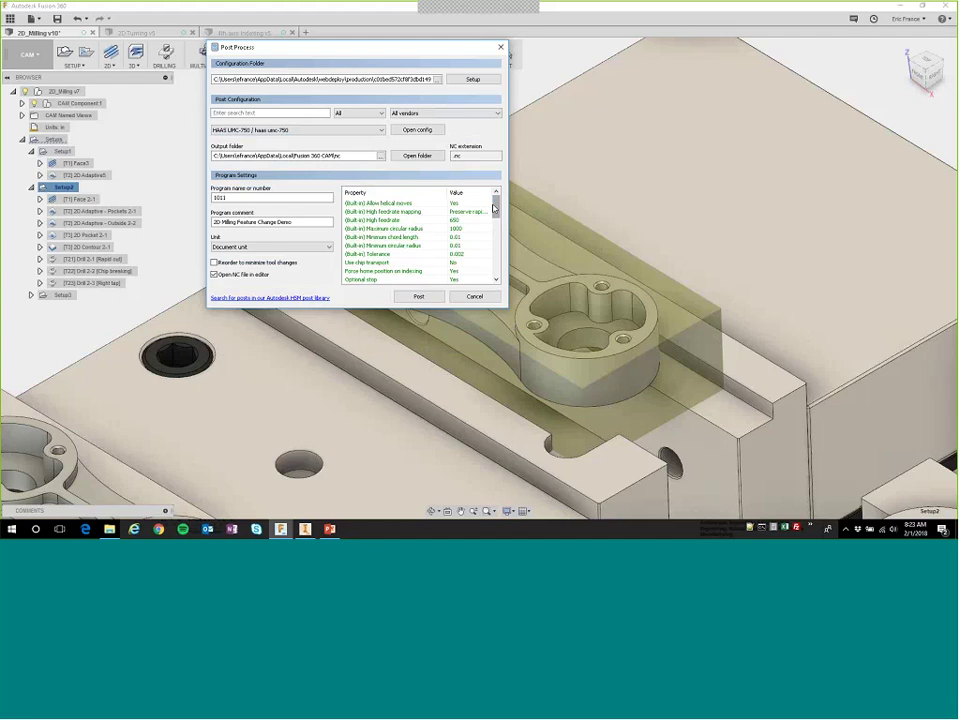
{"action": "left_click", "coordinate": [416, 297]}
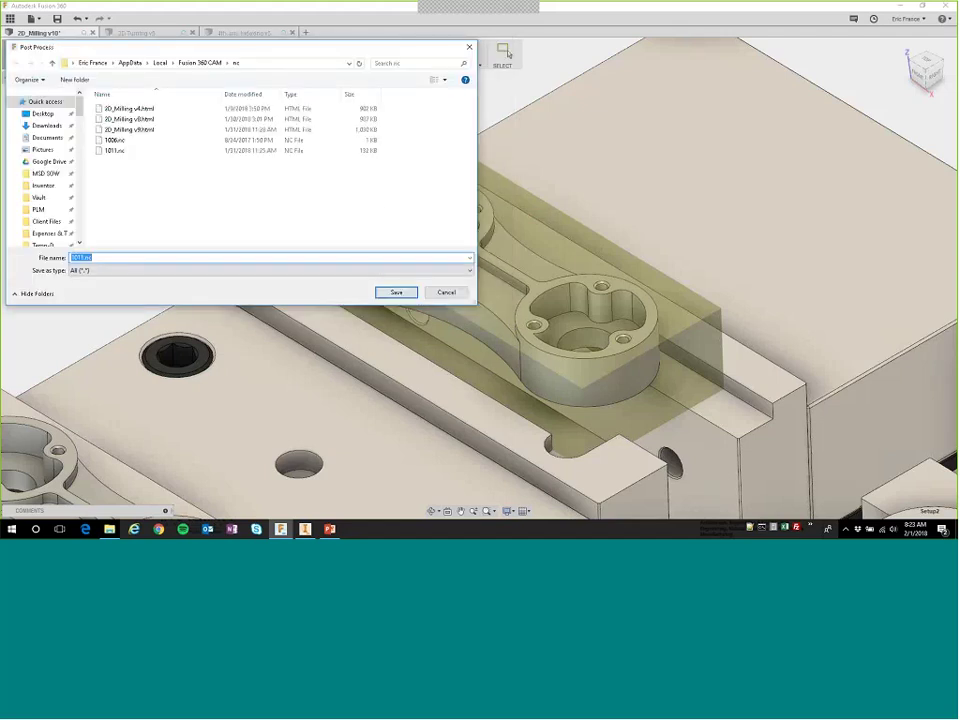
{"action": "left_click", "coordinate": [397, 293]}
{"action": "left_click", "coordinate": [503, 265]}
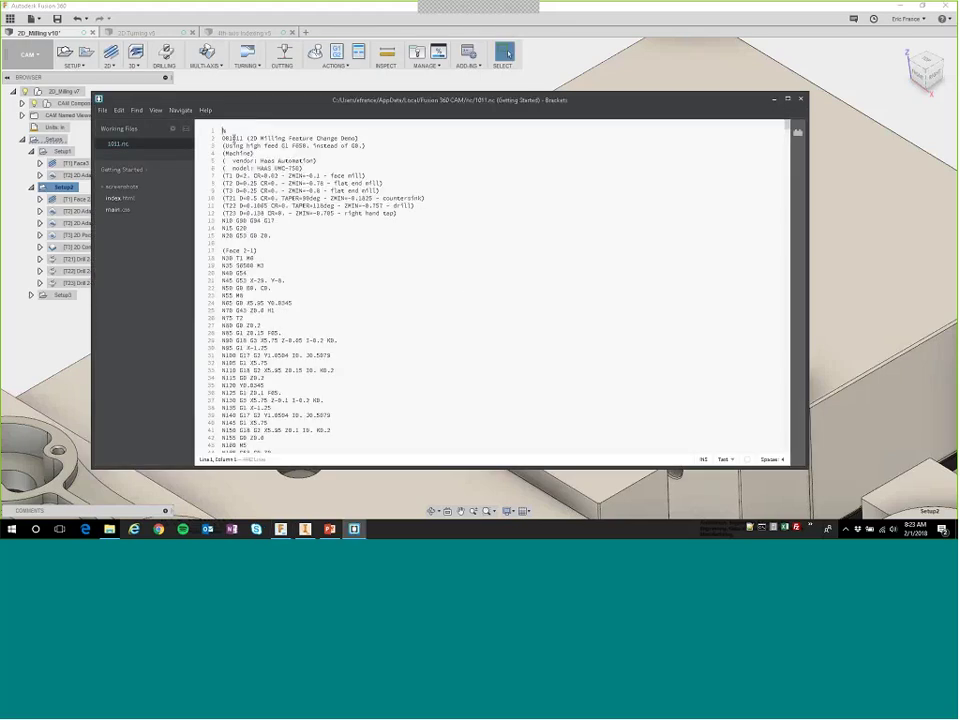
Examine the header of 1011.nc in Brackets, including the program name, high-feed note, and machine vendor and model lines.
{"action": "left_click_drag", "start_coordinate": [335, 138], "coordinate": [240, 137]}
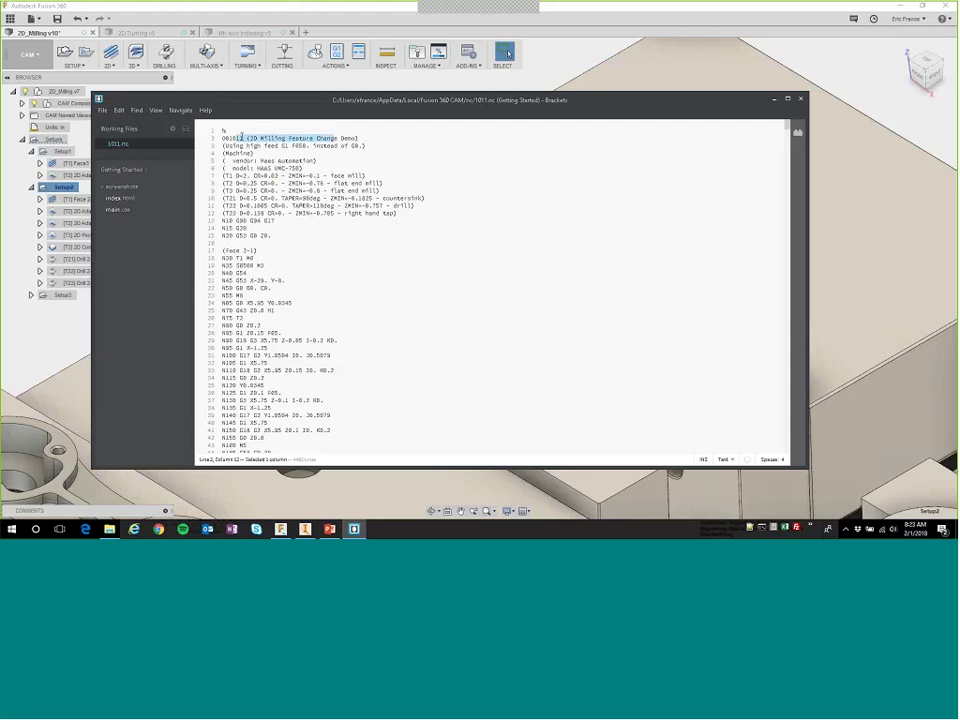
{"action": "left_click_drag", "start_coordinate": [257, 138], "coordinate": [343, 141]}
{"action": "left_click", "coordinate": [251, 146]}
{"action": "left_click_drag", "start_coordinate": [251, 146], "coordinate": [347, 146]}
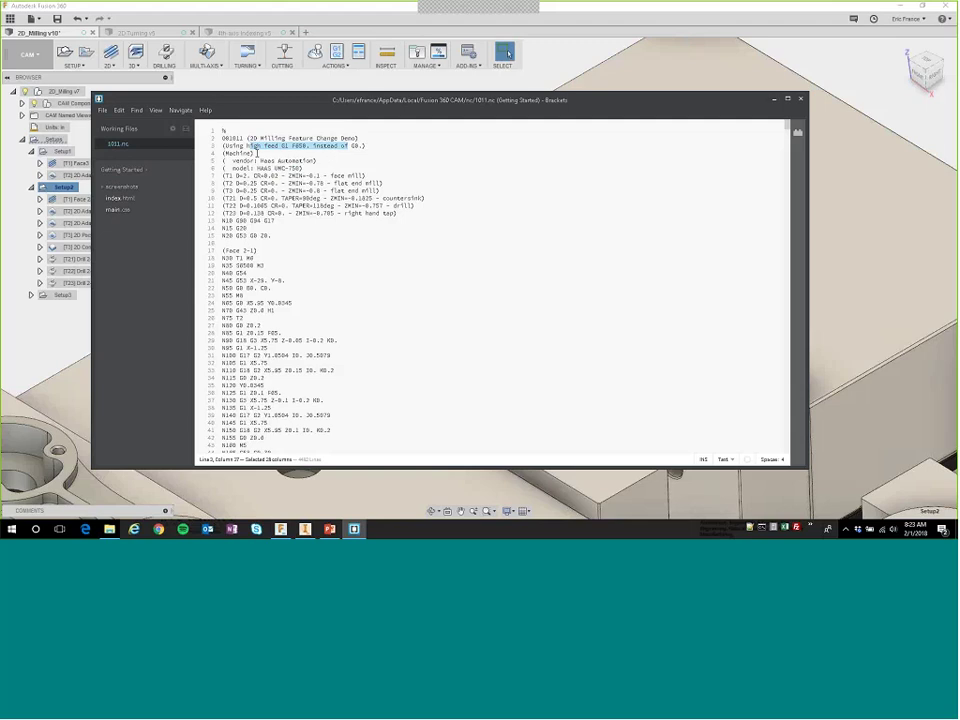
{"action": "left_click_drag", "start_coordinate": [258, 161], "coordinate": [301, 169]}
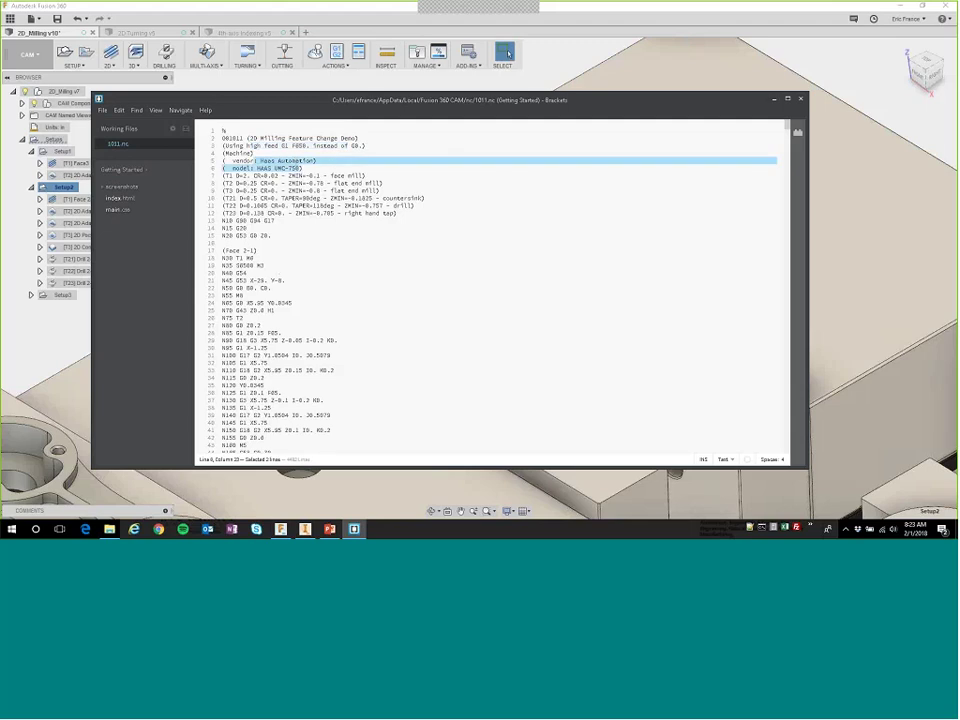
Review the NC code from the Face 2-1 section through the Drill 2-3 tapping cycle, and minimize the editor.
{"action": "scroll", "coordinate": [270, 276], "scroll_direction": "down", "scroll_amount": 15}
{"action": "scroll", "coordinate": [270, 276], "scroll_direction": "up", "scroll_amount": 15}
{"action": "left_click_drag", "start_coordinate": [259, 251], "coordinate": [224, 249]}
{"action": "scroll", "coordinate": [224, 249], "scroll_direction": "down", "scroll_amount": 20}
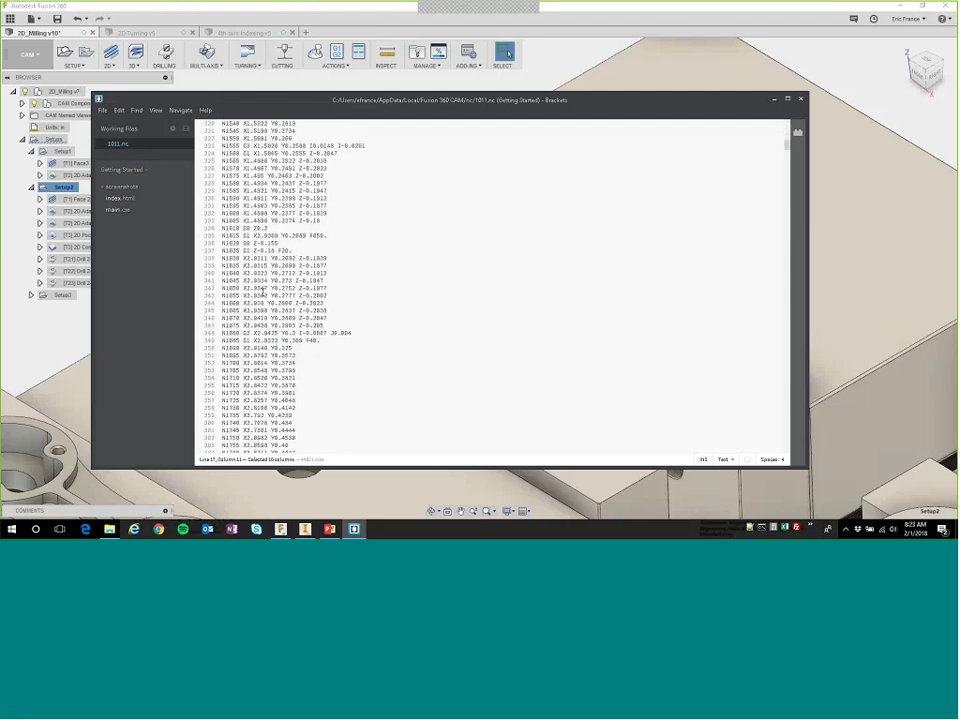
{"action": "scroll", "coordinate": [264, 285], "scroll_direction": "down", "scroll_amount": 20}
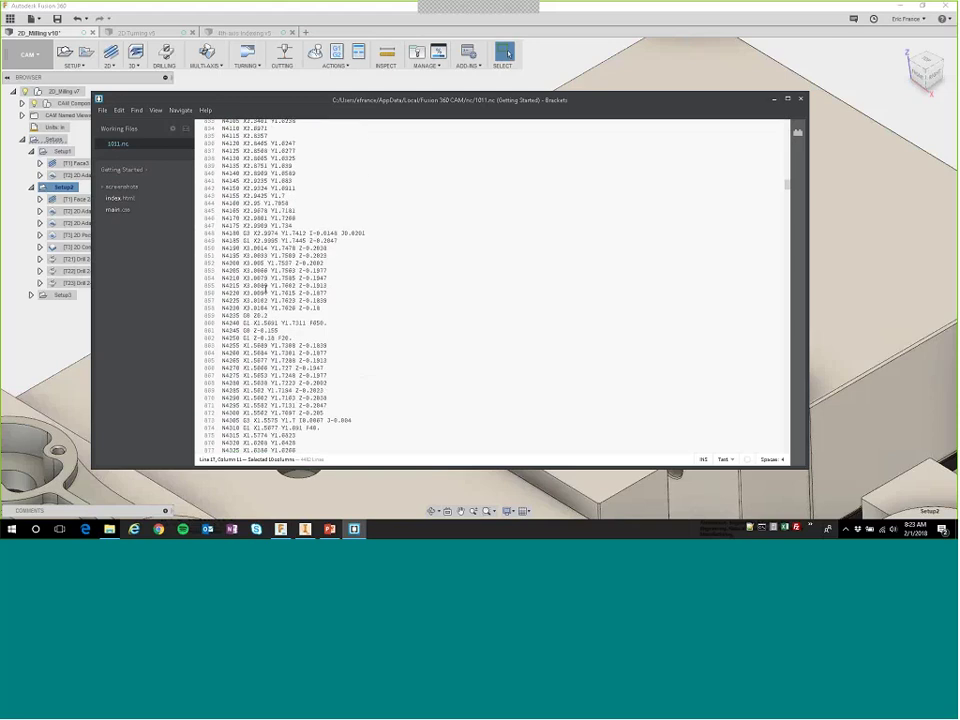
{"action": "scroll", "coordinate": [262, 287], "scroll_direction": "down", "scroll_amount": 20}
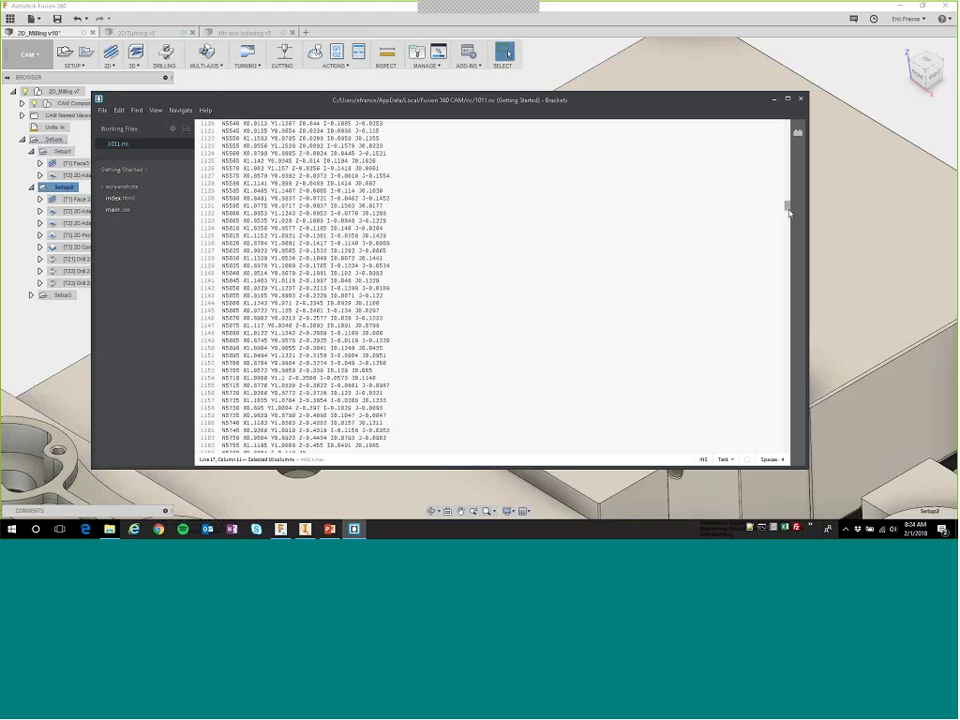
{"action": "left_click_drag", "start_coordinate": [786, 207], "coordinate": [727, 466]}
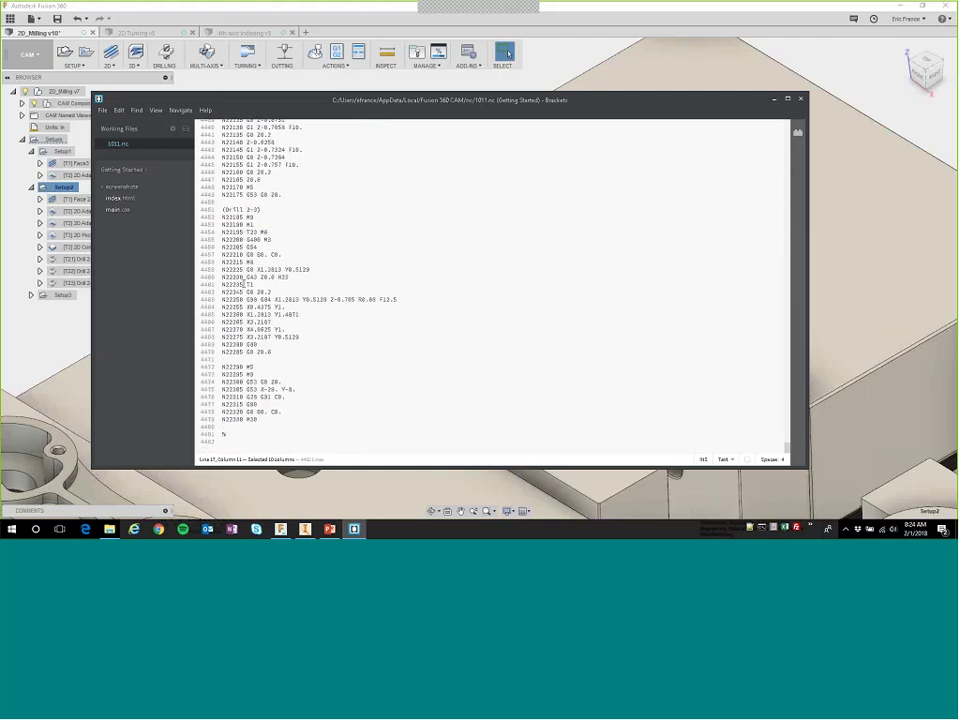
{"action": "left_click_drag", "start_coordinate": [300, 337], "coordinate": [222, 303]}
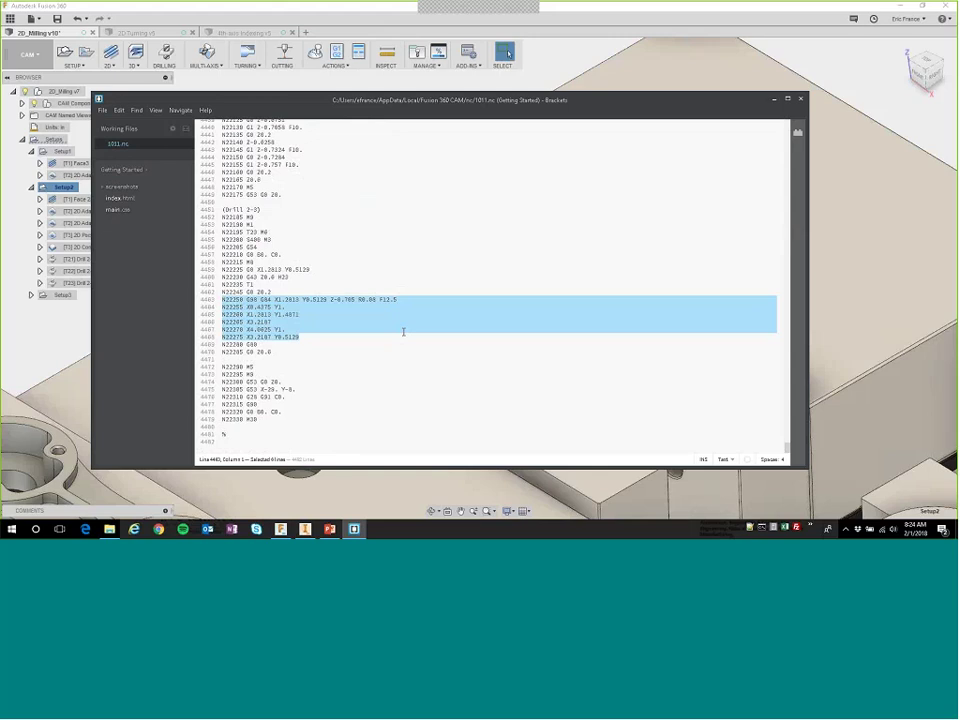
{"action": "left_click", "coordinate": [773, 99]}
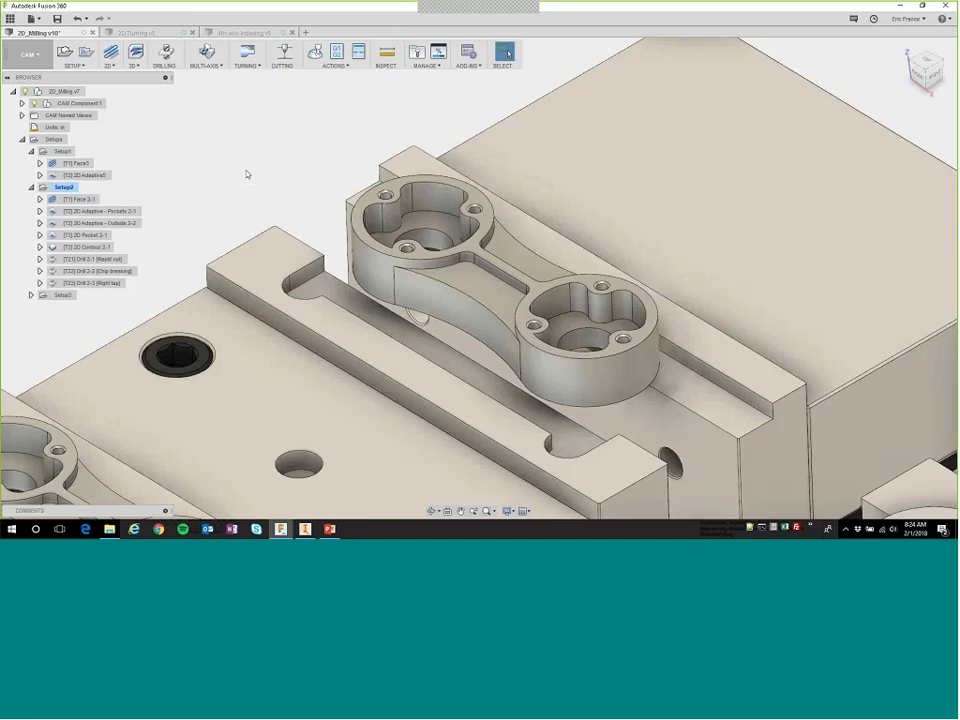
Switch to the Model workspace and open the linked component Intro to 2D machining_TOP v13:2 as its own document.
{"action": "left_click", "coordinate": [29, 54]}
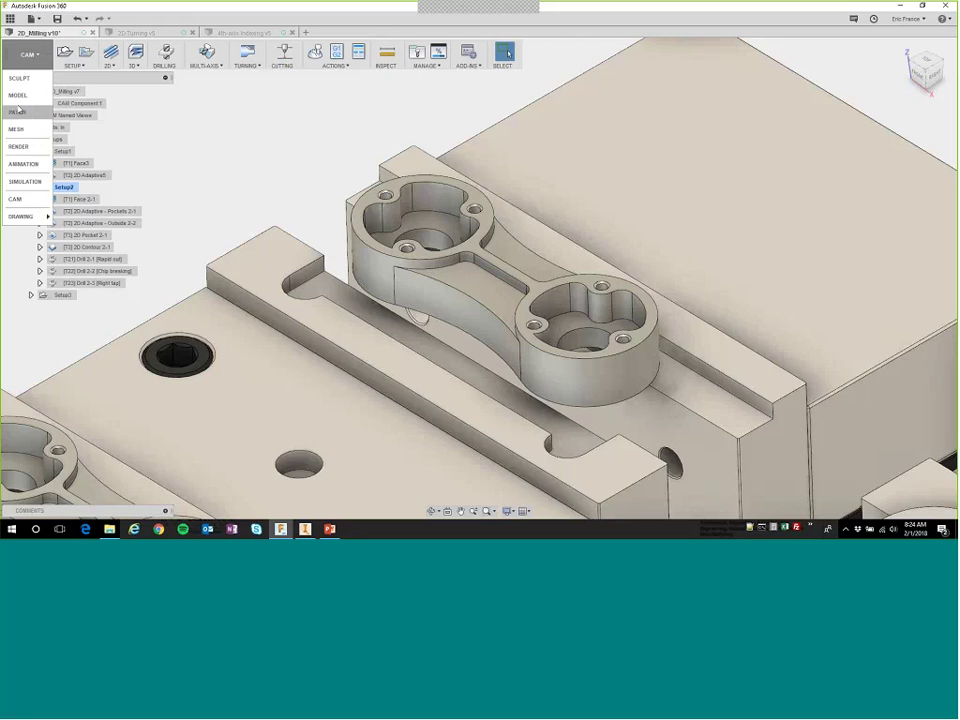
{"action": "left_click", "coordinate": [18, 95]}
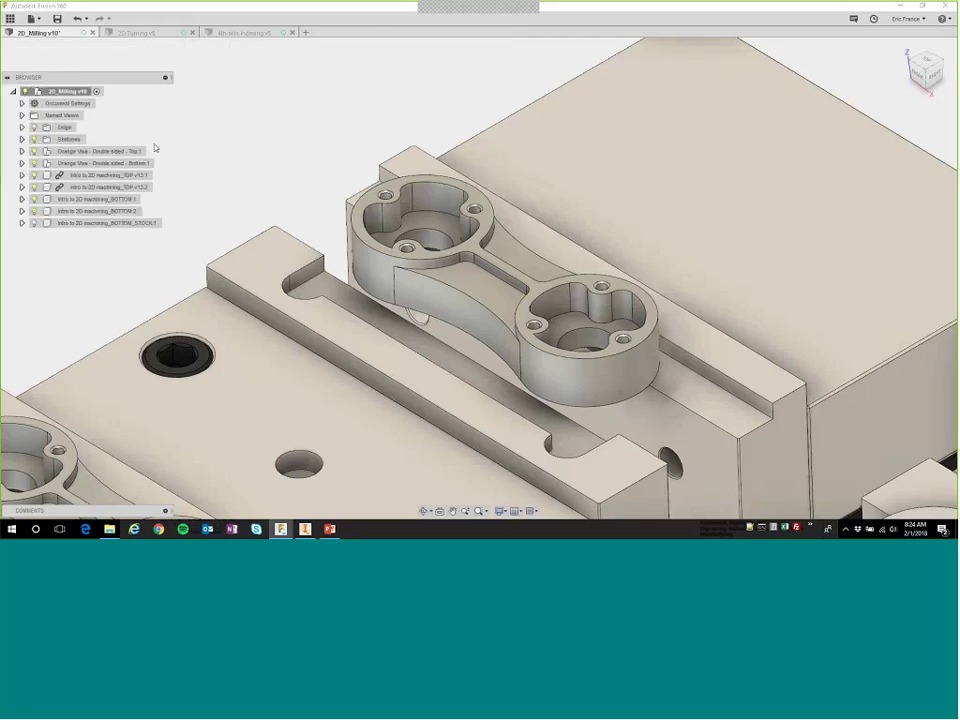
{"action": "left_click", "coordinate": [113, 188]}
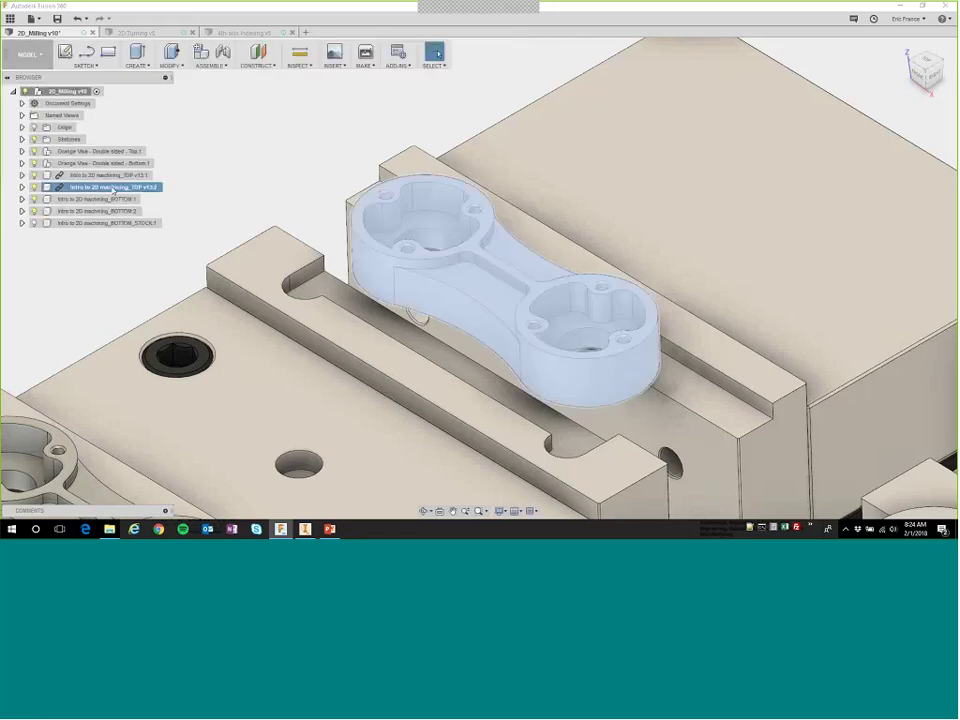
{"action": "right_click", "coordinate": [113, 188]}
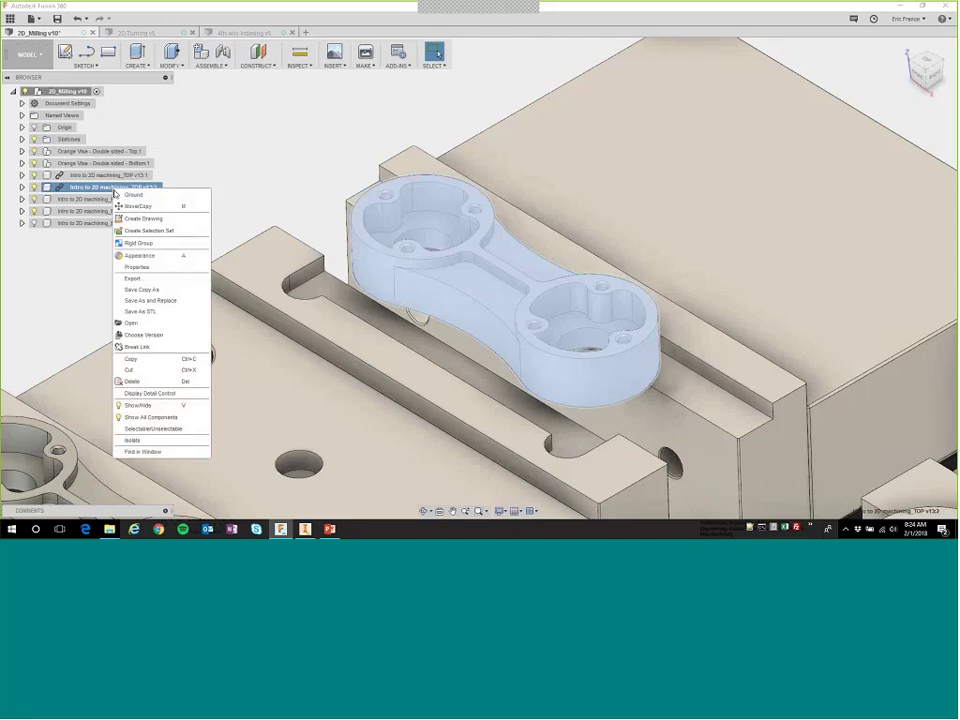
{"action": "left_click", "coordinate": [131, 322]}
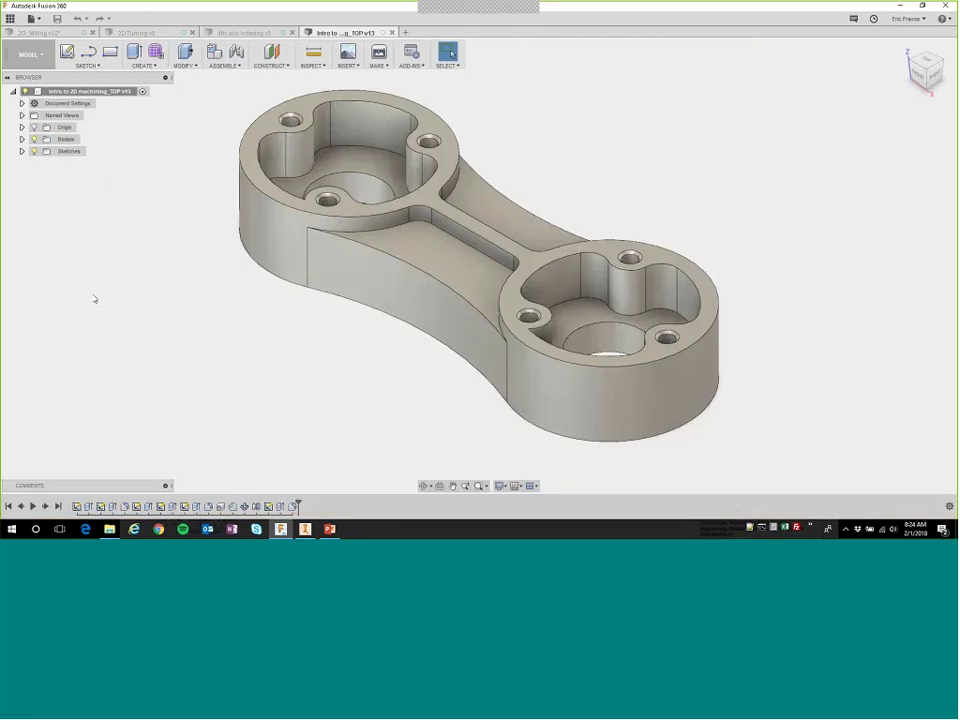
Edit the Hole Pattern feature and set its quantity to 5.
{"action": "right_click", "coordinate": [244, 507]}
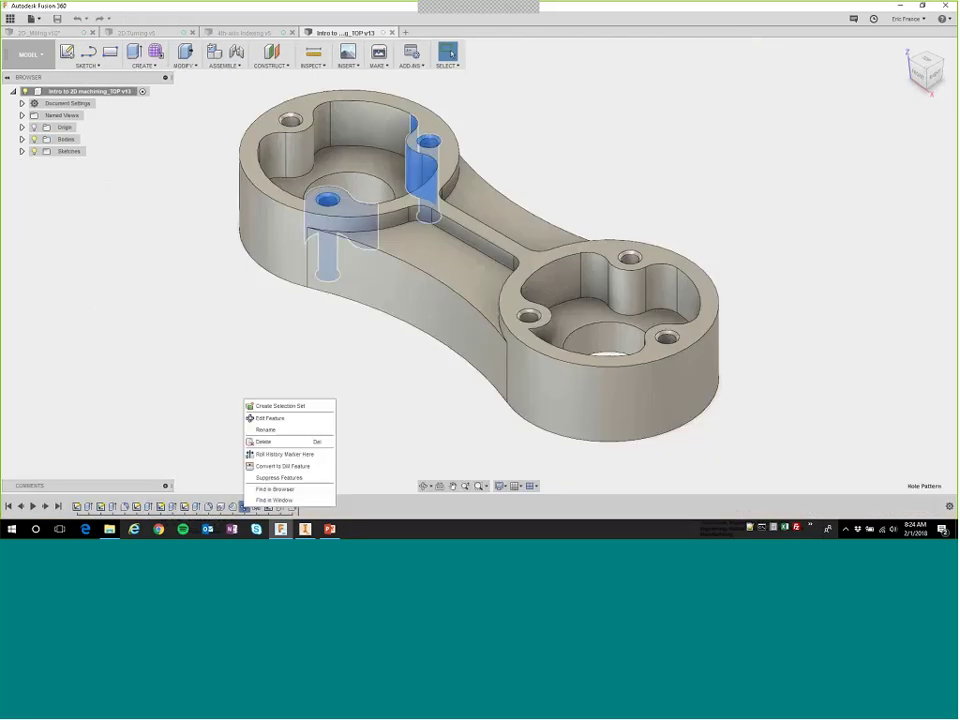
{"action": "left_click", "coordinate": [266, 418]}
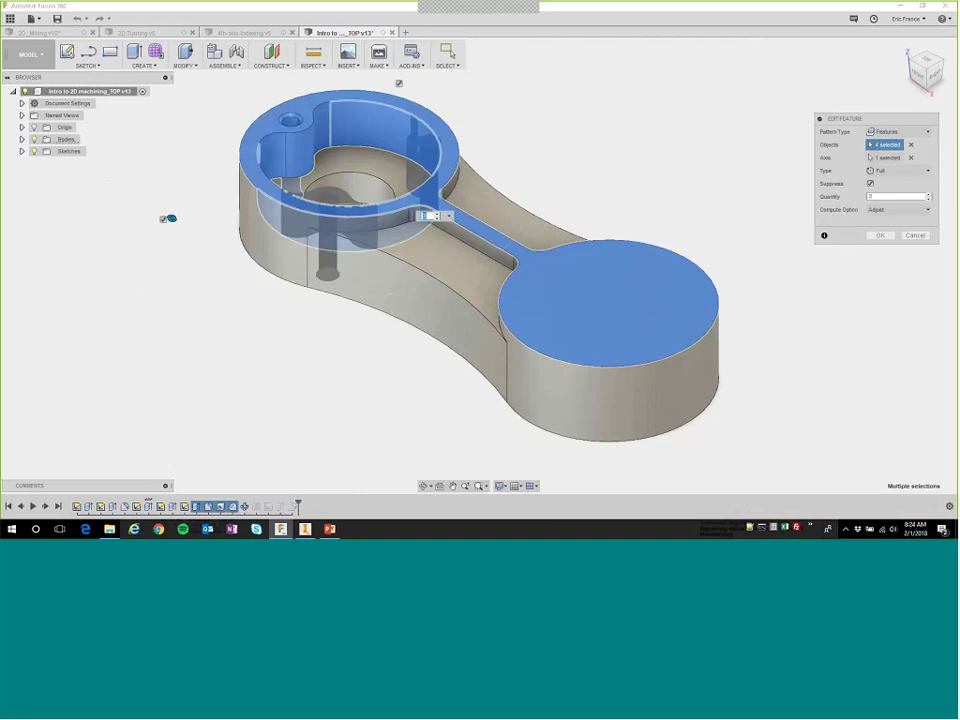
{"action": "type", "text": "5"}
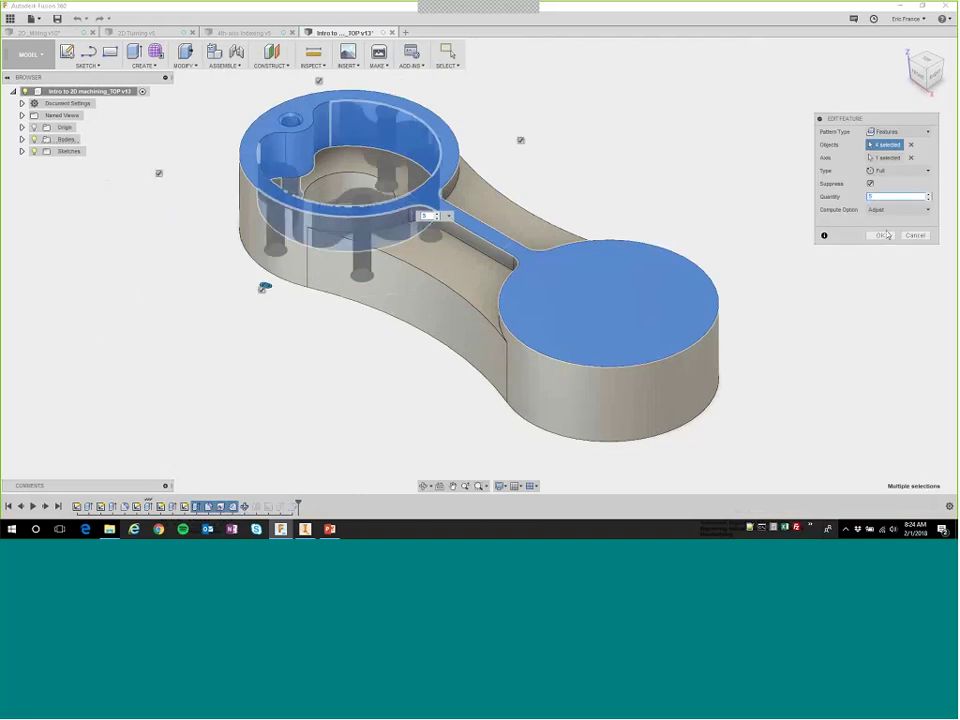
{"action": "left_click", "coordinate": [880, 237]}
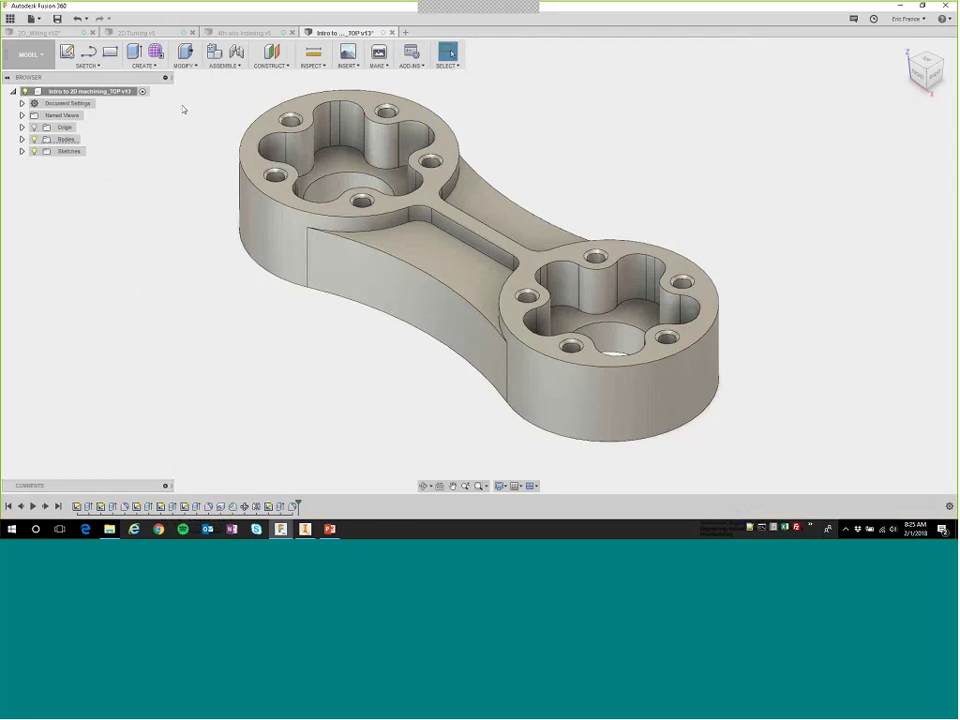
Save the modified part as a new version with a custom version description.
{"action": "key", "text": "ctrl+s"}
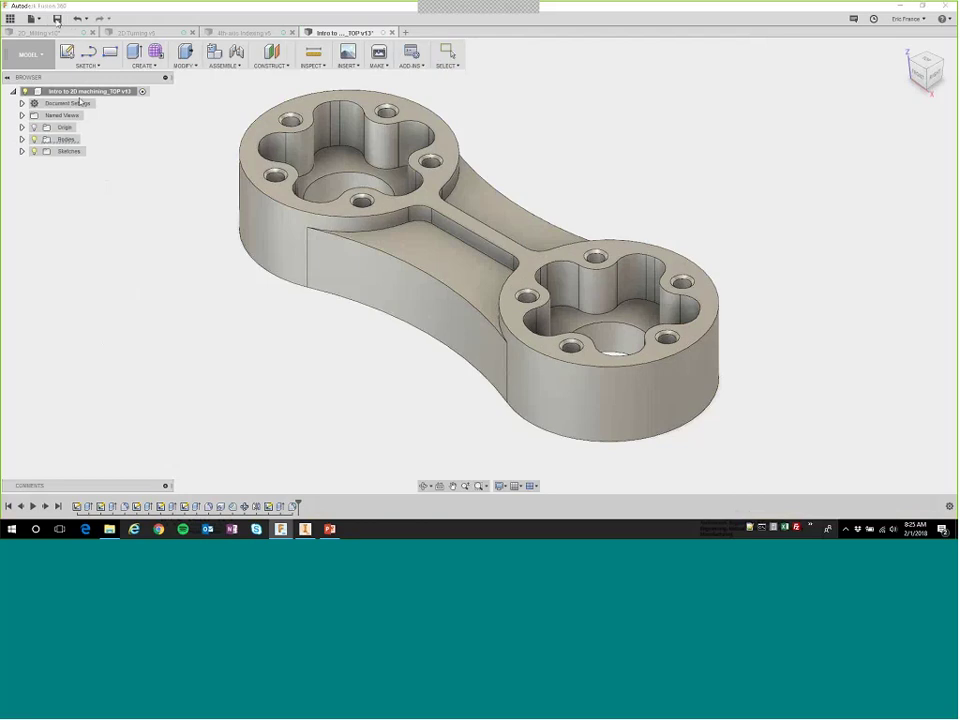
{"action": "left_click_drag", "start_coordinate": [497, 258], "coordinate": [413, 253]}
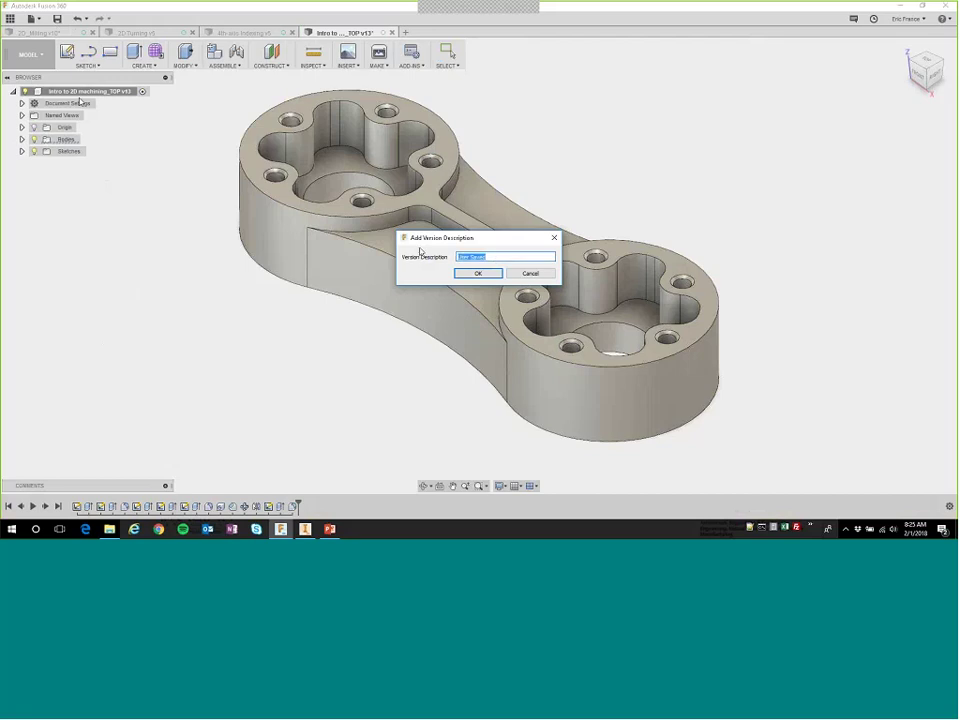
{"action": "type", "text": "dhanged"}
{"action": "left_click", "coordinate": [477, 273]}
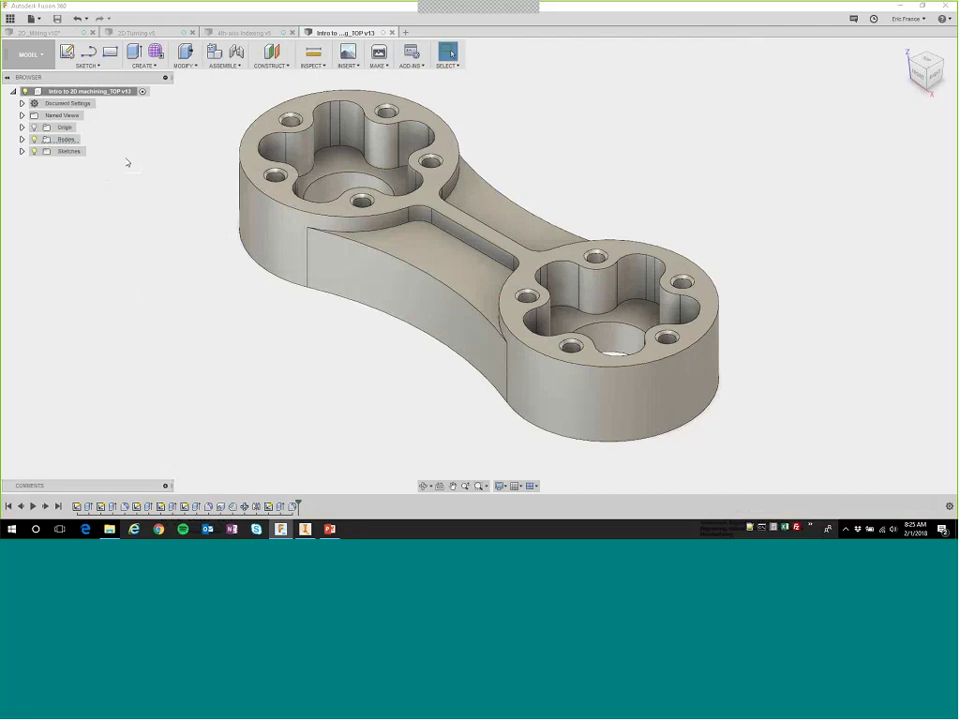
Return to the 2D_Milling assembly, update its out-of-date linked components, and close the Intro to 2D machining_TOP document.
{"action": "left_click", "coordinate": [35, 33]}
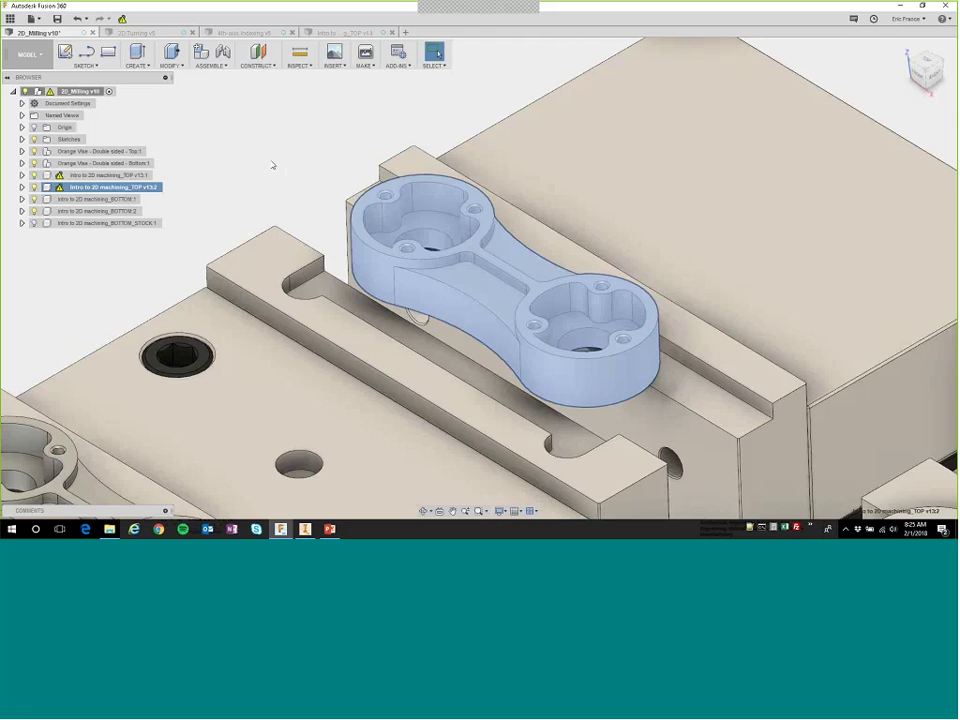
{"action": "left_click", "coordinate": [124, 19]}
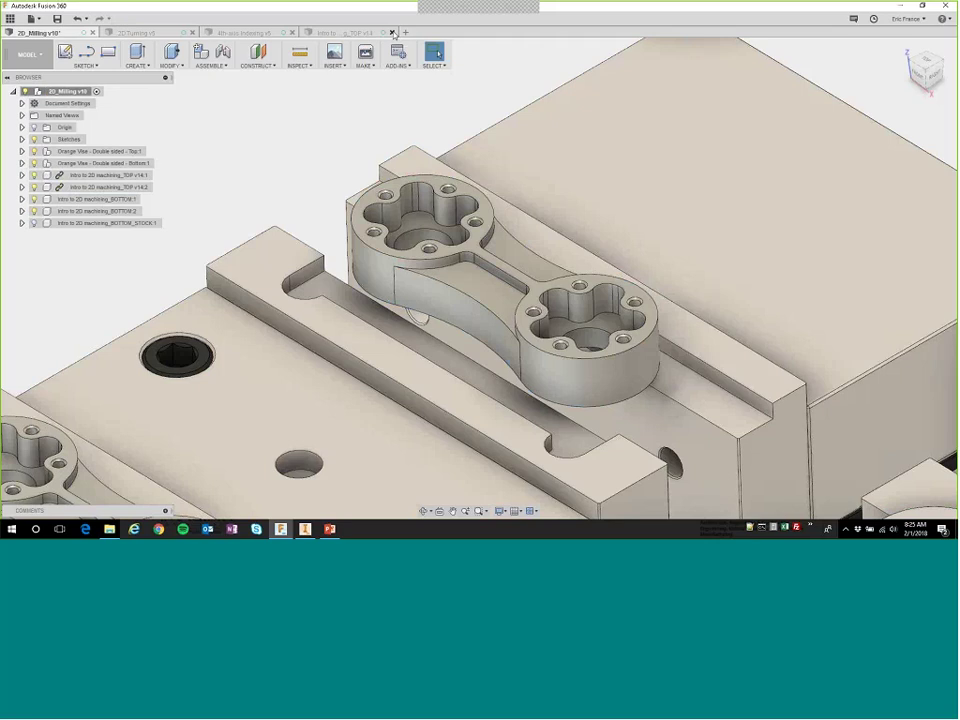
{"action": "left_click", "coordinate": [393, 33]}
Switch back to the CAM workspace and collapse Setup1 to leave the Setup2 operations listed.
{"action": "left_click", "coordinate": [28, 54]}
{"action": "left_click", "coordinate": [20, 151]}
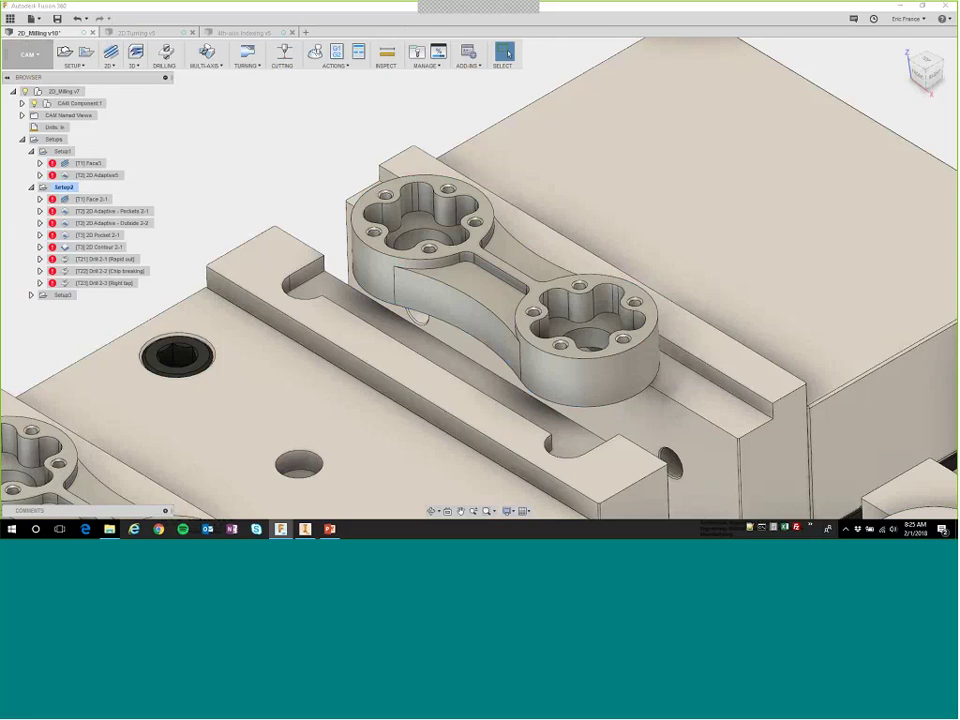
{"action": "left_click", "coordinate": [31, 151]}
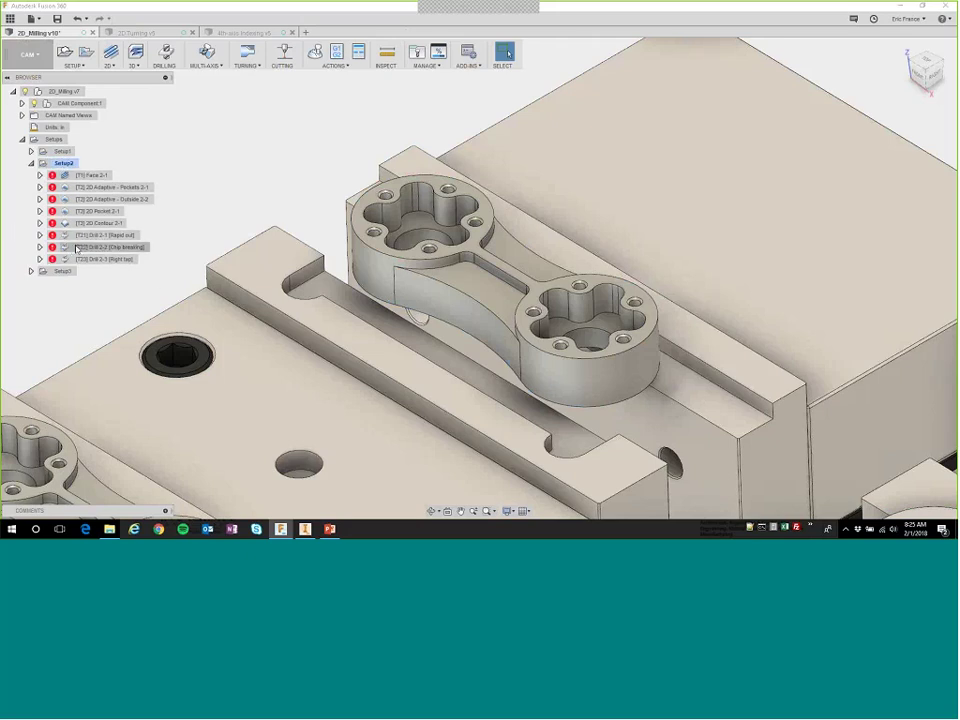
Regenerate all Setup2 toolpaths for the changed hole pattern and inspect the 2D Adaptive - Pockets 2-1 toolpath on the part.
{"action": "right_click", "coordinate": [62, 163]}
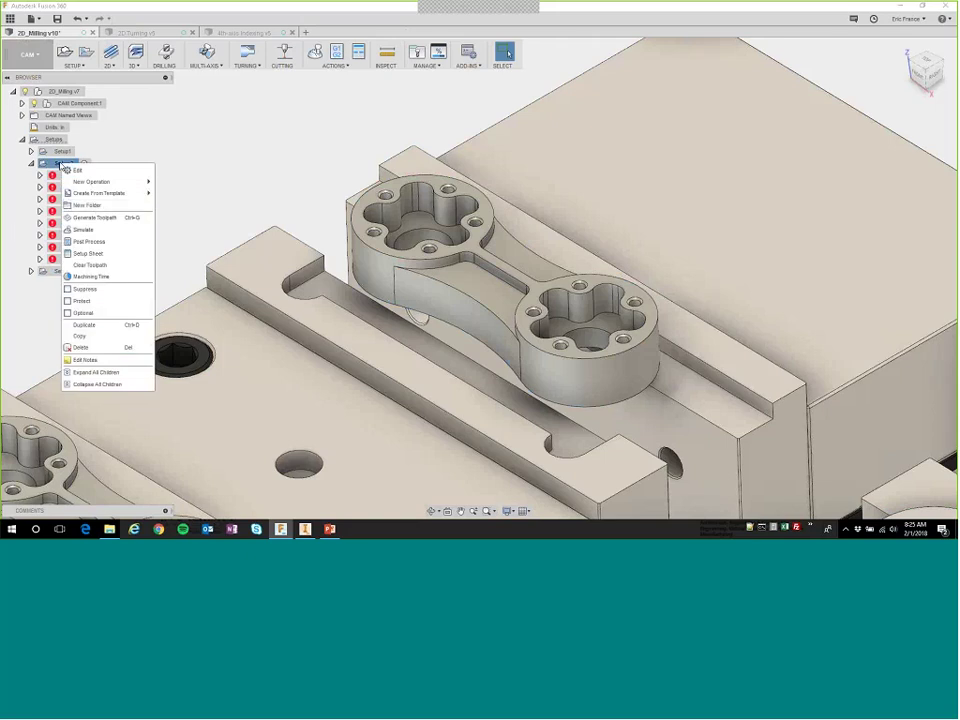
{"action": "left_click", "coordinate": [95, 217]}
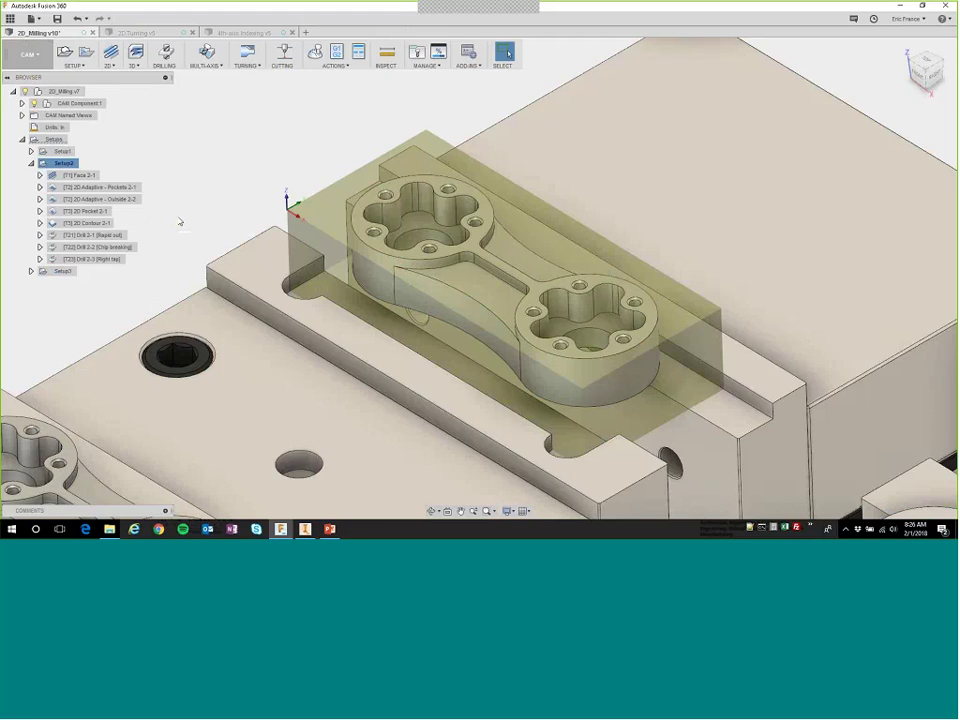
{"action": "left_click", "coordinate": [100, 187]}
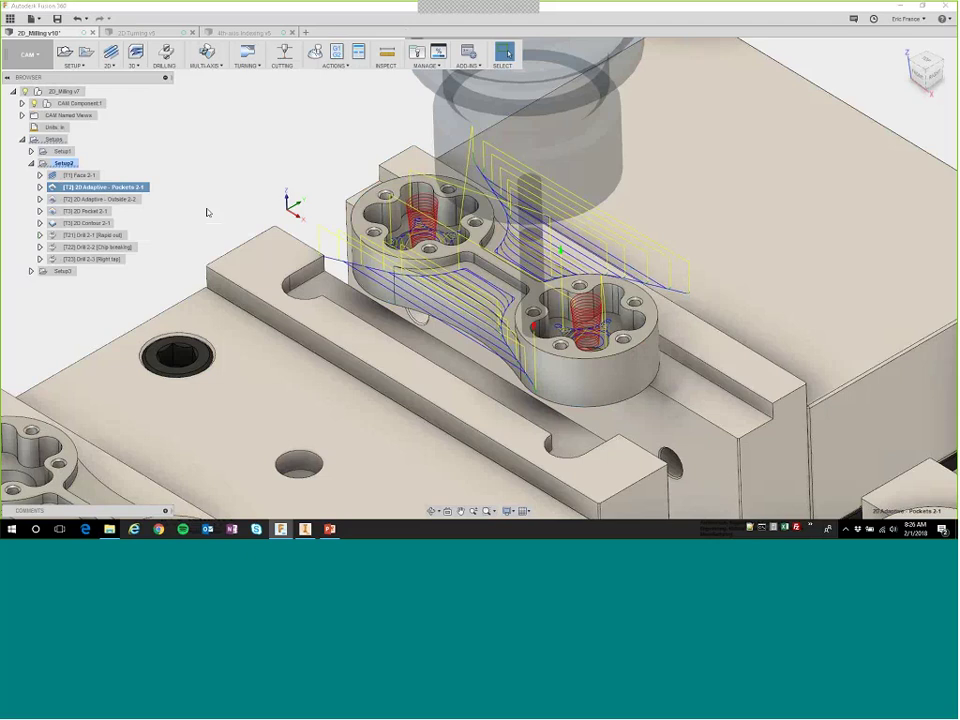
{"action": "middle_click_drag", "start_coordinate": [464, 218], "coordinate": [518, 356], "text": "shift"}
{"action": "scroll", "coordinate": [390, 183], "scroll_direction": "up", "scroll_amount": 2}
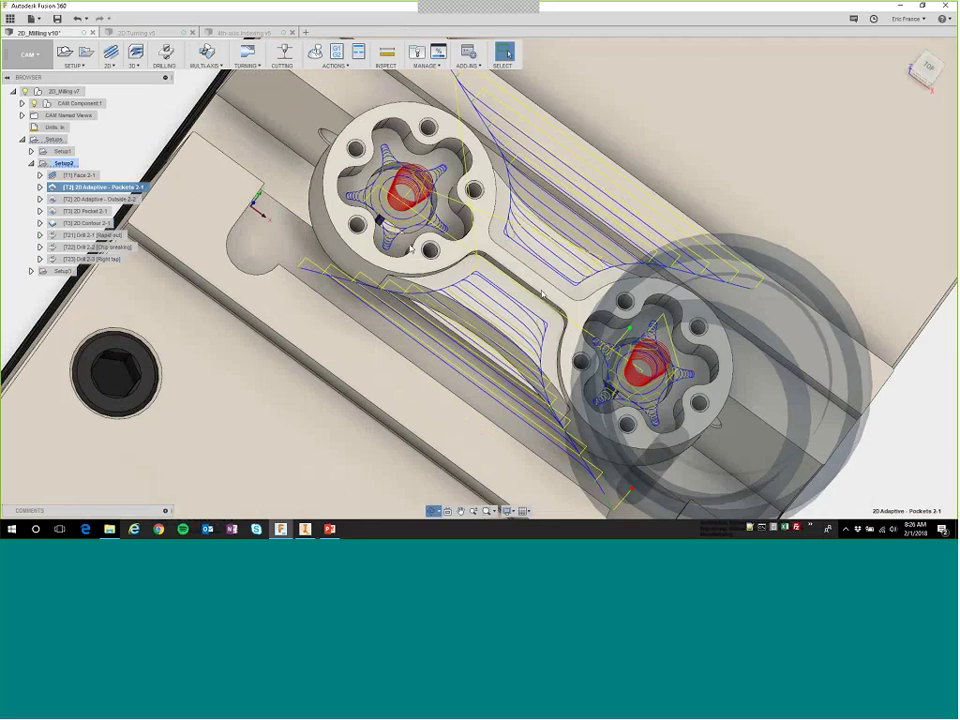
{"action": "middle_click_drag", "start_coordinate": [411, 249], "coordinate": [474, 275], "text": "shift"}
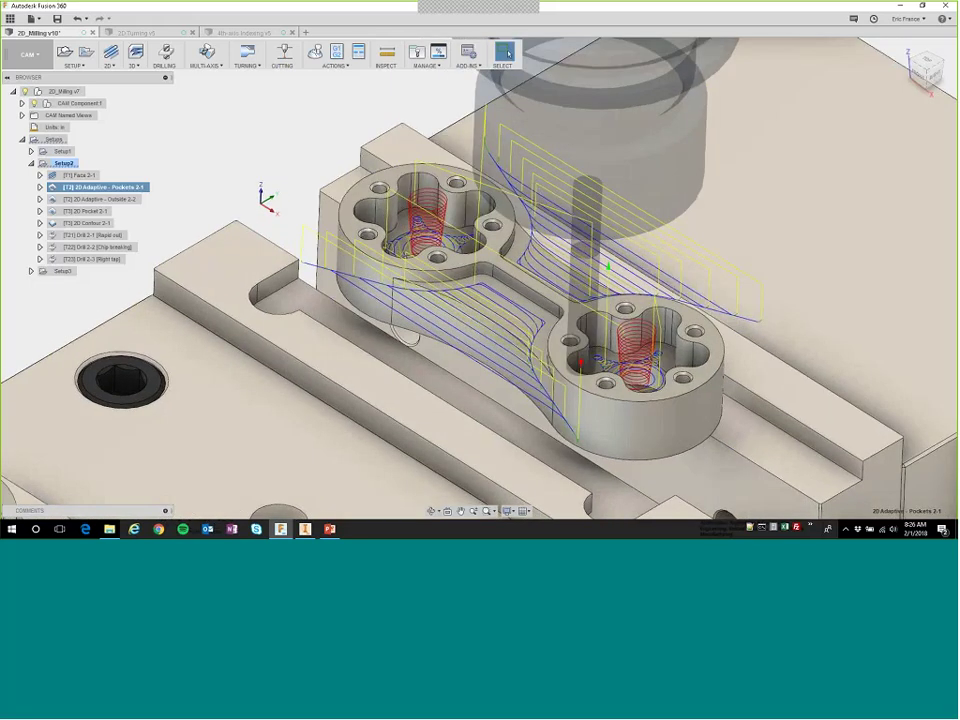
{"action": "left_click", "coordinate": [276, 131]}
Post-process Setup2 with the HAAS UMC-750 post as program 1011, overwriting the existing 1011.nc file.
{"action": "left_click", "coordinate": [65, 163]}
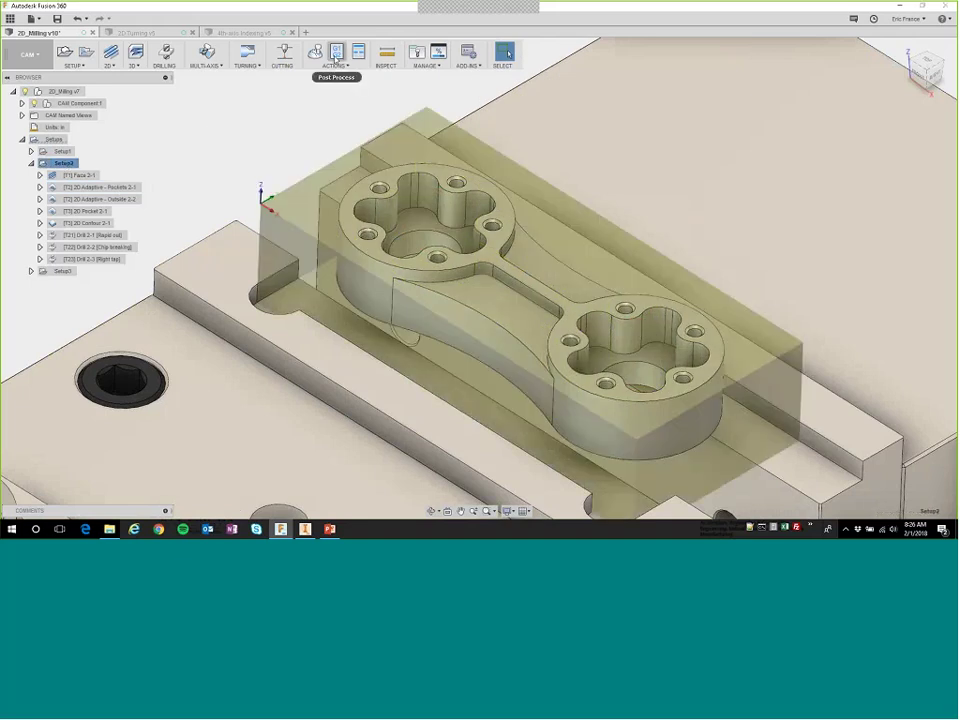
{"action": "left_click", "coordinate": [336, 54]}
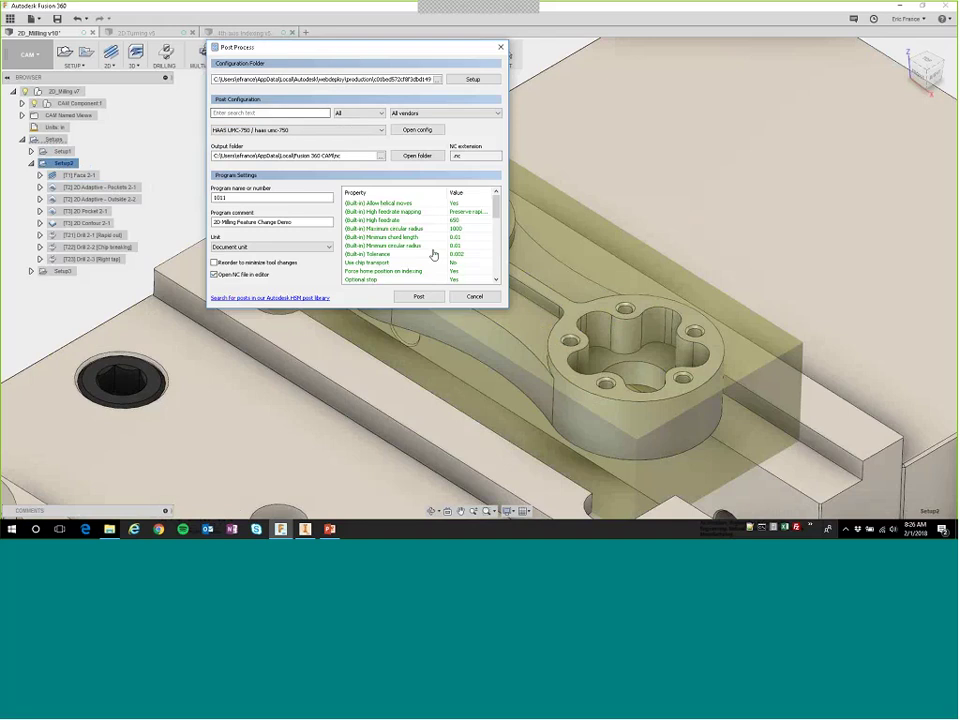
{"action": "left_click", "coordinate": [418, 297]}
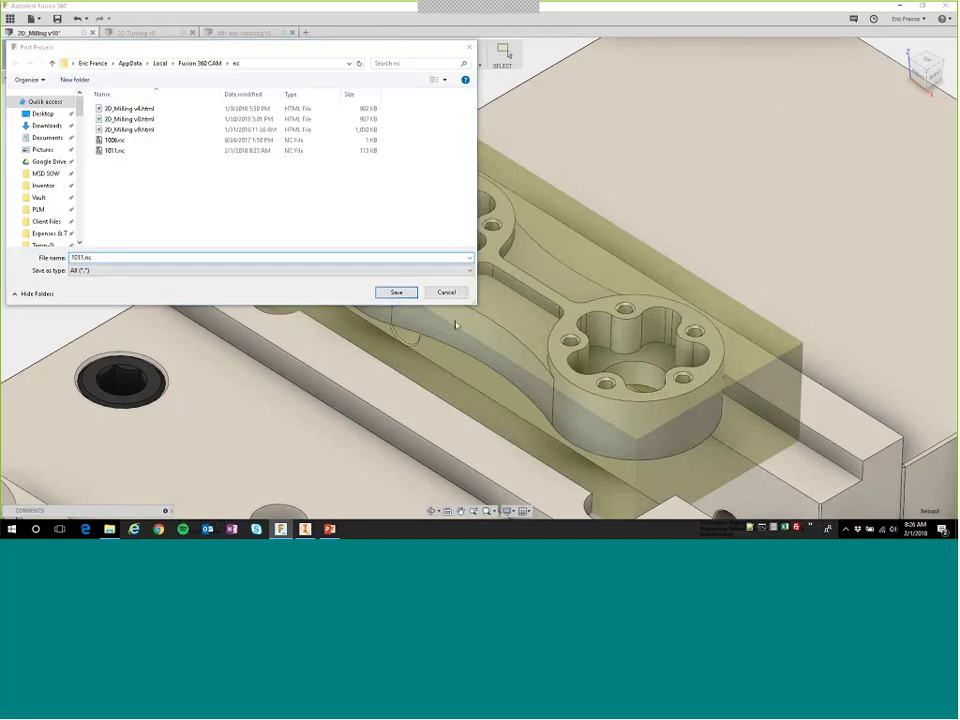
{"action": "left_click", "coordinate": [396, 292]}
{"action": "left_click", "coordinate": [503, 264]}
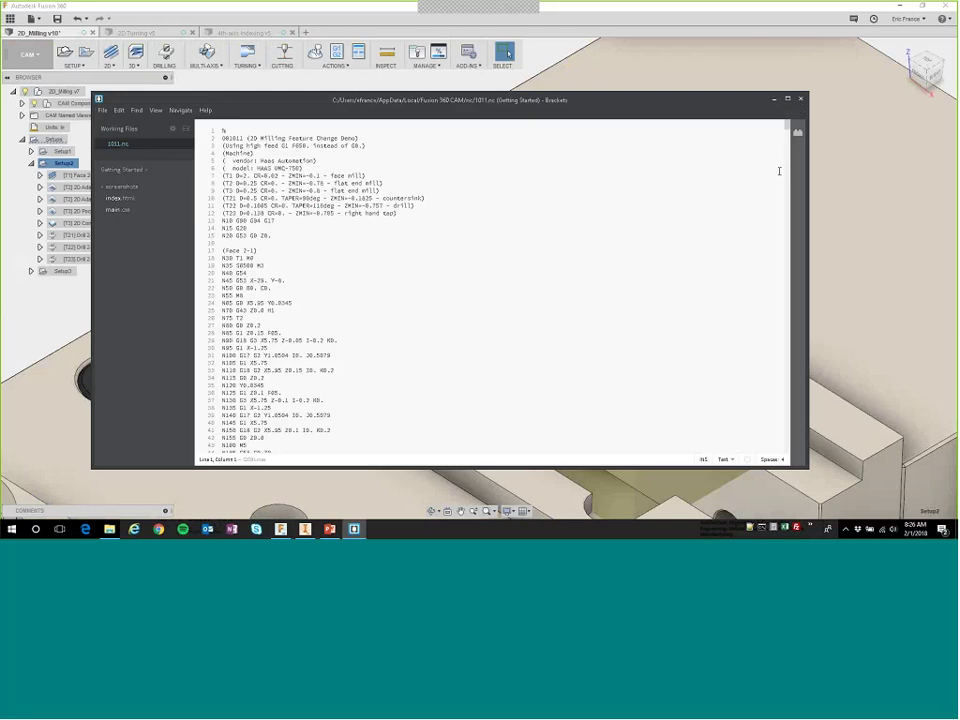
Examine the Drill 2-3 hole coordinates at the end of the posted NC code and close the editor.
{"action": "left_click_drag", "start_coordinate": [787, 125], "coordinate": [785, 457]}
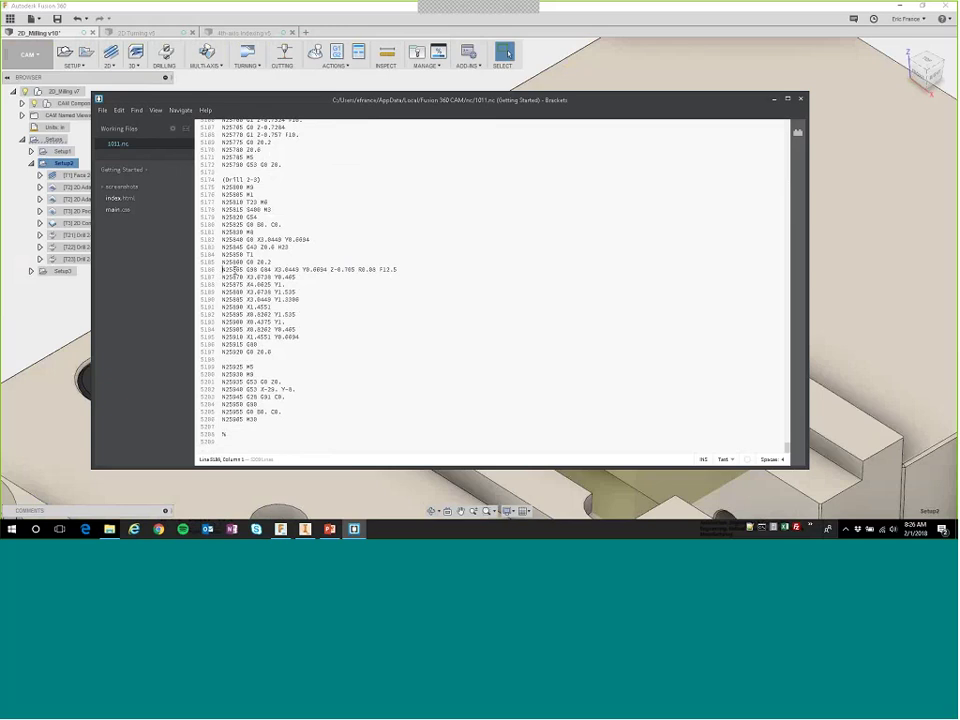
{"action": "left_click_drag", "start_coordinate": [222, 269], "coordinate": [322, 339]}
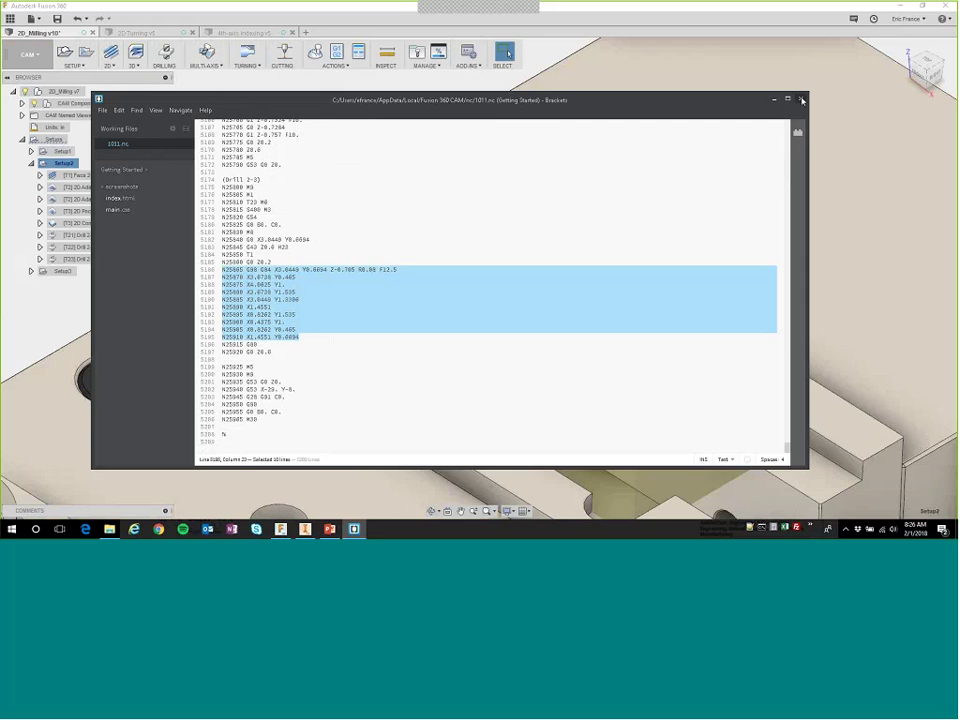
{"action": "left_click", "coordinate": [801, 100]}
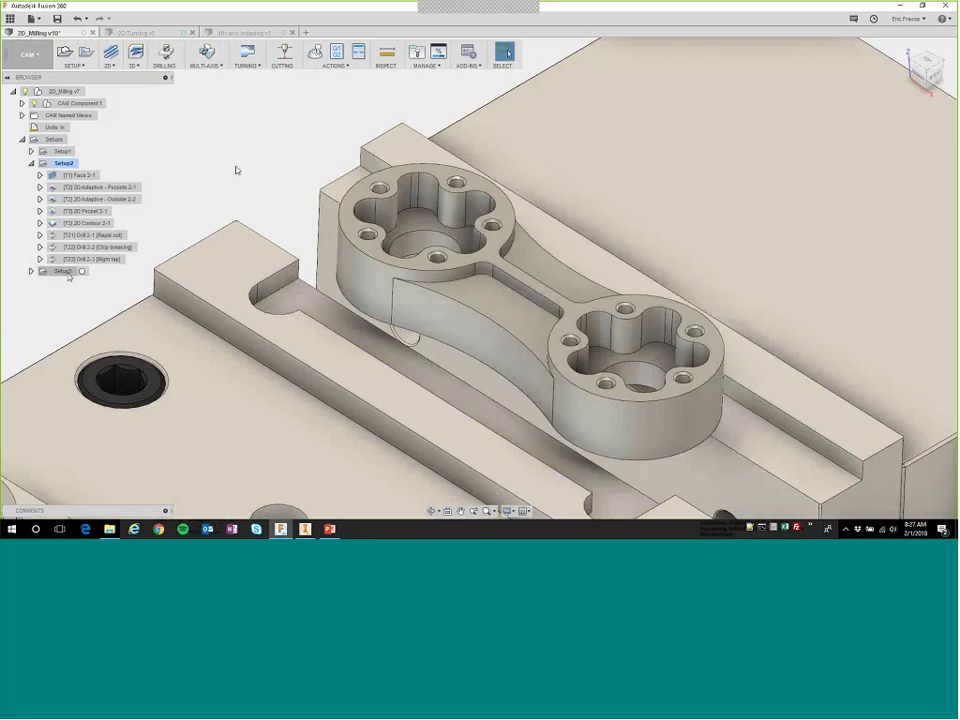
Expand Setup3 for the flipped part, collapse Setup2, and regenerate all of Setup3's outdated toolpaths.
{"action": "scroll", "coordinate": [366, 261], "scroll_direction": "up", "scroll_amount": 1}
{"action": "scroll", "coordinate": [366, 261], "scroll_direction": "down", "scroll_amount": 5}
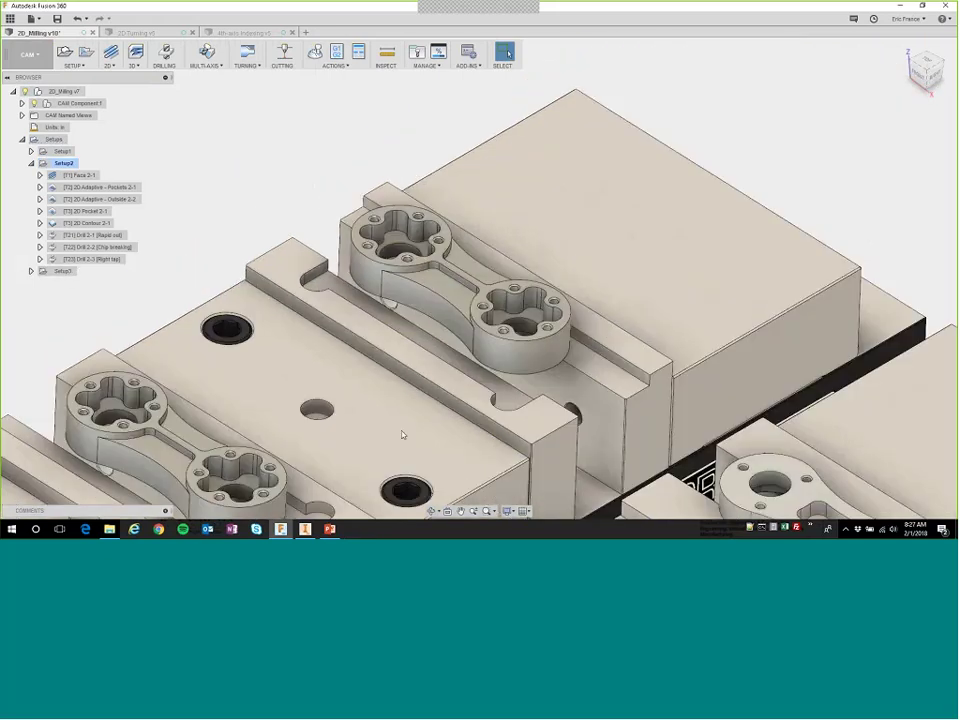
{"action": "scroll", "coordinate": [403, 434], "scroll_direction": "down", "scroll_amount": 2}
{"action": "middle_click_drag", "start_coordinate": [403, 434], "coordinate": [409, 169]}
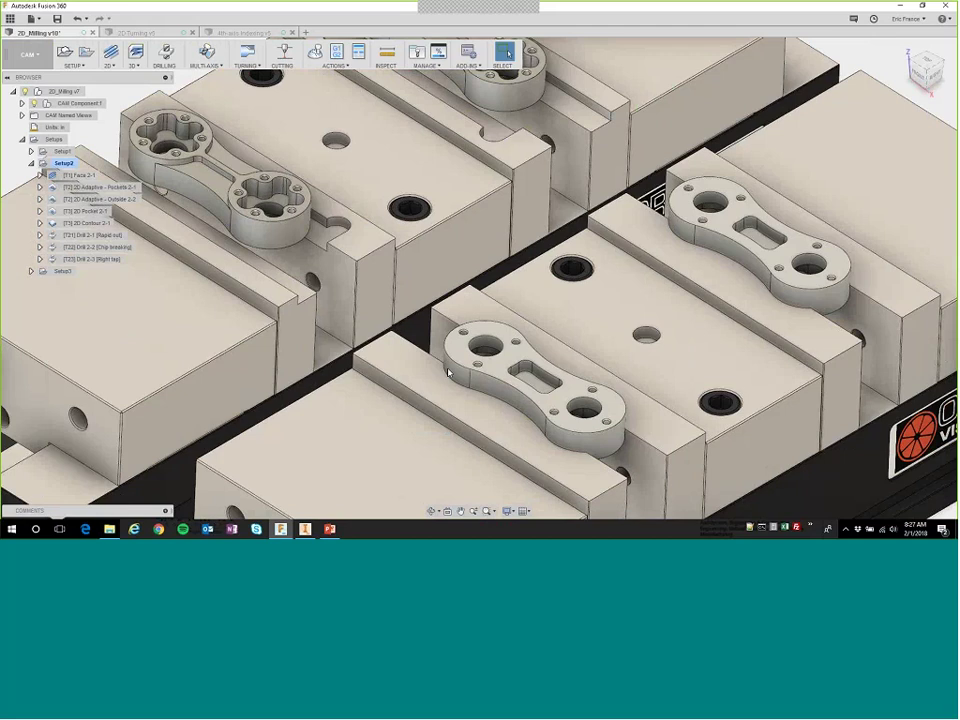
{"action": "middle_click_drag", "start_coordinate": [396, 427], "coordinate": [345, 315]}
{"action": "scroll", "coordinate": [476, 276], "scroll_direction": "up", "scroll_amount": 1}
{"action": "scroll", "coordinate": [474, 274], "scroll_direction": "down", "scroll_amount": 2}
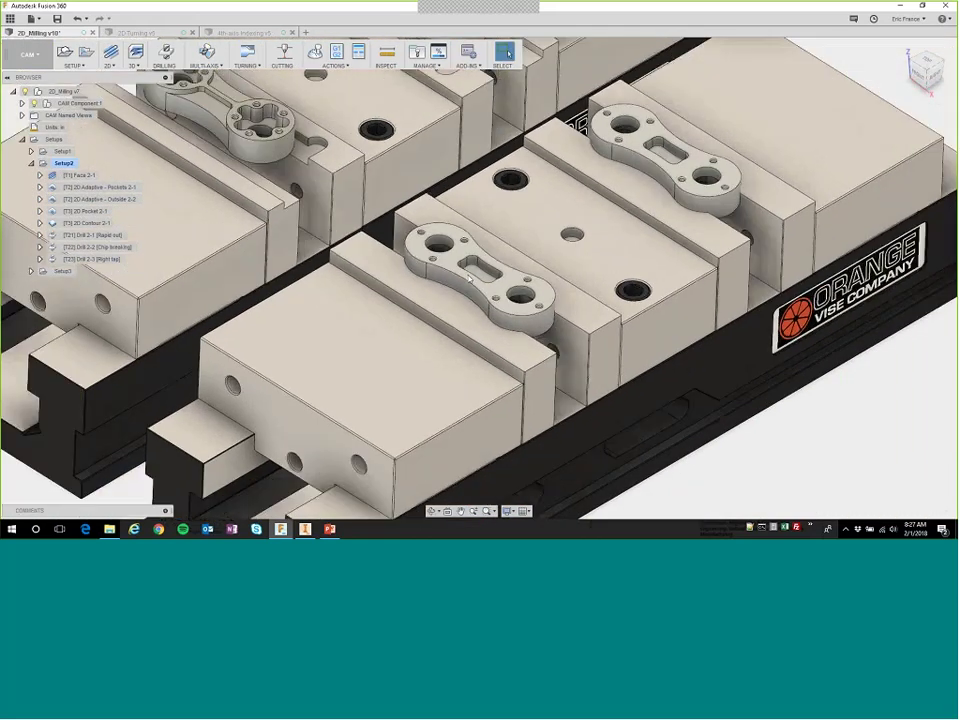
{"action": "scroll", "coordinate": [467, 274], "scroll_direction": "up", "scroll_amount": 5}
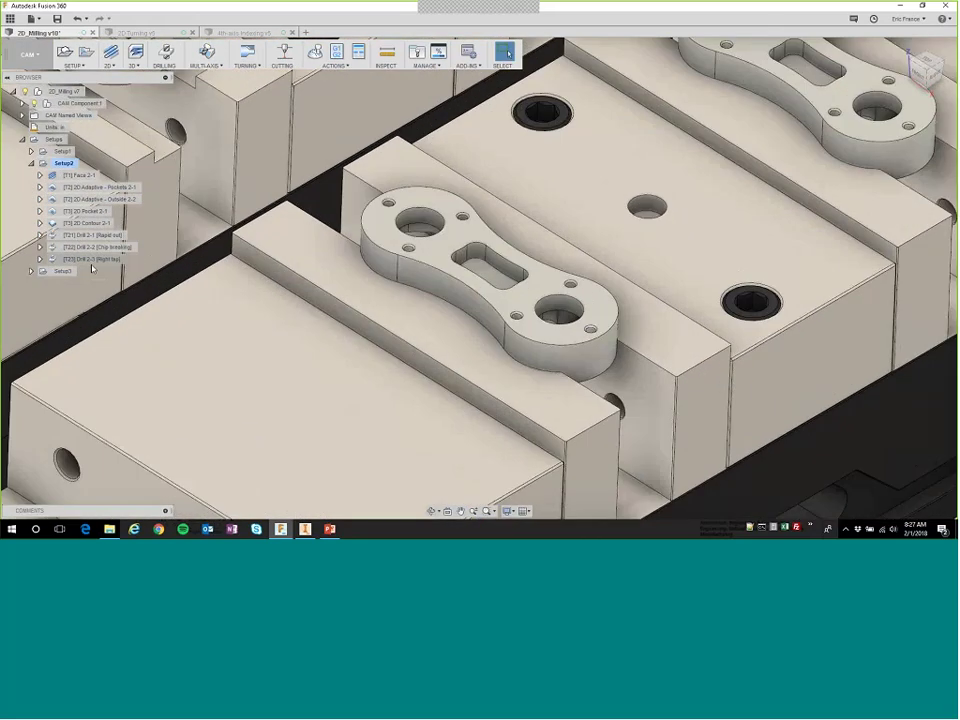
{"action": "left_click", "coordinate": [62, 272]}
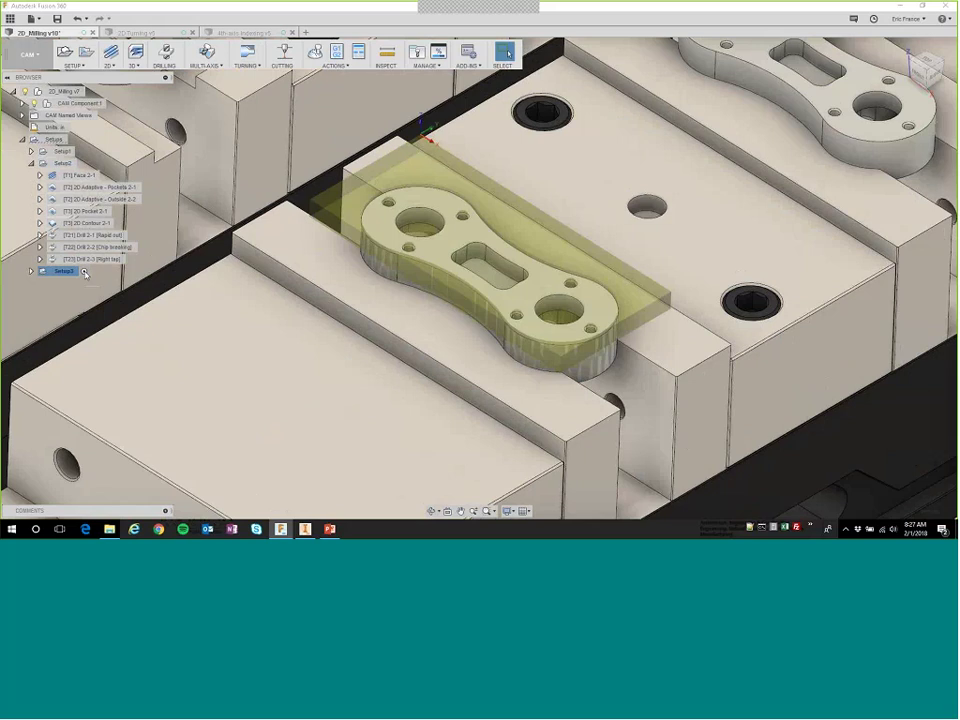
{"action": "left_click", "coordinate": [31, 271]}
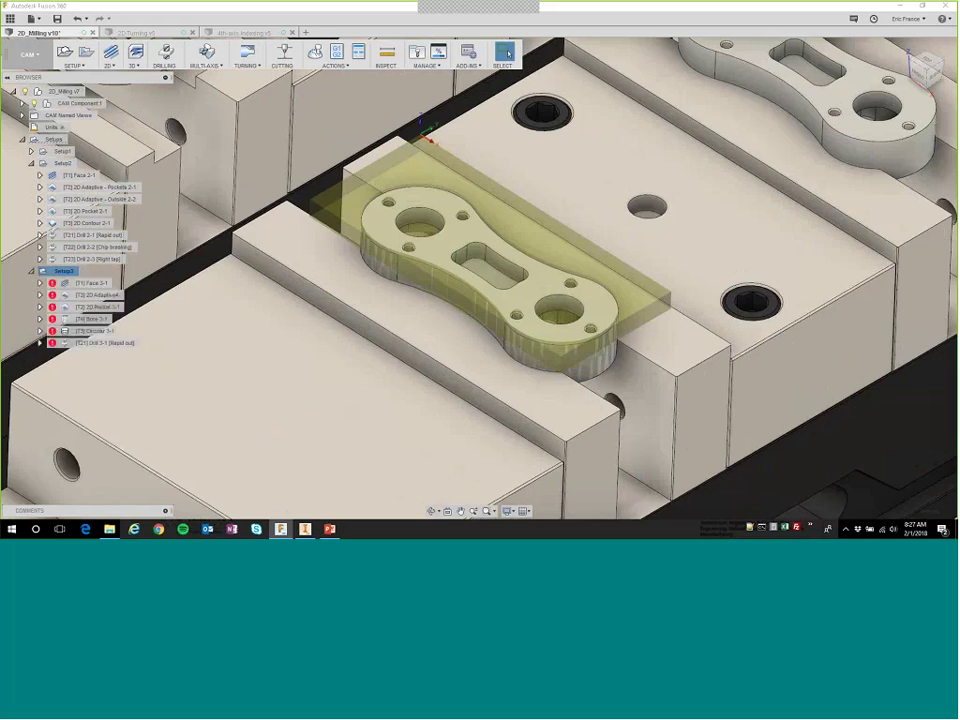
{"action": "left_click", "coordinate": [31, 163]}
{"action": "right_click", "coordinate": [62, 175]}
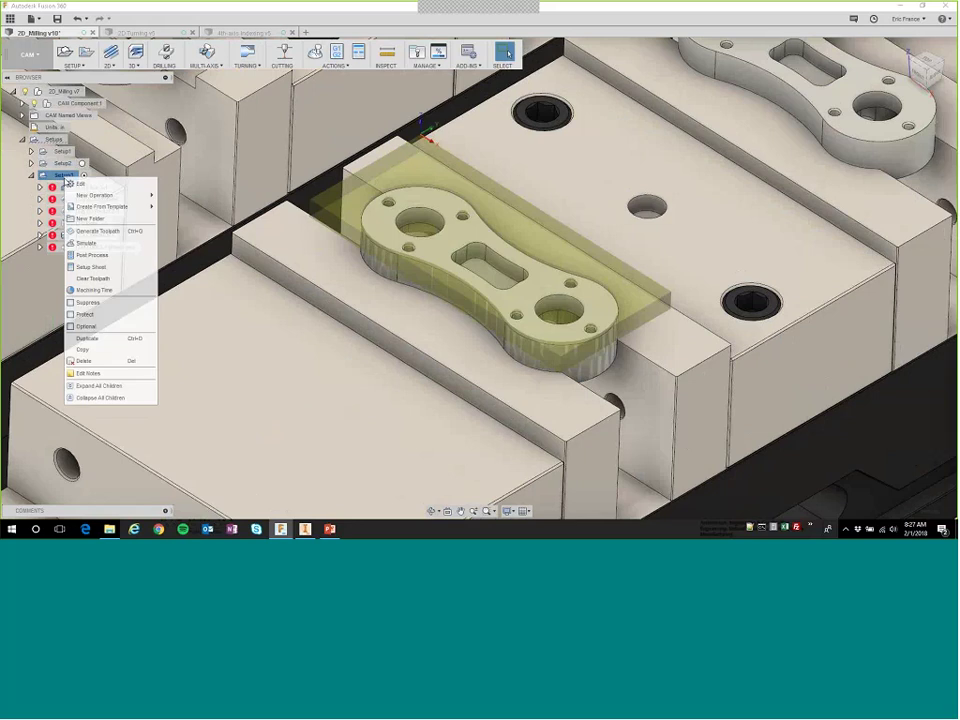
{"action": "left_click", "coordinate": [100, 232]}
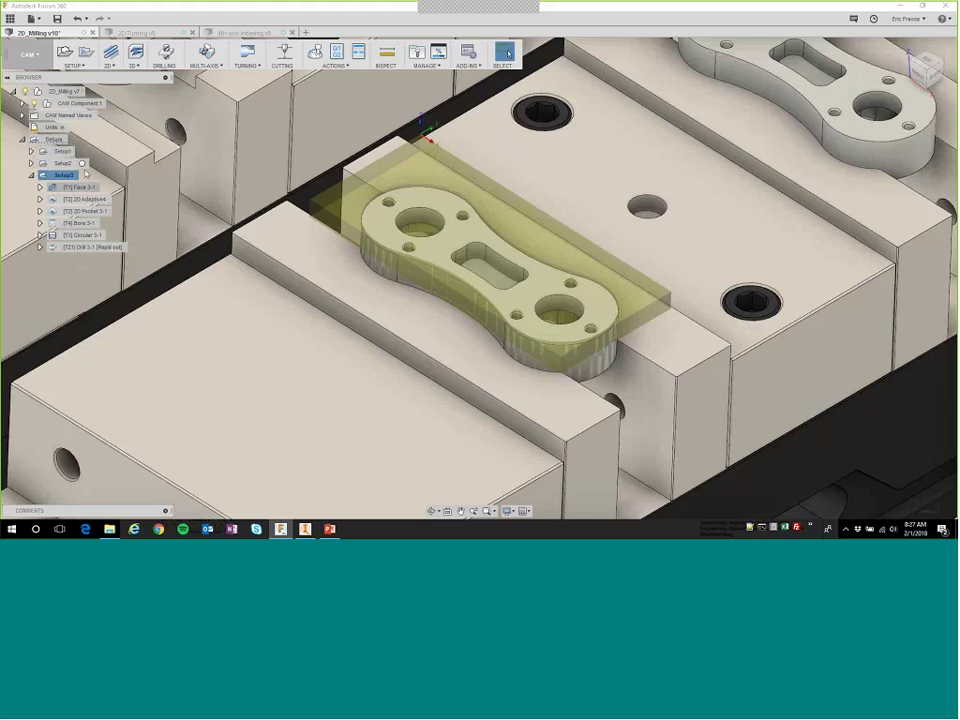
Open Setup3 for editing, review its work coordinate system, solid stock and post-process settings, and accept the setup.
{"action": "right_click", "coordinate": [67, 177]}
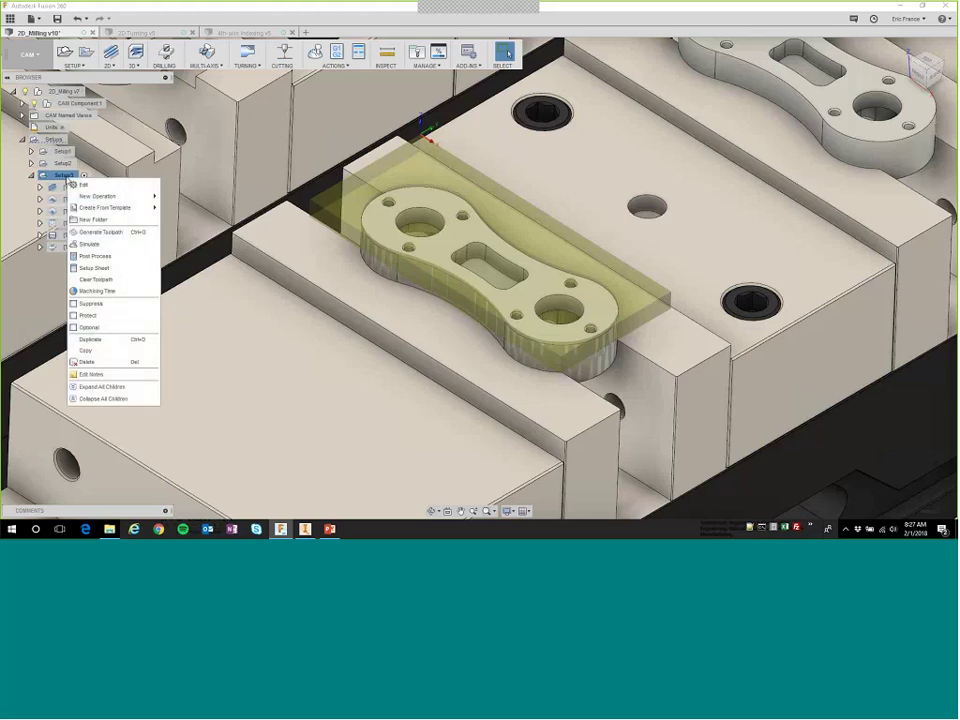
{"action": "left_click", "coordinate": [82, 187]}
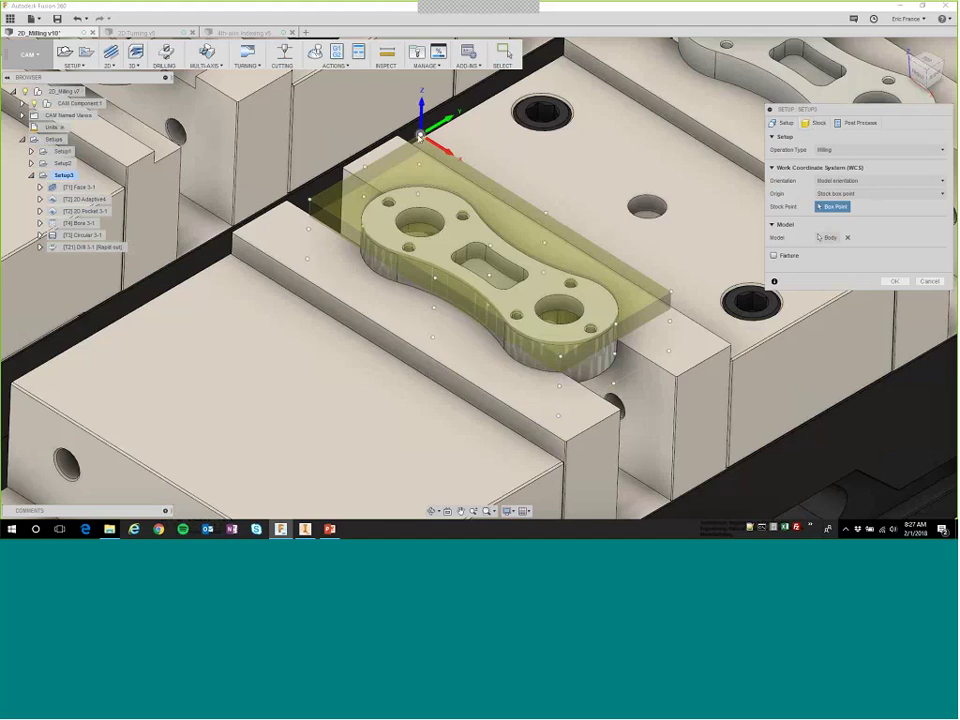
{"action": "left_click", "coordinate": [815, 123]}
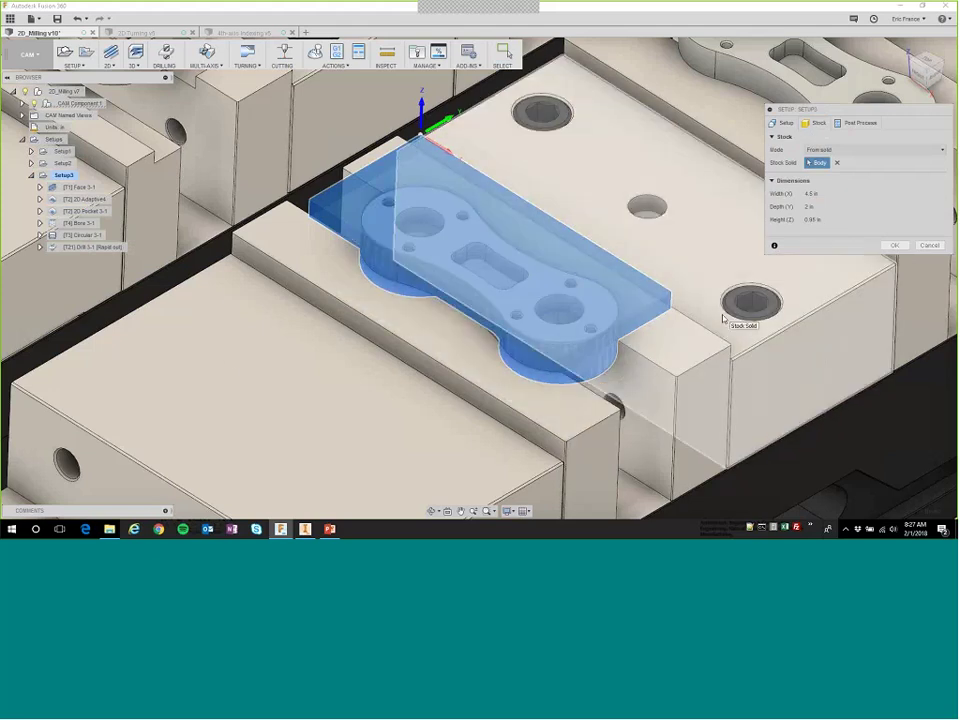
{"action": "left_click", "coordinate": [857, 122]}
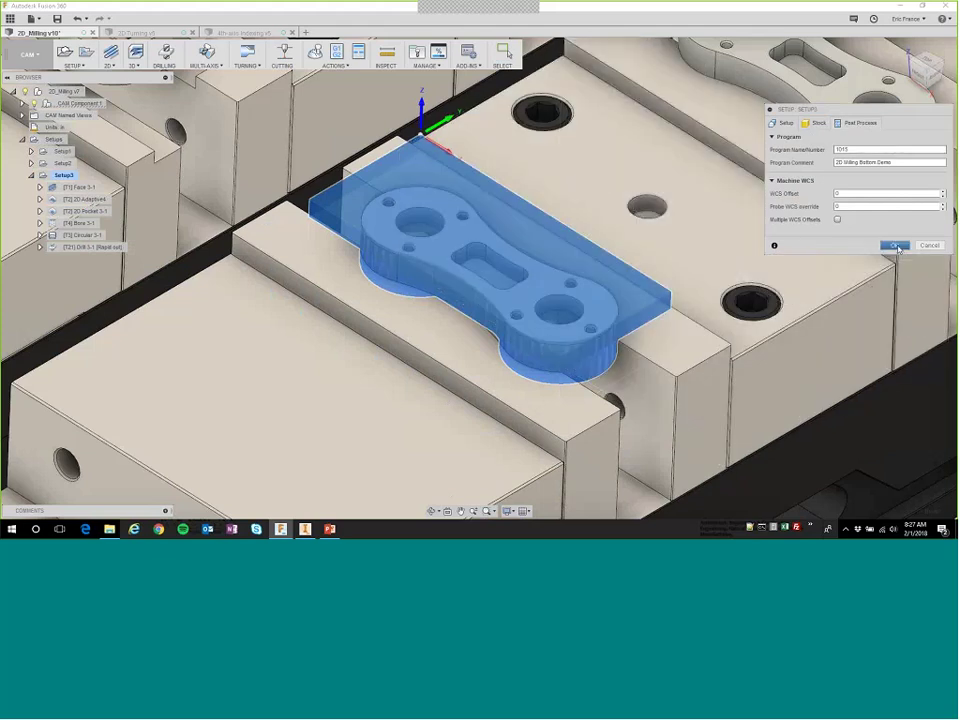
{"action": "left_click", "coordinate": [895, 246]}
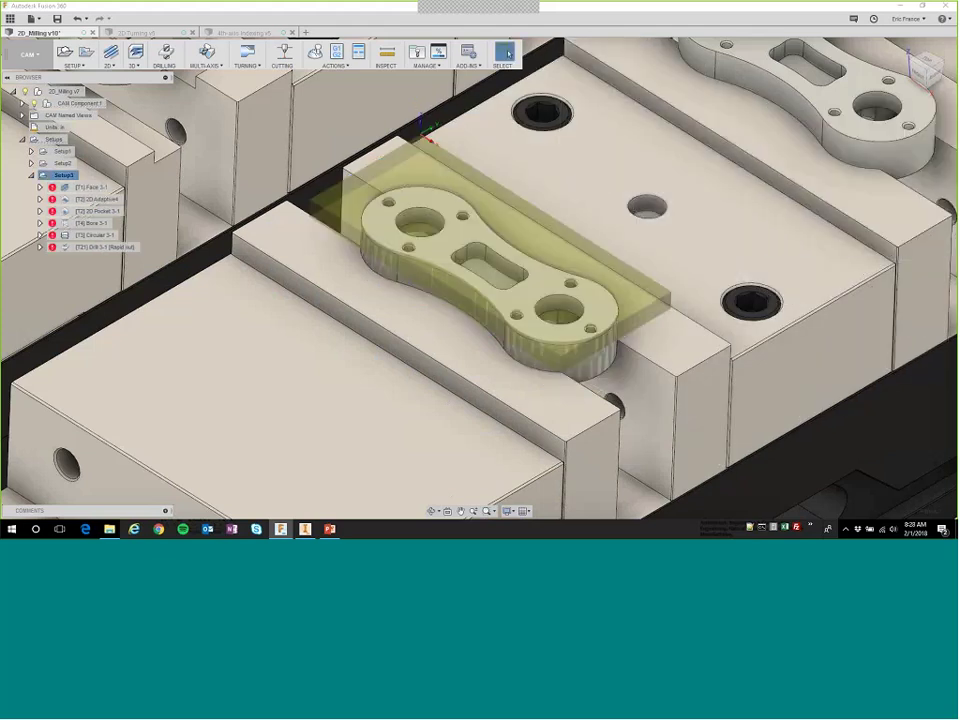
Regenerate the Setup3 toolpaths again after the setup edit and display the Face 3-1 toolpath.
{"action": "right_click", "coordinate": [68, 176]}
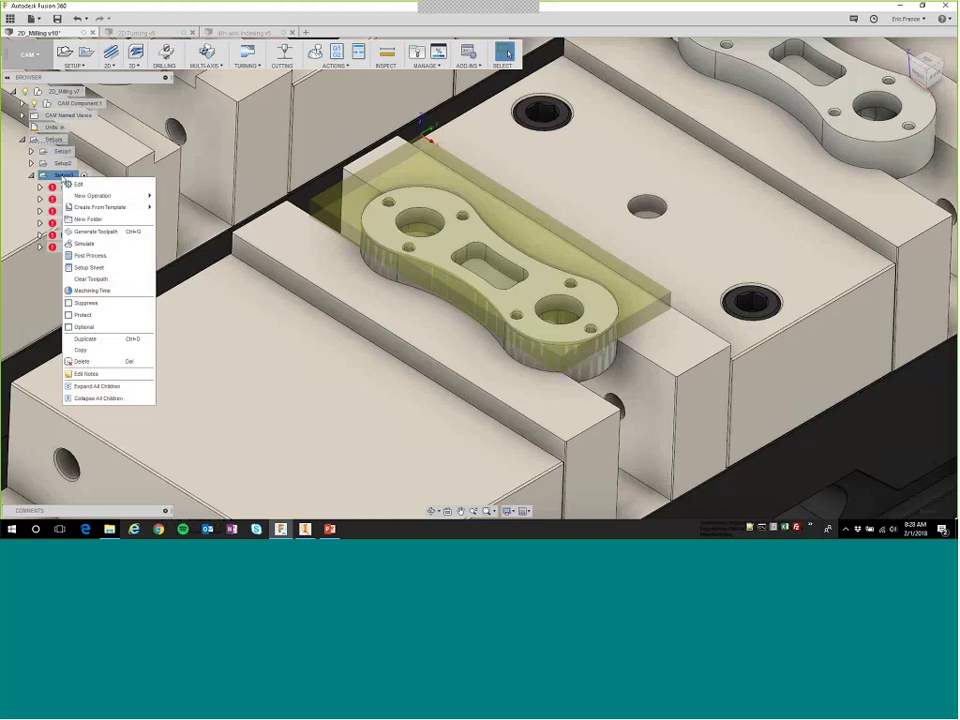
{"action": "left_click", "coordinate": [88, 233]}
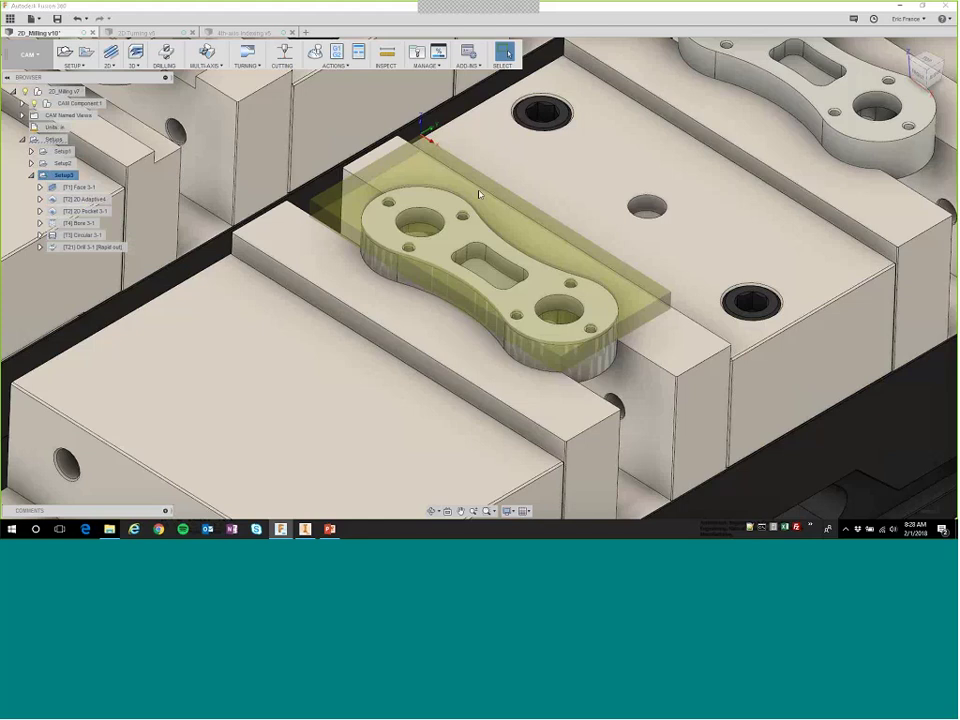
{"action": "left_click", "coordinate": [77, 188]}
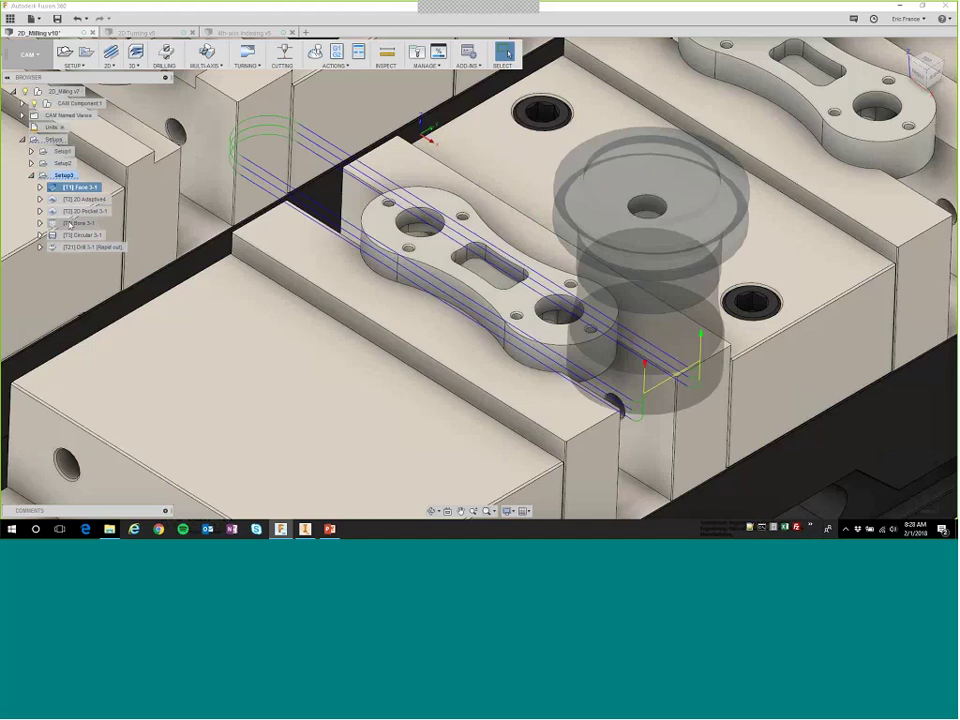
Simulate Setup3 and play the stock removal through its operations.
{"action": "right_click", "coordinate": [60, 176]}
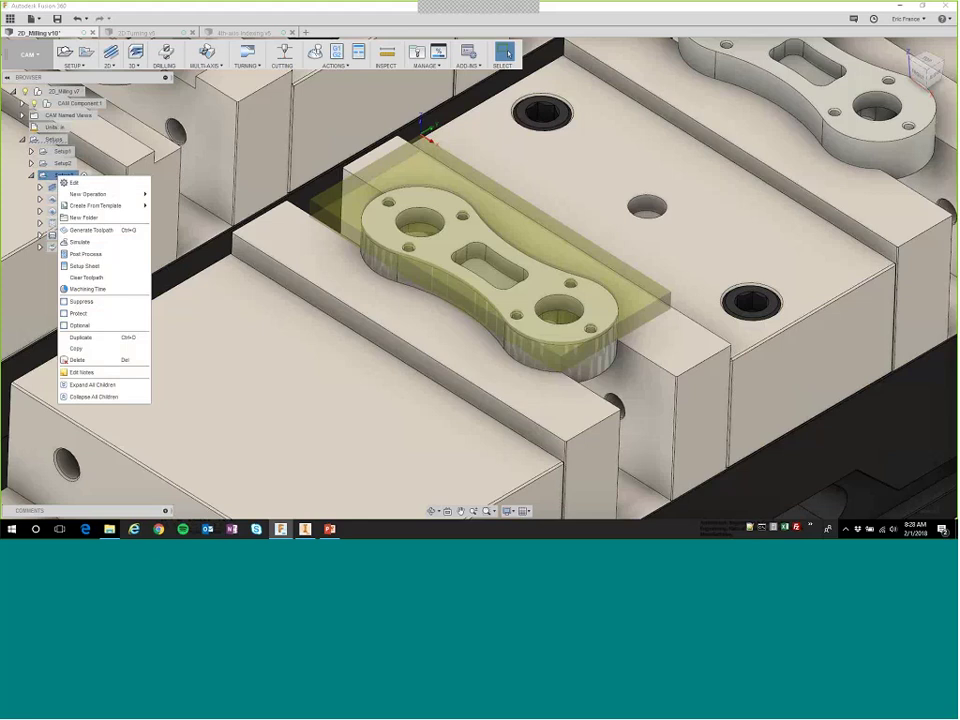
{"action": "left_click", "coordinate": [79, 243]}
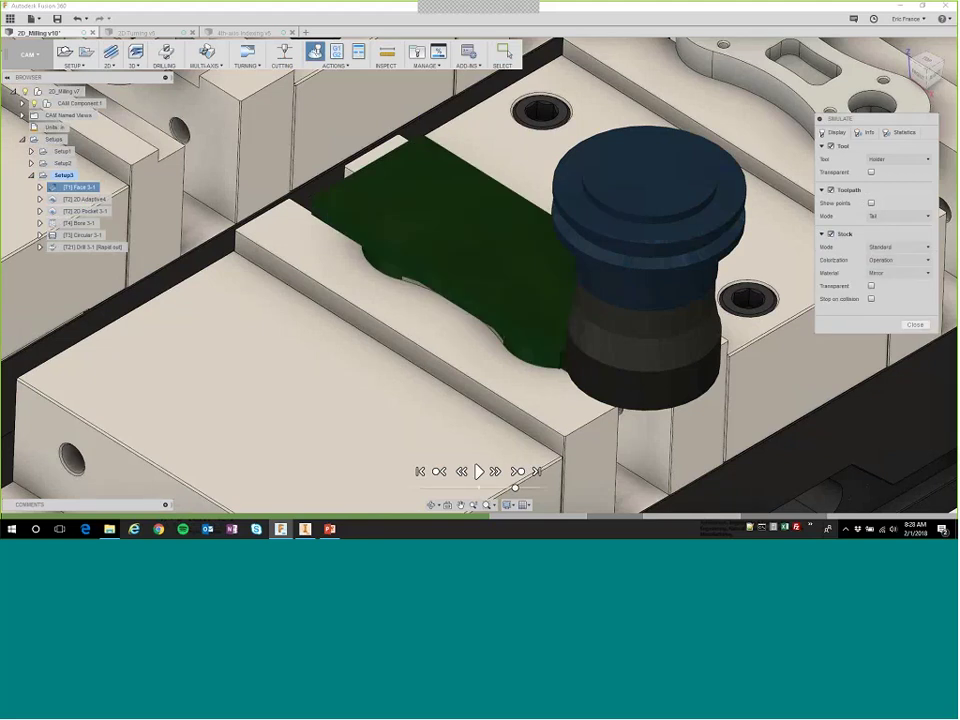
{"action": "middle_click_drag", "start_coordinate": [446, 421], "coordinate": [475, 371], "text": "shift"}
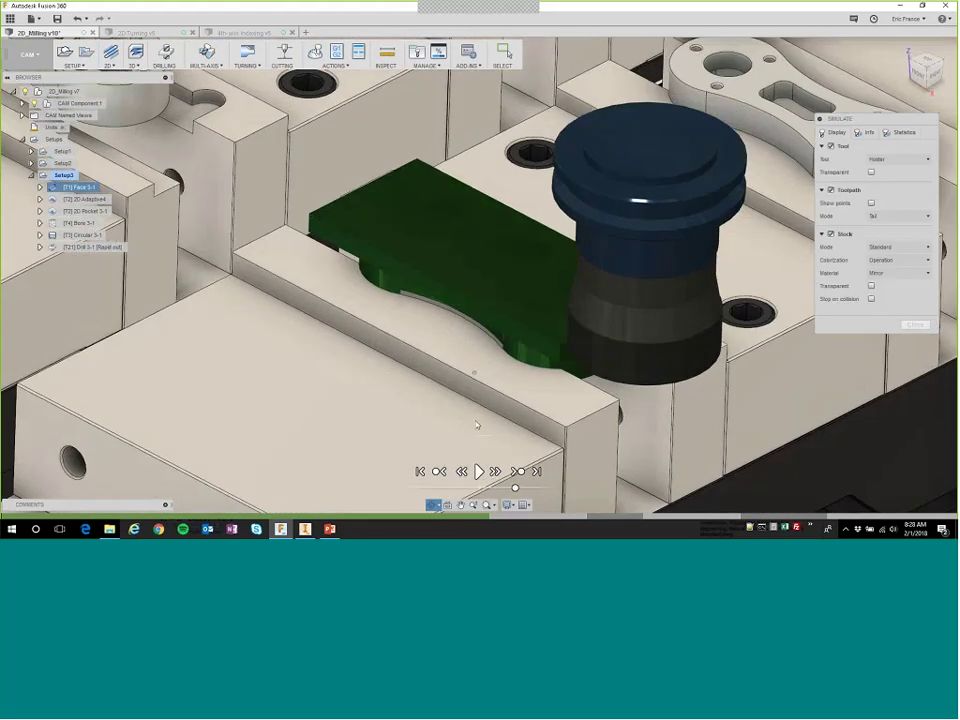
{"action": "left_click", "coordinate": [487, 488]}
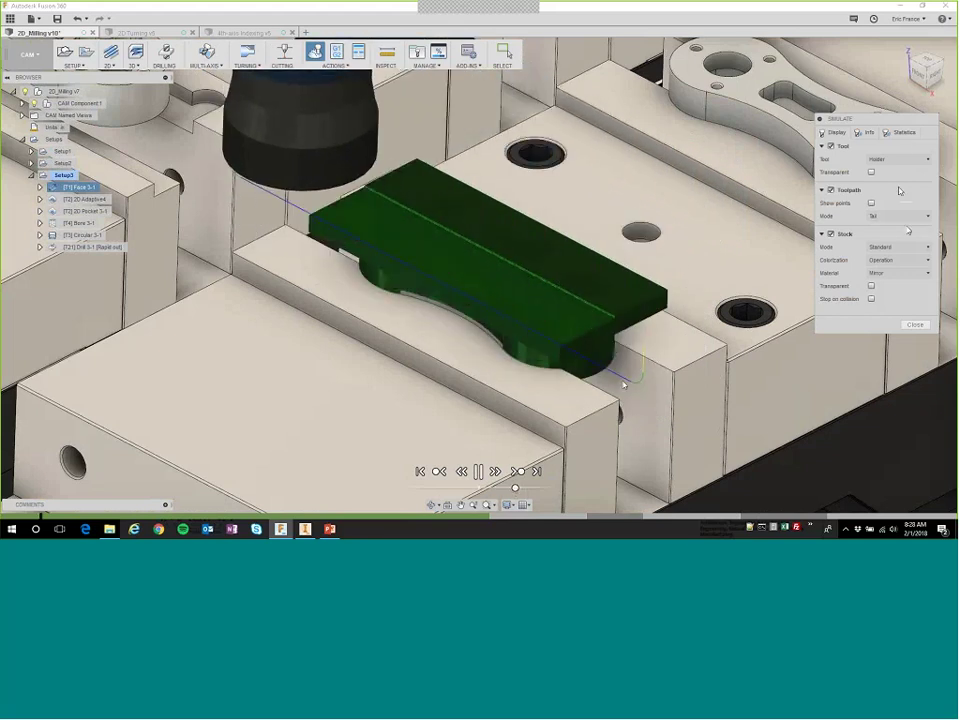
Review the simulation's position and verification info and its machining statistics, and return to the display settings.
{"action": "left_click", "coordinate": [868, 133]}
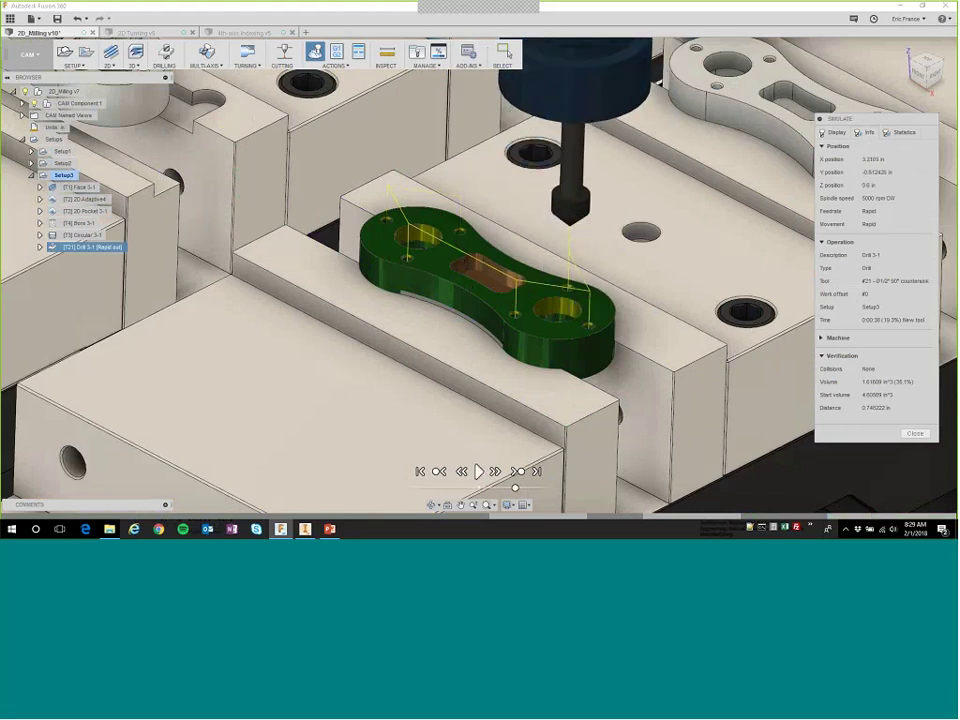
{"action": "left_click", "coordinate": [902, 132]}
{"action": "left_click", "coordinate": [898, 136]}
{"action": "left_click", "coordinate": [899, 138]}
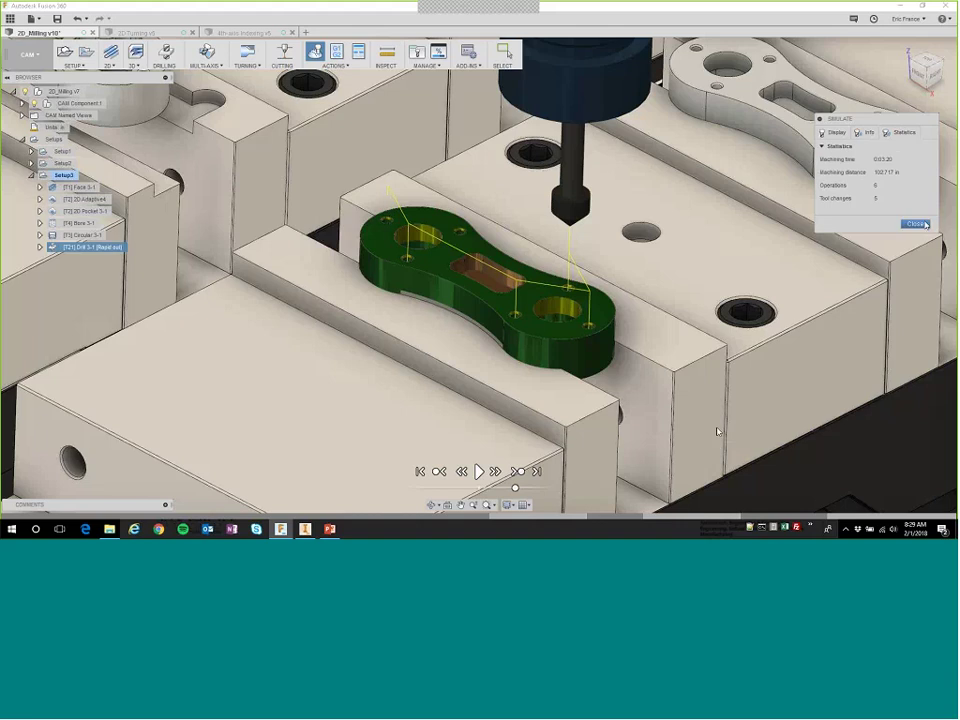
{"action": "left_click", "coordinate": [824, 133]}
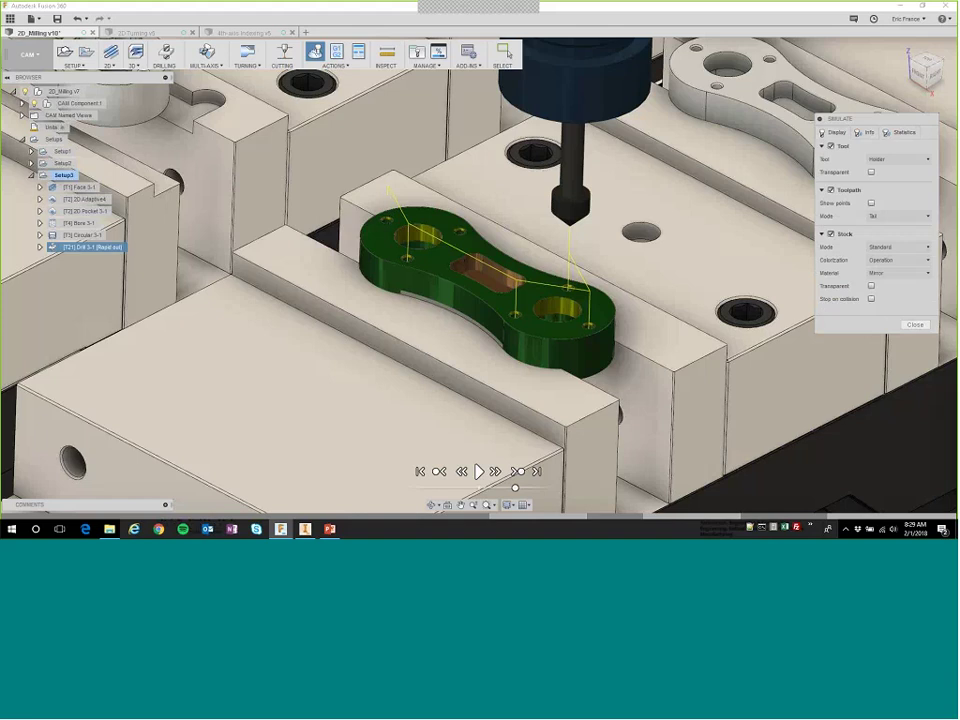
Leave the simulation and generate a setup sheet for Setup3.
{"action": "left_click", "coordinate": [900, 325]}
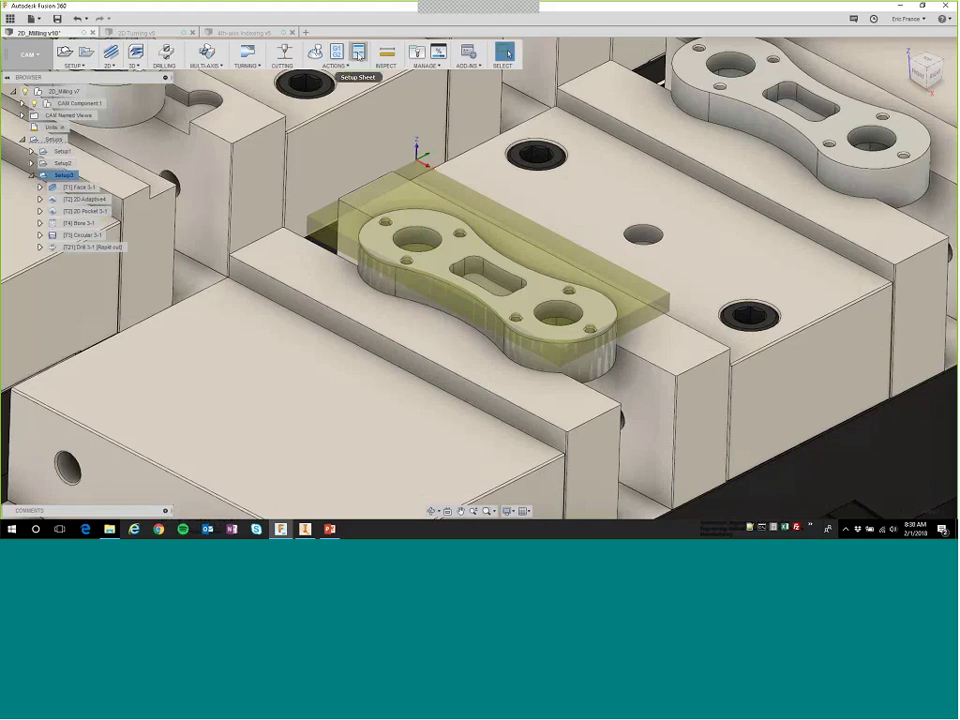
{"action": "left_click", "coordinate": [358, 53]}
{"action": "left_click", "coordinate": [388, 264]}
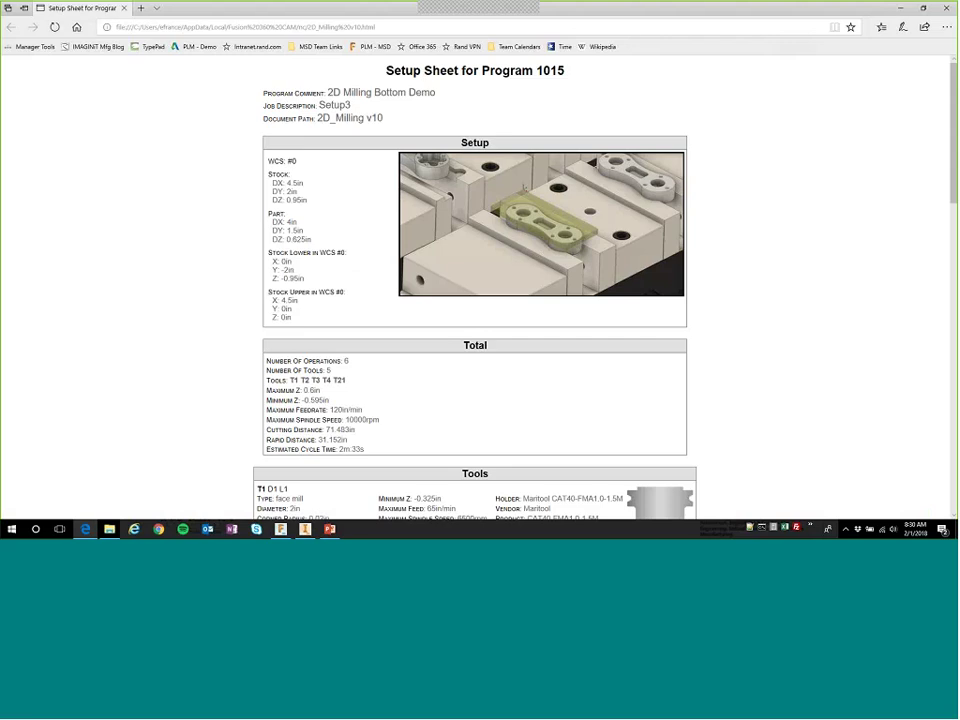
Review the setup sheet's setup, totals, tools and operations sections down to the end, and close it.
{"action": "scroll", "coordinate": [340, 350], "scroll_direction": "down", "scroll_amount": 3}
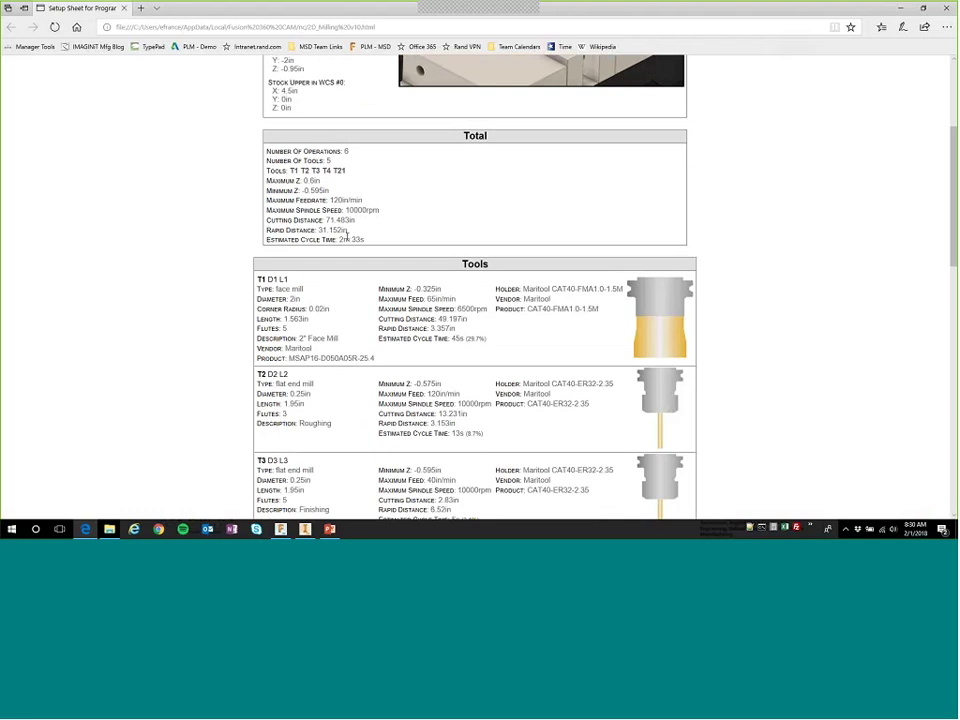
{"action": "scroll", "coordinate": [347, 232], "scroll_direction": "down", "scroll_amount": 4}
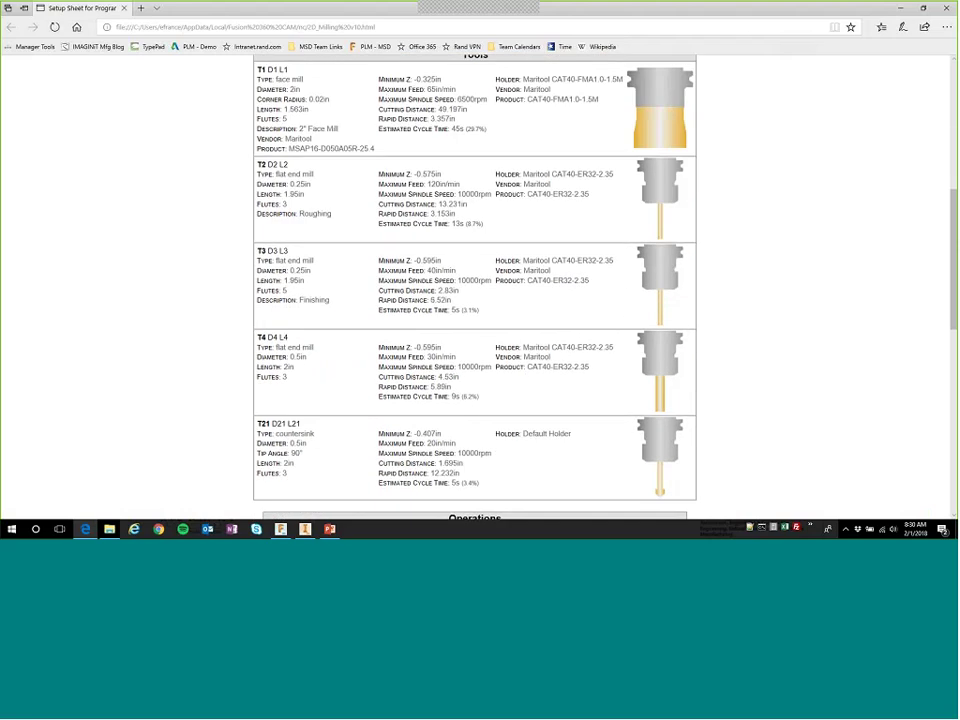
{"action": "scroll", "coordinate": [428, 348], "scroll_direction": "down", "scroll_amount": 4}
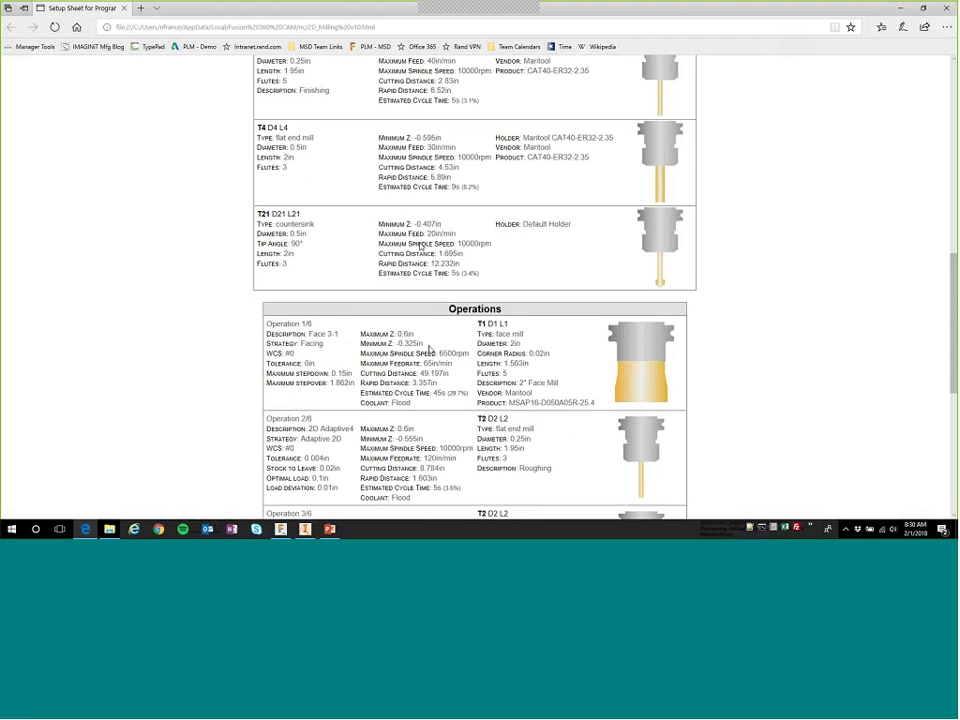
{"action": "scroll", "coordinate": [428, 348], "scroll_direction": "down", "scroll_amount": 4}
{"action": "scroll", "coordinate": [440, 188], "scroll_direction": "down", "scroll_amount": 4}
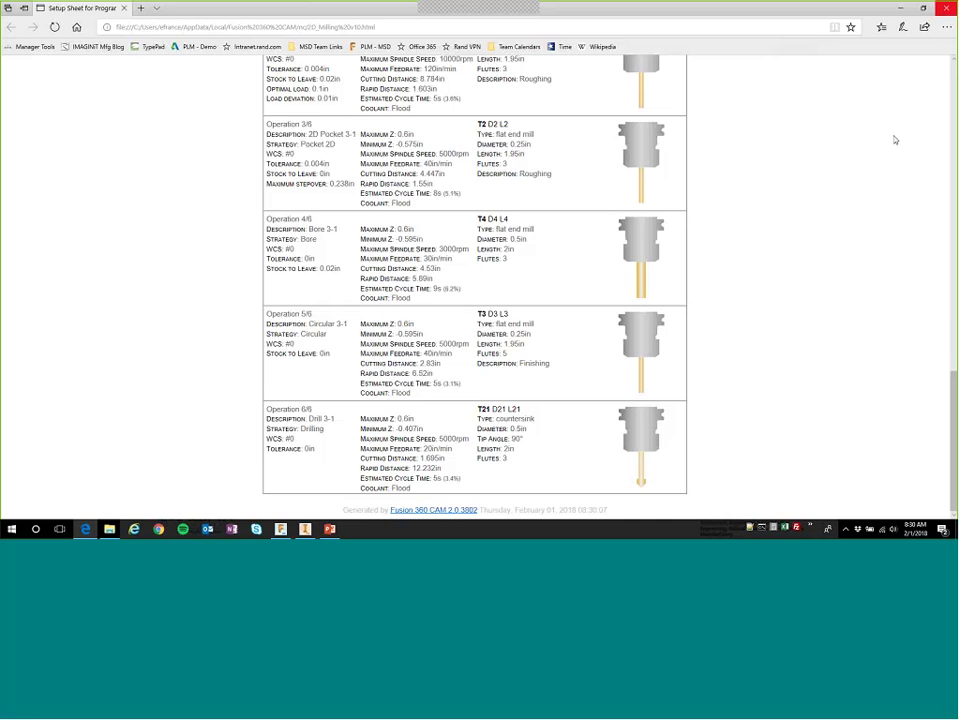
{"action": "left_click", "coordinate": [946, 8]}
Close the 2D_Milling document without saving its changes.
{"action": "scroll", "coordinate": [627, 410], "scroll_direction": "down", "scroll_amount": 5}
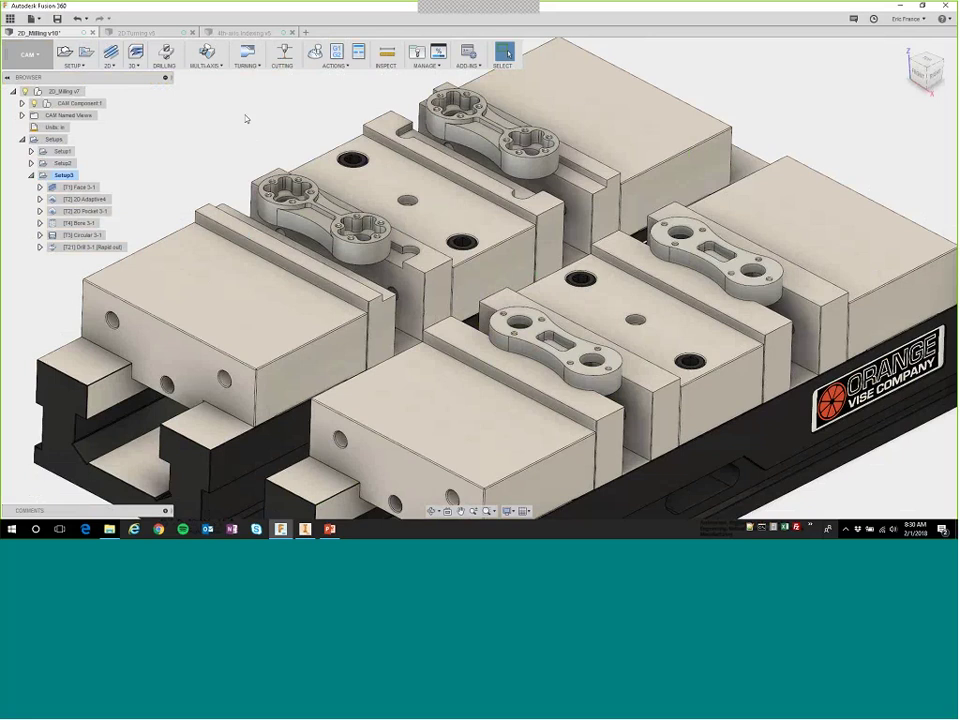
{"action": "middle_click_drag", "start_coordinate": [254, 146], "coordinate": [239, 174]}
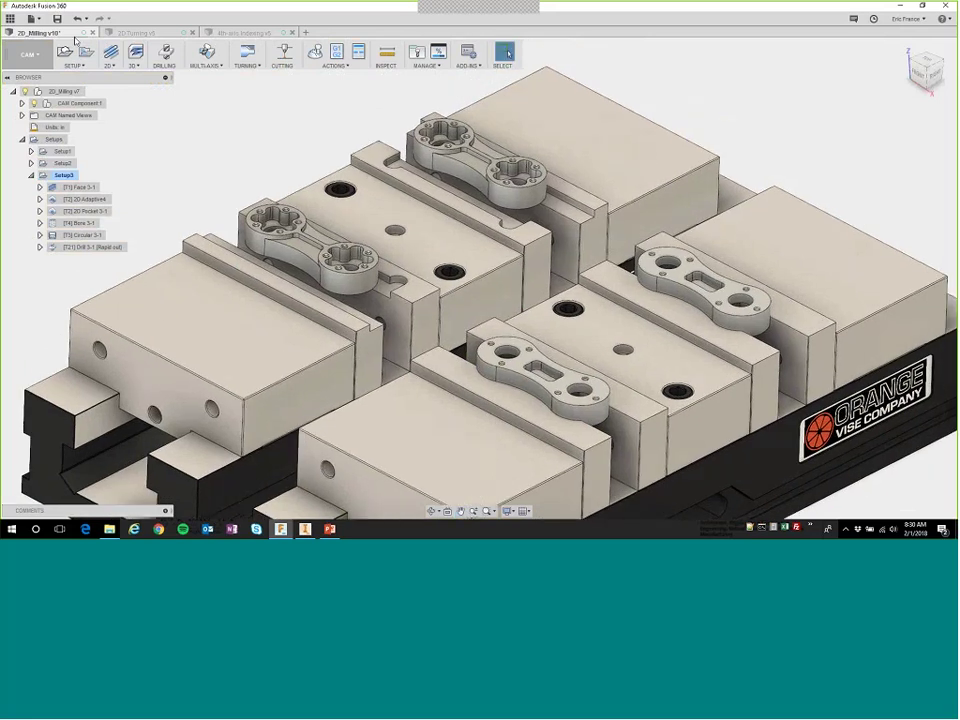
{"action": "left_click", "coordinate": [92, 32]}
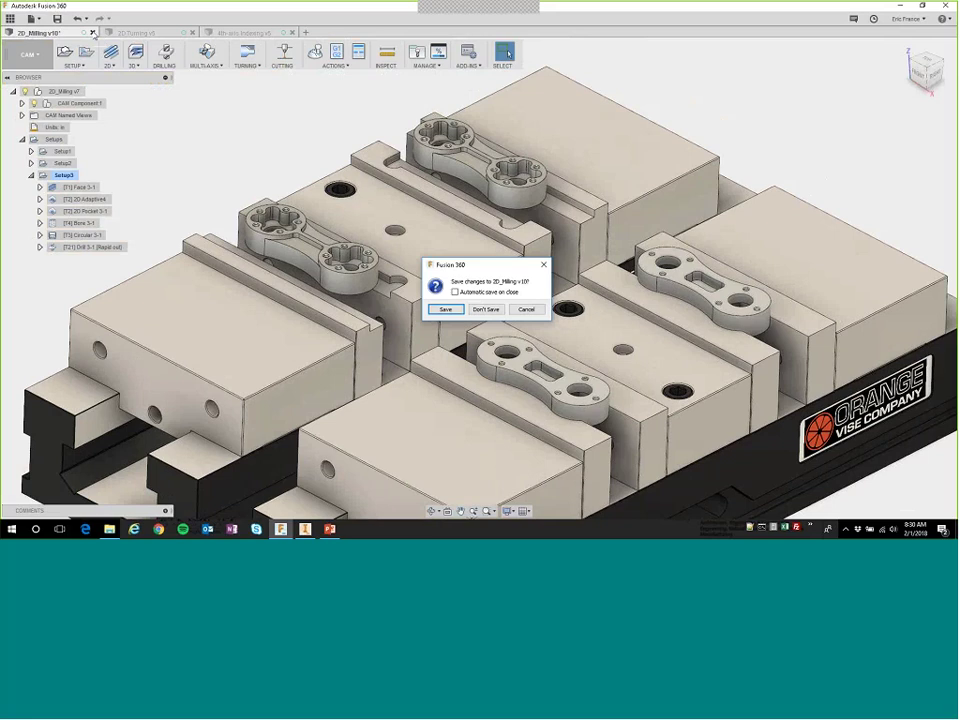
{"action": "left_click", "coordinate": [485, 311]}
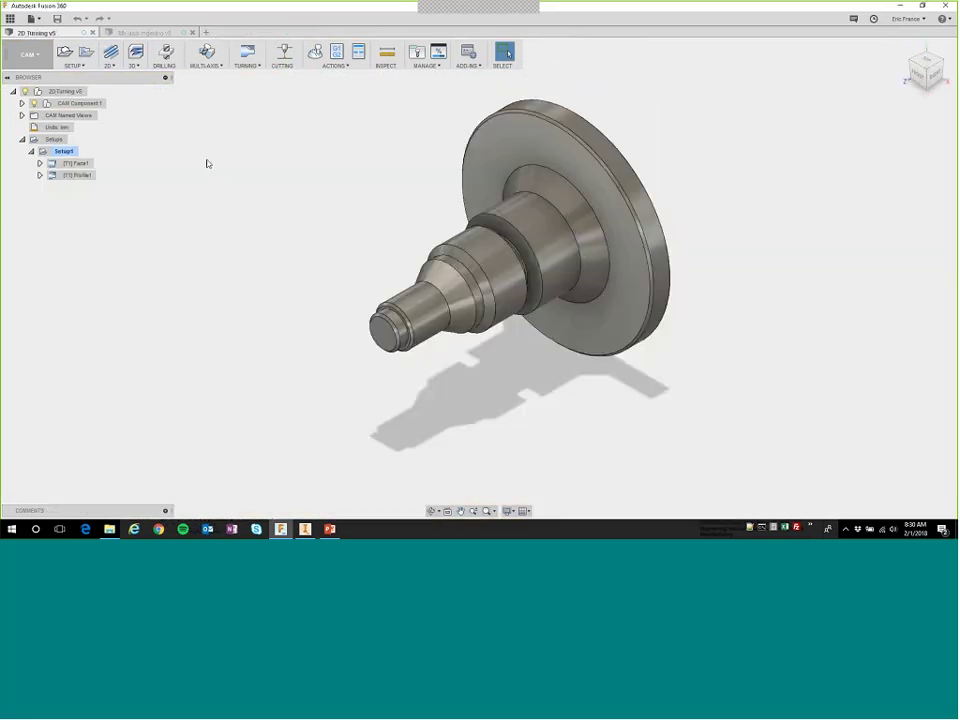
Examine the 2D Turning part's Setup1 stock and origin and its Face1 and Profile1 toolpaths.
{"action": "left_click", "coordinate": [72, 152]}
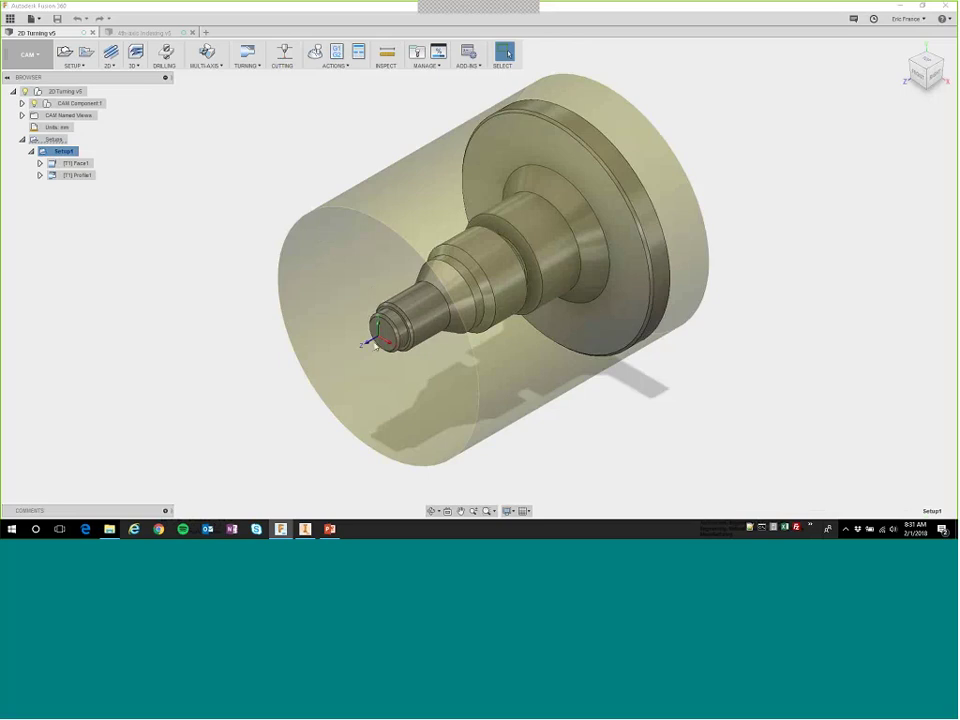
{"action": "left_click", "coordinate": [76, 163]}
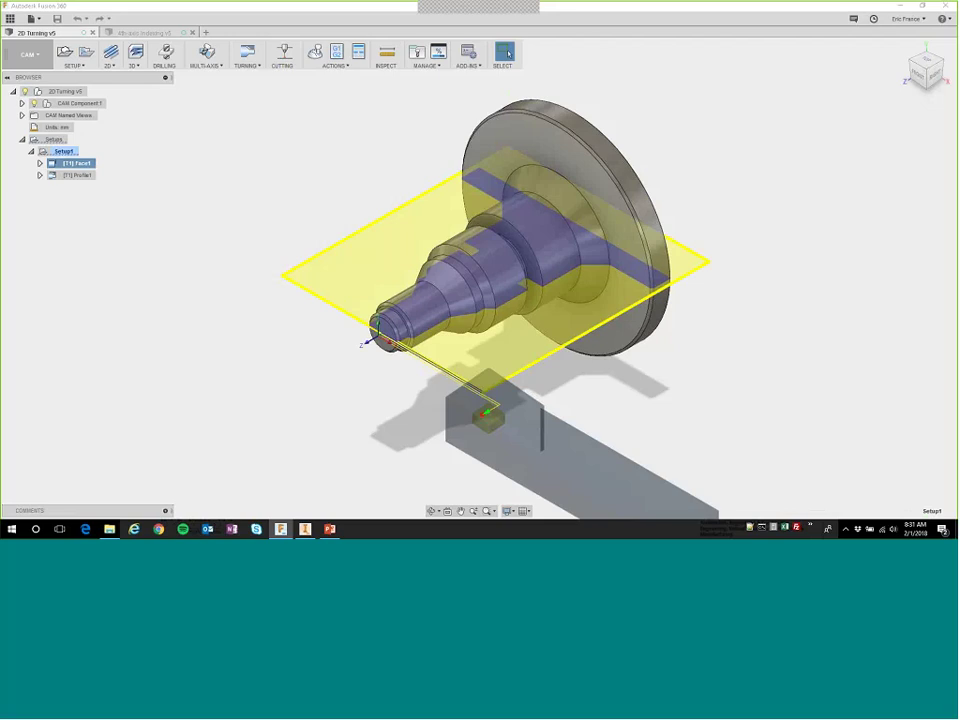
{"action": "left_click", "coordinate": [78, 175]}
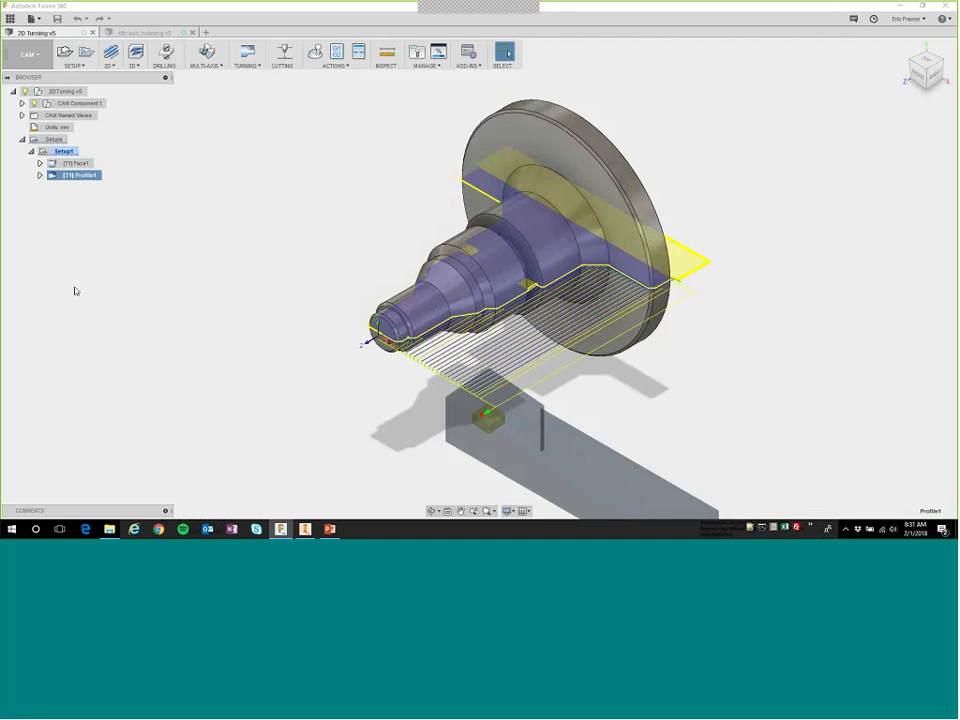
{"action": "left_click", "coordinate": [86, 214]}
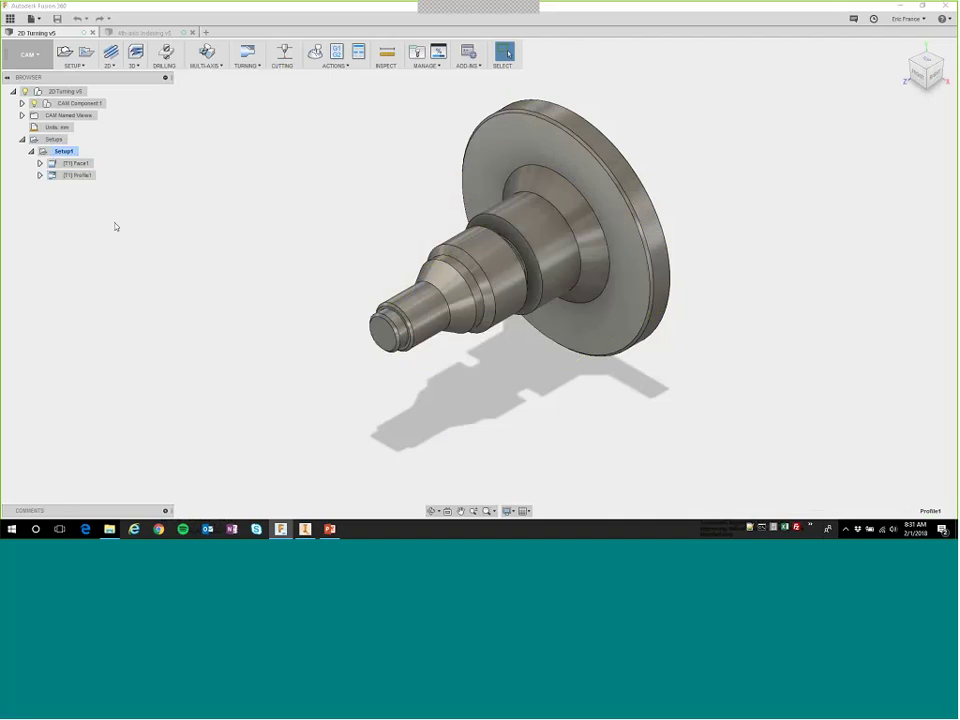
Create a Turning Groove operation derived from Profile1, using the #2 OD grooving tool (groove square).
{"action": "right_click", "coordinate": [88, 176]}
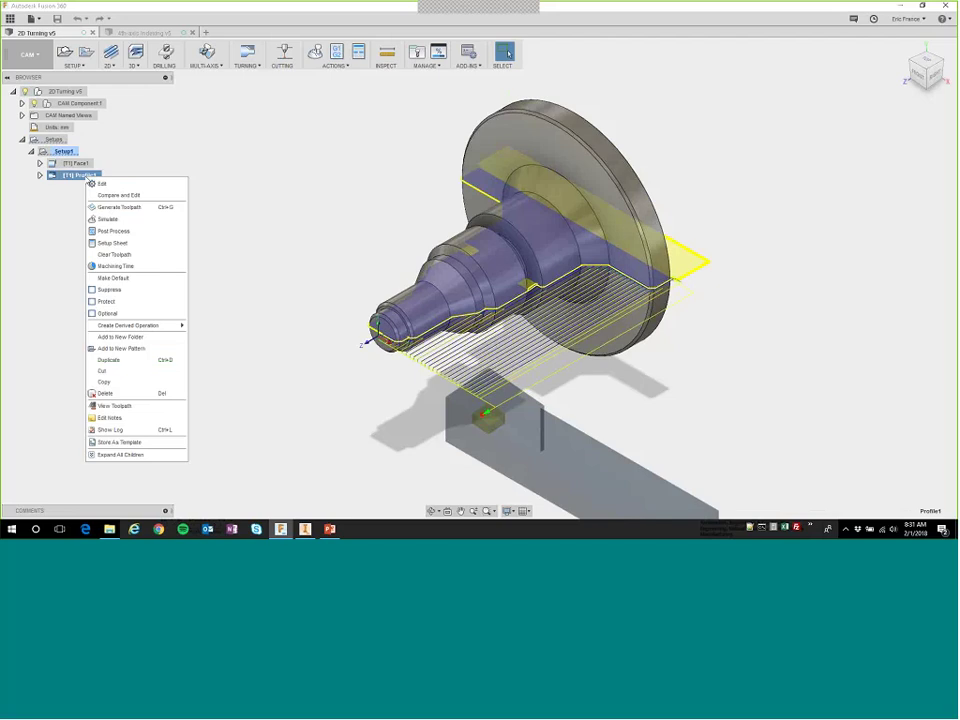
{"action": "mouse_move", "coordinate": [142, 329]}
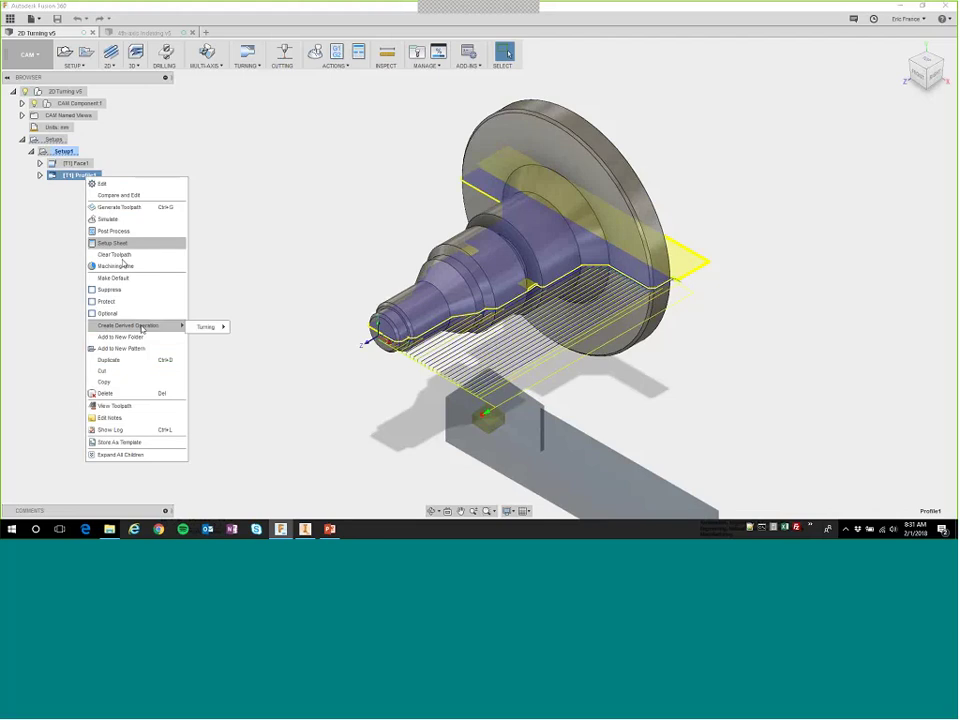
{"action": "mouse_move", "coordinate": [207, 327]}
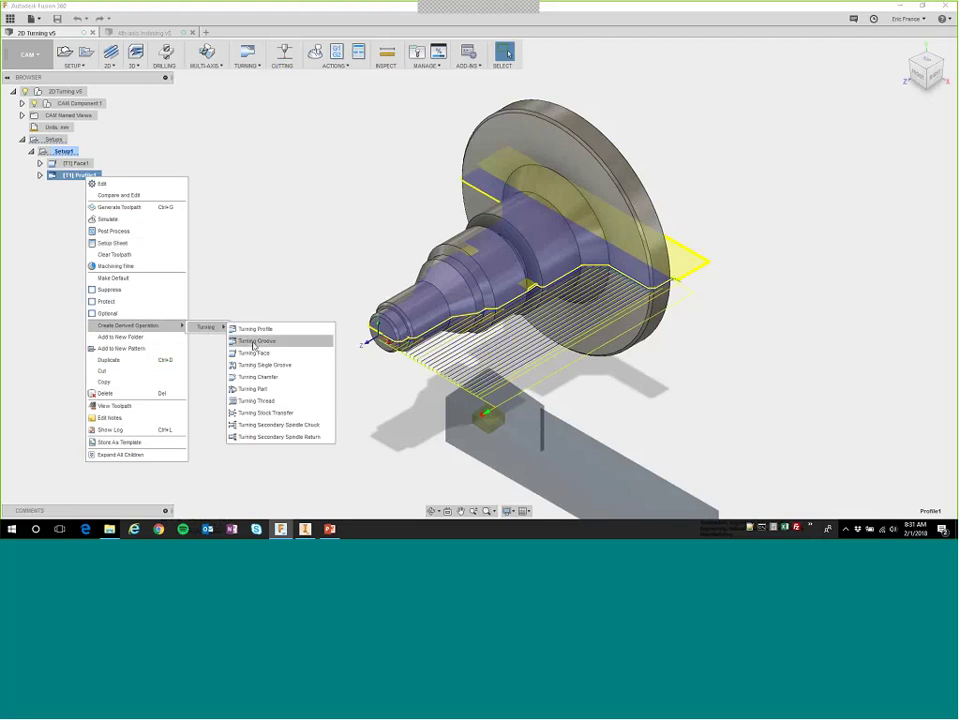
{"action": "left_click", "coordinate": [256, 341]}
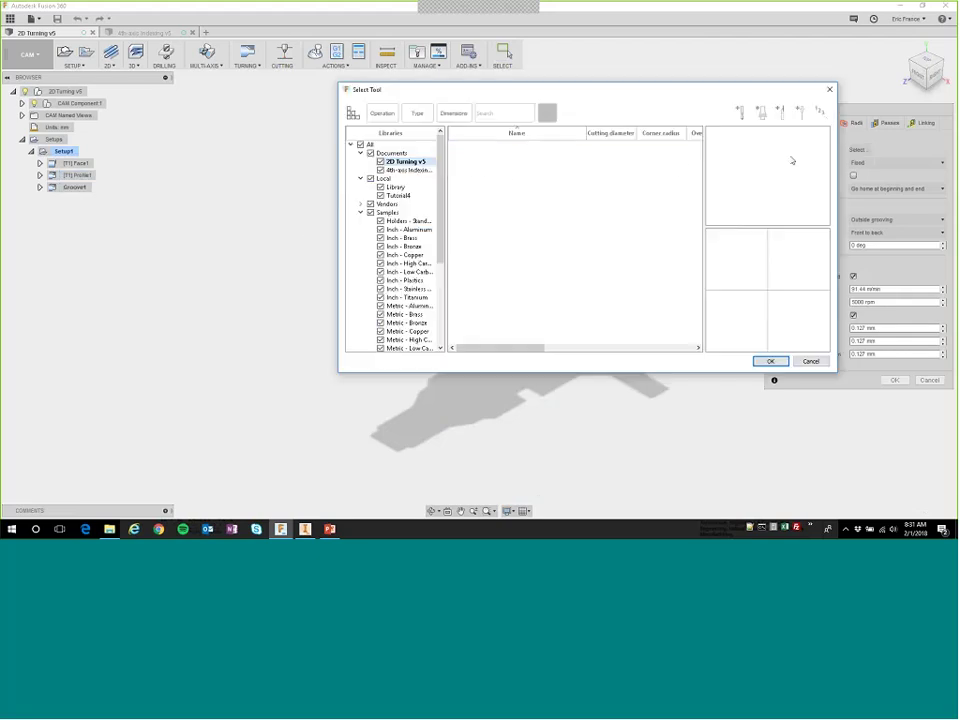
{"action": "left_click", "coordinate": [515, 171]}
{"action": "left_click", "coordinate": [769, 361]}
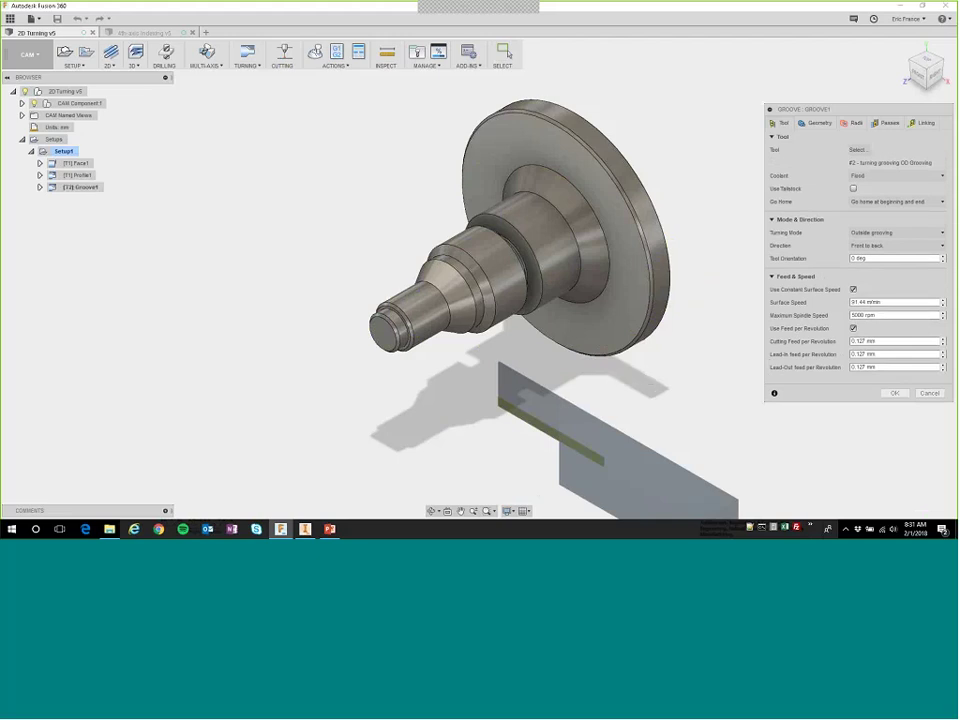
Set the groove's front and back confinement modes to Selection, referencing the circular edges on either side of the groove.
{"action": "left_click", "coordinate": [820, 124]}
{"action": "left_click", "coordinate": [875, 167]}
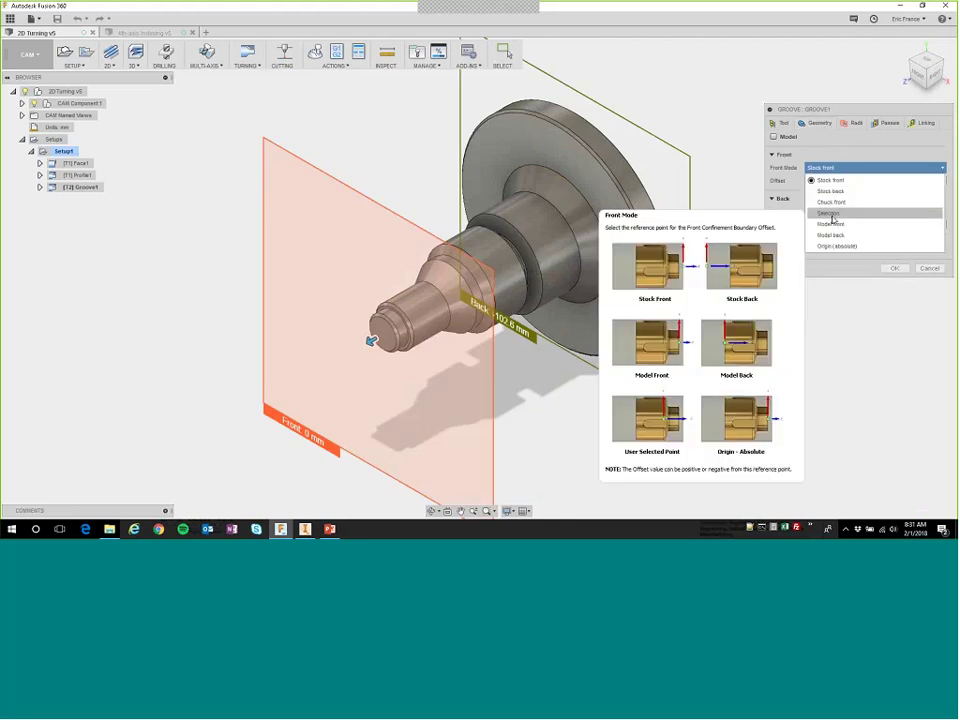
{"action": "left_click", "coordinate": [830, 214]}
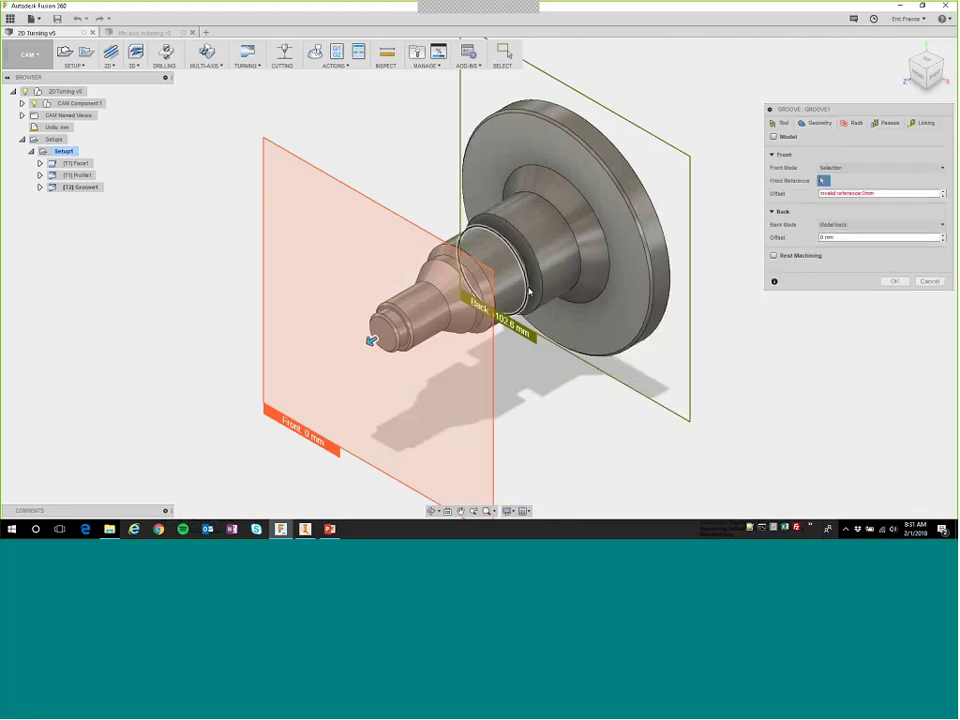
{"action": "left_click", "coordinate": [530, 291]}
{"action": "left_click", "coordinate": [855, 225]}
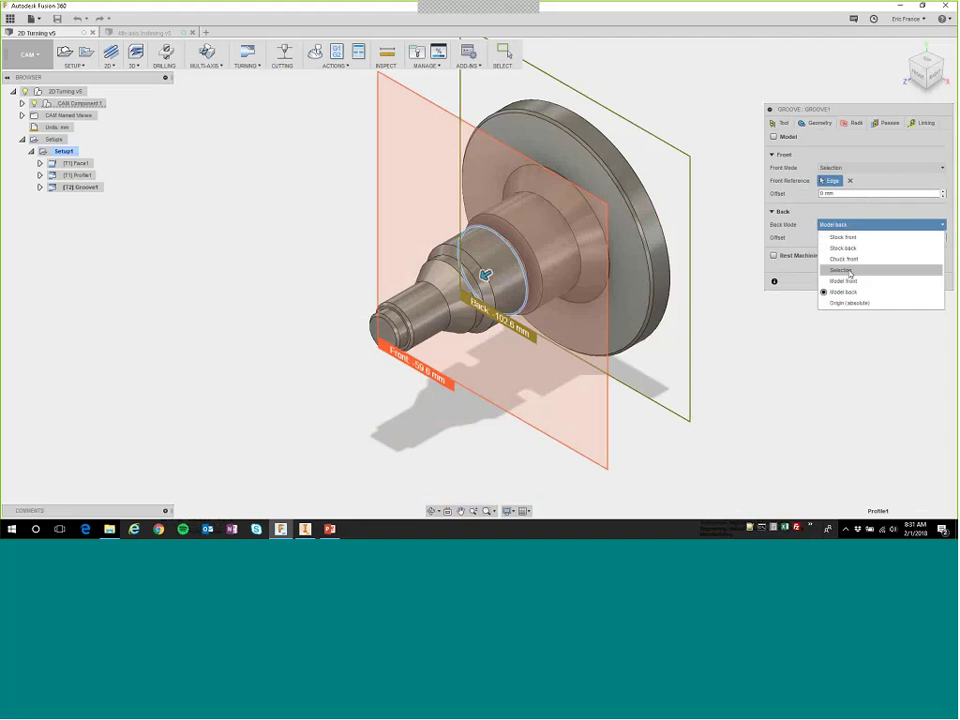
{"action": "left_click", "coordinate": [849, 271]}
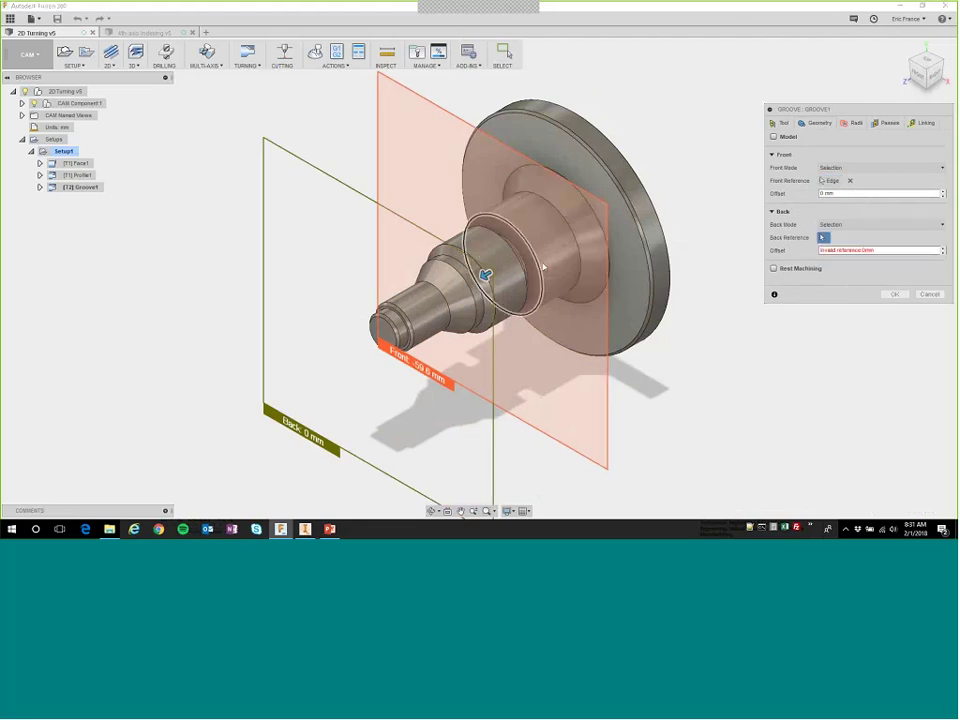
{"action": "left_click", "coordinate": [543, 267]}
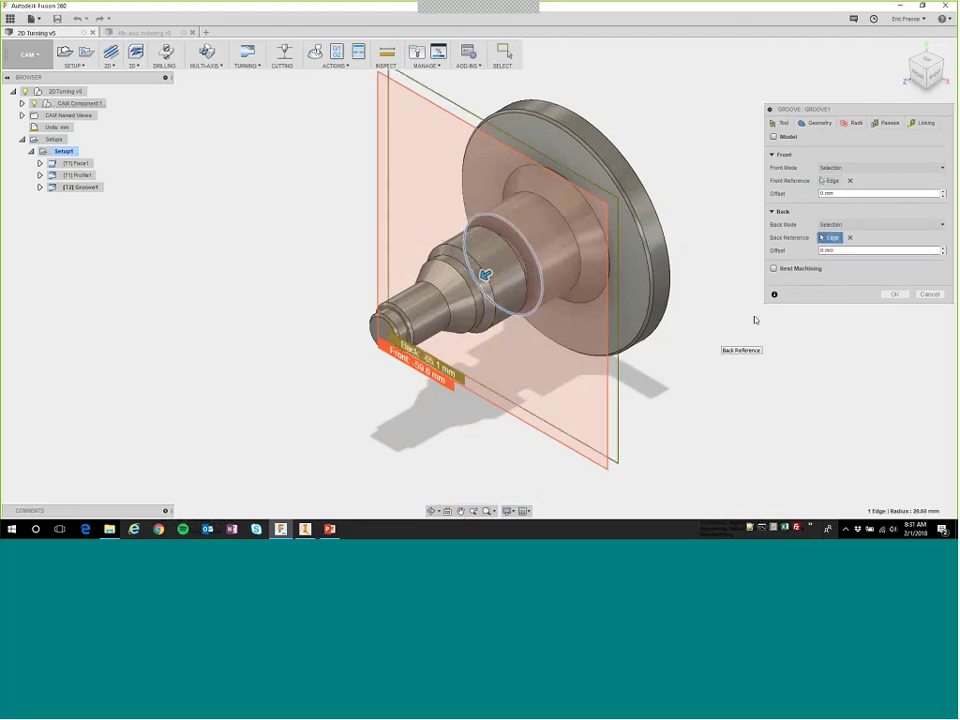
Set the groove's maximum grooving stepover to 0.5 mm, accept the operation and inspect its generated toolpath.
{"action": "left_click", "coordinate": [895, 294]}
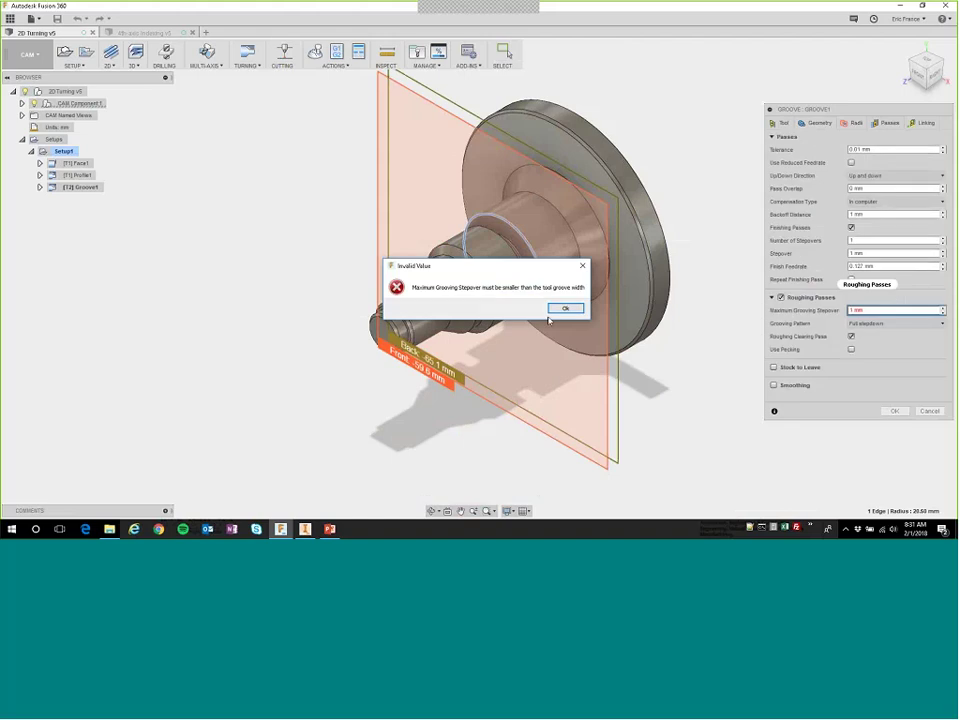
{"action": "left_click", "coordinate": [563, 306]}
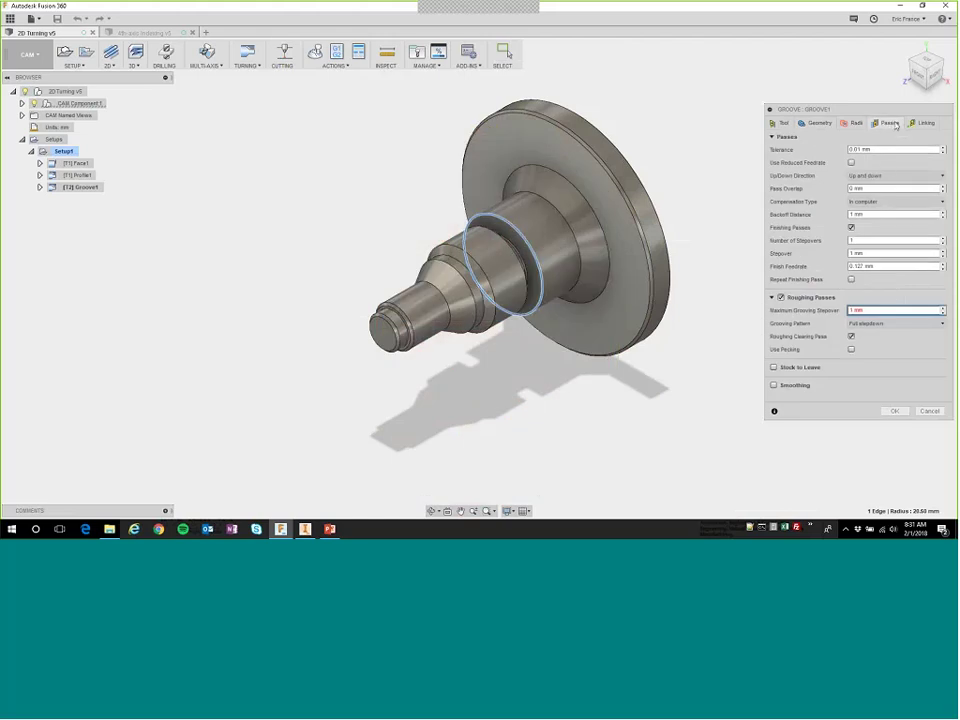
{"action": "left_click_drag", "start_coordinate": [855, 312], "coordinate": [838, 311]}
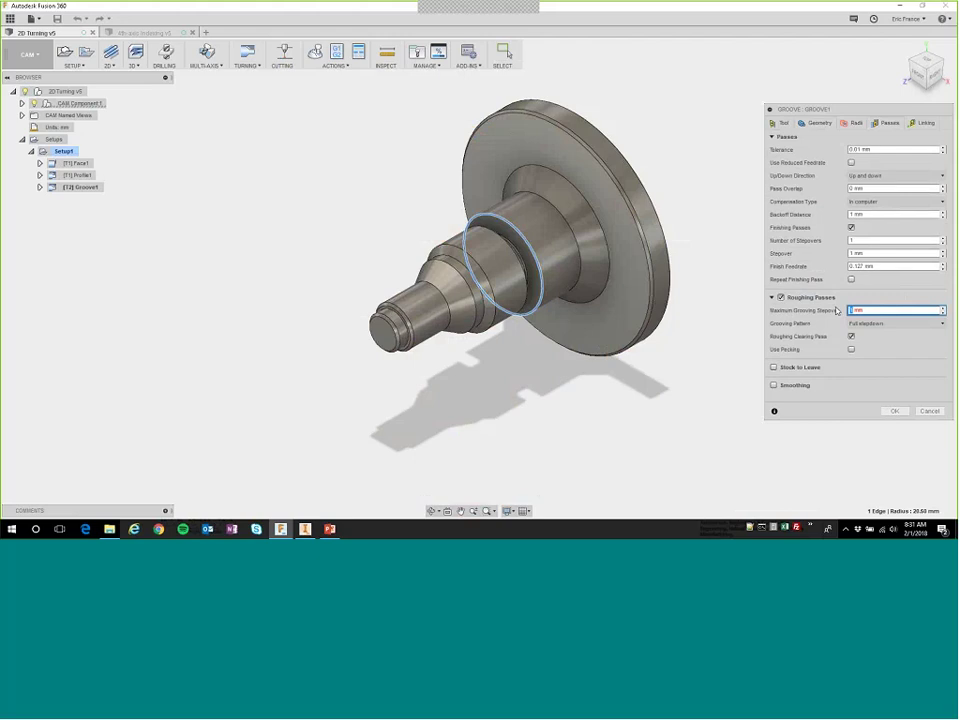
{"action": "type", "text": ".5"}
{"action": "left_click", "coordinate": [895, 411]}
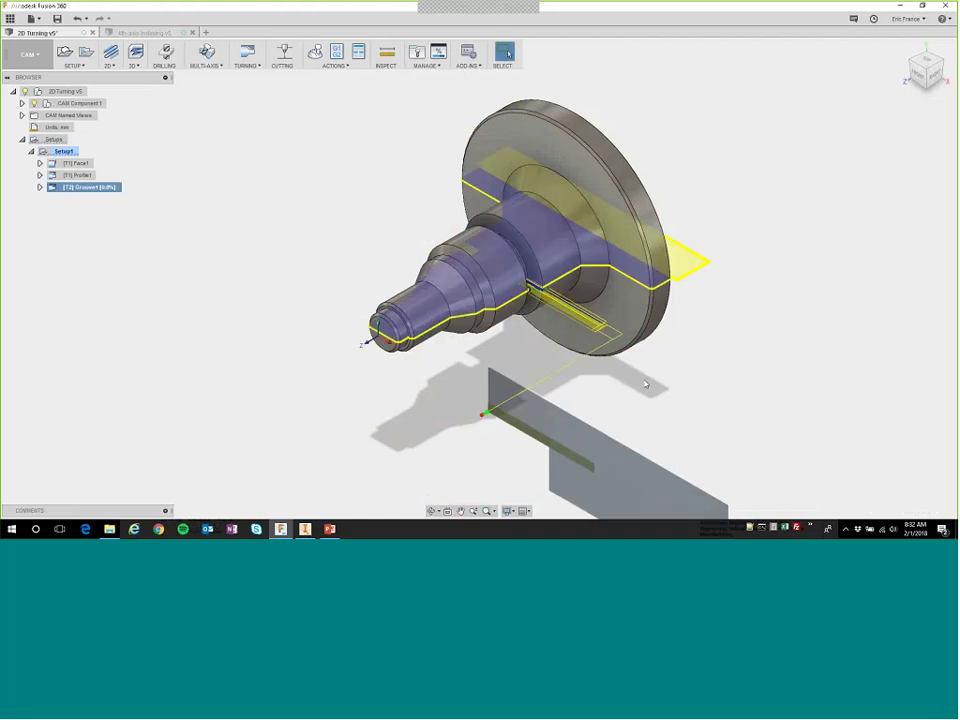
{"action": "scroll", "coordinate": [524, 308], "scroll_direction": "up", "scroll_amount": 10}
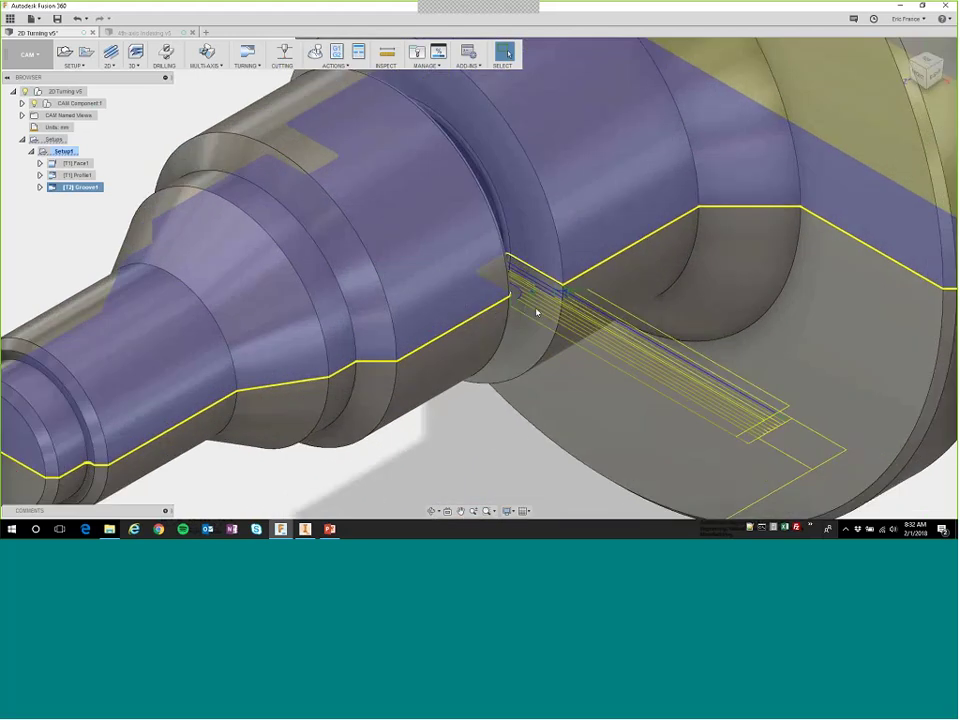
{"action": "scroll", "coordinate": [536, 309], "scroll_direction": "down", "scroll_amount": 5}
{"action": "scroll", "coordinate": [540, 305], "scroll_direction": "down", "scroll_amount": 4}
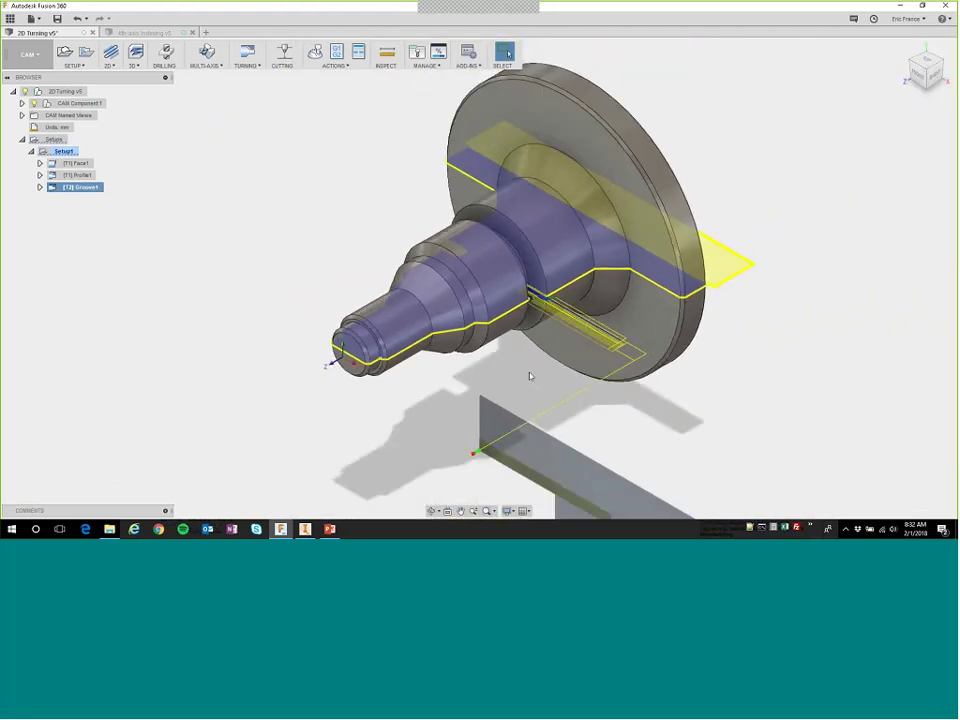
{"action": "left_click", "coordinate": [246, 283]}
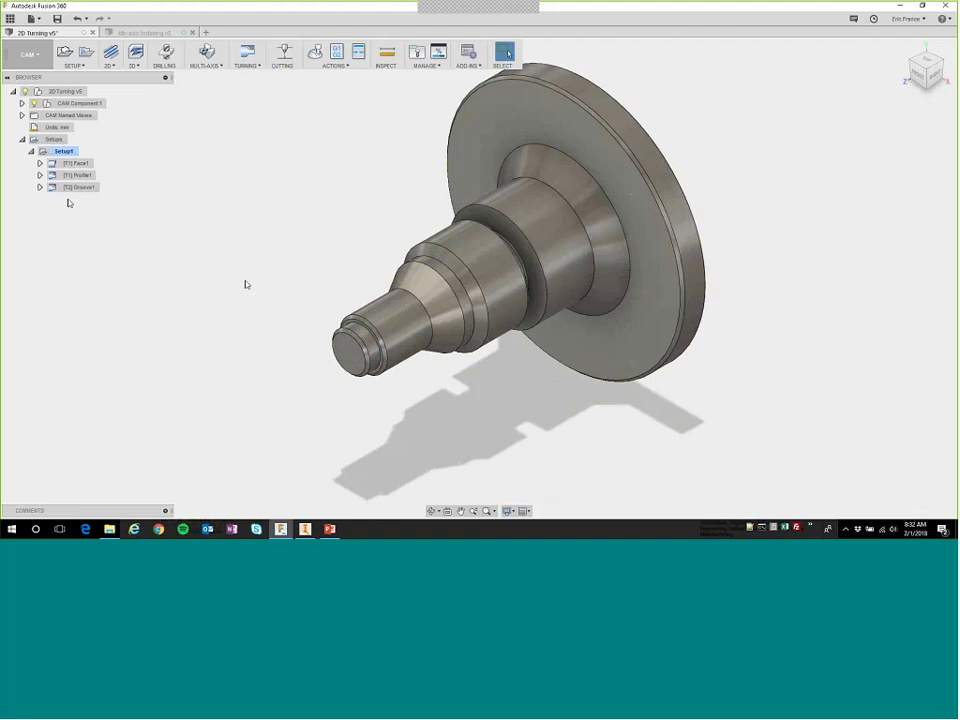
Create a Turning Thread operation in Setup1 using the thread iso triple OD threading tool.
{"action": "right_click", "coordinate": [66, 214]}
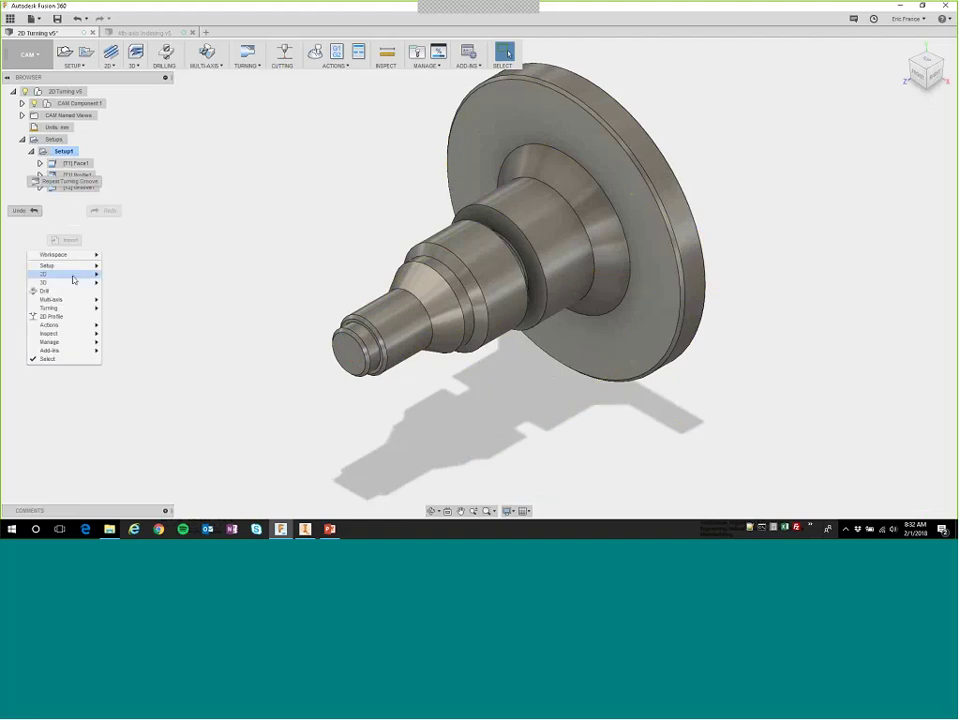
{"action": "mouse_move", "coordinate": [74, 309]}
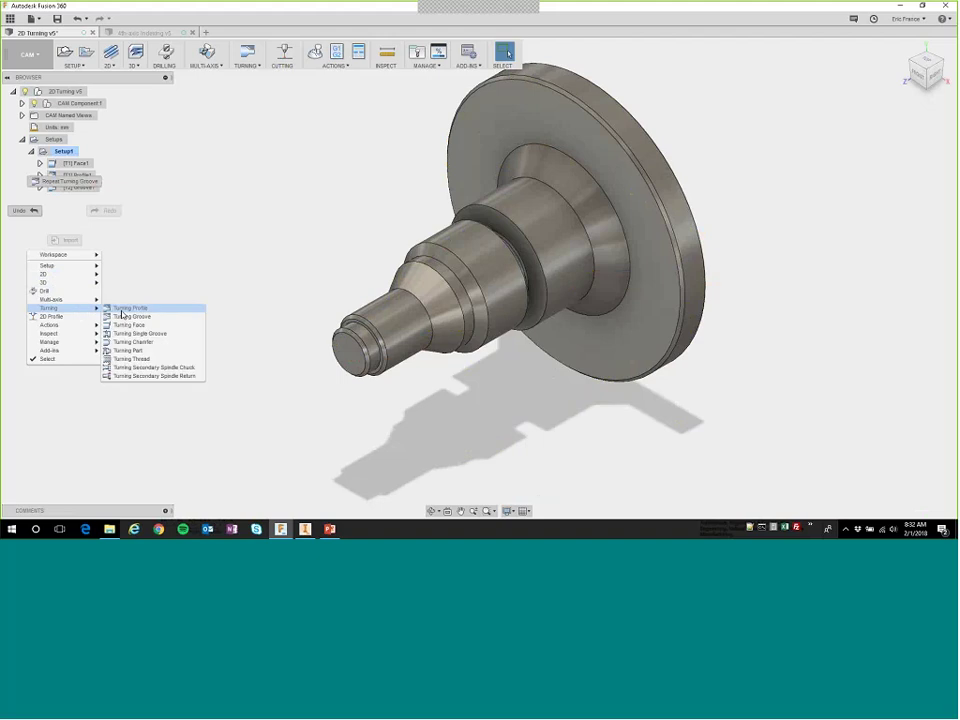
{"action": "left_click", "coordinate": [138, 359]}
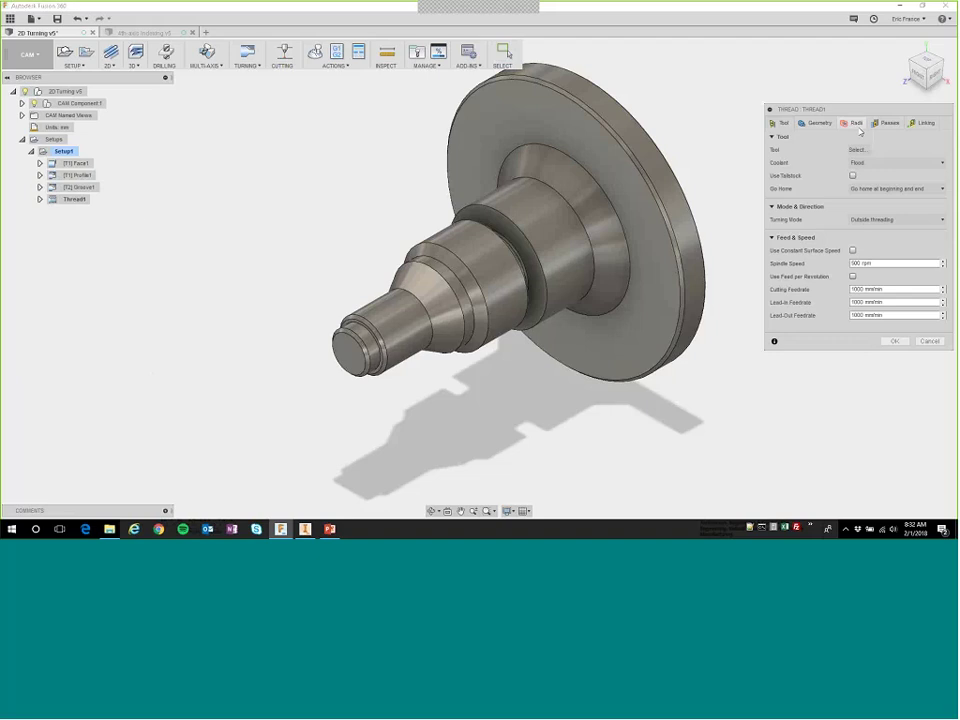
{"action": "left_click", "coordinate": [857, 149]}
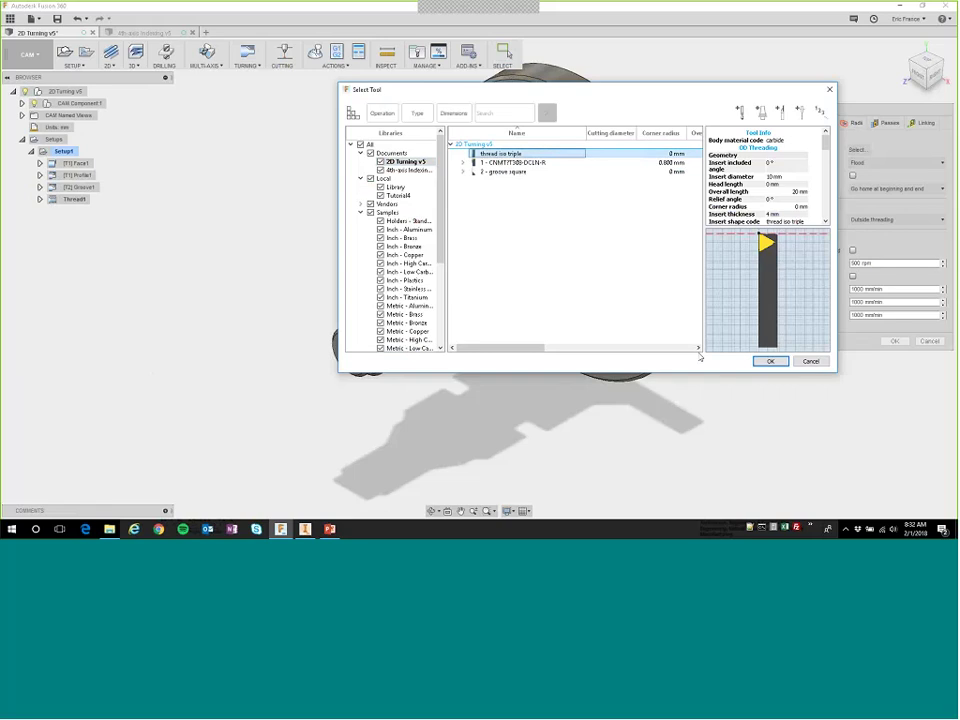
{"action": "left_click", "coordinate": [769, 361]}
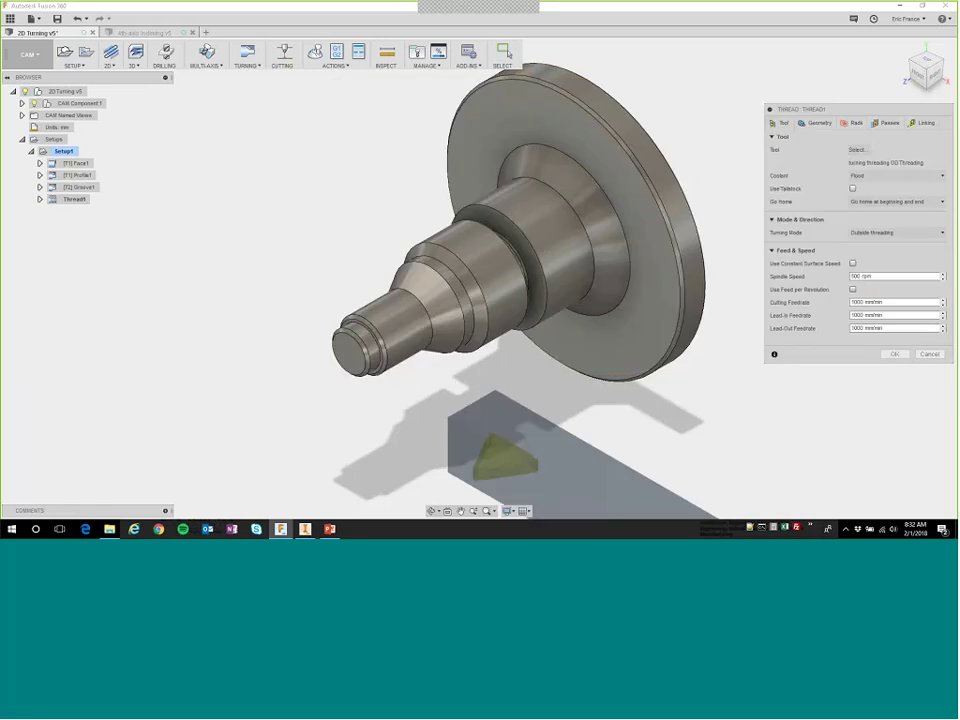
Select the large cylindrical face in front of the groove as the thread face, with frontside and backside stock offsets of 2 mm.
{"action": "left_click", "coordinate": [815, 122]}
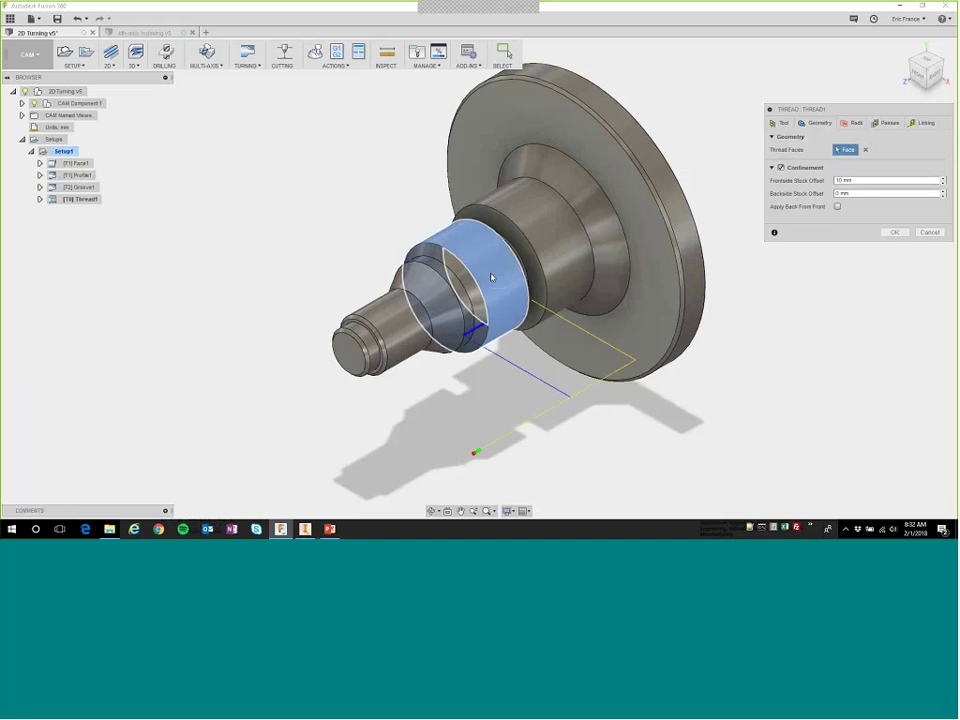
{"action": "left_click", "coordinate": [478, 285]}
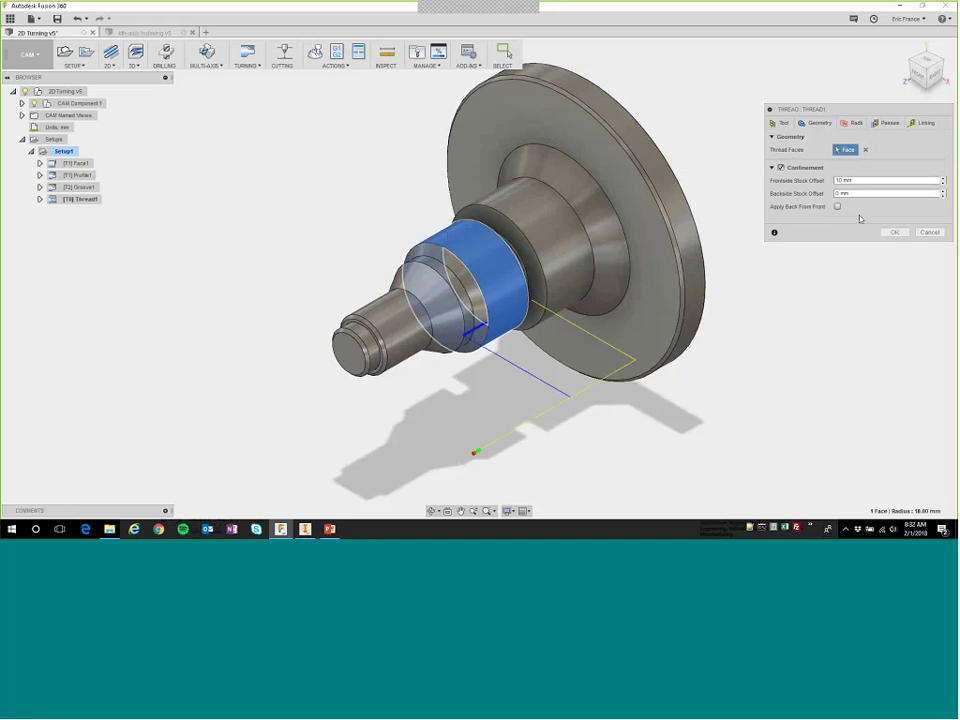
{"action": "double_click", "coordinate": [842, 180]}
{"action": "type", "text": "2"}
{"action": "double_click", "coordinate": [838, 193]}
{"action": "type", "text": "2"}
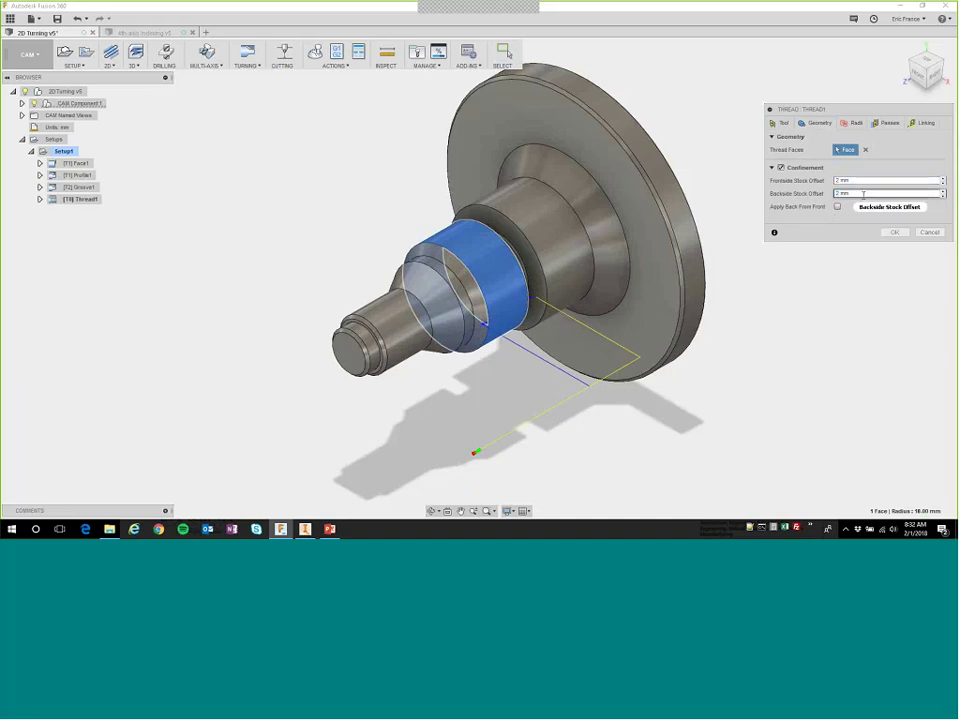
{"action": "mouse_move", "coordinate": [859, 197]}
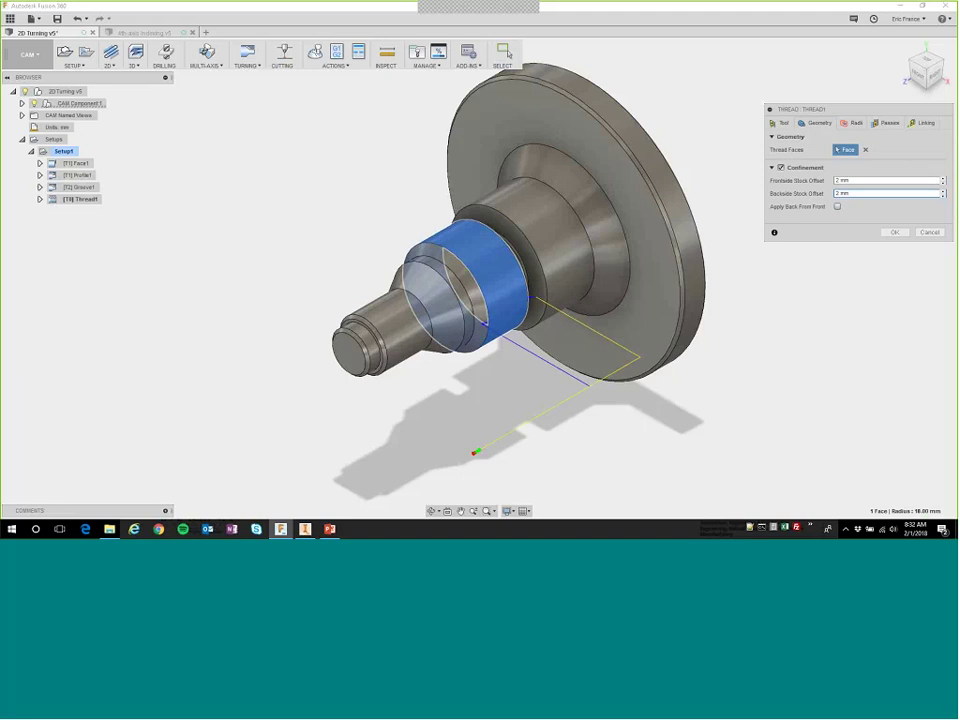
Review the thread depth and stepdown settings, then accept the thread operation and inspect its generated toolpath.
{"action": "left_click", "coordinate": [889, 122]}
{"action": "left_click", "coordinate": [885, 189]}
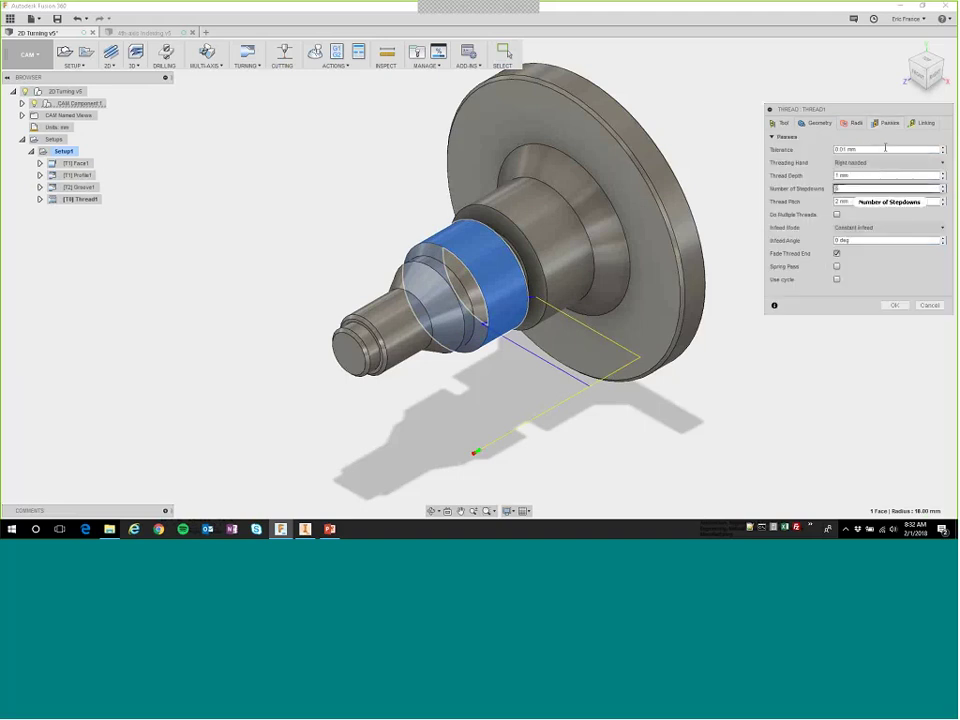
{"action": "left_click", "coordinate": [837, 175]}
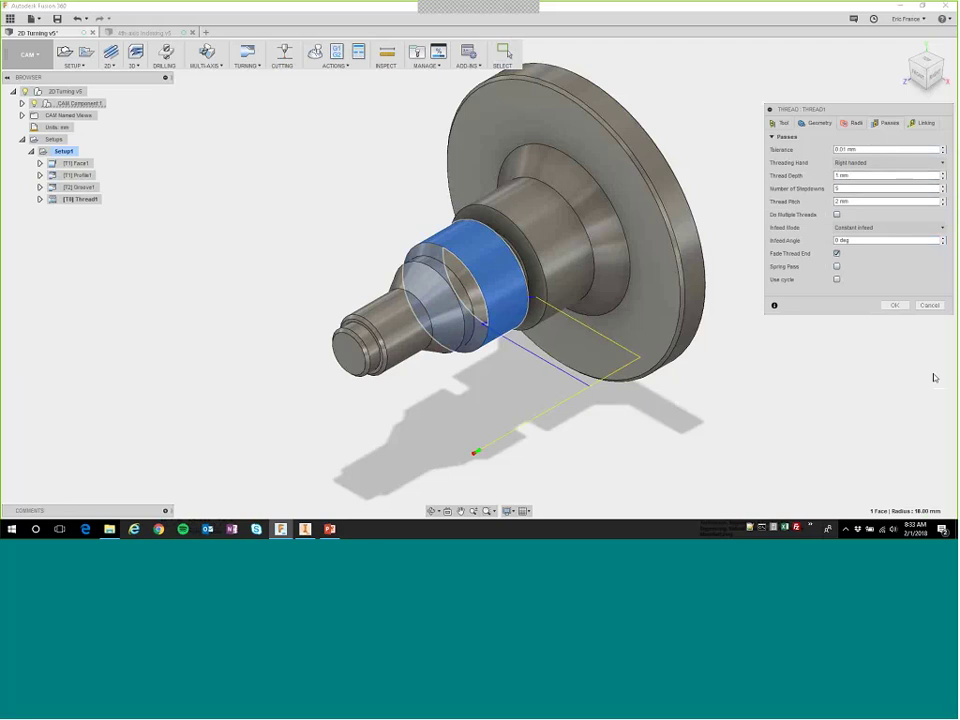
{"action": "left_click", "coordinate": [894, 306]}
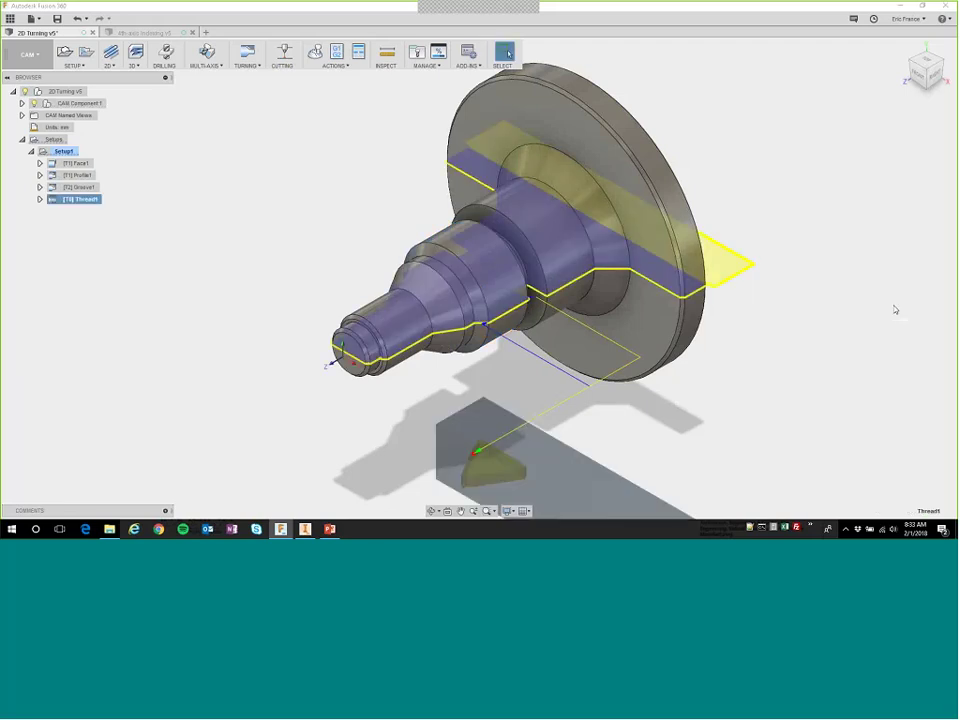
{"action": "scroll", "coordinate": [468, 324], "scroll_direction": "up", "scroll_amount": 8}
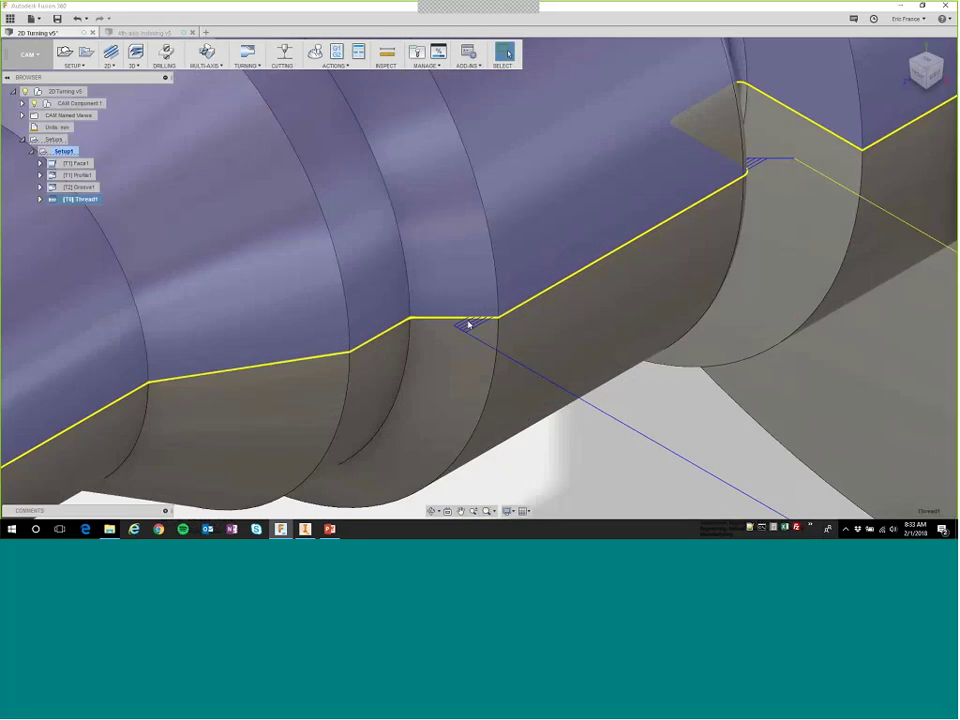
{"action": "scroll", "coordinate": [474, 326], "scroll_direction": "down", "scroll_amount": 2}
{"action": "scroll", "coordinate": [480, 328], "scroll_direction": "down", "scroll_amount": 10}
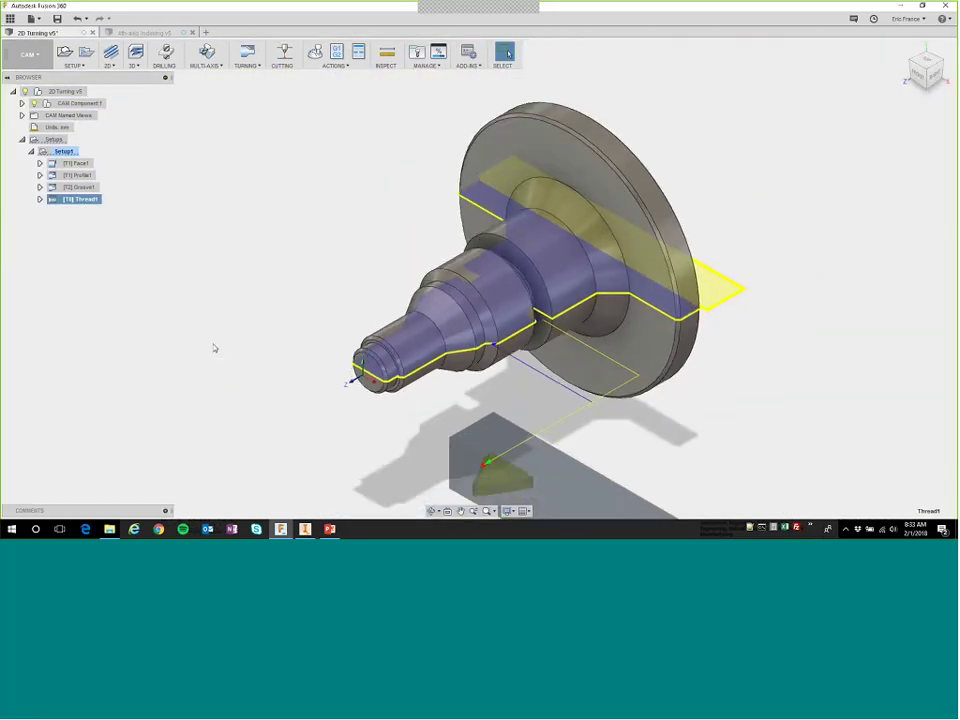
Add a Turning Part operation to Setup1 using the #2 OD grooving tool and its default settings.
{"action": "left_click", "coordinate": [247, 62]}
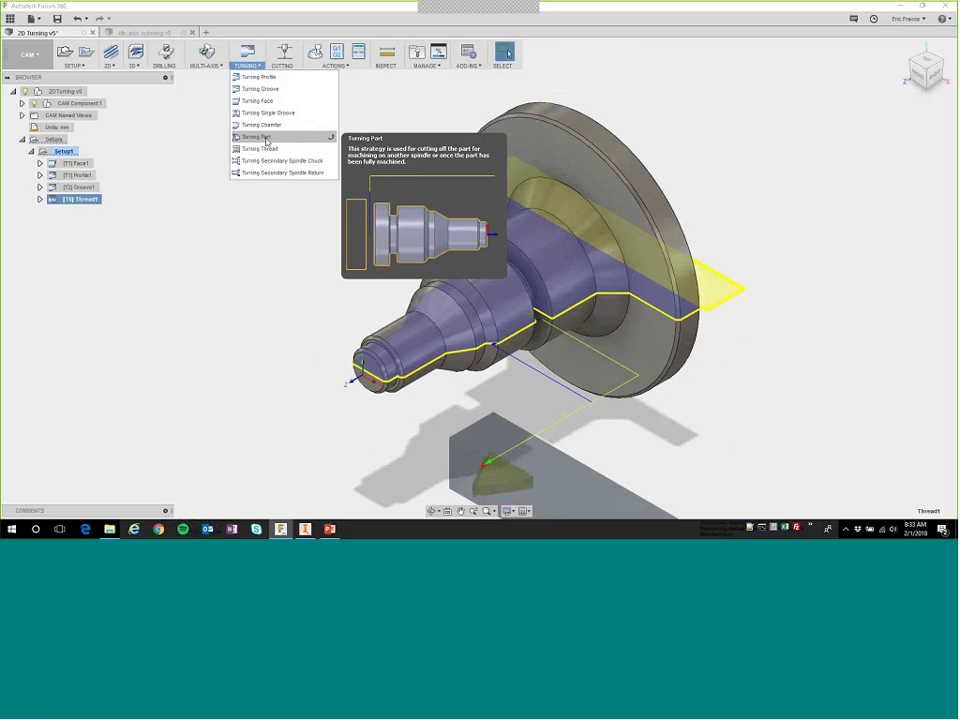
{"action": "left_click", "coordinate": [262, 137]}
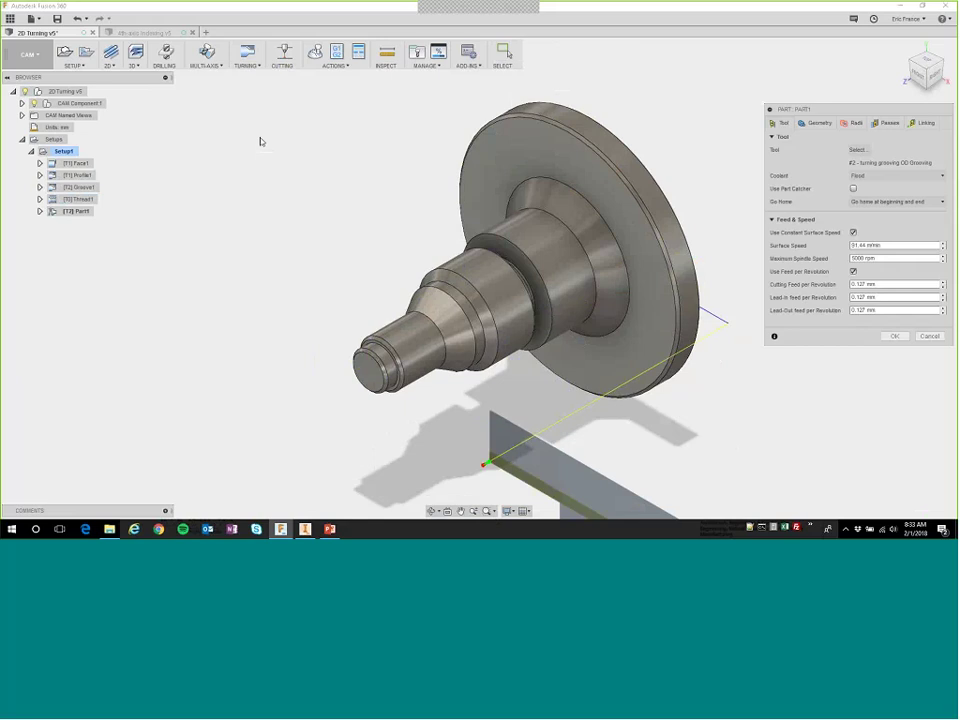
{"action": "left_click", "coordinate": [895, 337]}
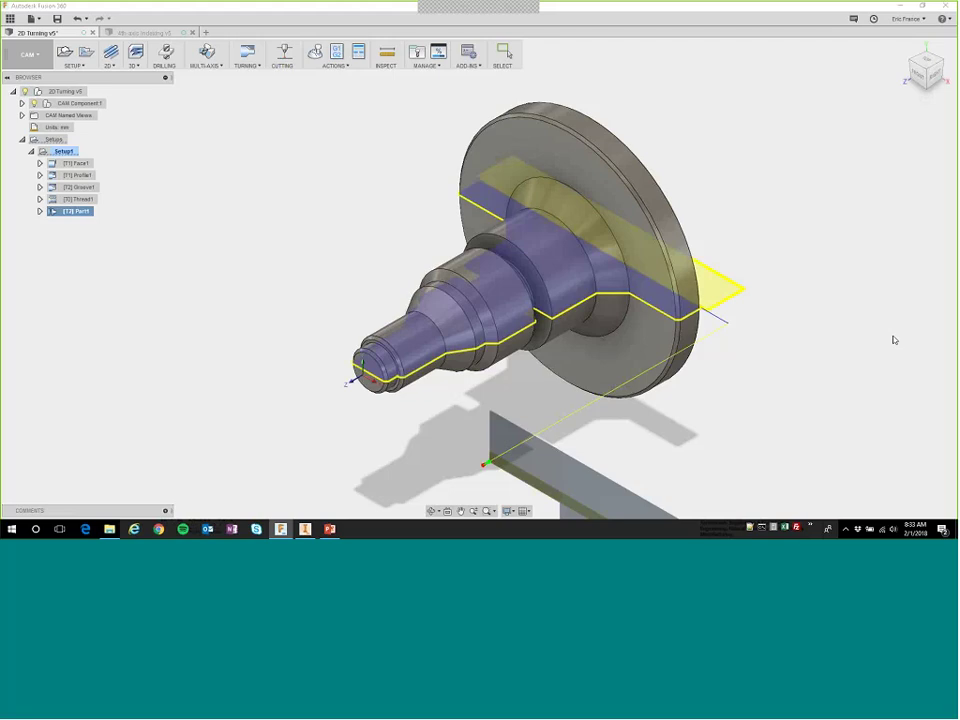
Simulate all of Setup1's turning operations at a faster playback speed, and close the simulation.
{"action": "left_click", "coordinate": [58, 260]}
{"action": "right_click", "coordinate": [64, 151]}
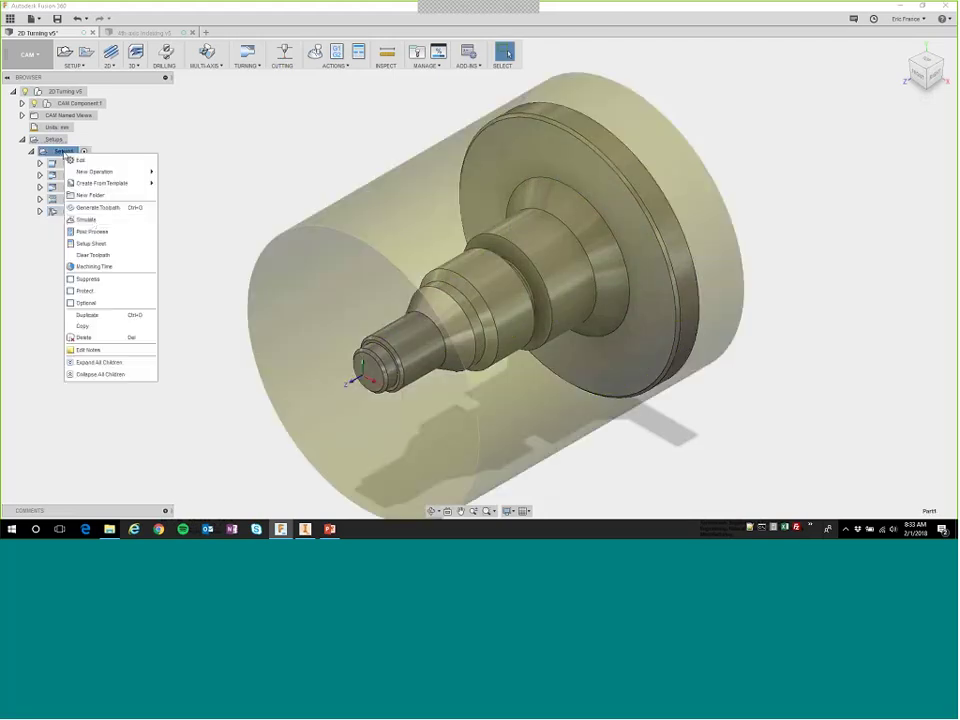
{"action": "left_click", "coordinate": [92, 223]}
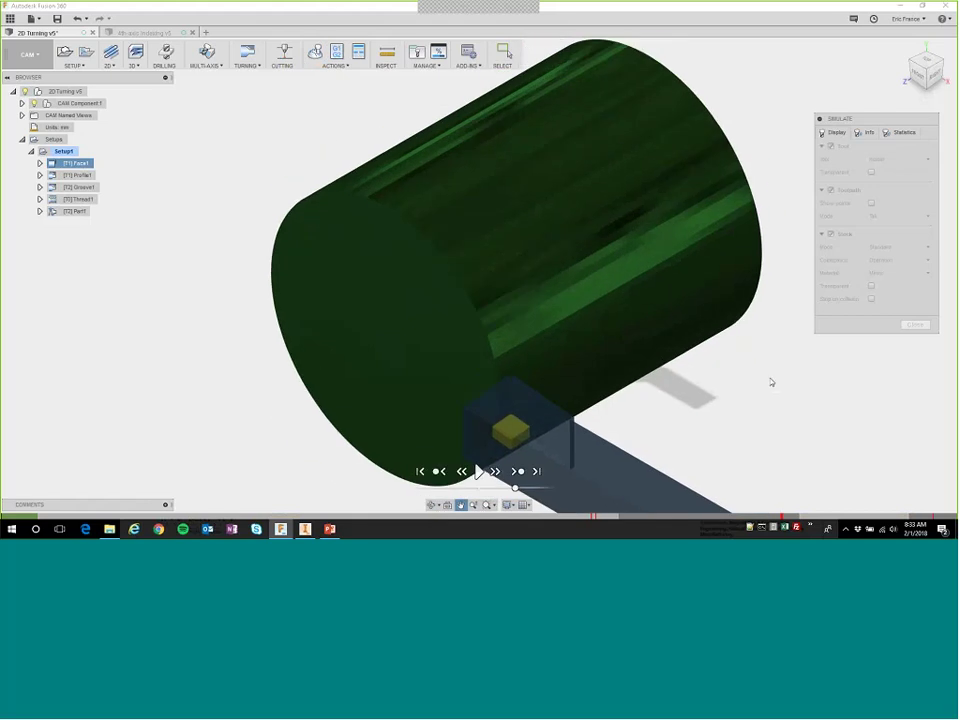
{"action": "mouse_move", "coordinate": [515, 488]}
{"action": "left_mouse_down"}
{"action": "mouse_move", "coordinate": [497, 488]}
{"action": "mouse_move", "coordinate": [533, 488]}
{"action": "left_mouse_up"}
{"action": "left_click", "coordinate": [478, 471]}
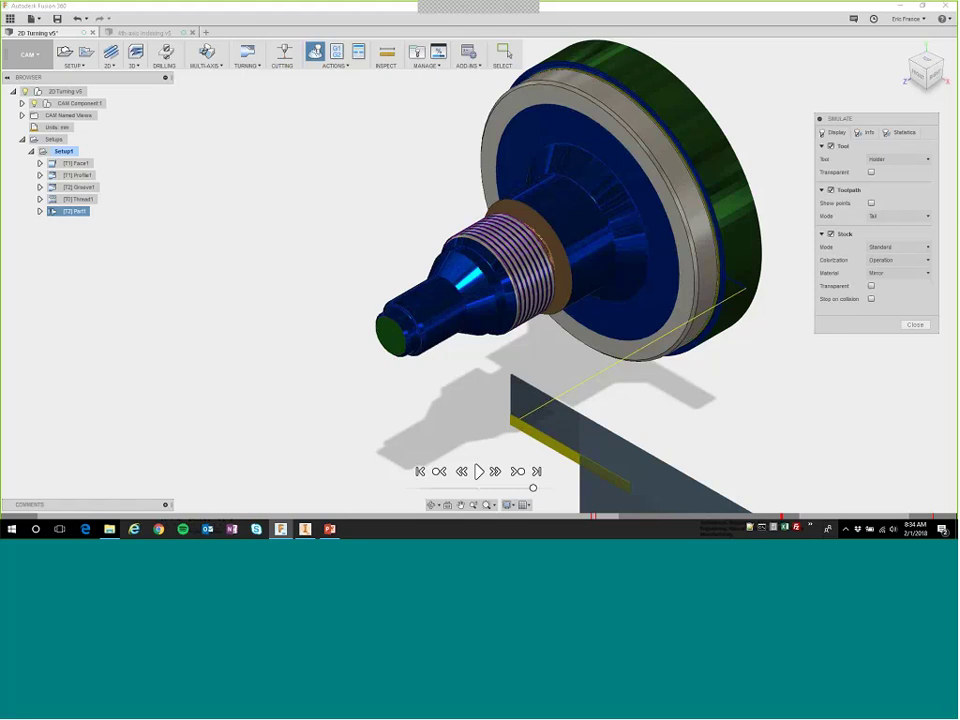
{"action": "mouse_move", "coordinate": [592, 516]}
{"action": "left_click", "coordinate": [915, 324]}
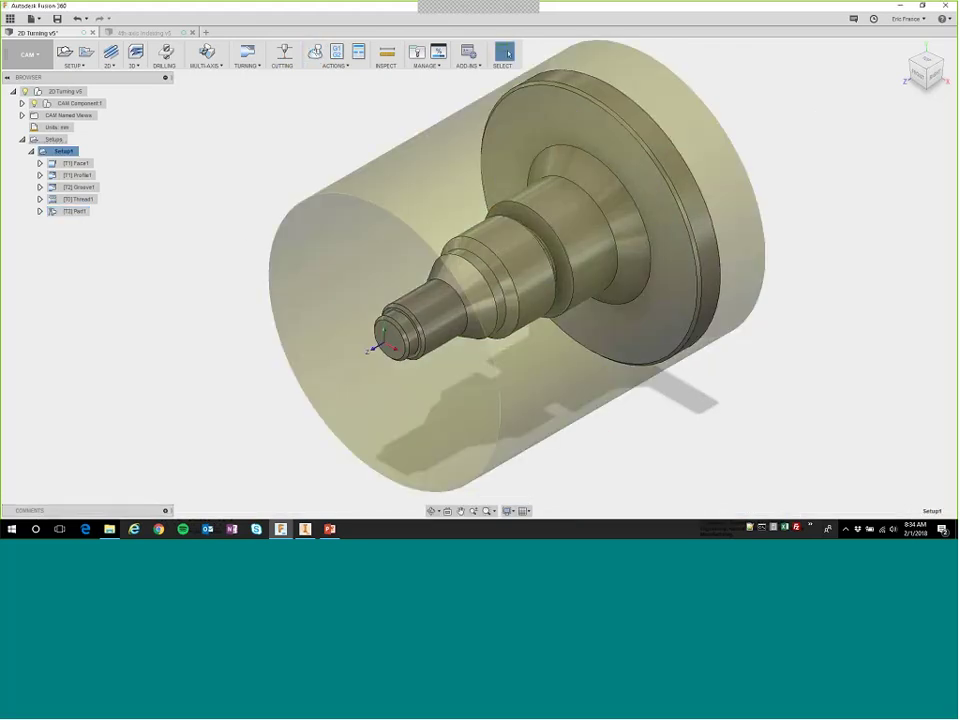
Switch to the PowerPoint presentation and show the 2D Milling and Turning slide.
{"action": "left_click", "coordinate": [330, 530]}
{"action": "left_click", "coordinate": [466, 411]}
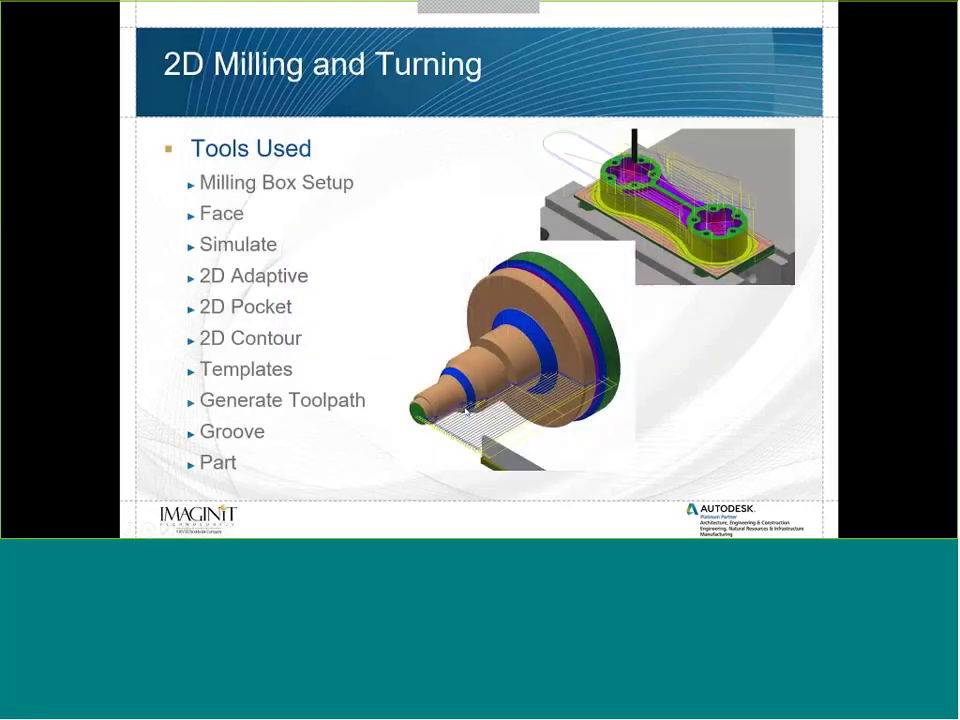
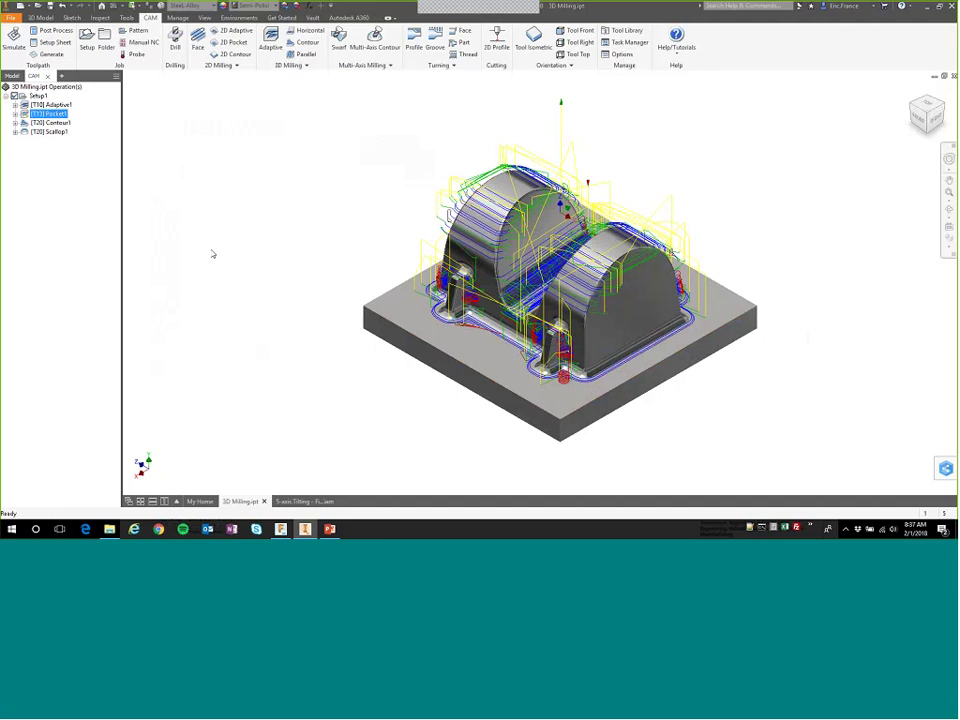
Compare the toolpaths of the Contour1 and Scallop1 operations on the part.
{"action": "left_click", "coordinate": [50, 122]}
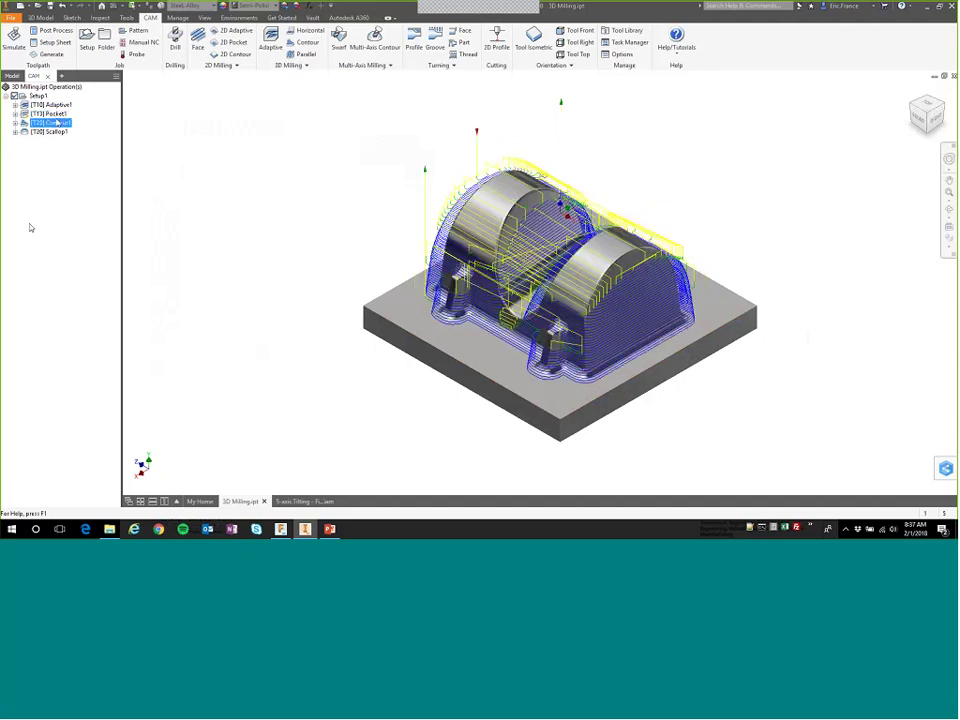
{"action": "left_click", "coordinate": [48, 131]}
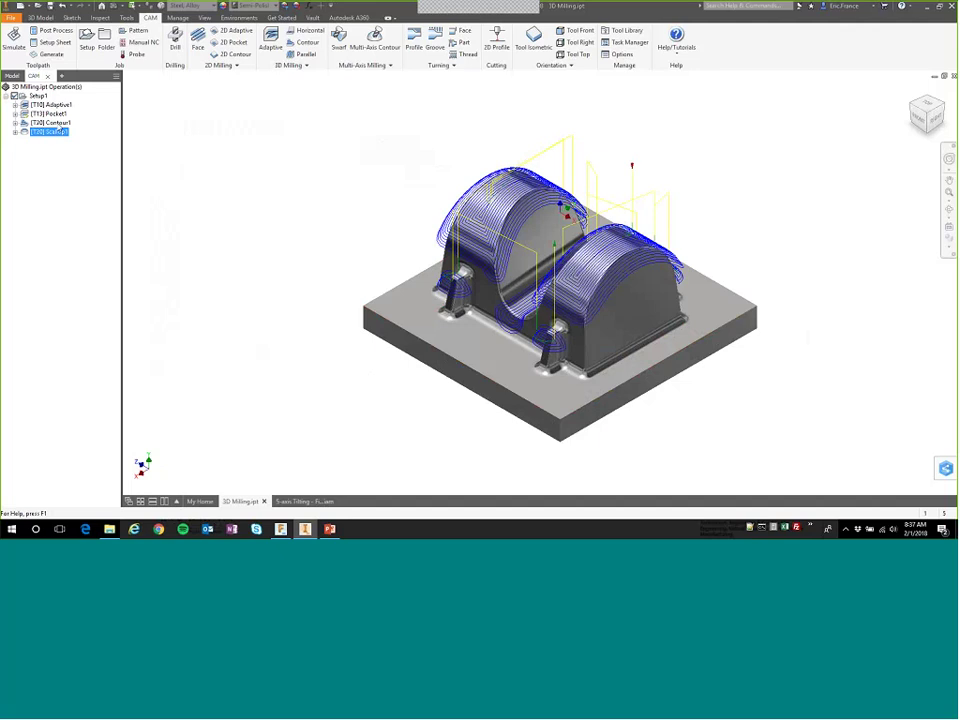
{"action": "key", "text": "Up"}
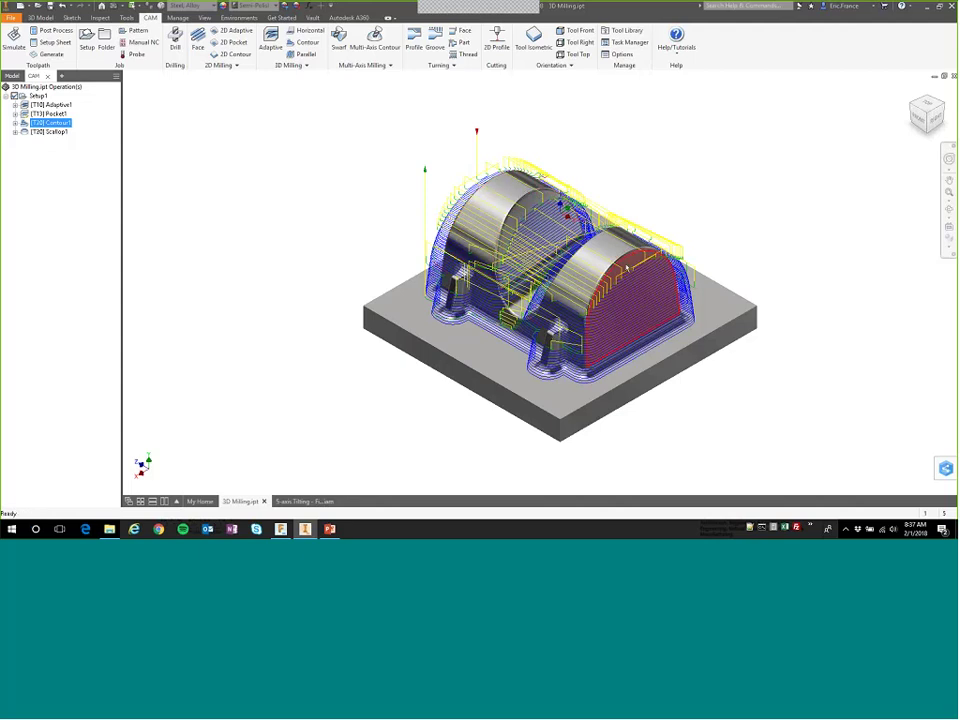
{"action": "left_click", "coordinate": [52, 132]}
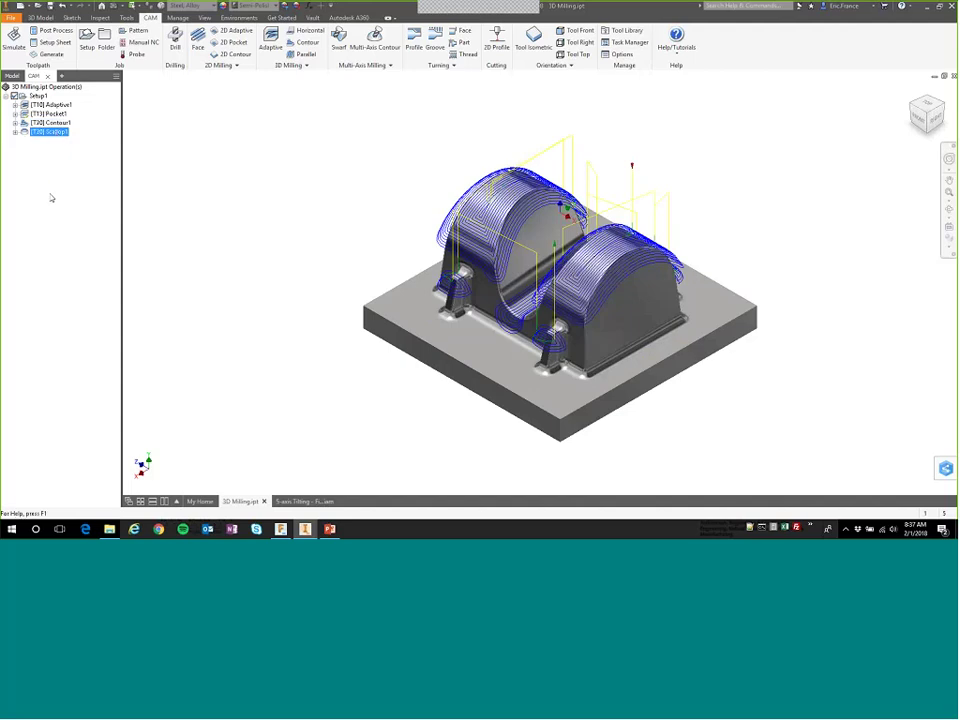
{"action": "left_click", "coordinate": [50, 122]}
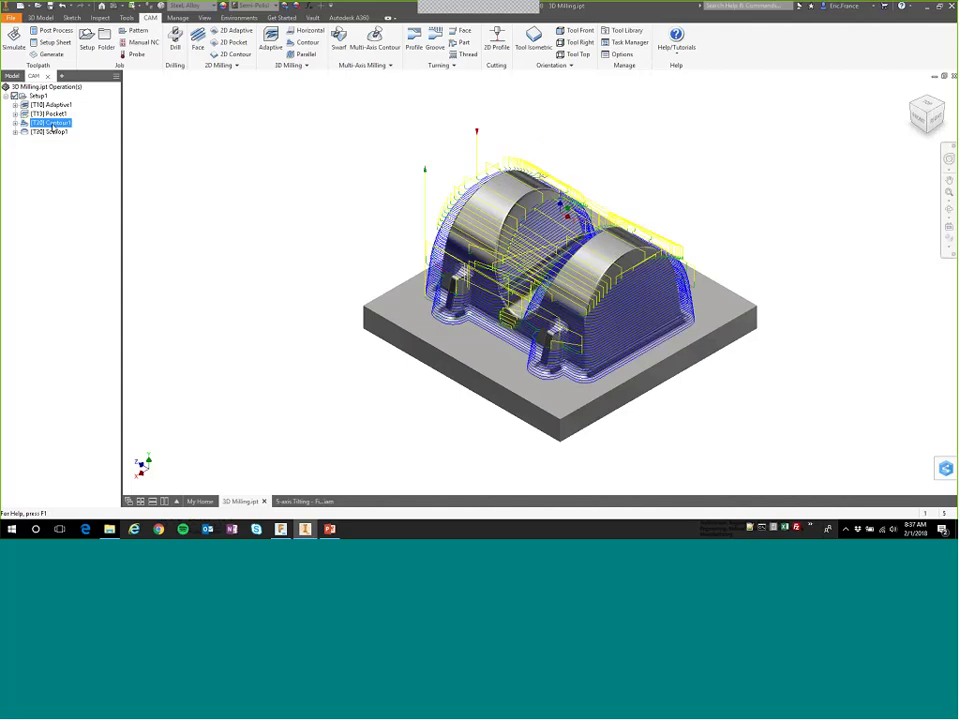
Inspect the slope angle limits in Contour1's geometry settings, and close the operation.
{"action": "right_click", "coordinate": [52, 126]}
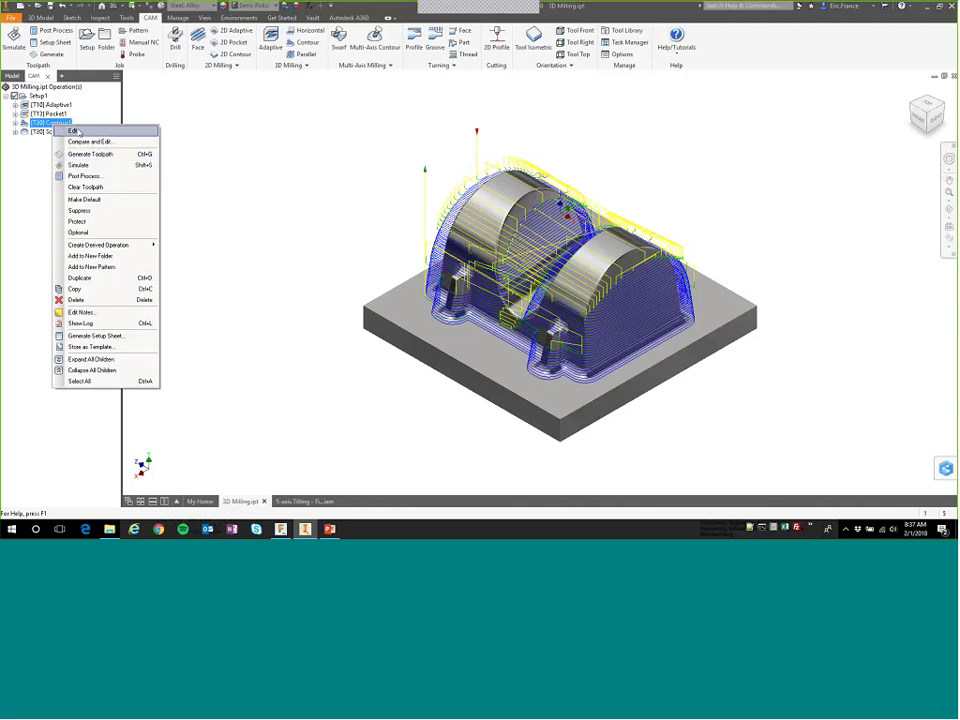
{"action": "left_click", "coordinate": [75, 131]}
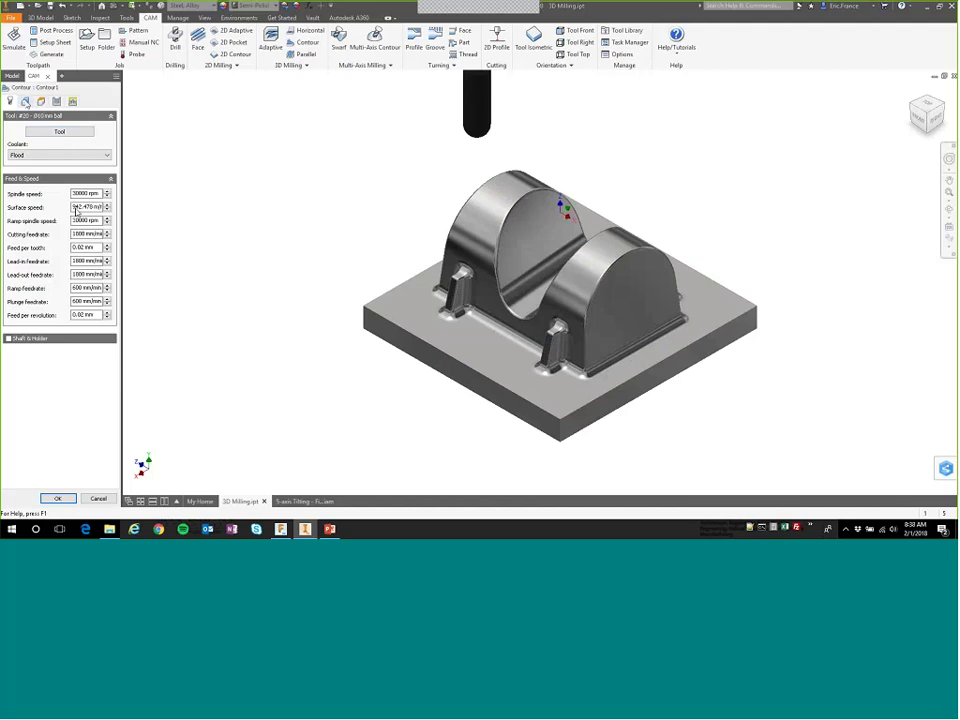
{"action": "left_click", "coordinate": [40, 101]}
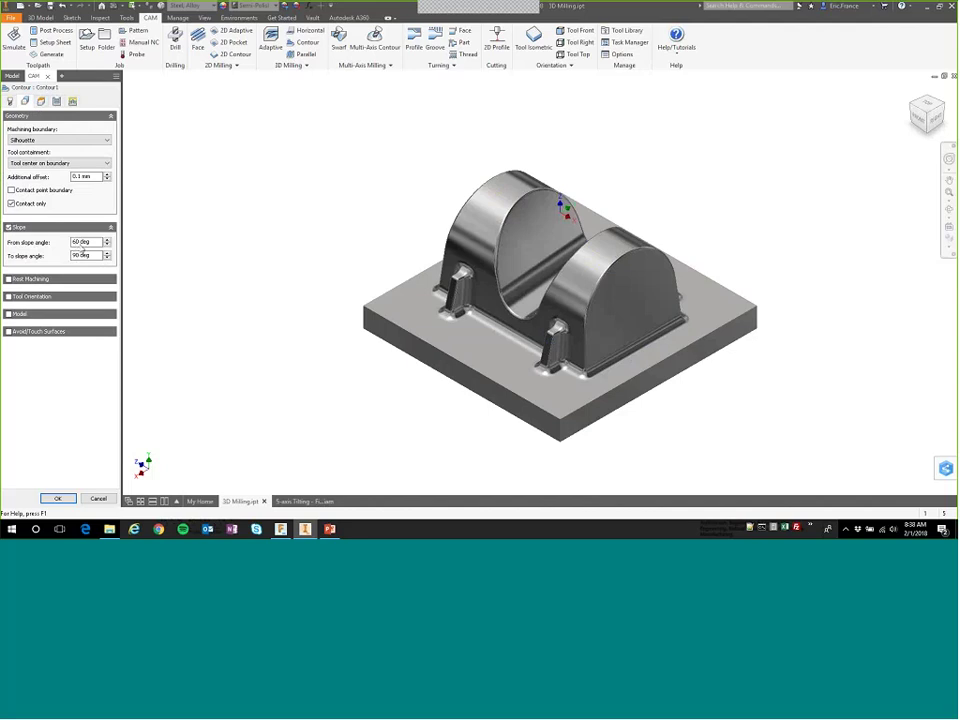
{"action": "mouse_move", "coordinate": [83, 248]}
{"action": "left_click", "coordinate": [57, 498]}
Inspect Scallop1's slope angles and avoid/touch surface settings, and leave the operation without changes.
{"action": "right_click", "coordinate": [53, 132]}
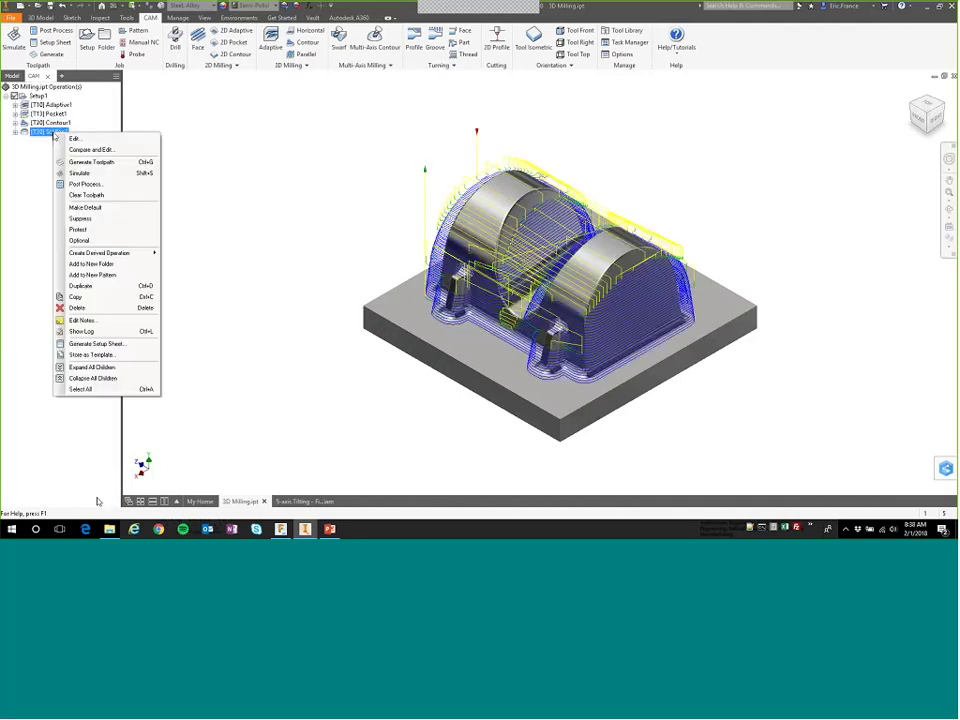
{"action": "left_click", "coordinate": [58, 138]}
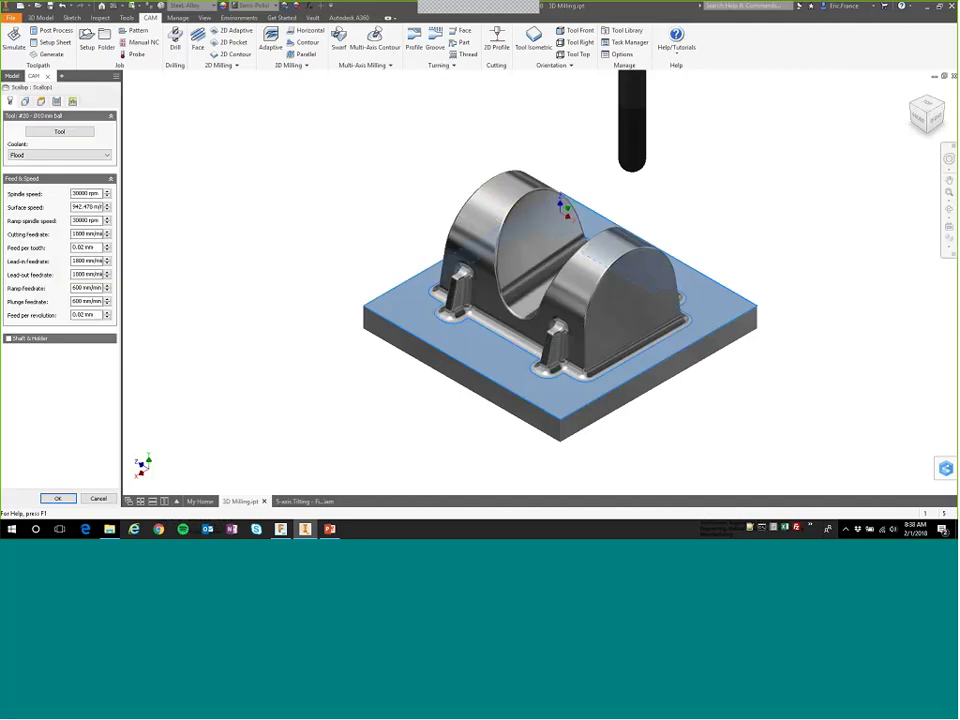
{"action": "left_click", "coordinate": [25, 101]}
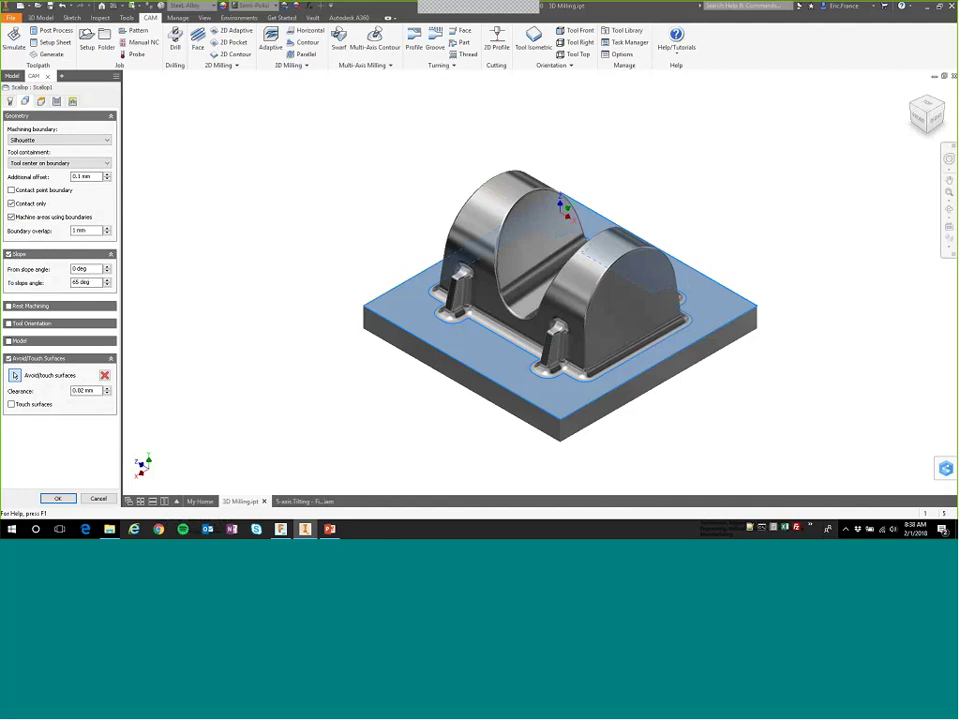
{"action": "left_click", "coordinate": [98, 498]}
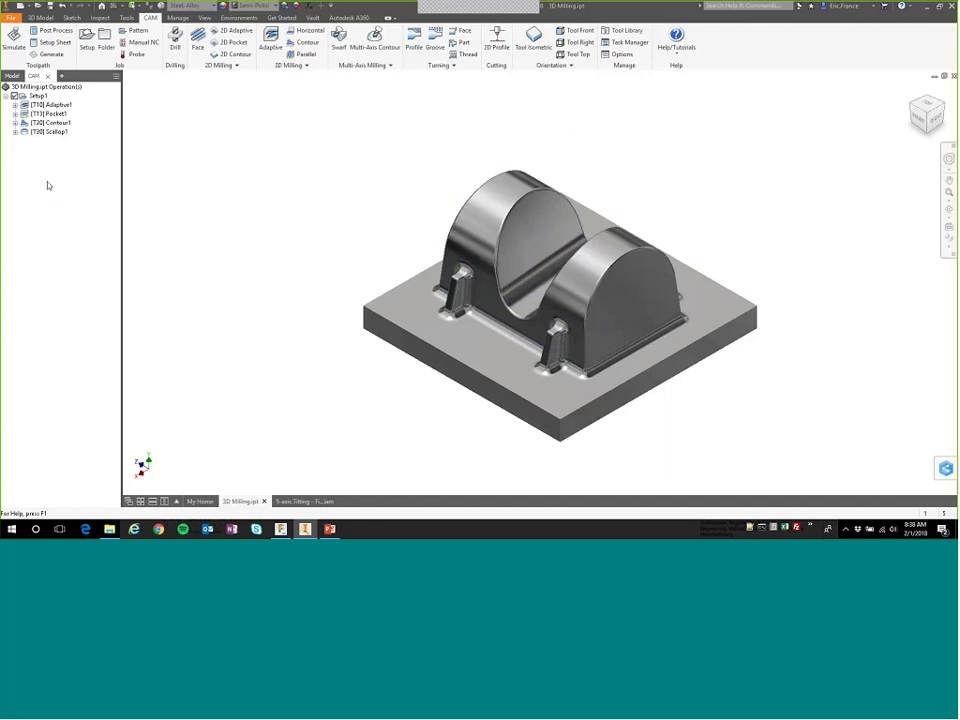
Create a new 3D Scallop operation and assign it the #21 Ø6 mm ball mill from the personal tool library.
{"action": "right_click", "coordinate": [52, 157]}
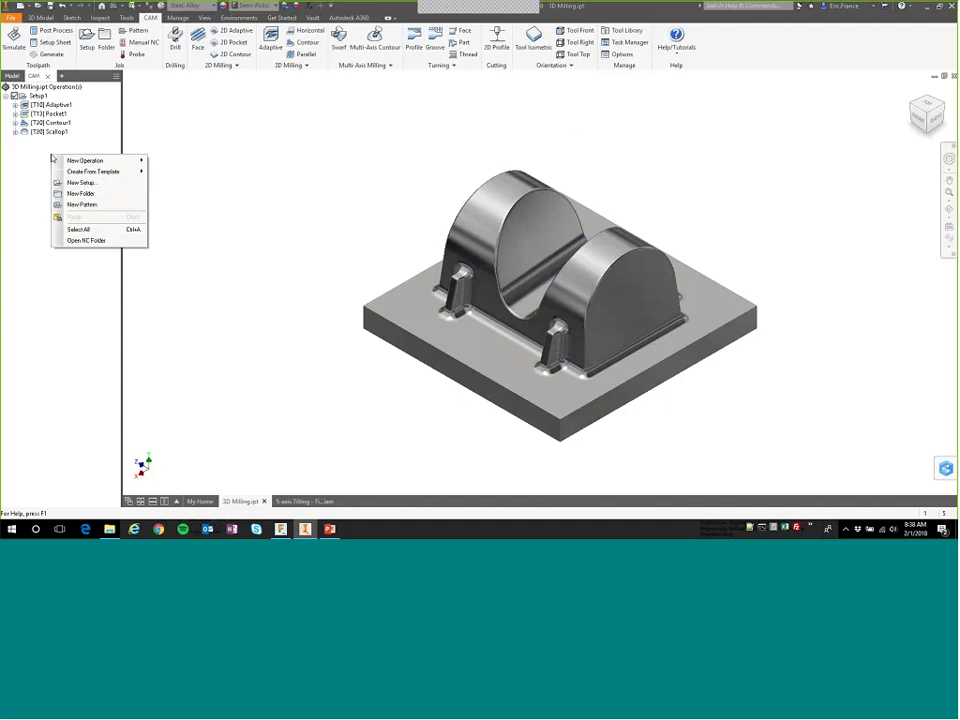
{"action": "mouse_move", "coordinate": [76, 162]}
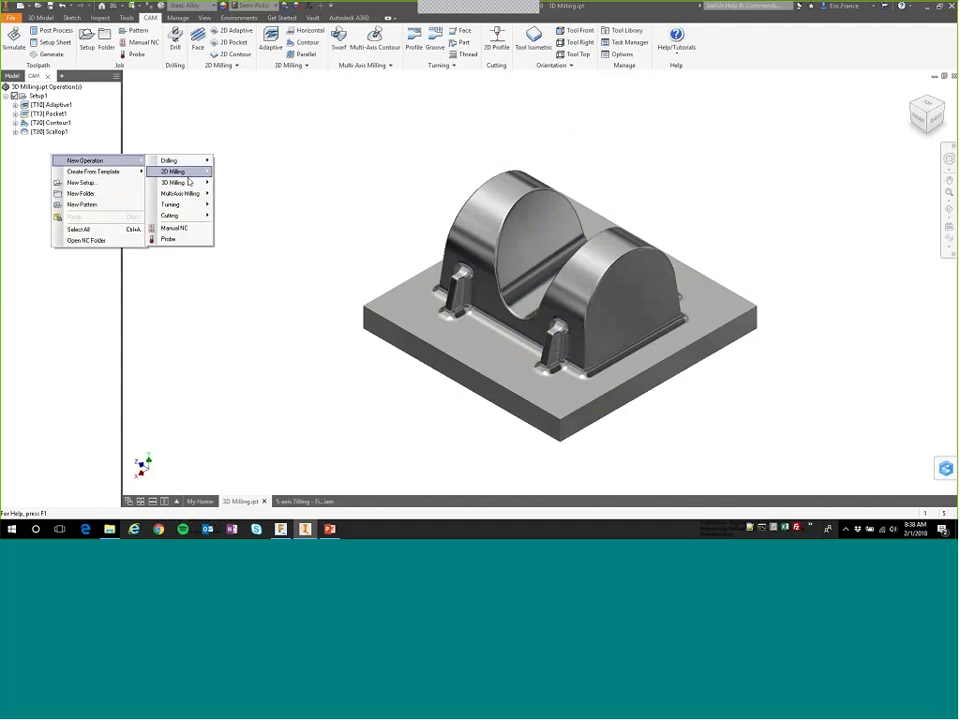
{"action": "mouse_move", "coordinate": [189, 182]}
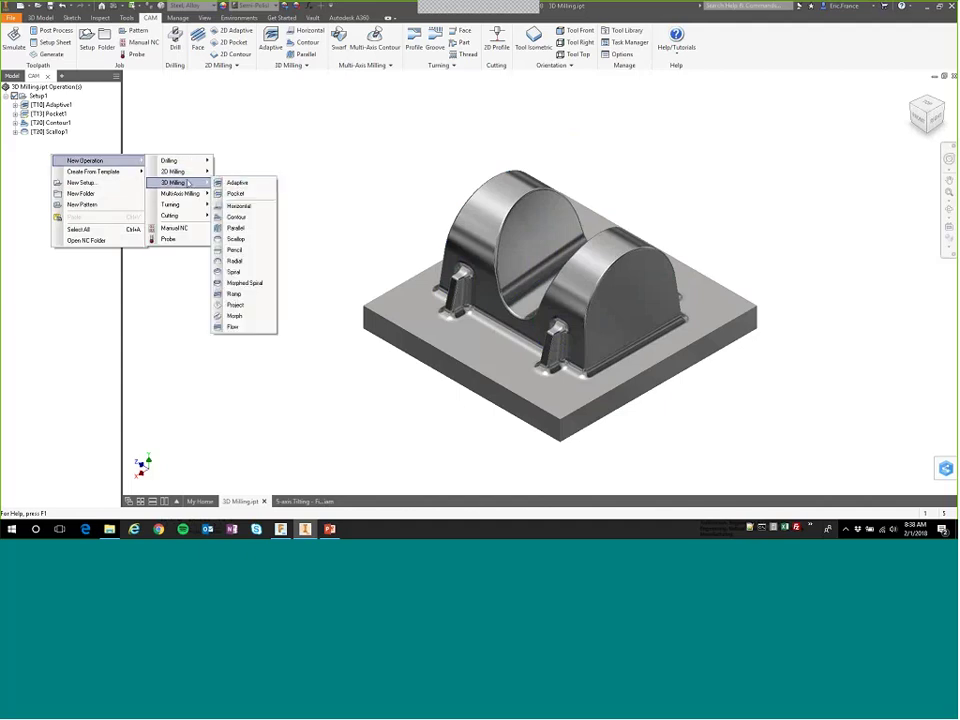
{"action": "left_click", "coordinate": [236, 240]}
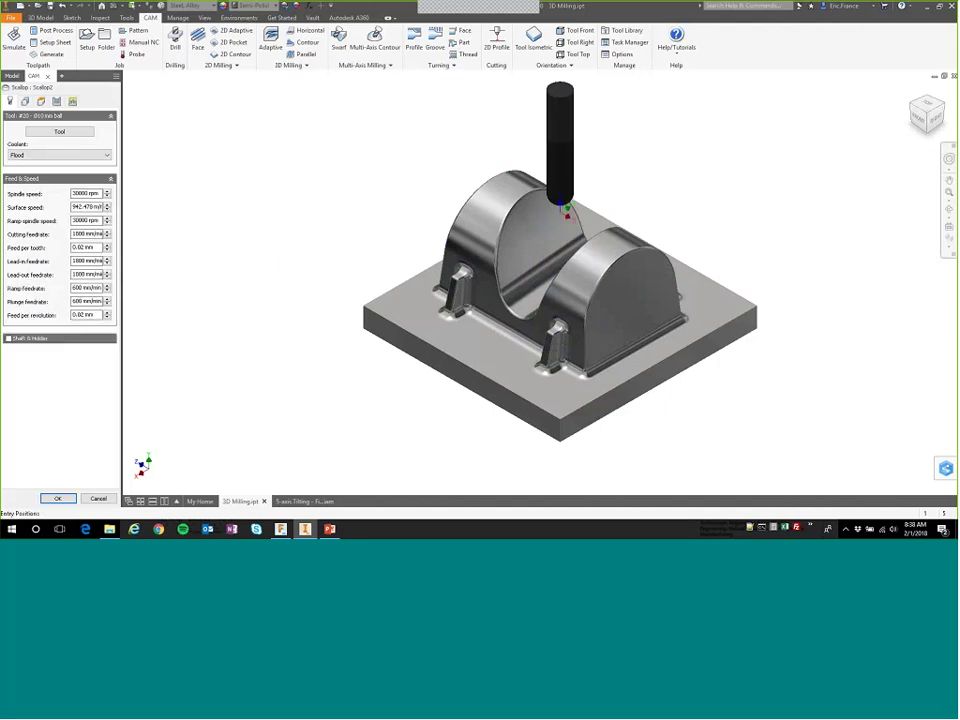
{"action": "left_click", "coordinate": [59, 132]}
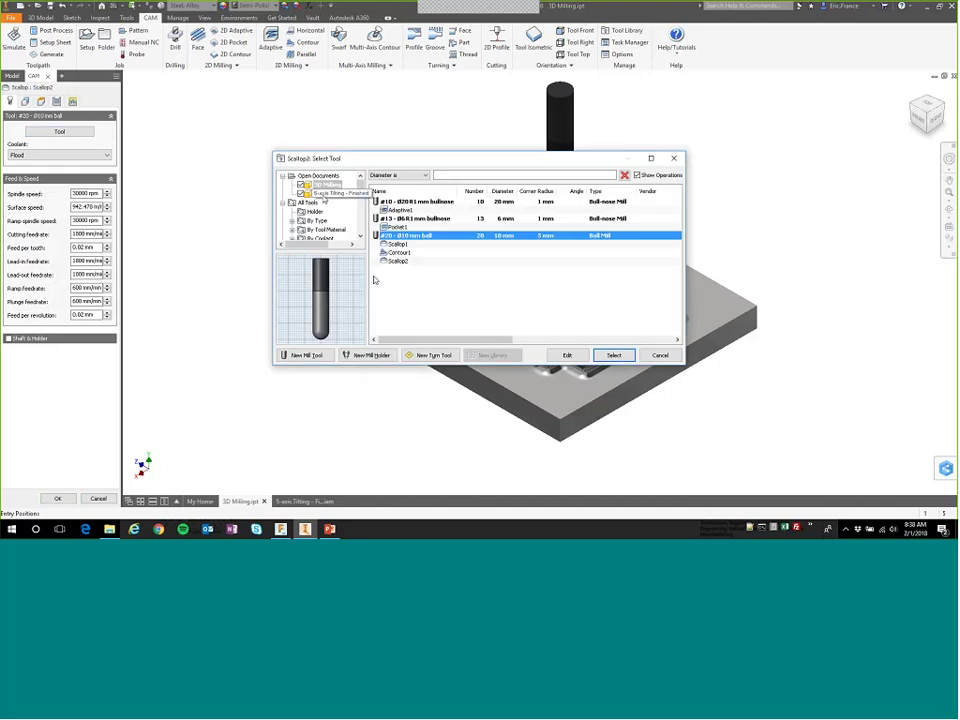
{"action": "left_click", "coordinate": [360, 223]}
{"action": "left_click", "coordinate": [322, 202]}
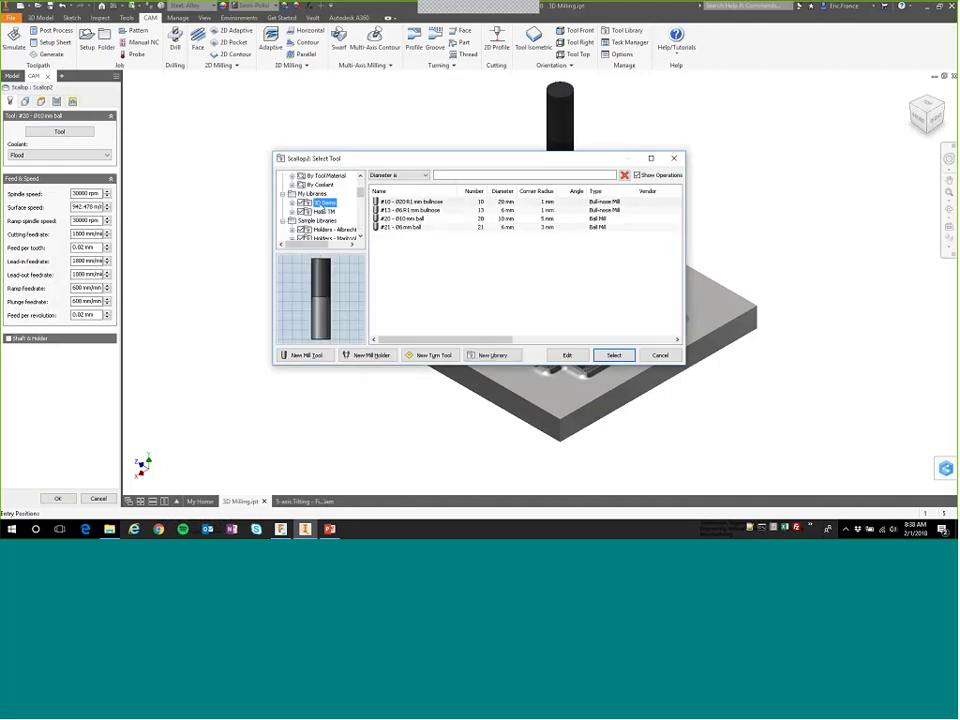
{"action": "left_click", "coordinate": [407, 229]}
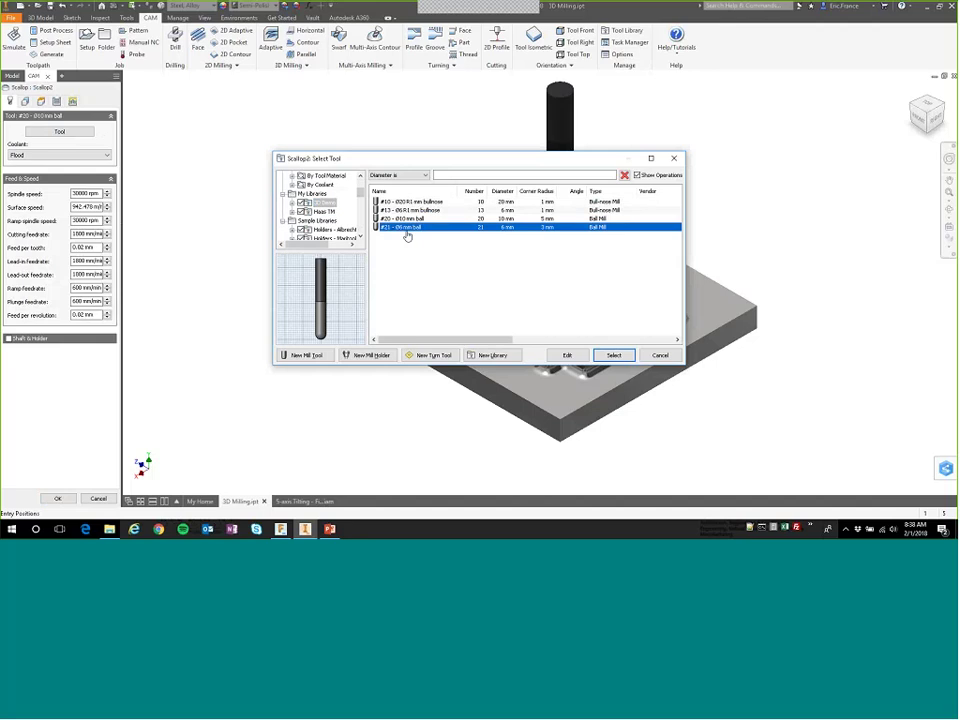
{"action": "left_click", "coordinate": [615, 357]}
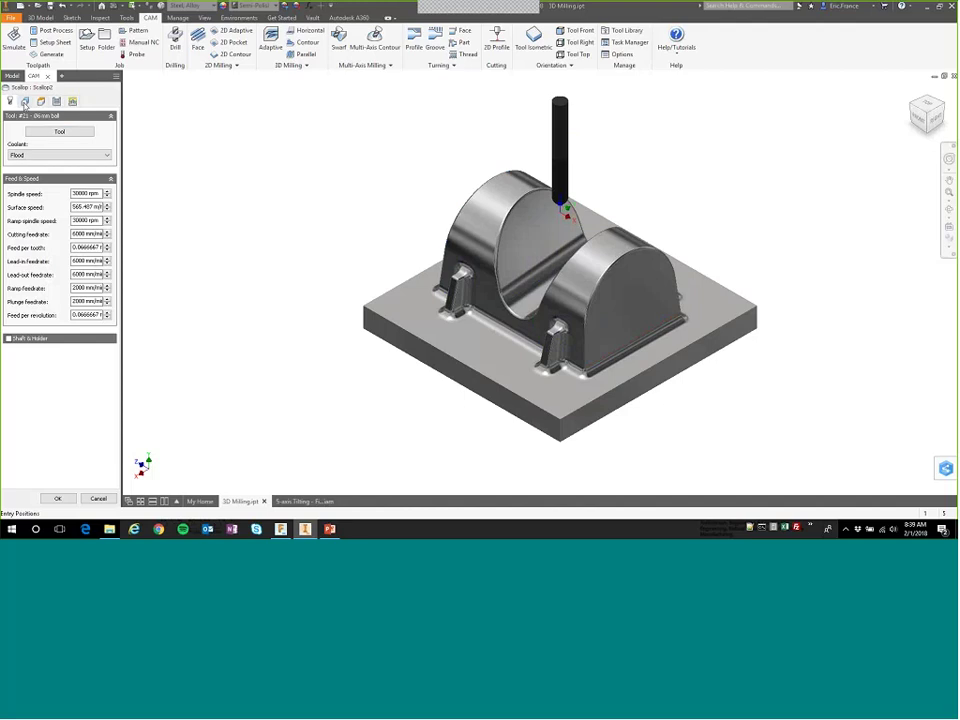
Set the scallop passes to a 0.02 mm tolerance, Inside -> out direction and 1 mm stepover.
{"action": "left_click", "coordinate": [57, 101]}
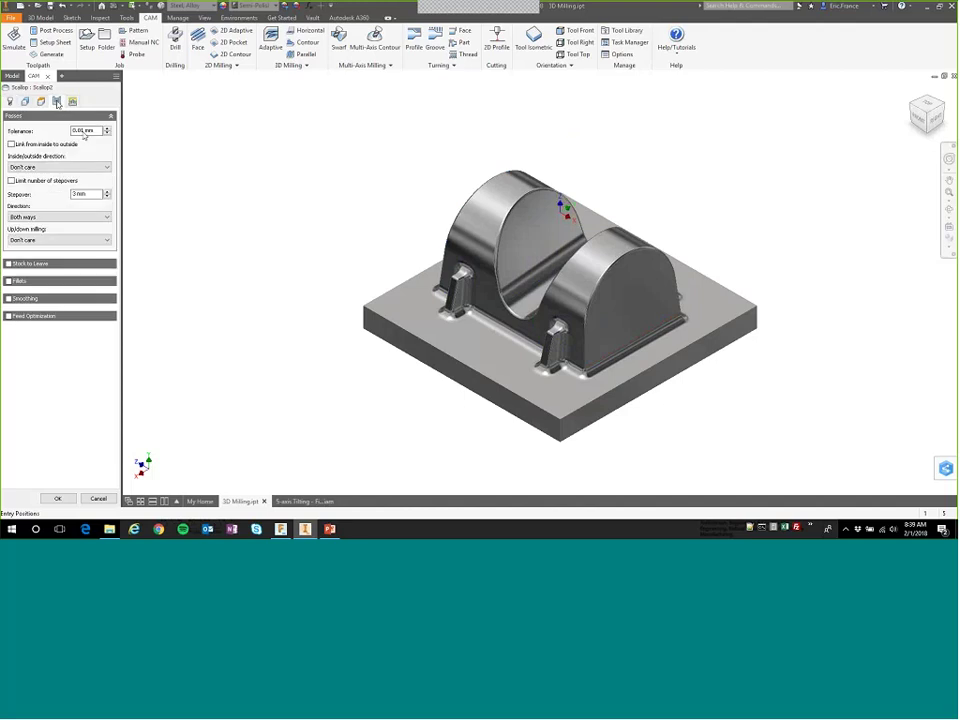
{"action": "left_click", "coordinate": [84, 131]}
{"action": "left_click", "coordinate": [24, 168]}
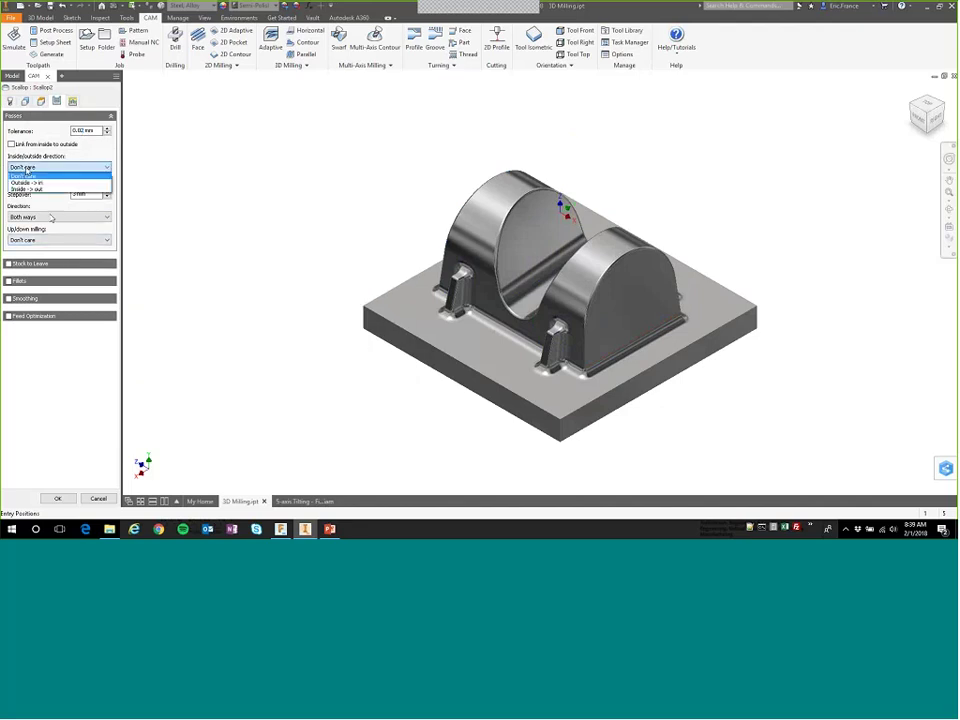
{"action": "left_click", "coordinate": [26, 189]}
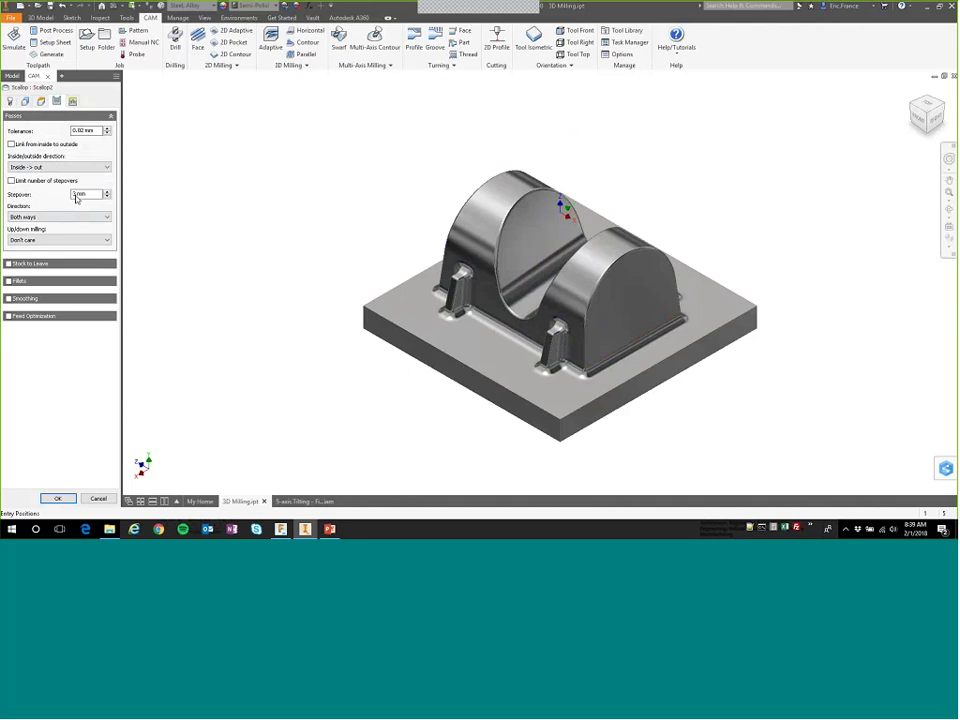
{"action": "left_click_drag", "start_coordinate": [77, 196], "coordinate": [66, 202]}
{"action": "type", "text": "1"}
Enable stock to leave with 0.05 mm radial and 0.05 mm axial, and generate the new scallop toolpath.
{"action": "left_click", "coordinate": [9, 264]}
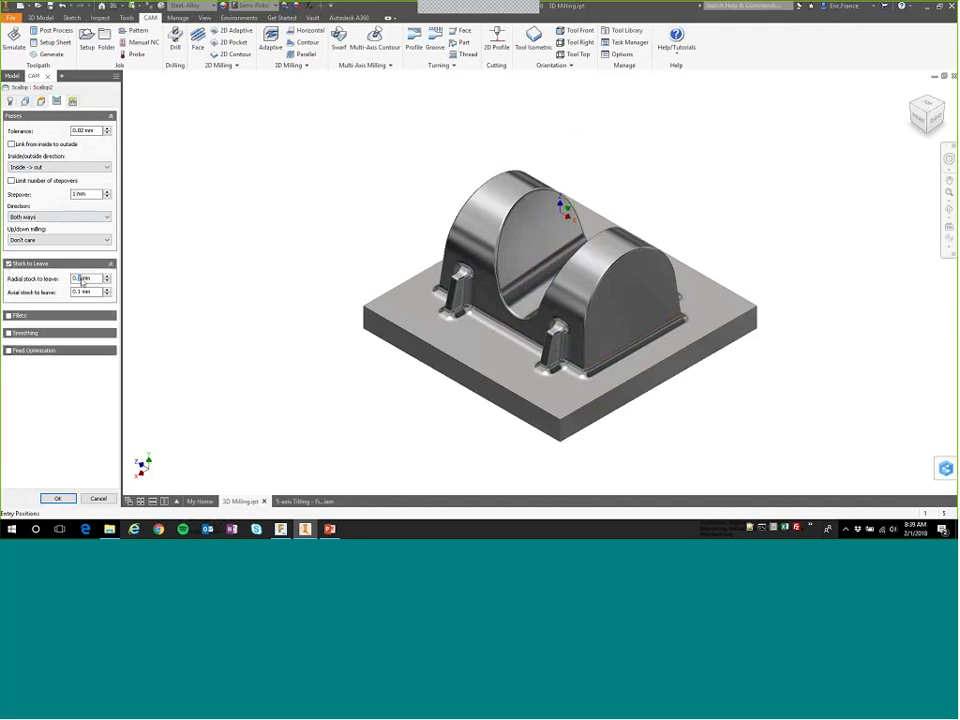
{"action": "mouse_move", "coordinate": [72, 283]}
{"action": "type", "text": "5"}
{"action": "left_click", "coordinate": [81, 293]}
{"action": "mouse_move", "coordinate": [83, 296]}
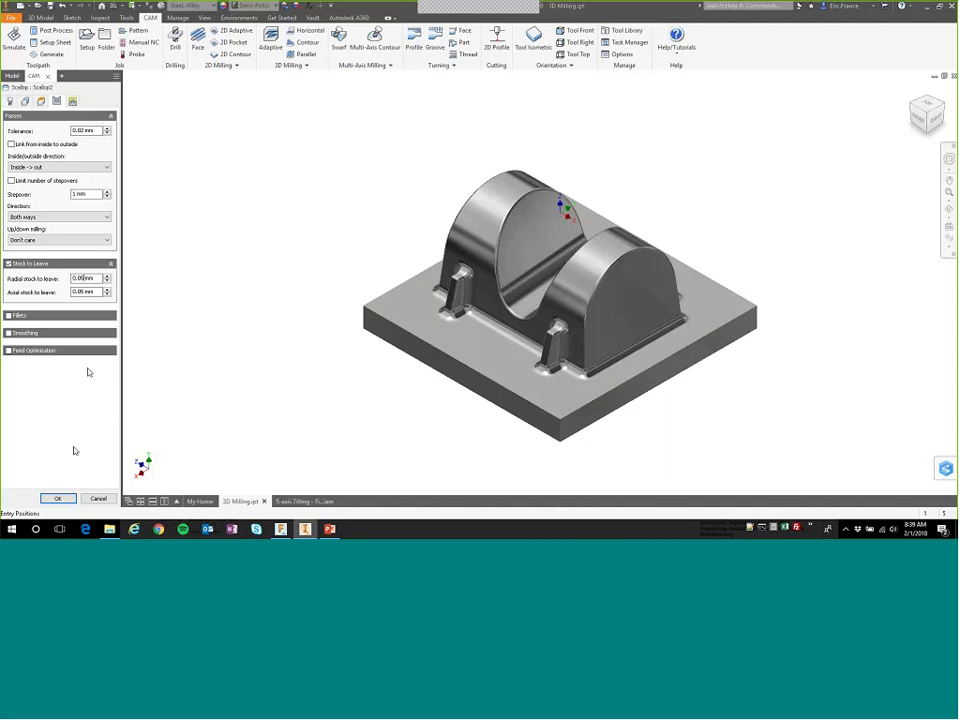
{"action": "left_click", "coordinate": [57, 499]}
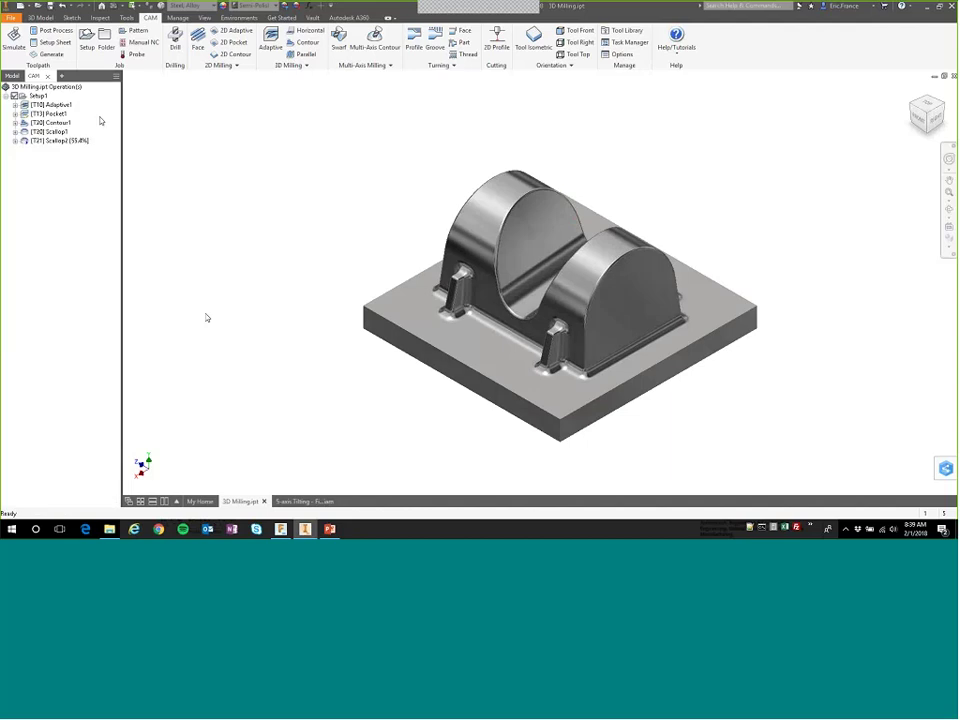
Display the Scallop2 toolpath on the part and clear the selection.
{"action": "left_click", "coordinate": [54, 143]}
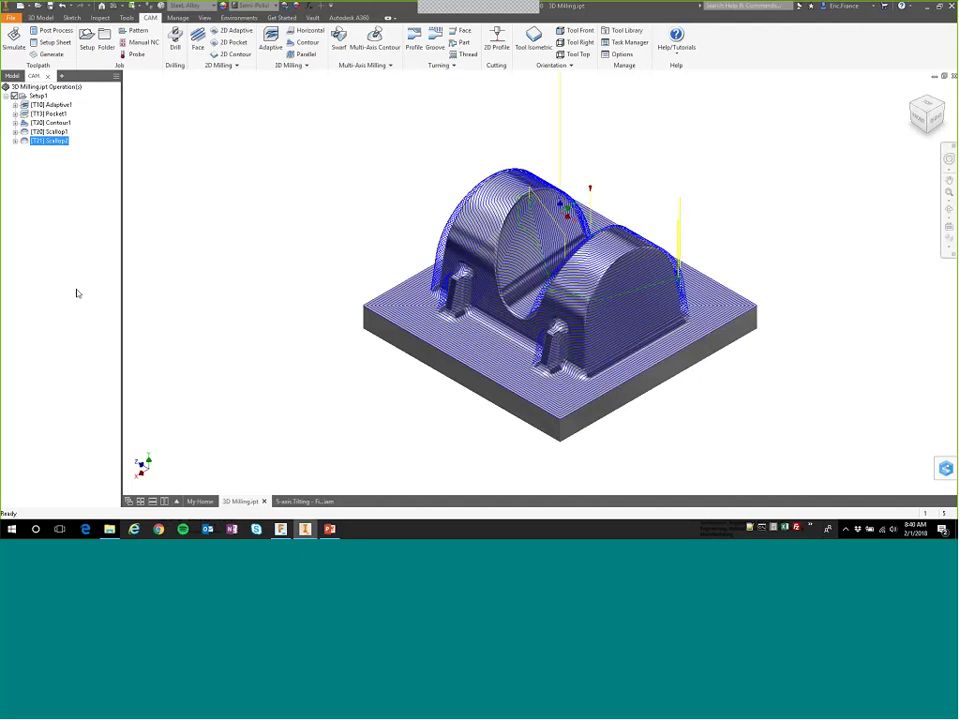
{"action": "left_click", "coordinate": [50, 199]}
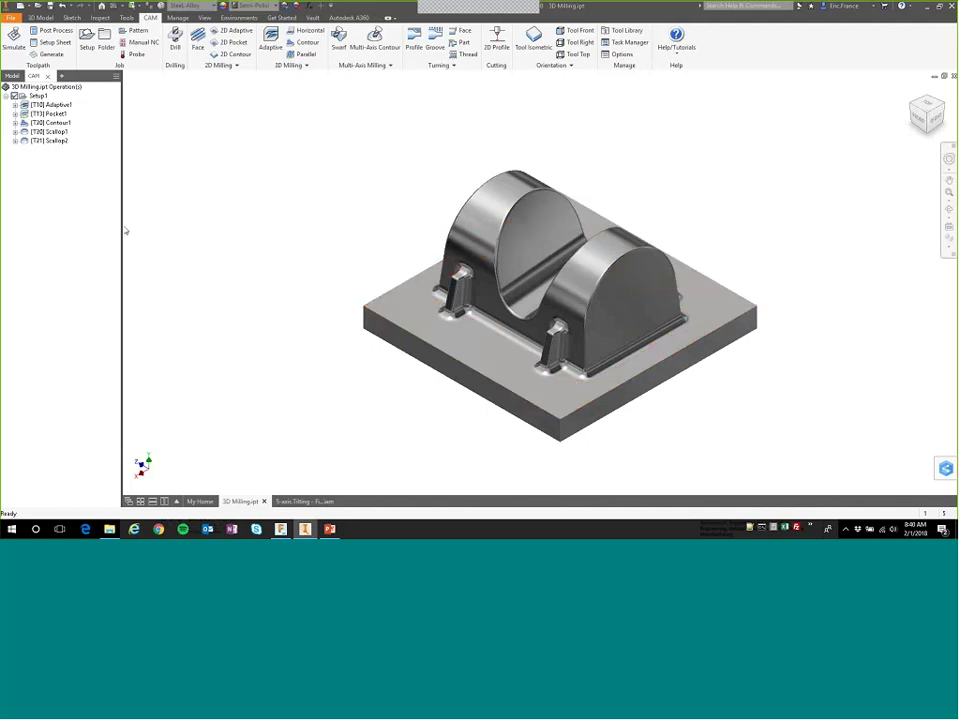
Create a new 3D Horizontal operation and assign it the #13 Ø6 R1 mm bullnose mill.
{"action": "right_click", "coordinate": [34, 187]}
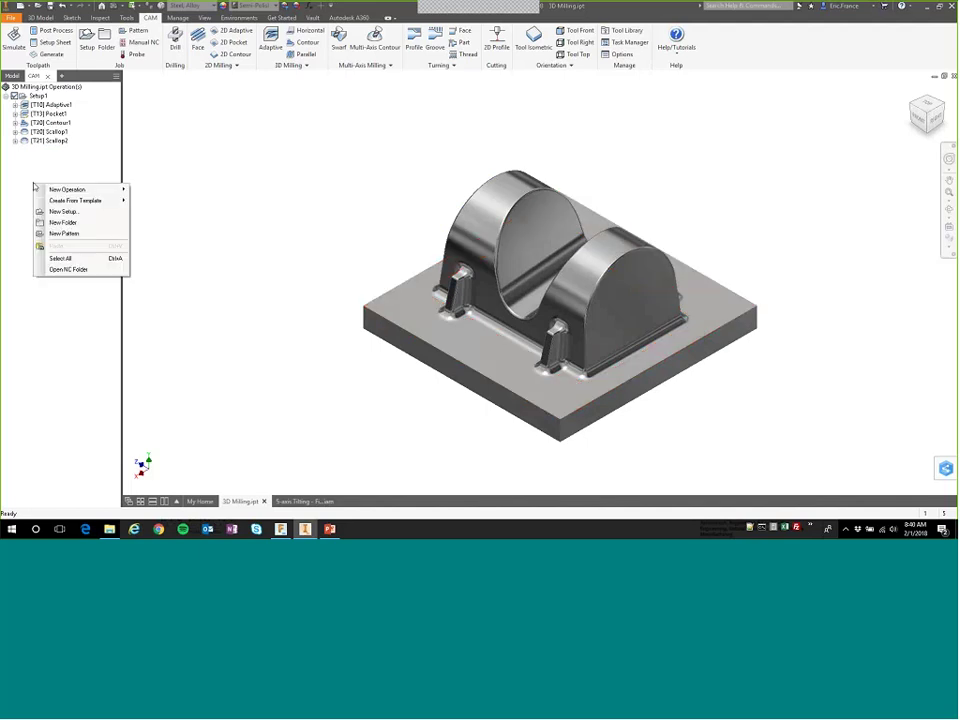
{"action": "mouse_move", "coordinate": [100, 189]}
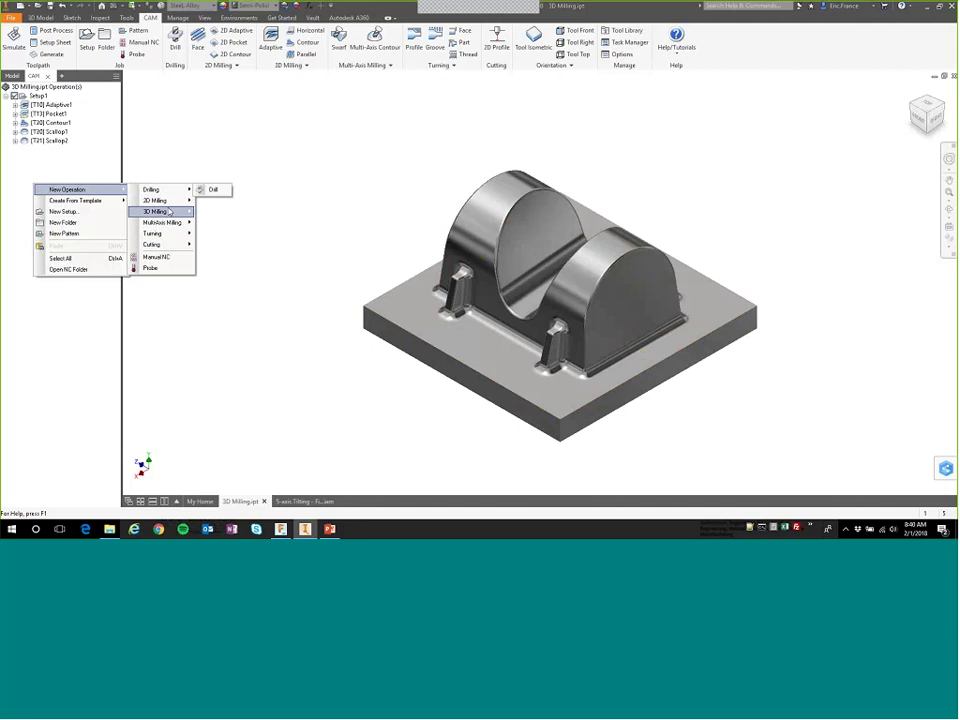
{"action": "mouse_move", "coordinate": [155, 211]}
{"action": "left_click", "coordinate": [218, 236]}
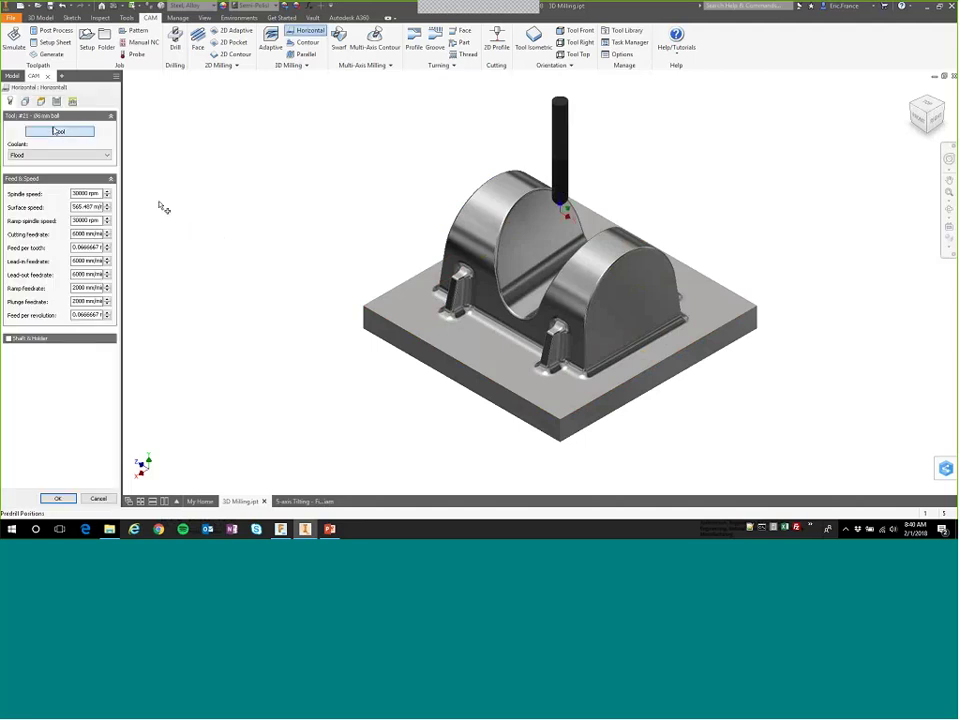
{"action": "left_click", "coordinate": [59, 131]}
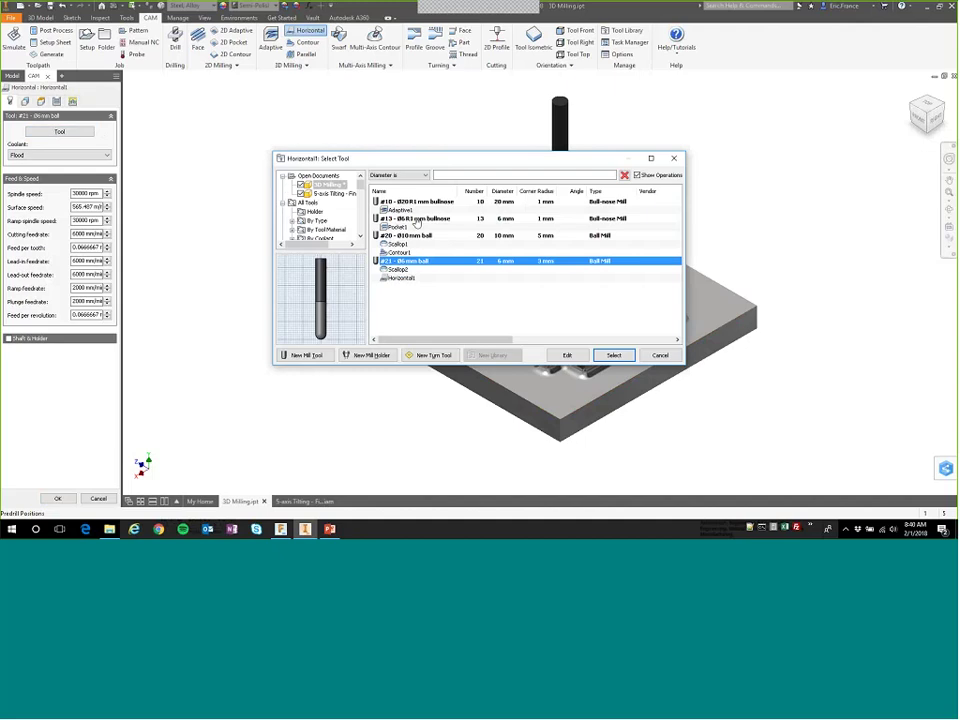
{"action": "left_click", "coordinate": [417, 220]}
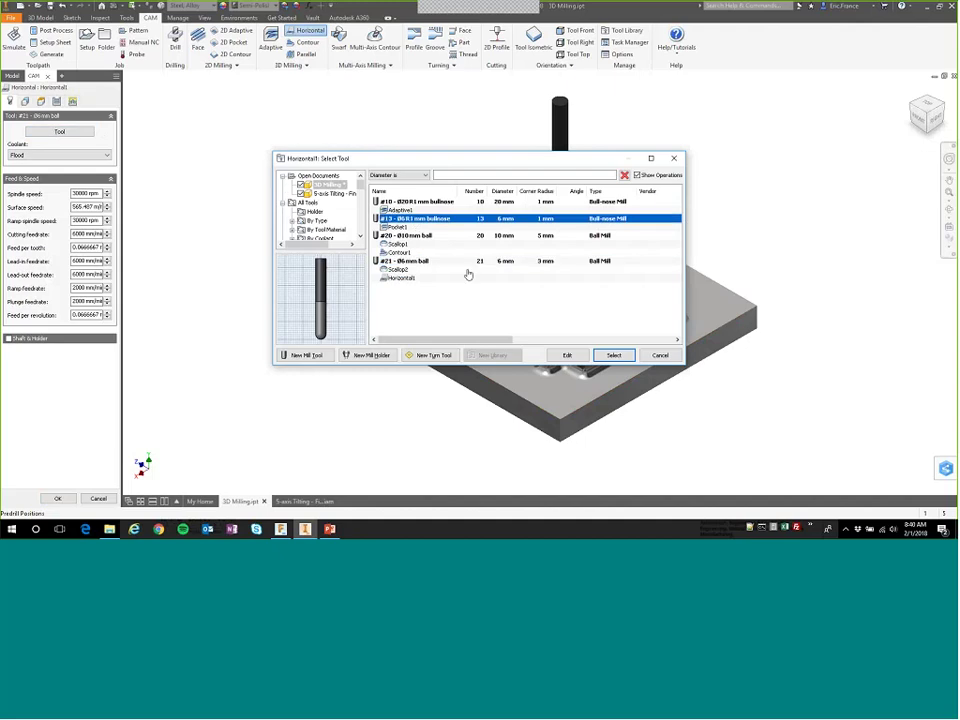
{"action": "left_click", "coordinate": [615, 356]}
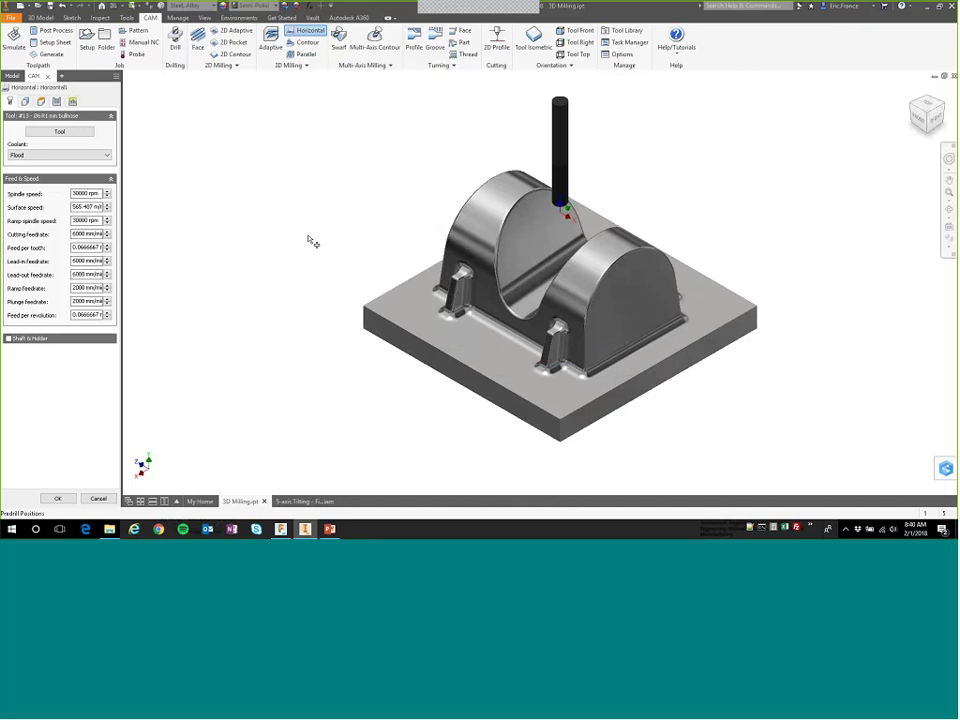
Reference the Horizontal operation's top height to a selected fillet edge at the foot of the boss, just above the base plate.
{"action": "left_click", "coordinate": [25, 102]}
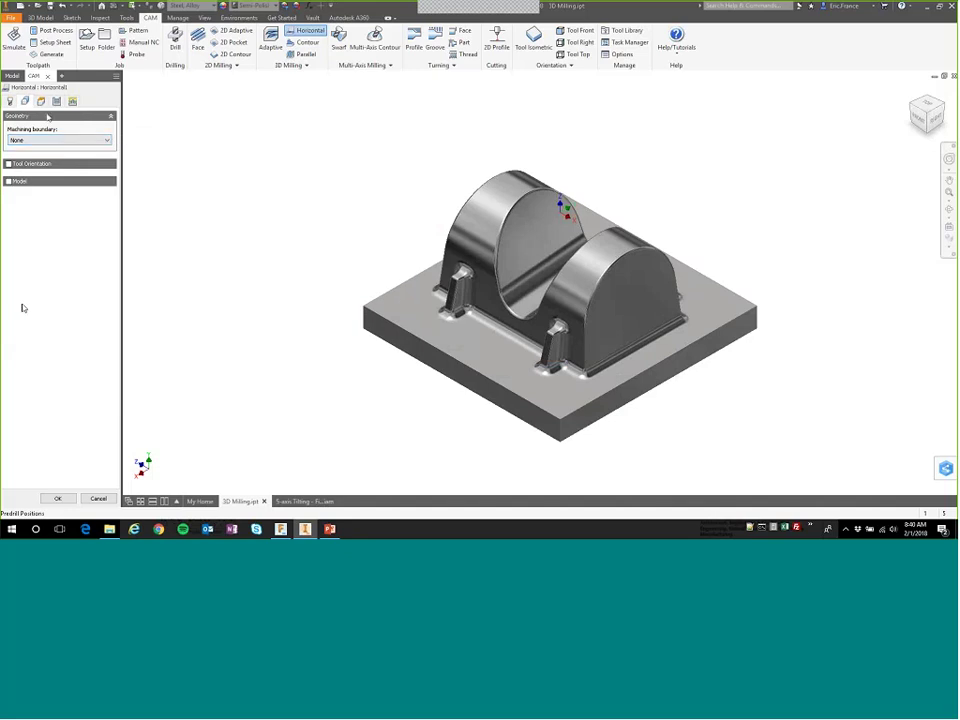
{"action": "left_click", "coordinate": [41, 103]}
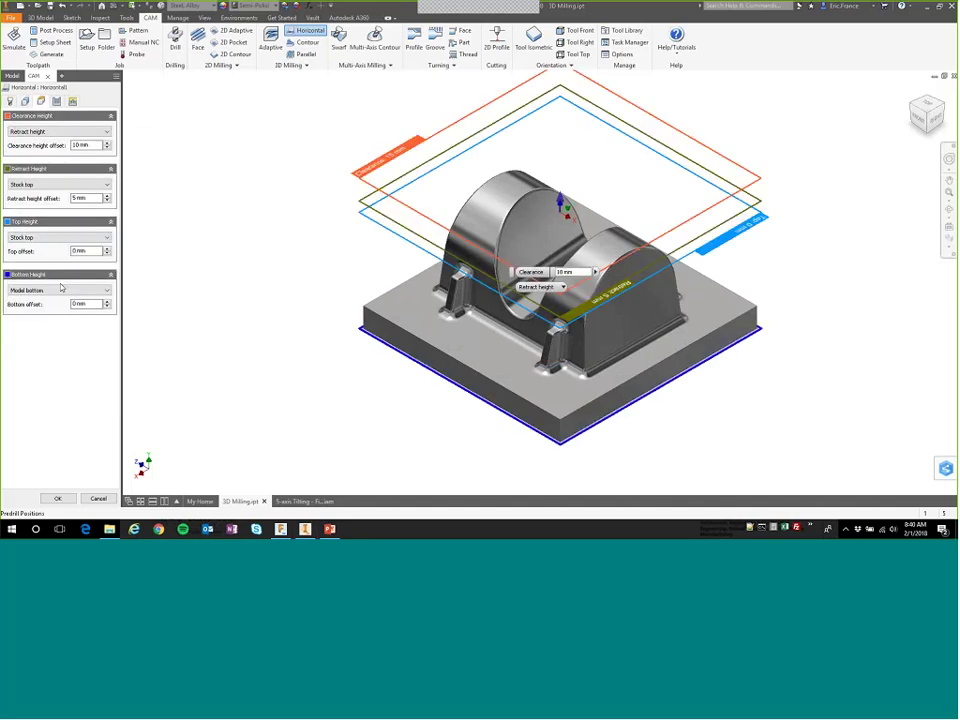
{"action": "left_click", "coordinate": [58, 237]}
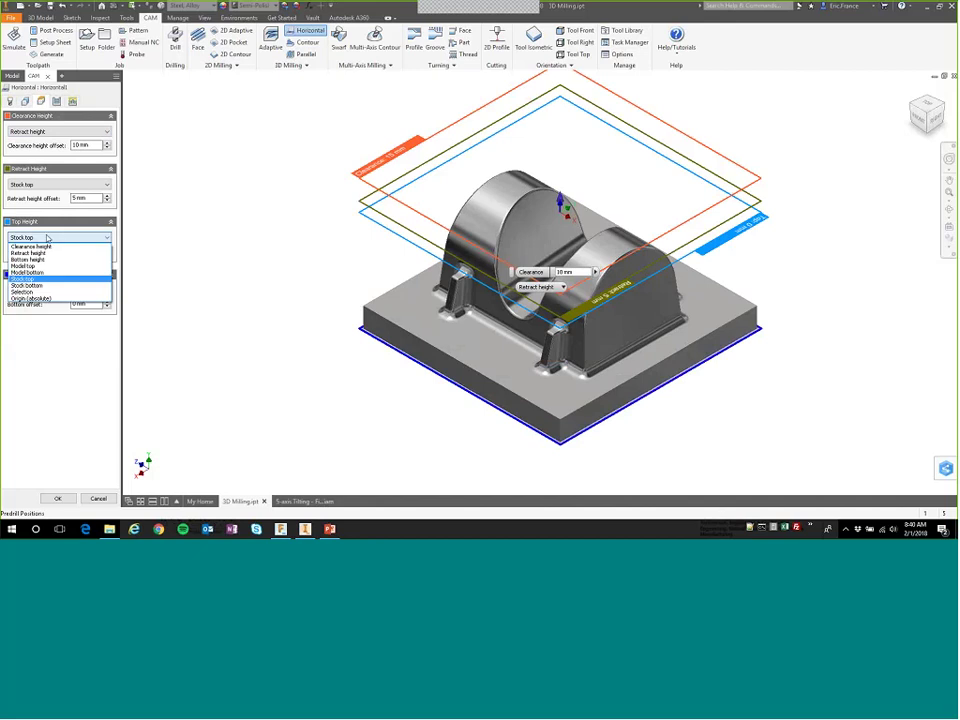
{"action": "left_click", "coordinate": [25, 291]}
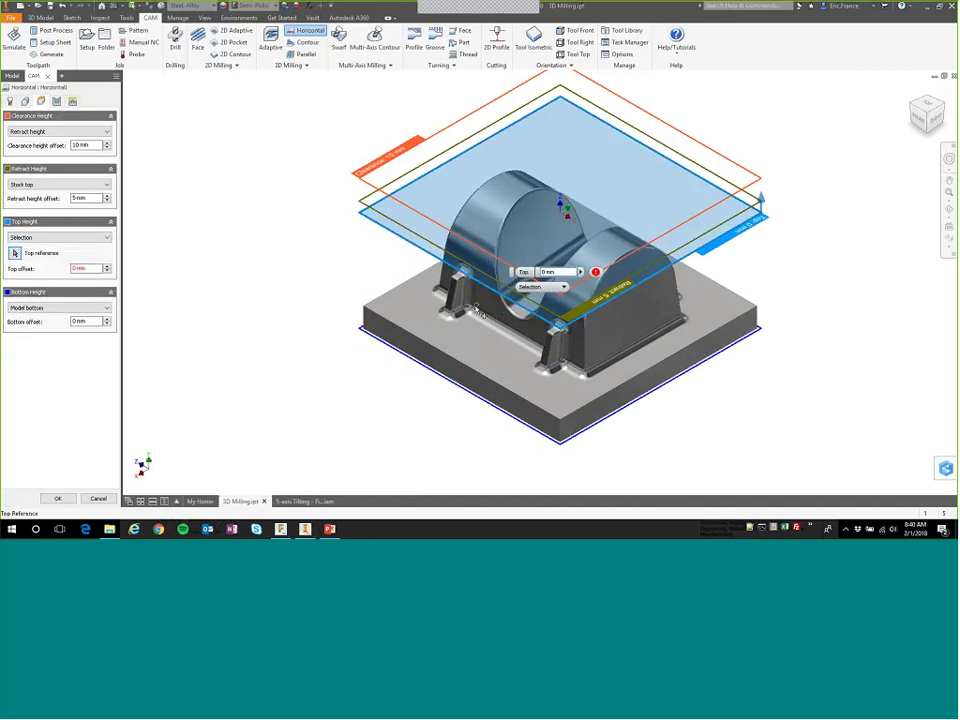
{"action": "left_click", "coordinate": [476, 310]}
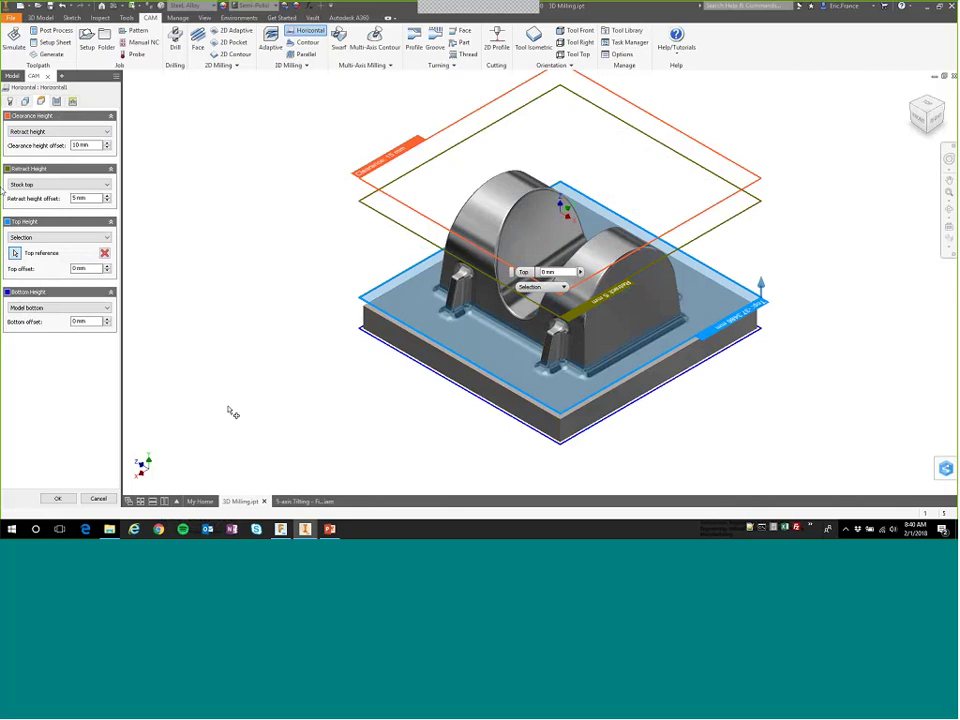
Set the Horizontal passes to a 0.02 mm tolerance and 1 mm smoothing deviation, and generate the toolpath.
{"action": "left_click", "coordinate": [56, 103]}
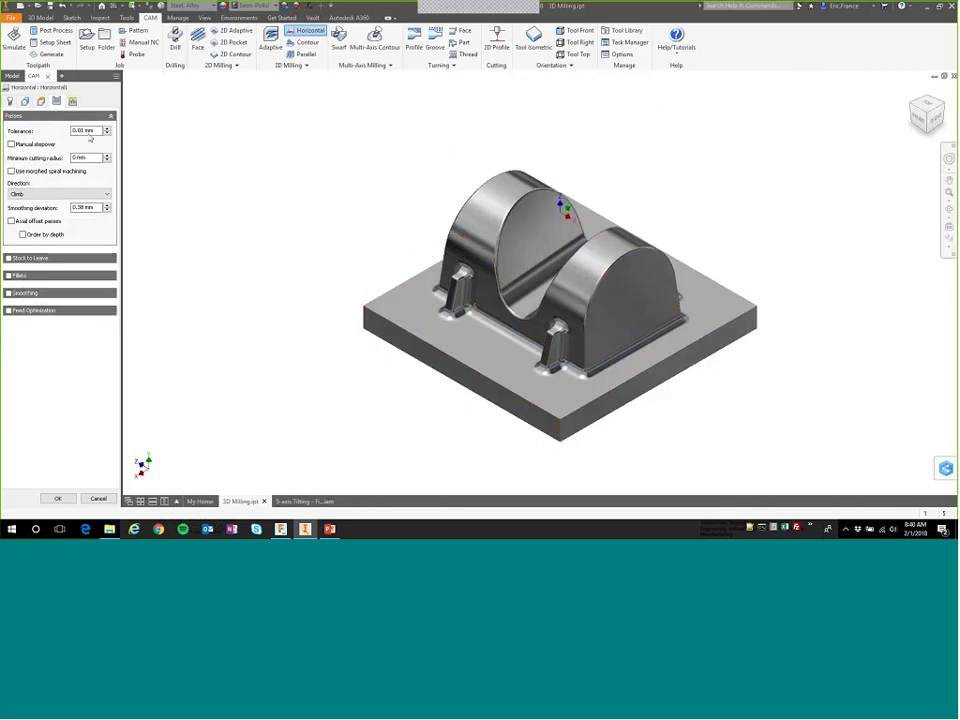
{"action": "left_click_drag", "start_coordinate": [86, 131], "coordinate": [81, 131]}
{"action": "type", "text": "2"}
{"action": "left_click", "coordinate": [73, 208]}
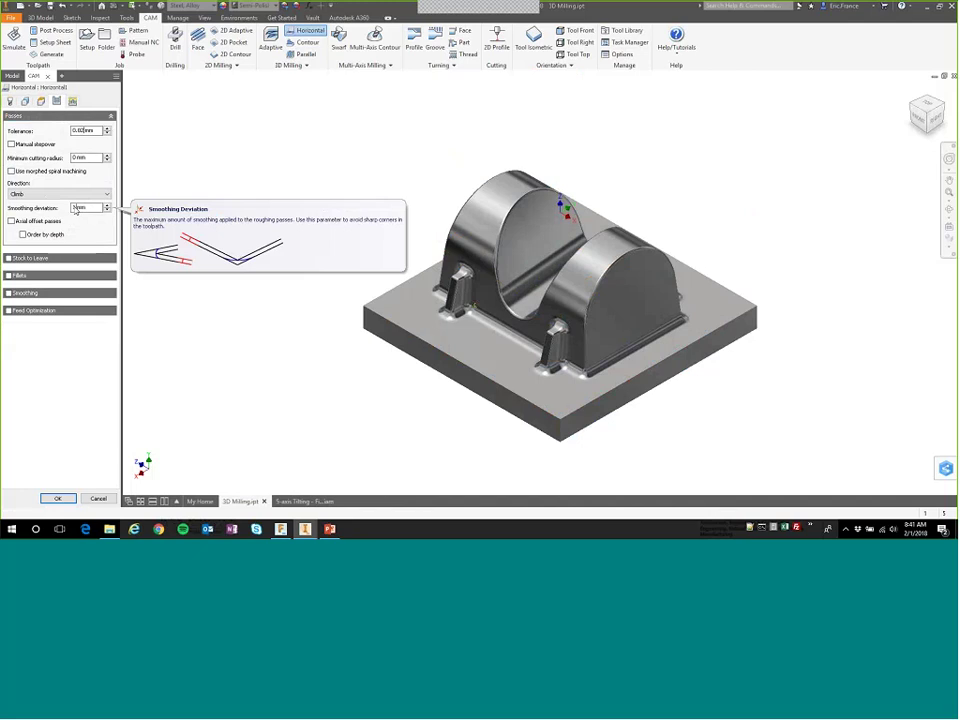
{"action": "key", "text": "BackSpace"}
{"action": "type", "text": "1"}
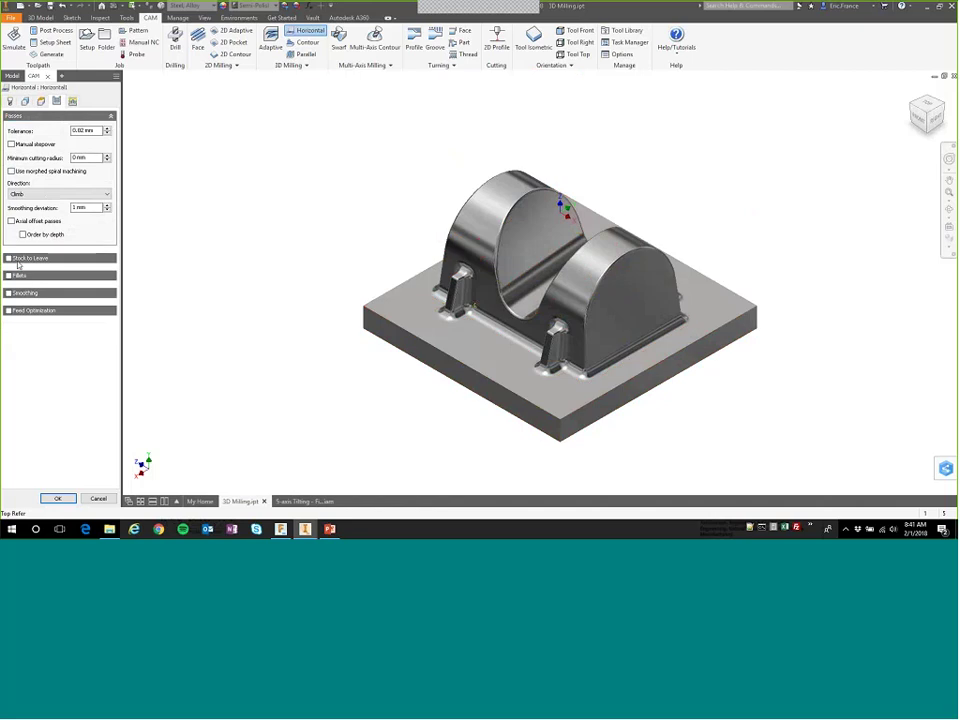
{"action": "left_click", "coordinate": [56, 499]}
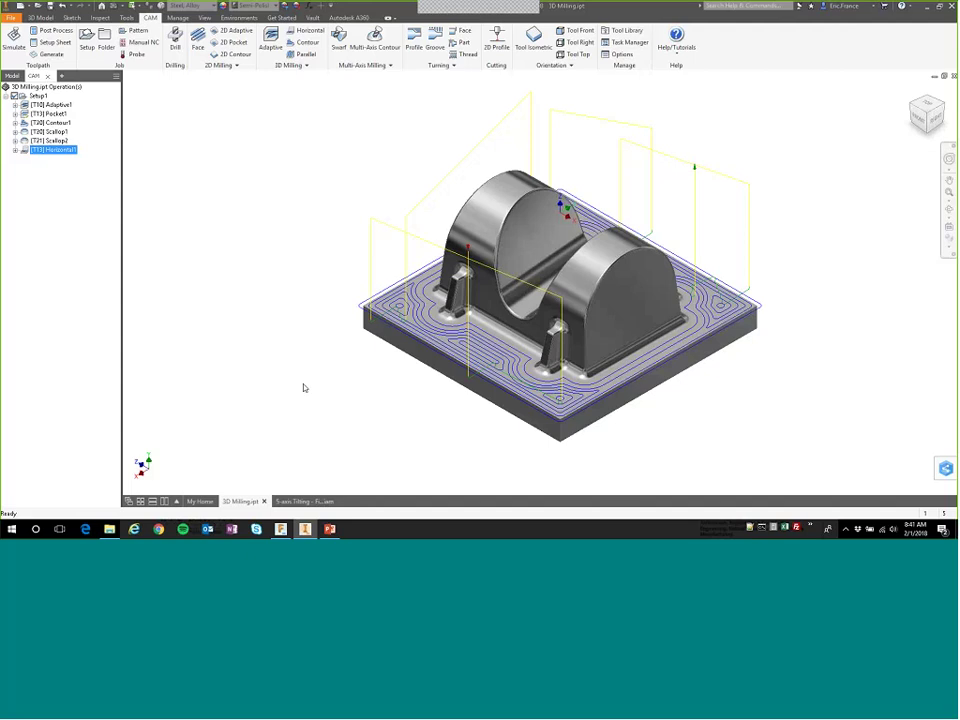
Create a new 3D Pencil operation and assign it the #21 Ø6 mm ball mill.
{"action": "left_click", "coordinate": [58, 193]}
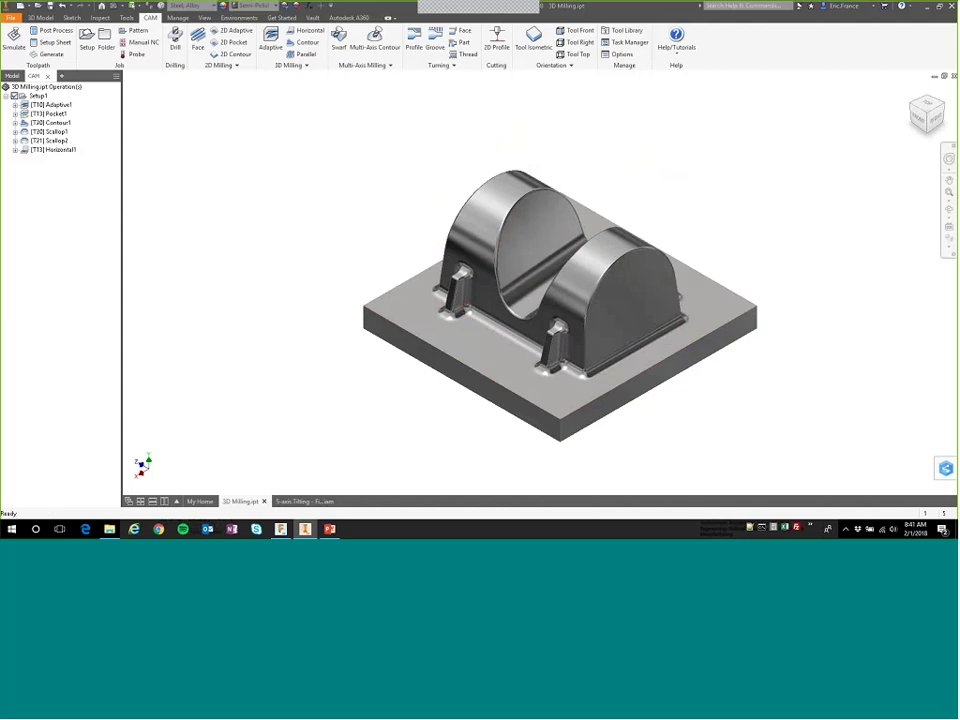
{"action": "right_click", "coordinate": [46, 209]}
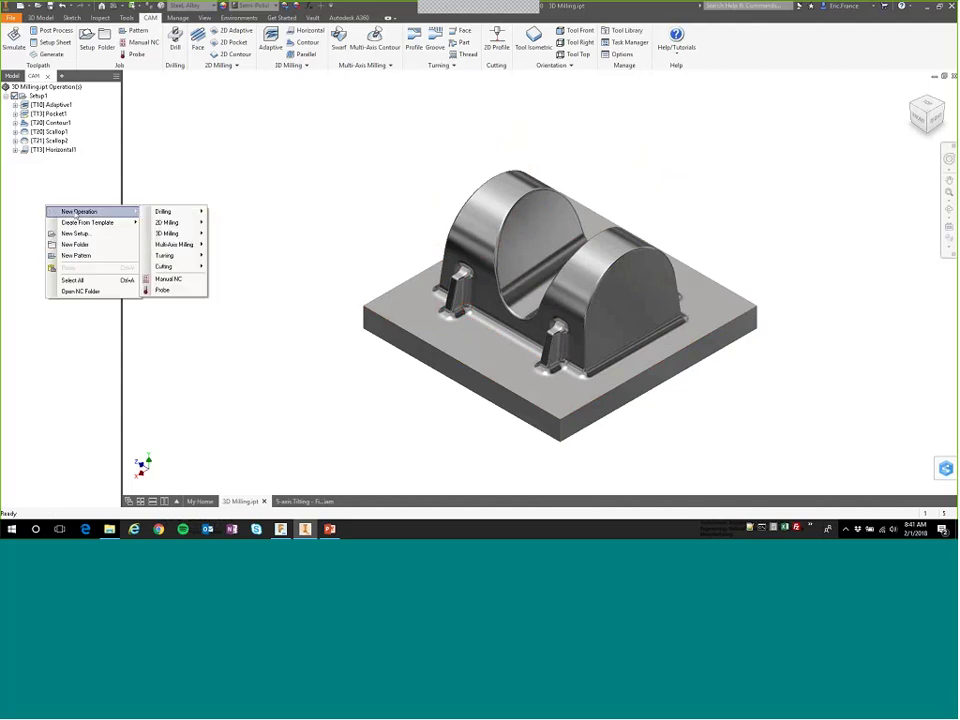
{"action": "mouse_move", "coordinate": [172, 233]}
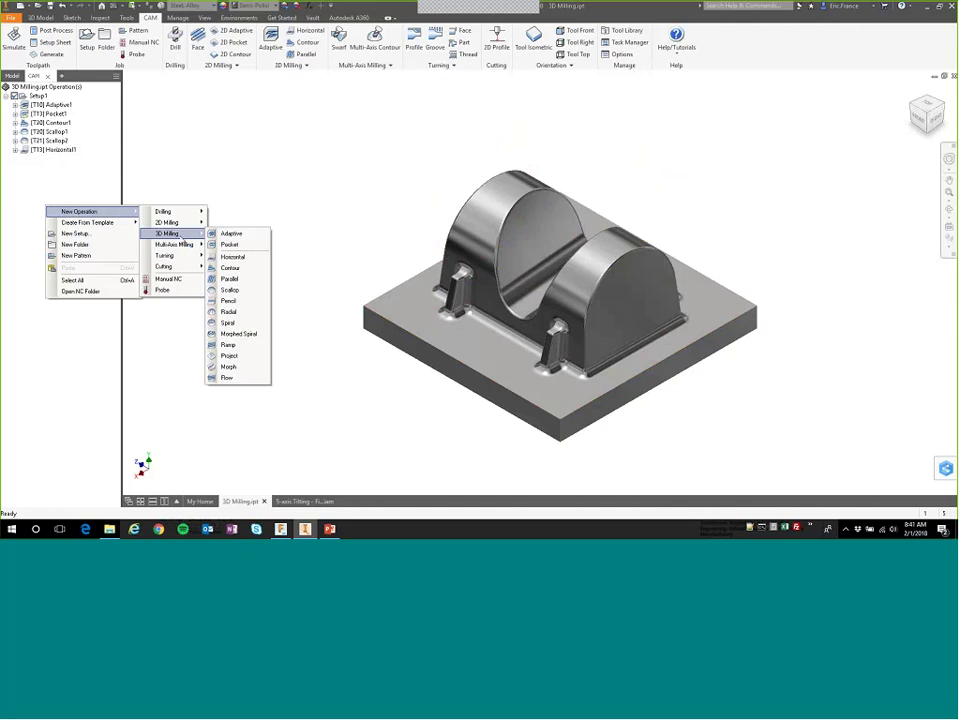
{"action": "left_click", "coordinate": [229, 301]}
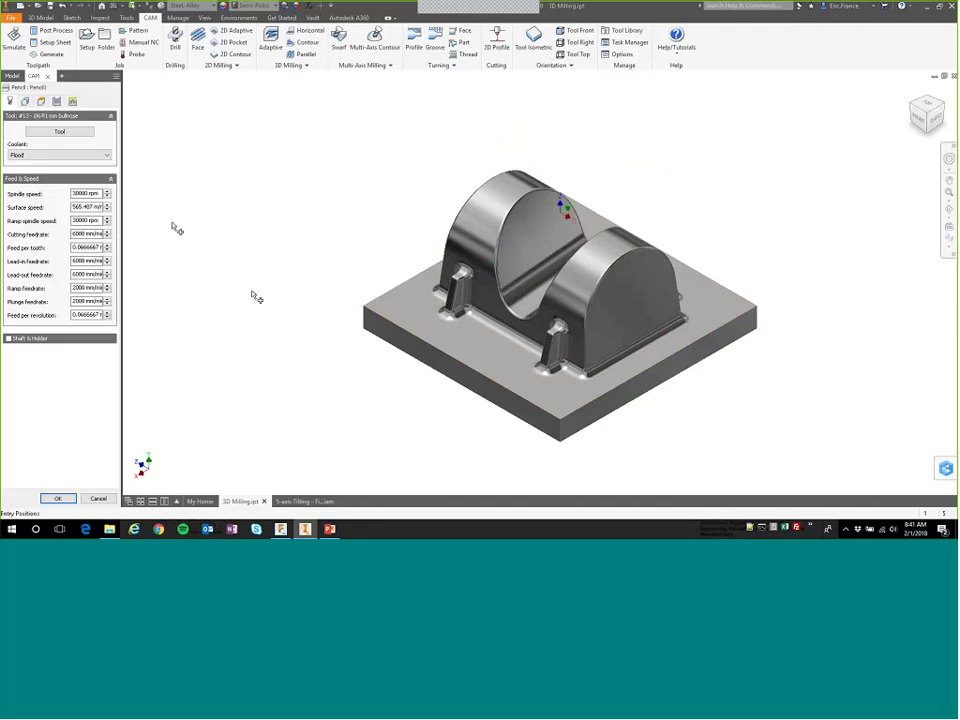
{"action": "left_click", "coordinate": [59, 131]}
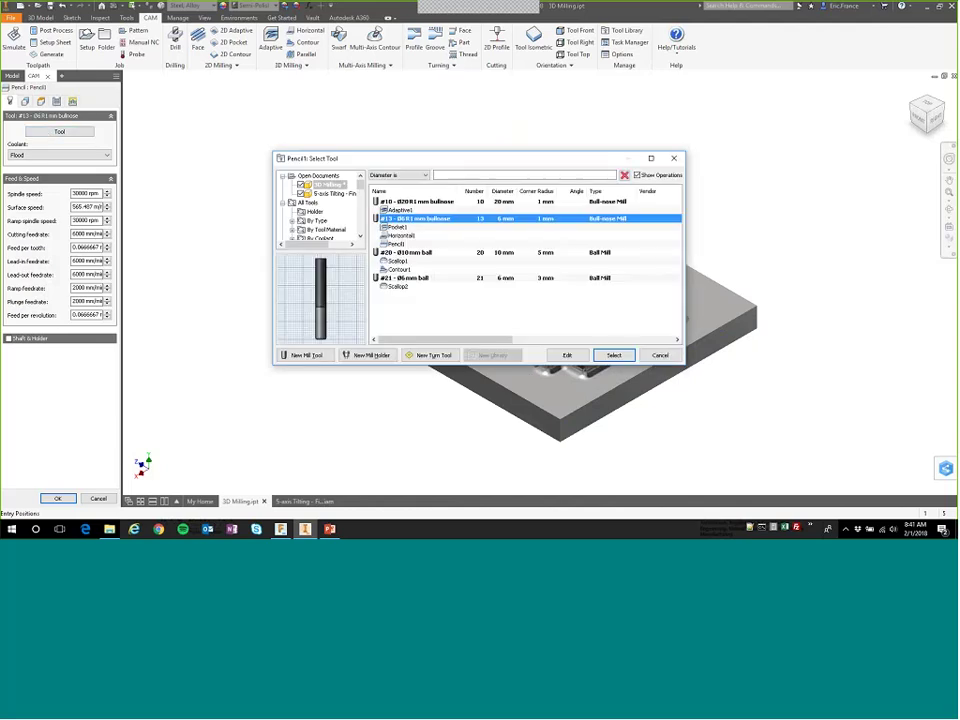
{"action": "left_click", "coordinate": [410, 277]}
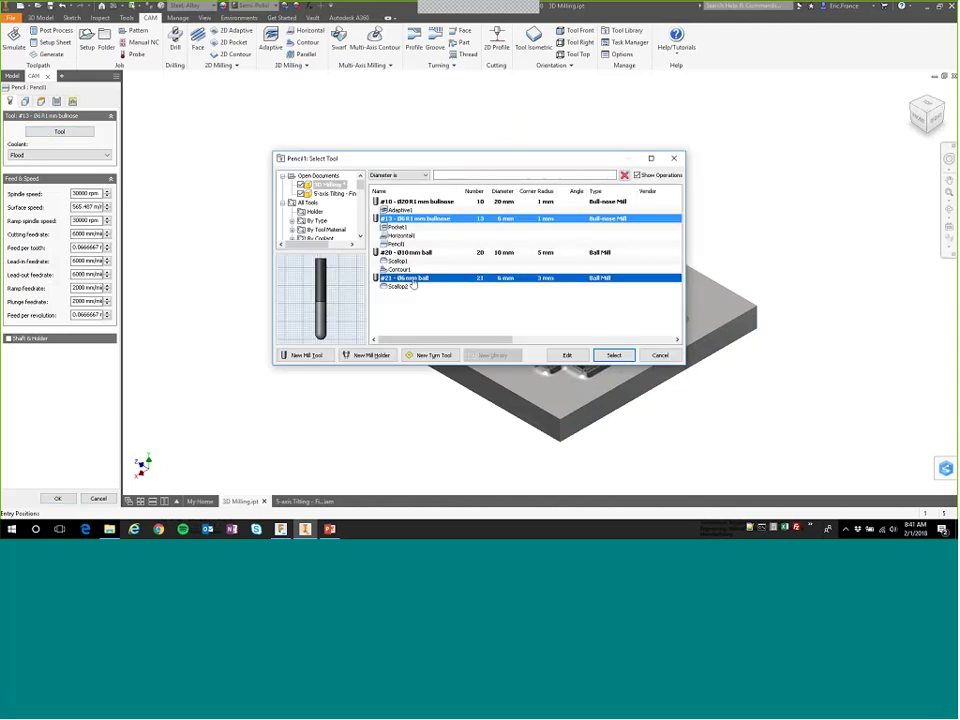
{"action": "left_click", "coordinate": [613, 355]}
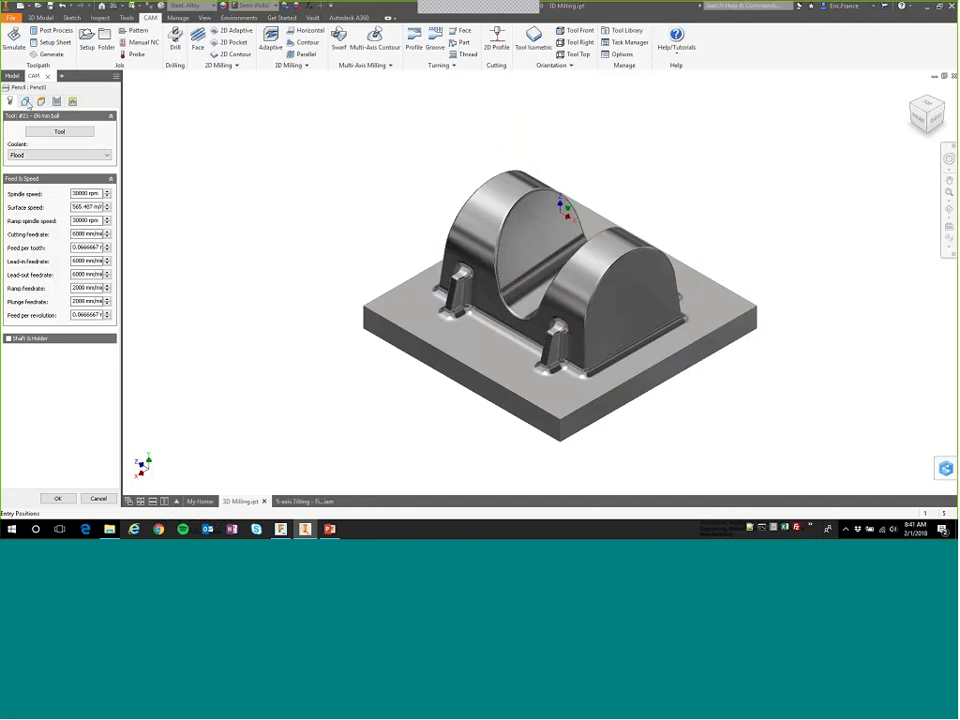
Set the Pencil passes to a 0.02 mm tolerance and 1.2 mm overthickness.
{"action": "left_click", "coordinate": [41, 101]}
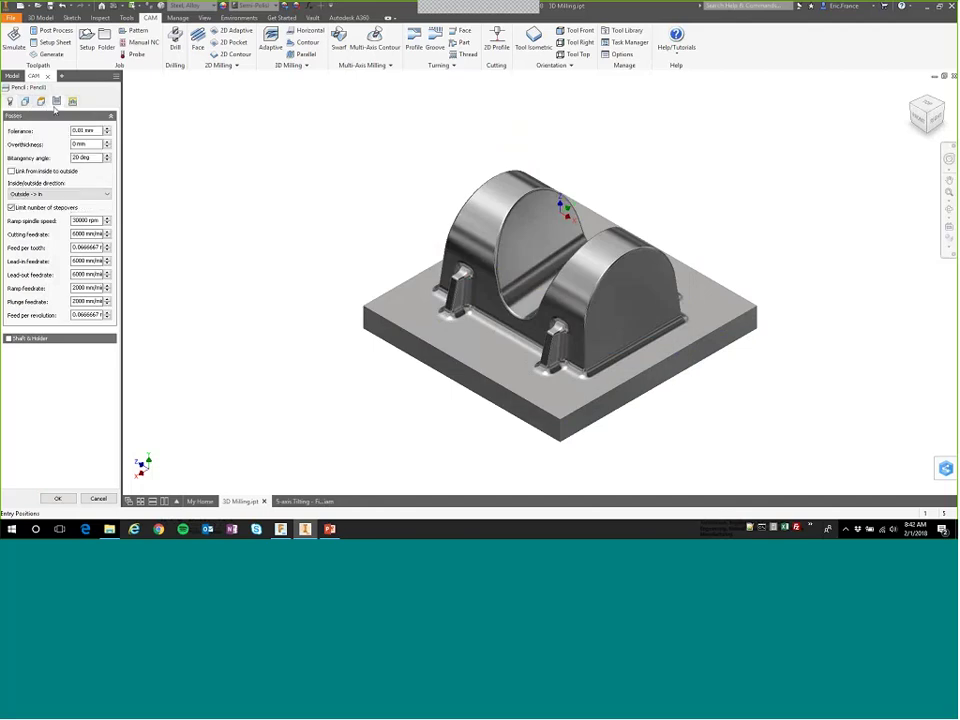
{"action": "double_click", "coordinate": [75, 145]}
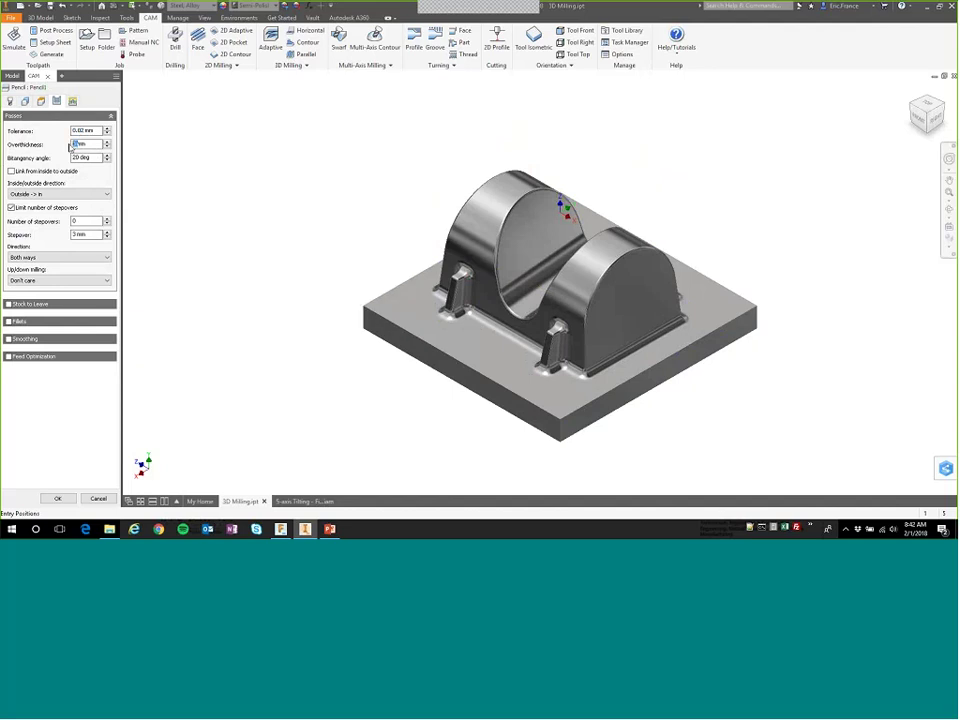
{"action": "type", "text": "1.2"}
{"action": "mouse_move", "coordinate": [93, 148]}
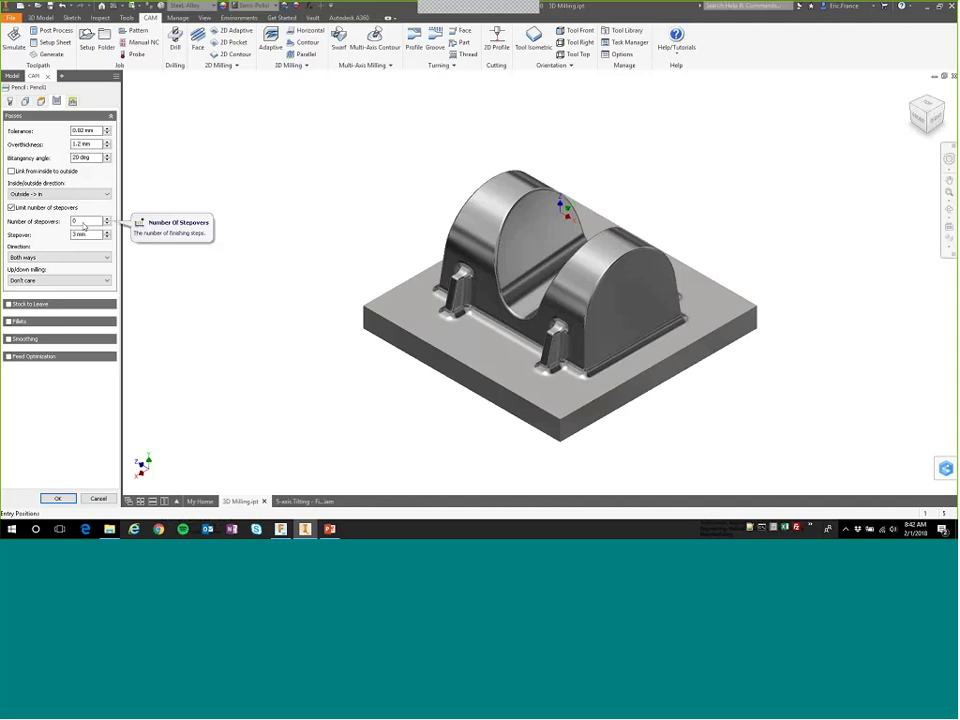
Set the Pencil operation to 5 stepovers with a 0.3 mm stepover, and generate the toolpath.
{"action": "left_click", "coordinate": [84, 222]}
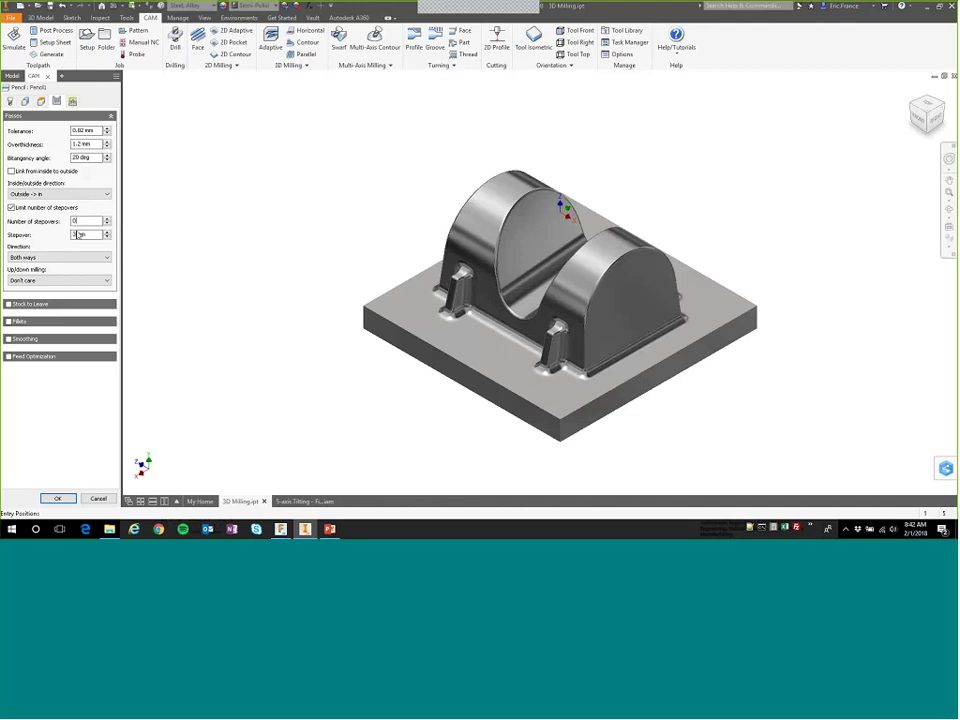
{"action": "left_click_drag", "start_coordinate": [79, 224], "coordinate": [67, 223]}
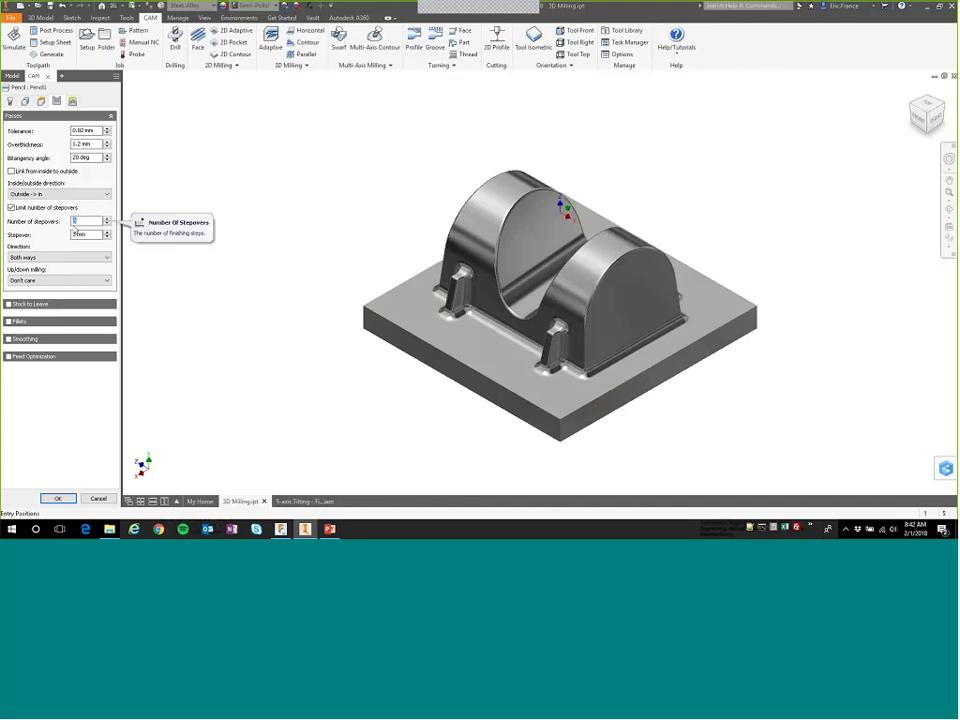
{"action": "type", "text": "5"}
{"action": "left_click_drag", "start_coordinate": [75, 235], "coordinate": [80, 236]}
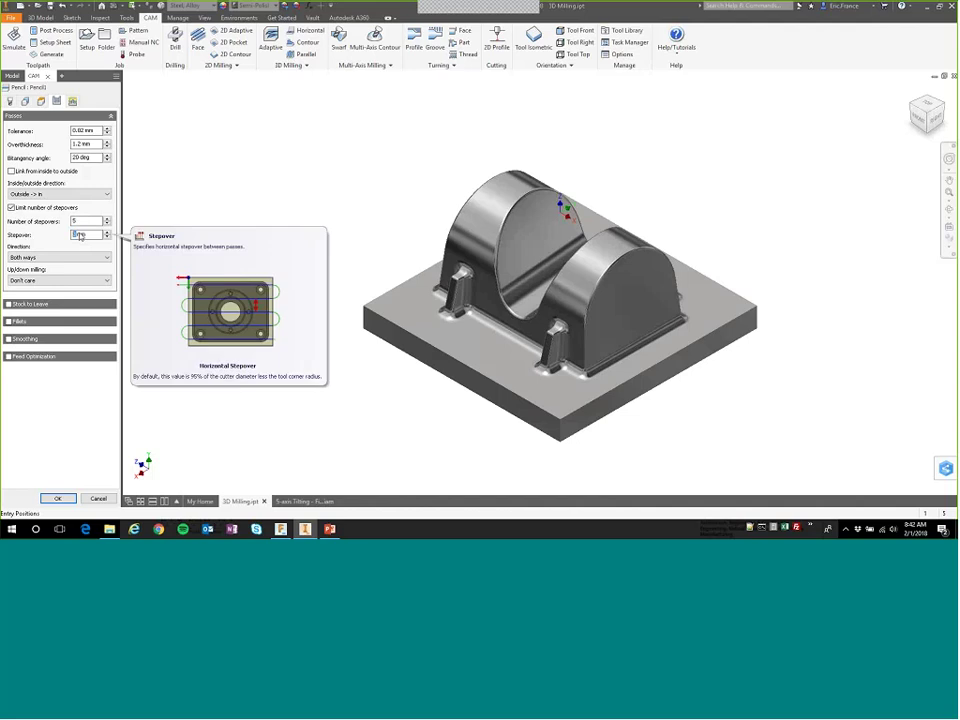
{"action": "type", "text": ".5"}
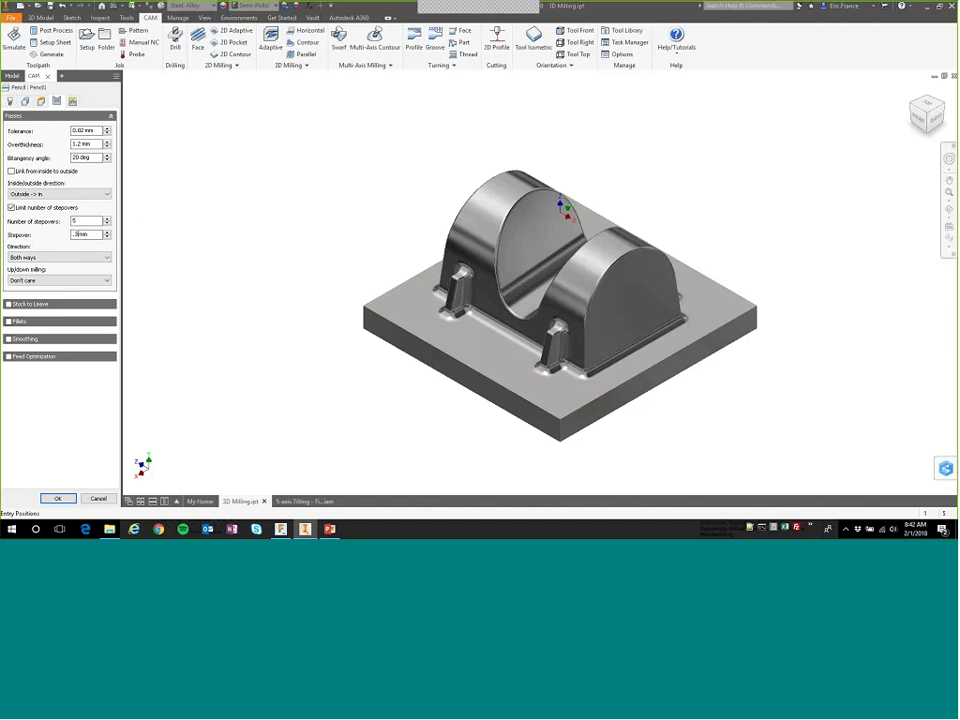
{"action": "left_click", "coordinate": [55, 500]}
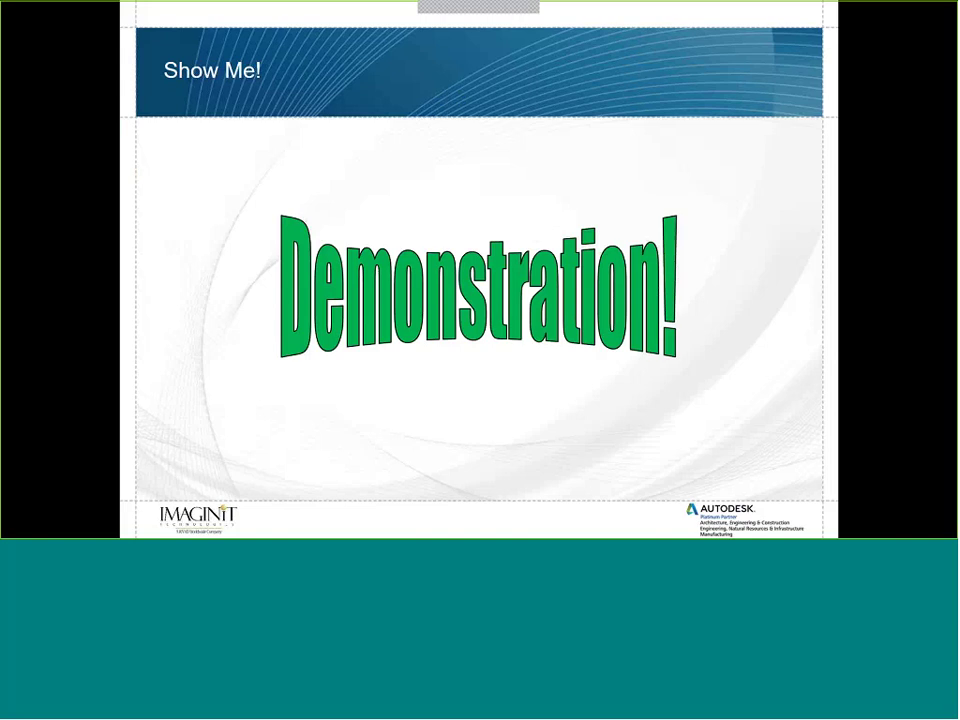
{"action": "left_click", "coordinate": [353, 348]}
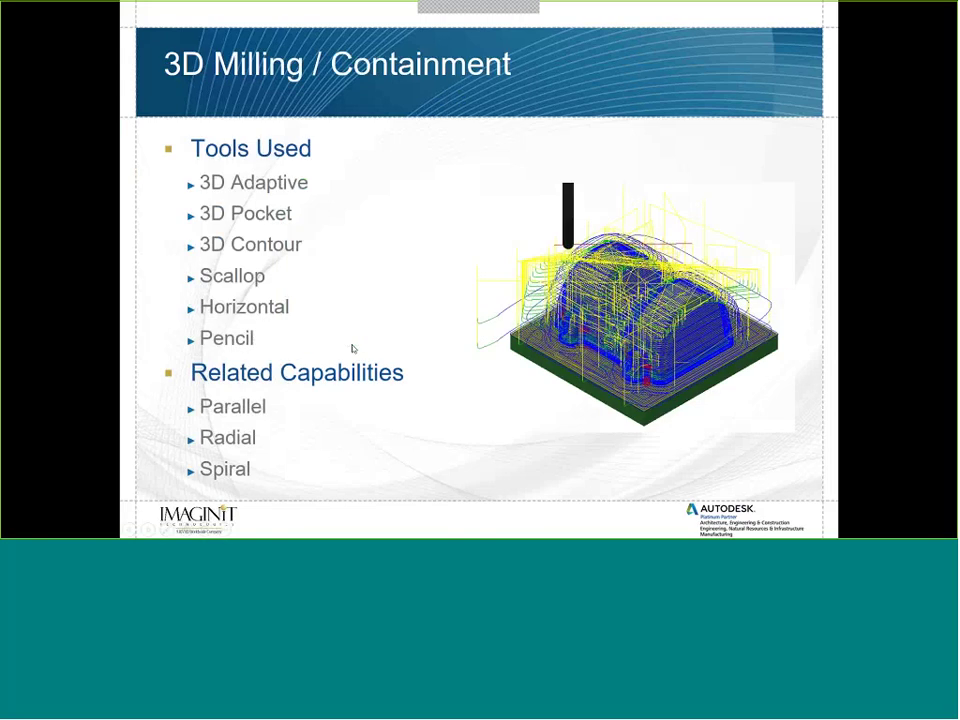
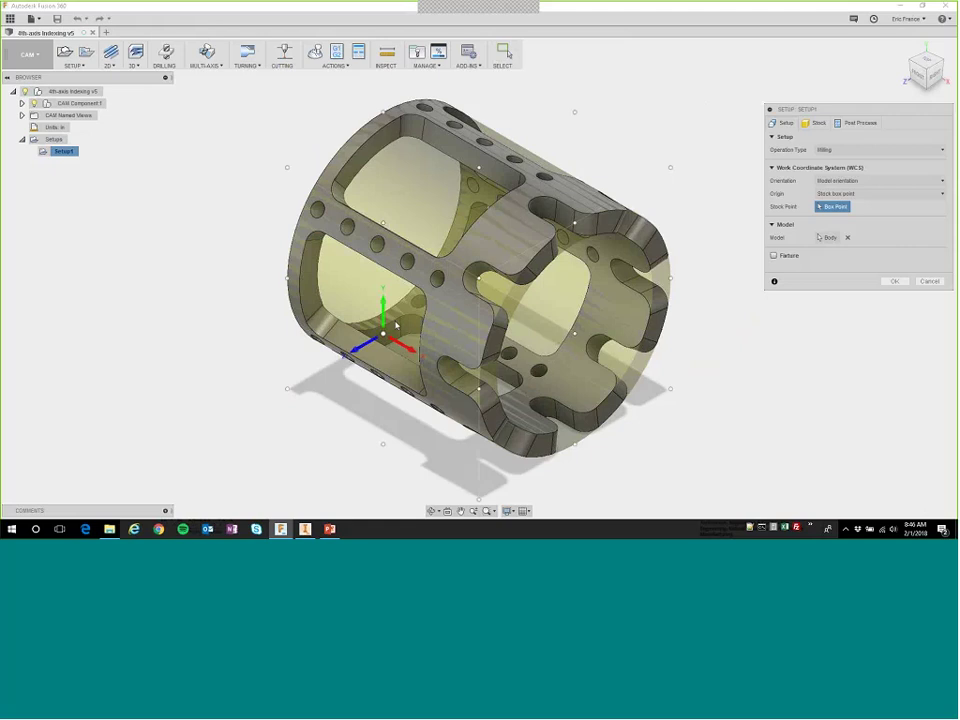
{"action": "mouse_move", "coordinate": [534, 332]}
{"action": "middle_mouse_down", "text": "shift"}
{"action": "mouse_move", "coordinate": [519, 311]}
{"action": "mouse_move", "coordinate": [522, 321]}
{"action": "middle_mouse_up", "text": "shift"}
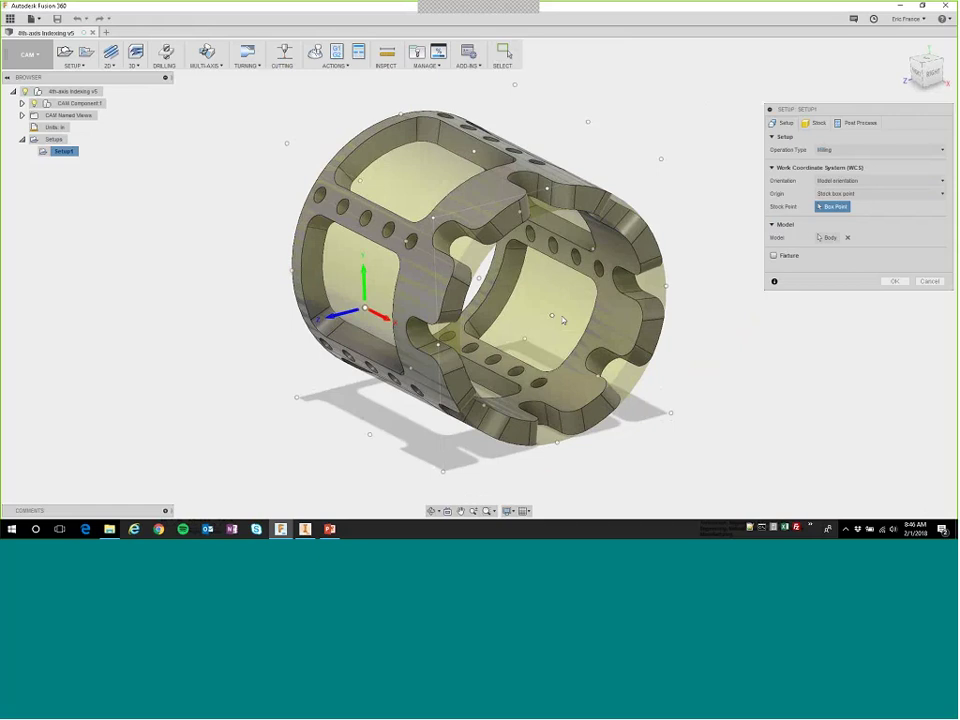
Place the WCS origin at the centre box point of the notched end, and define a relative size tube stock about the outer cylindrical face.
{"action": "left_click", "coordinate": [553, 317]}
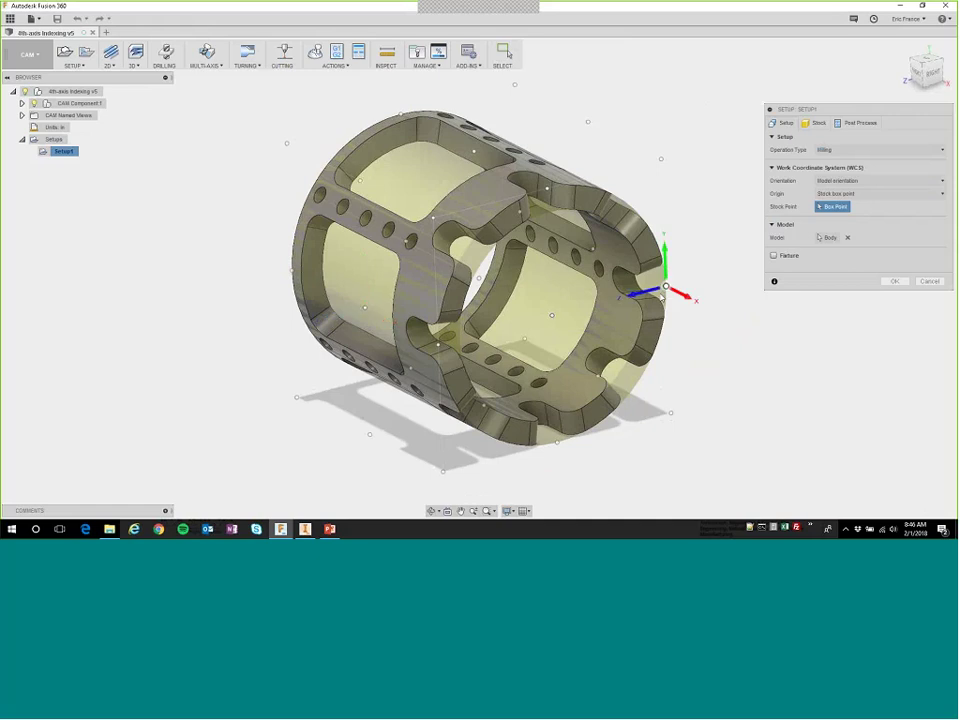
{"action": "left_click", "coordinate": [552, 317]}
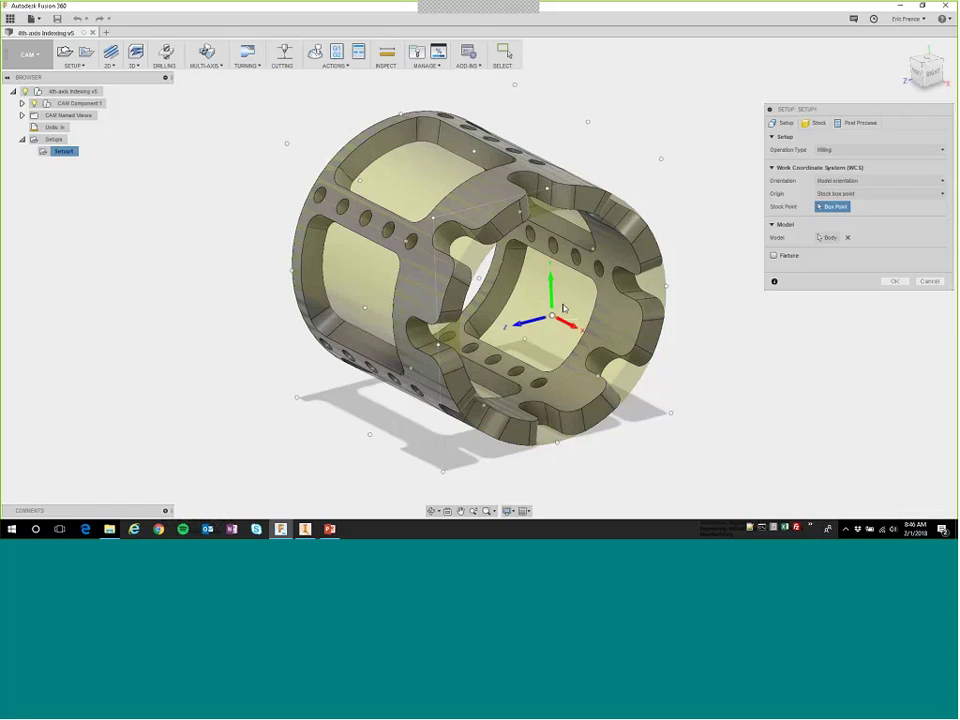
{"action": "left_click", "coordinate": [815, 122]}
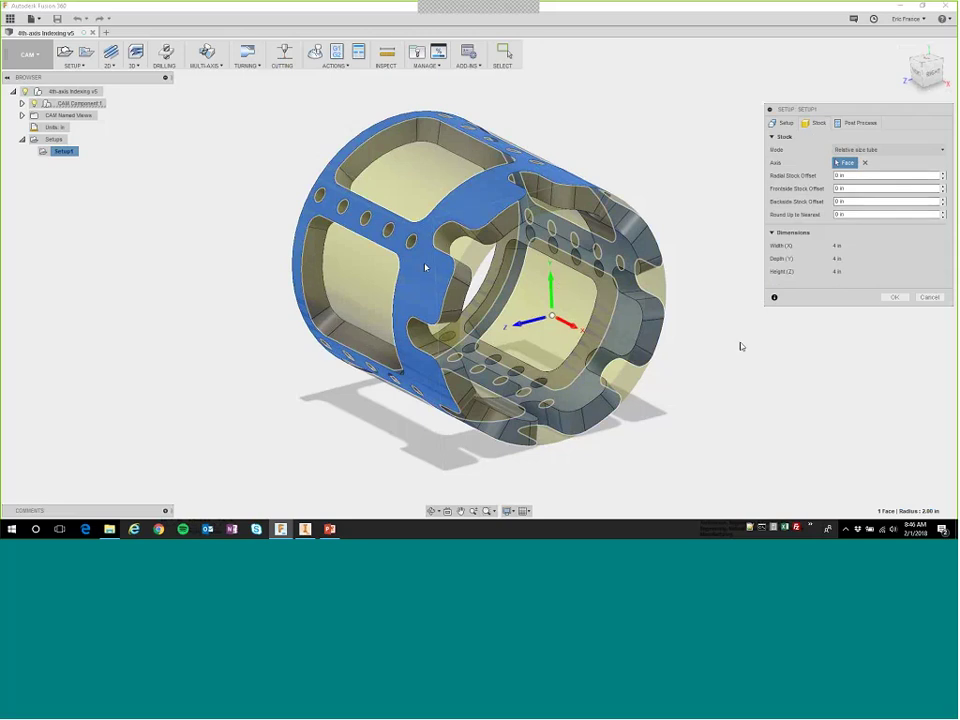
Set the setup's program number to 1040 and its comment to "4th Axis Indexing Demo", and accept the setup.
{"action": "left_click", "coordinate": [858, 122]}
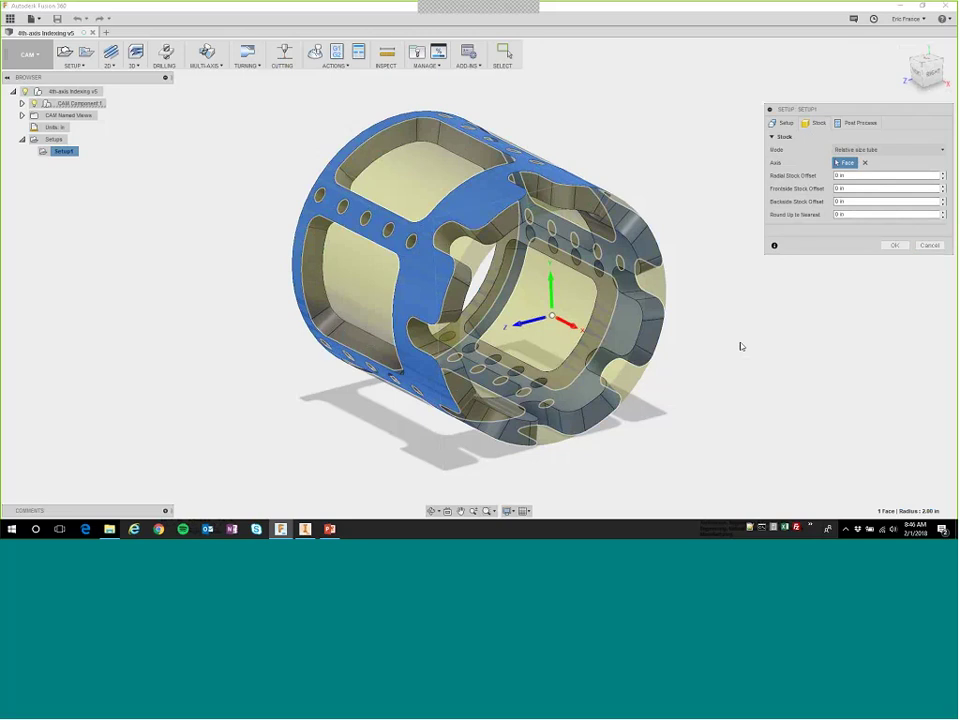
{"action": "double_click", "coordinate": [857, 149]}
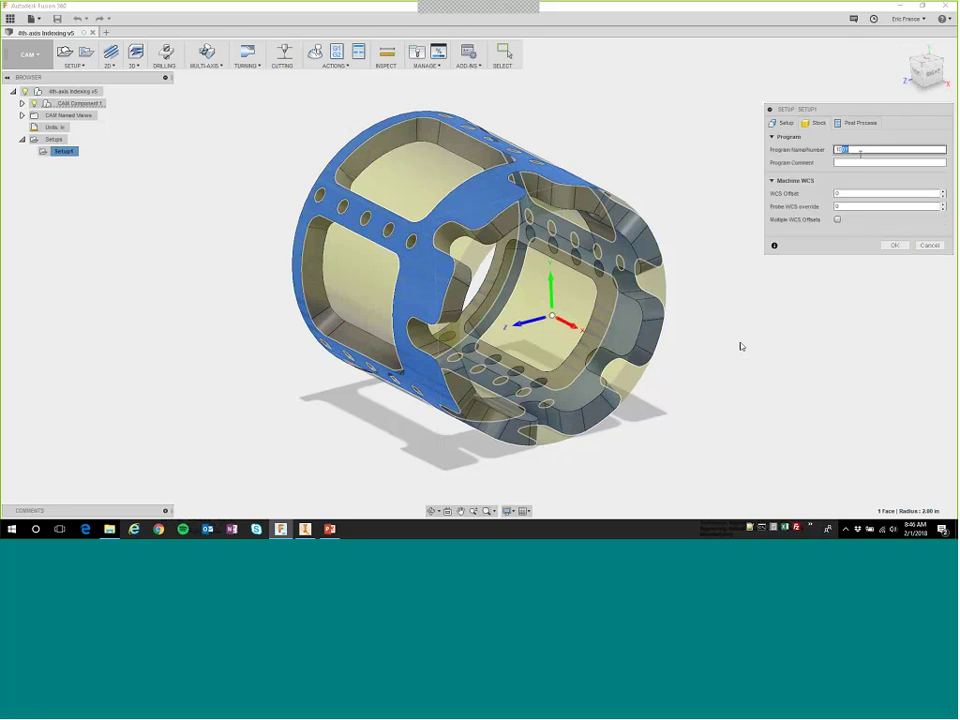
{"action": "type", "text": "1040"}
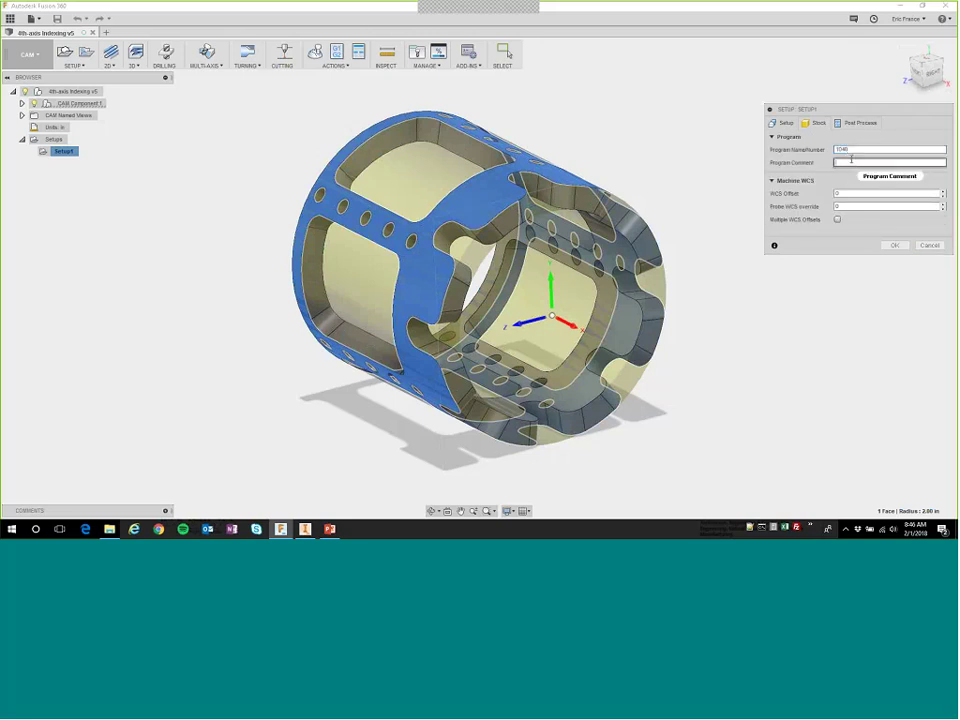
{"action": "left_click", "coordinate": [852, 162]}
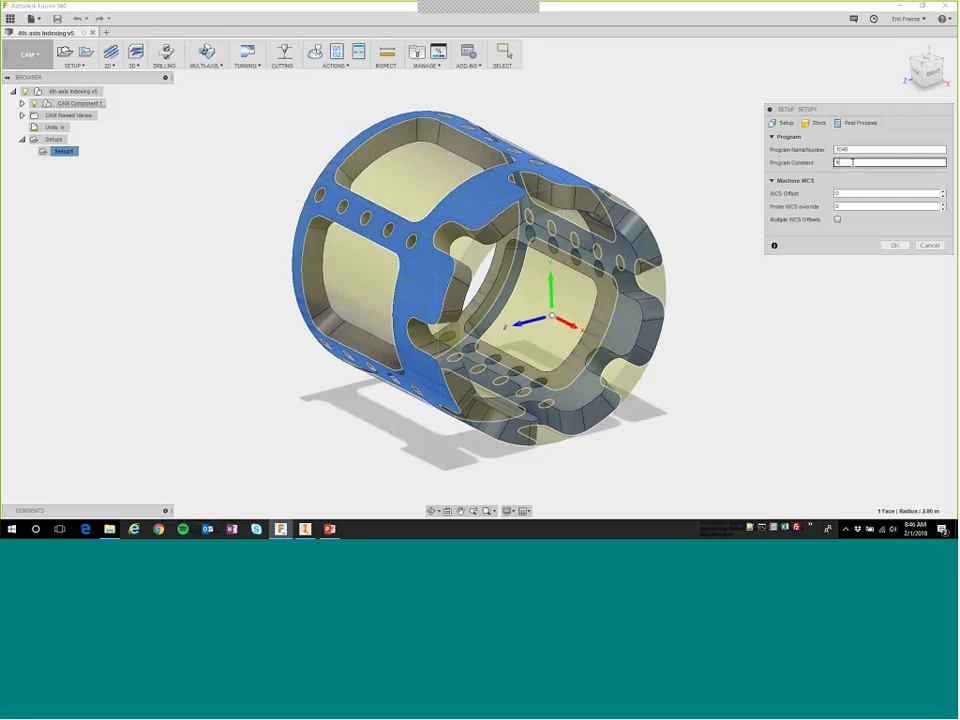
{"action": "type", "text": "4th Axis Milling"}
{"action": "key", "text": "BackSpace"}
{"action": "key", "text": "BackSpace"}
{"action": "key", "text": "BackSpace"}
{"action": "key", "text": "BackSpace"}
{"action": "type", "text": "dexing Demo"}
{"action": "left_click", "coordinate": [894, 245]}
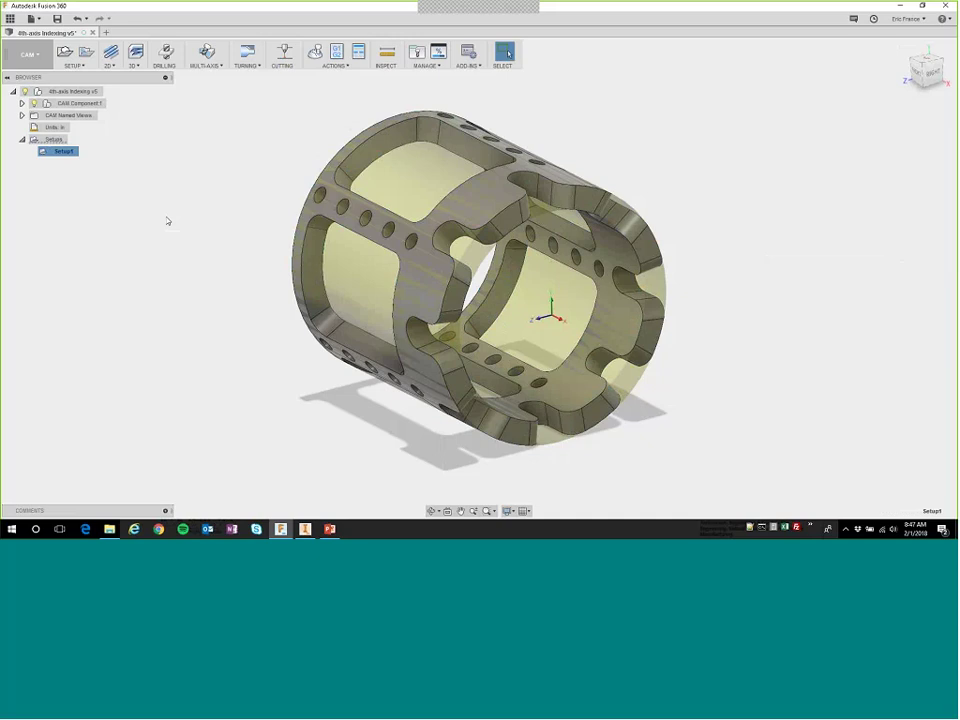
Create a new drilling operation in the setup and assign it the Ø1/4" 118° drill.
{"action": "middle_click_drag", "start_coordinate": [538, 312], "coordinate": [570, 317], "text": "shift"}
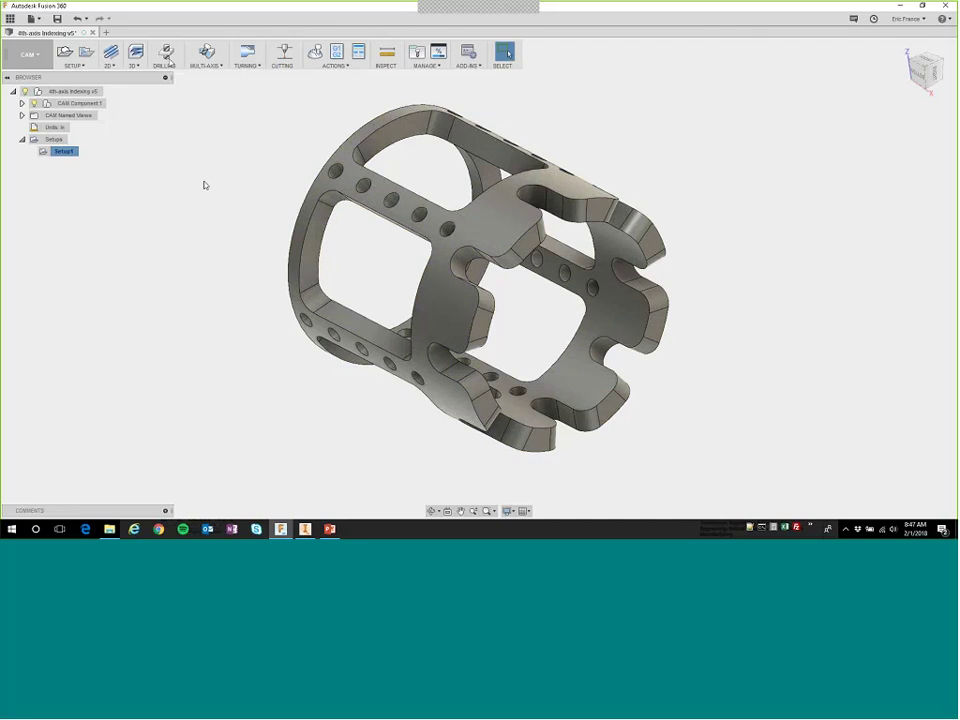
{"action": "left_click", "coordinate": [168, 58]}
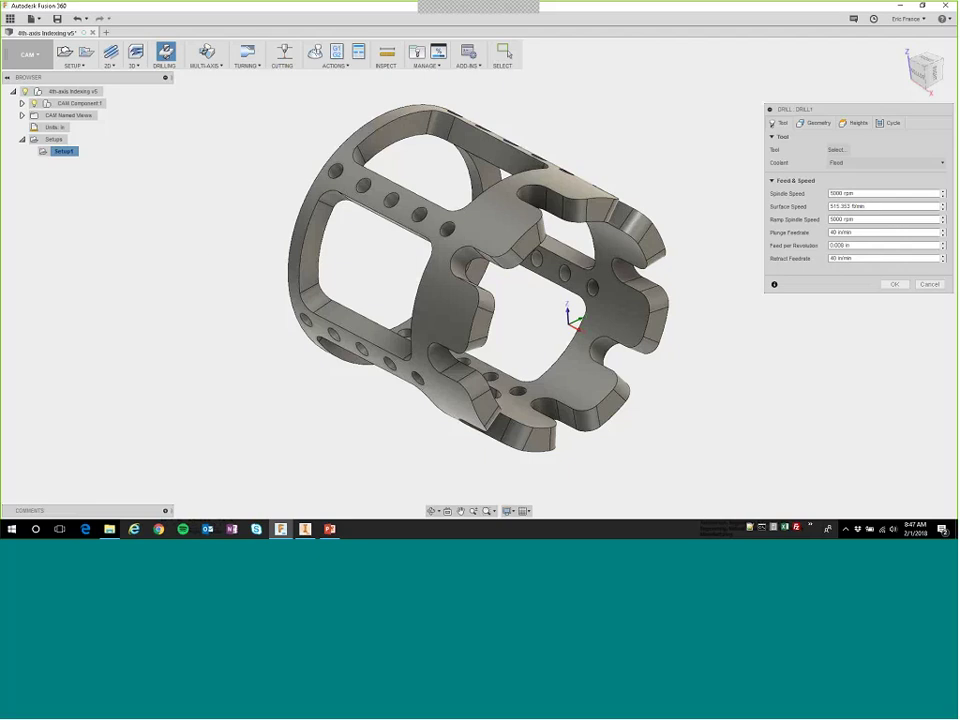
{"action": "left_click", "coordinate": [836, 149]}
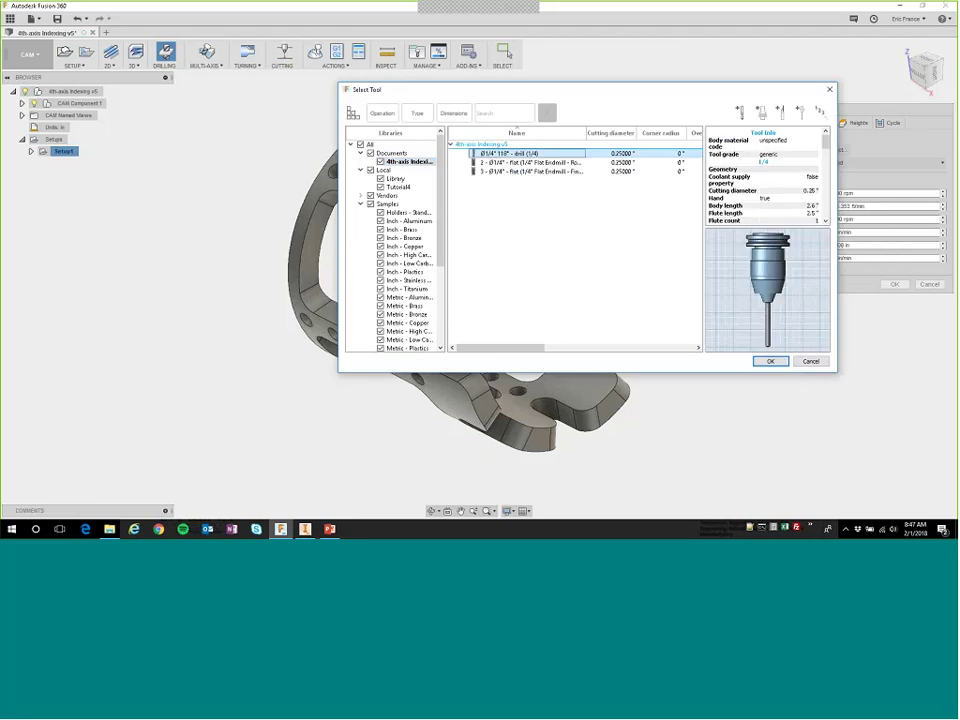
{"action": "left_click", "coordinate": [770, 361]}
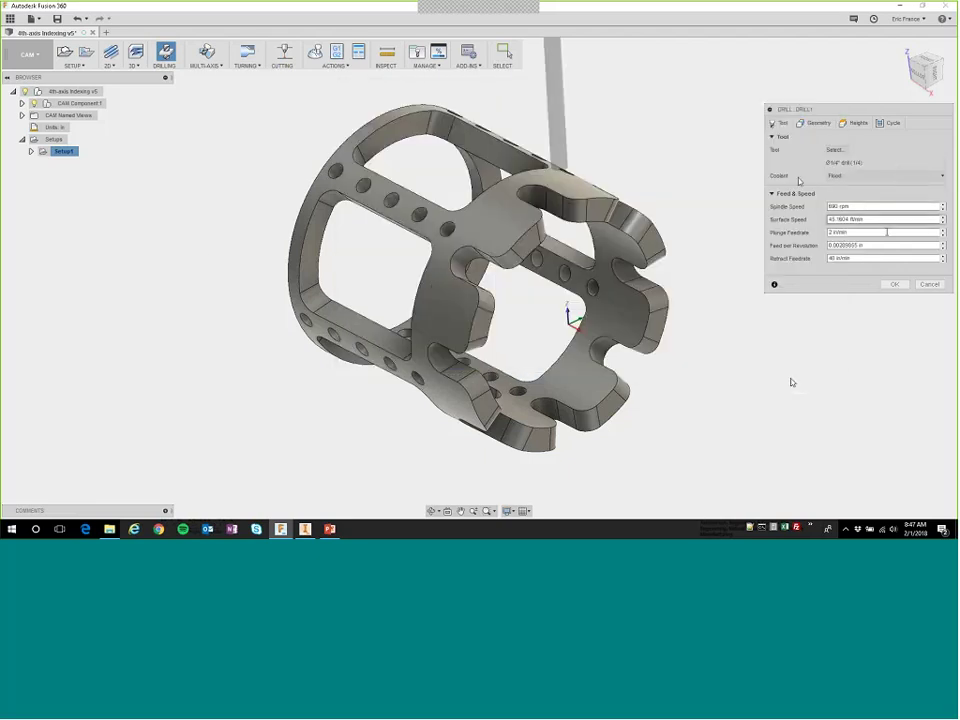
Select the hole nearest the notched end plus those of the same diameter, and orient the tool's Z axis along that hole, flipped to point outward.
{"action": "left_click", "coordinate": [816, 122]}
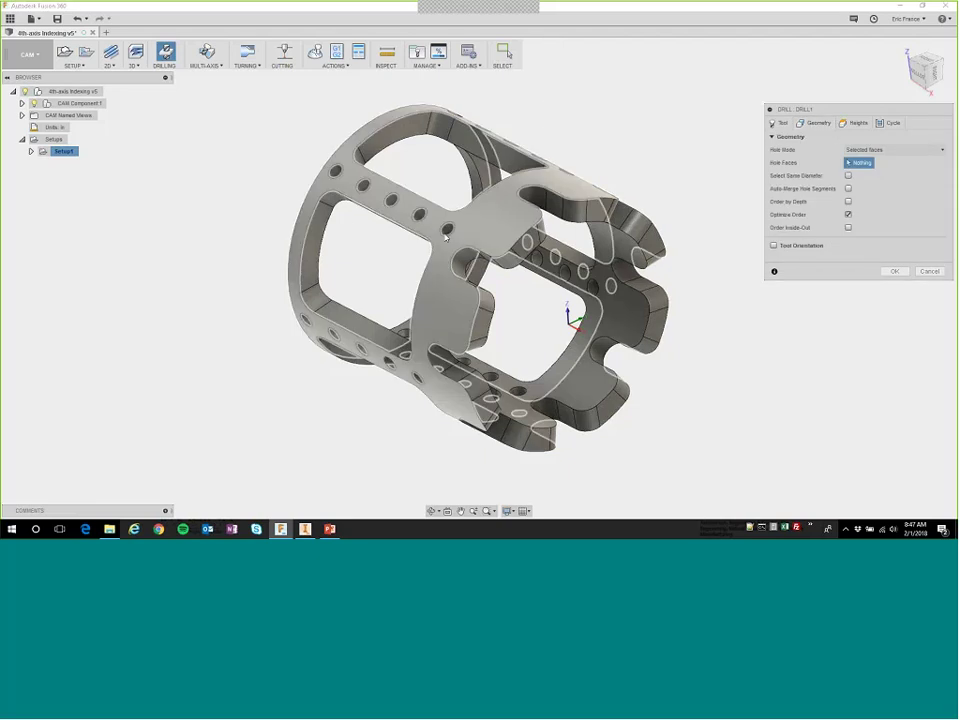
{"action": "left_click", "coordinate": [447, 230]}
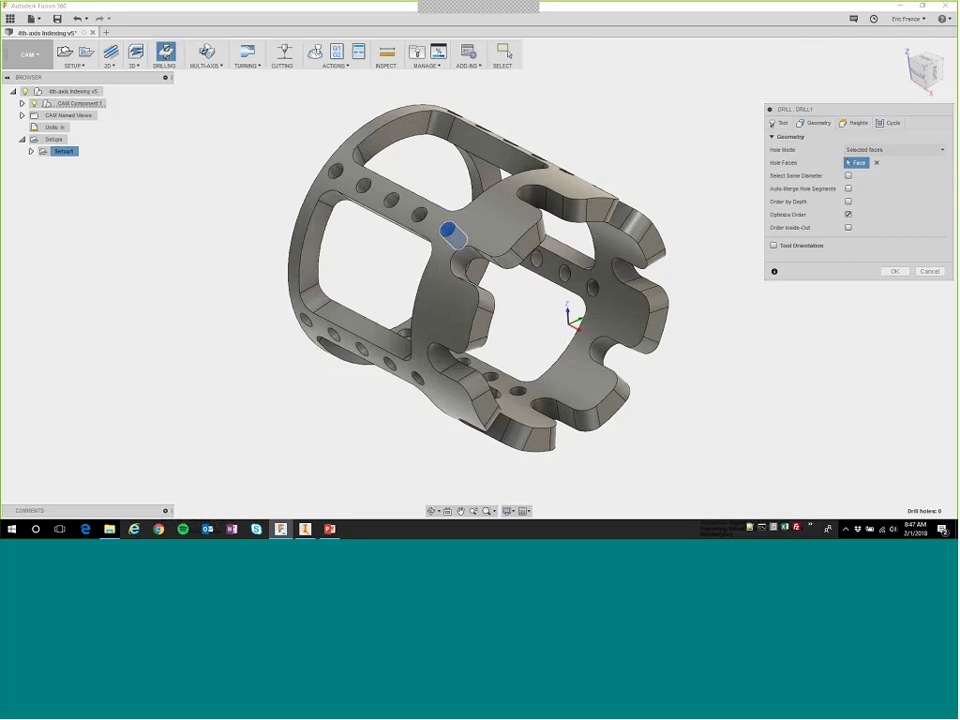
{"action": "left_click", "coordinate": [848, 176]}
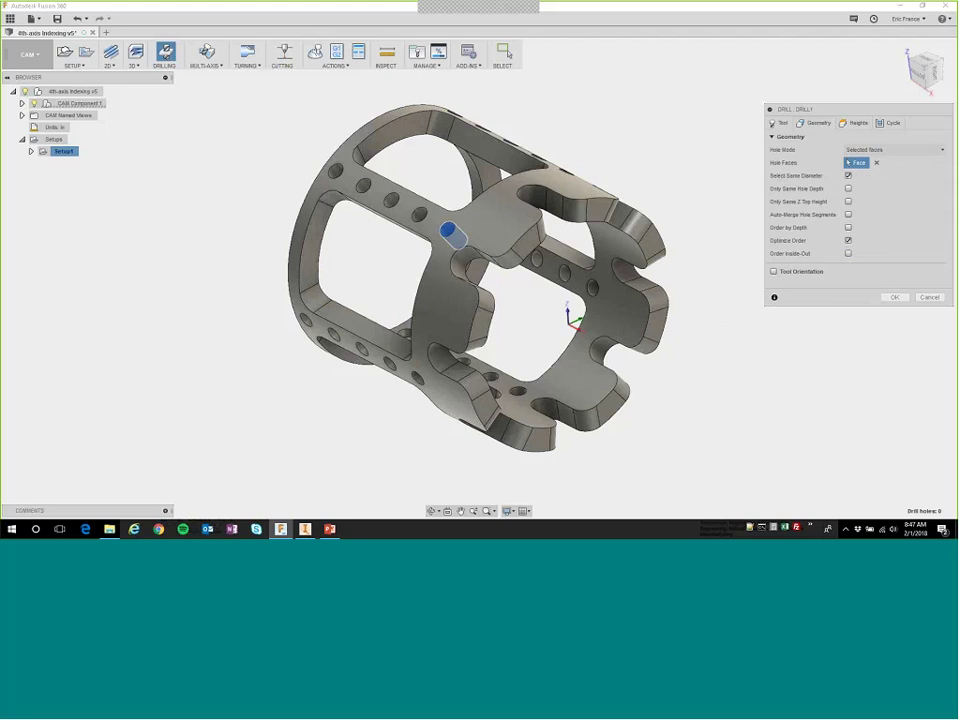
{"action": "left_click", "coordinate": [775, 272]}
{"action": "left_click", "coordinate": [447, 233]}
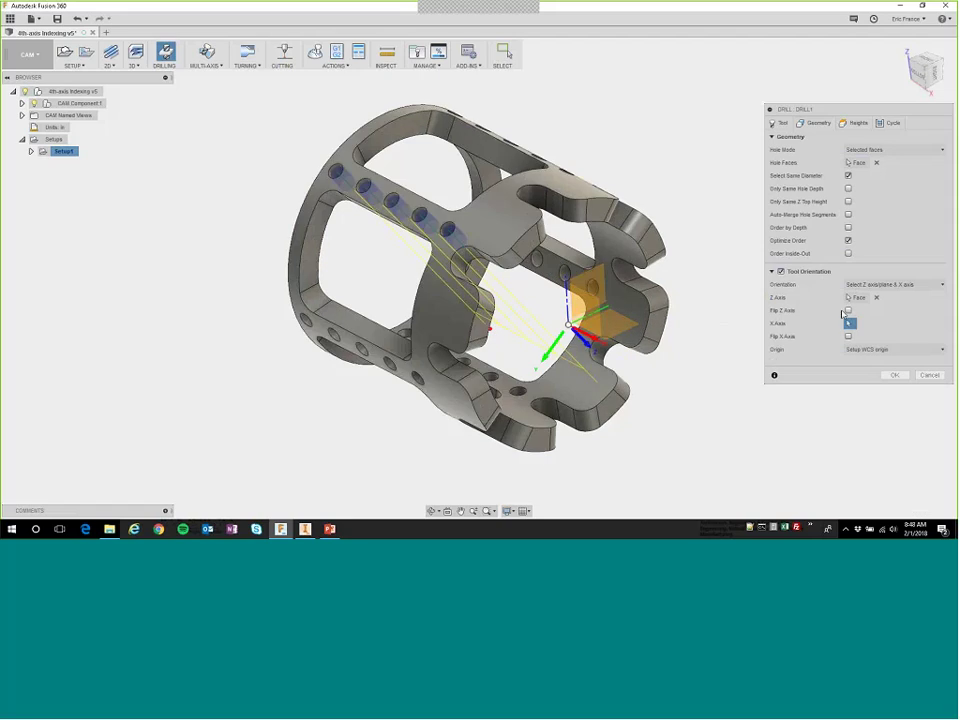
{"action": "left_click", "coordinate": [848, 310]}
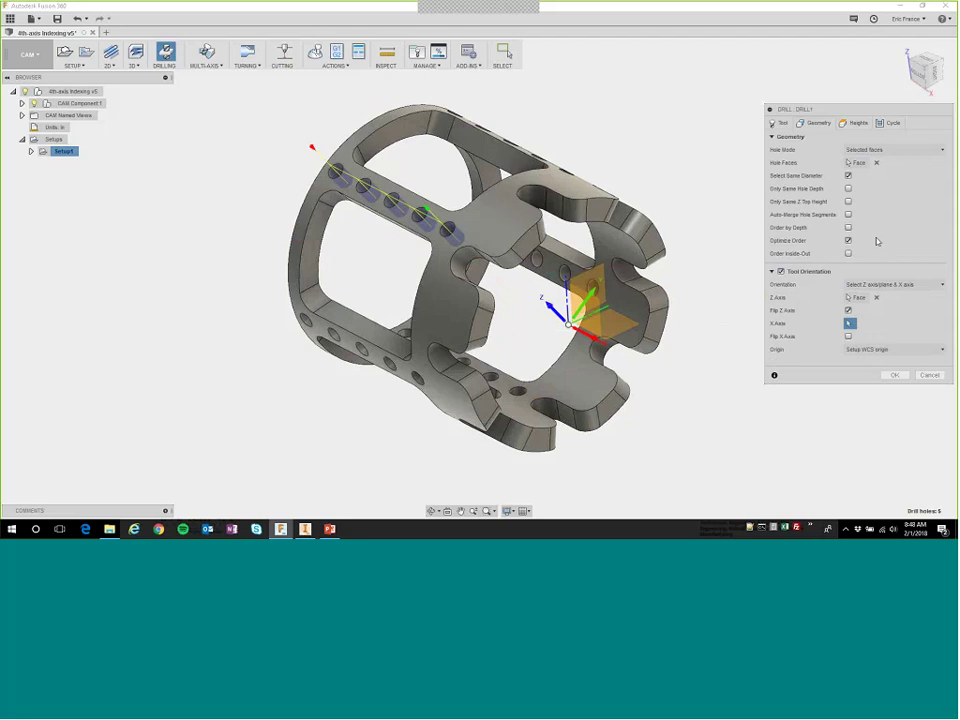
Set the drilling cycle type to Chip breaking - partial retract.
{"action": "left_click", "coordinate": [889, 122]}
{"action": "left_click", "coordinate": [848, 150]}
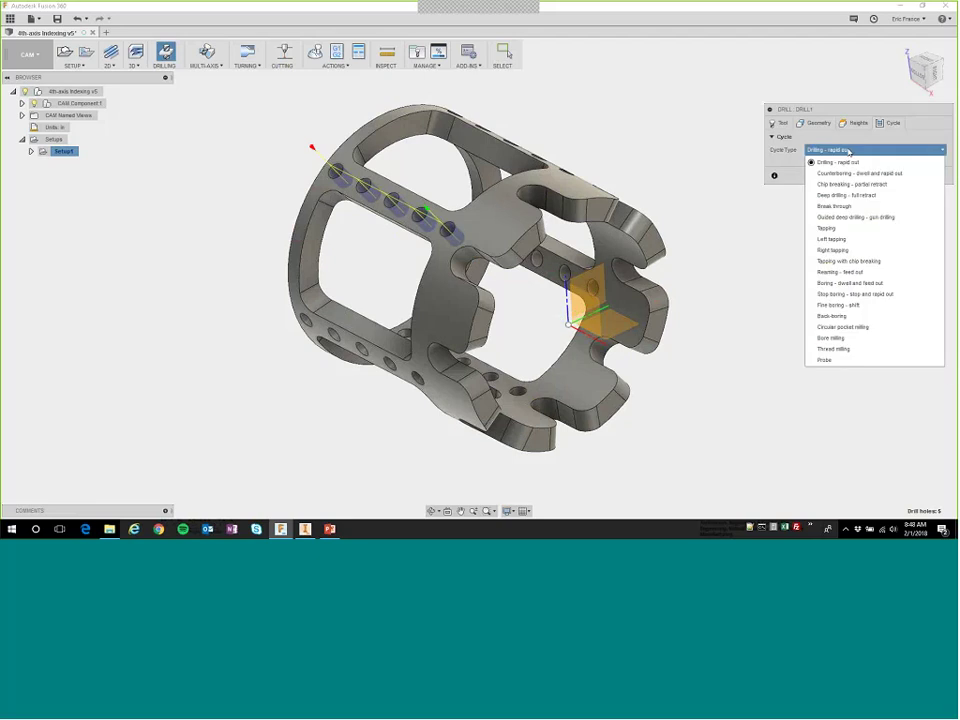
{"action": "left_click", "coordinate": [852, 184]}
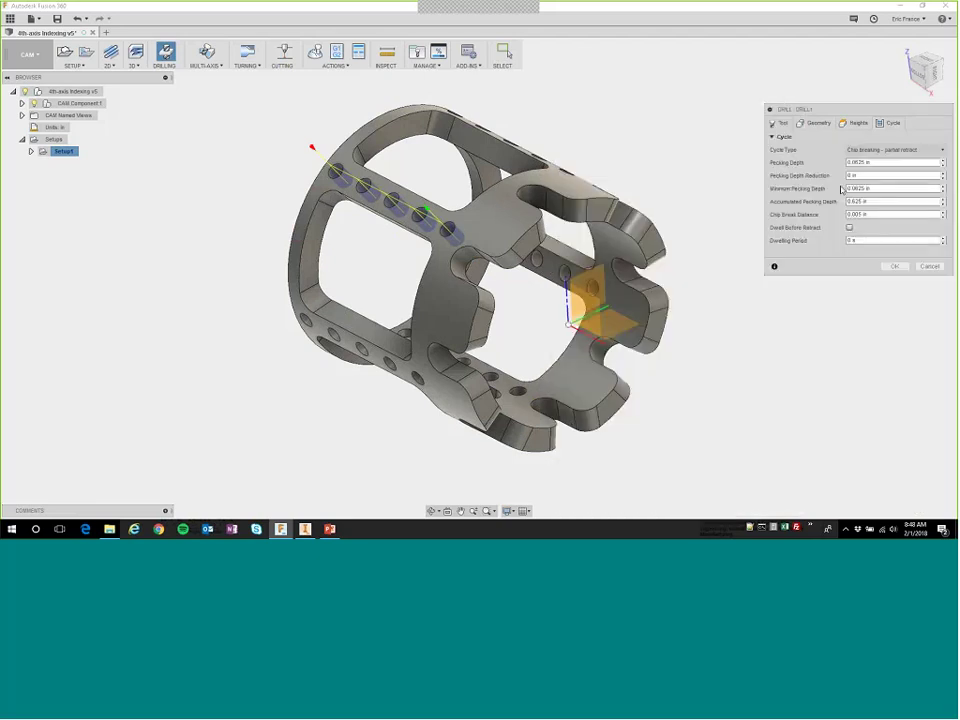
Enable the drill tip through bottom with a 0.02 in break-through depth, and generate the drilling toolpath.
{"action": "left_click", "coordinate": [855, 122]}
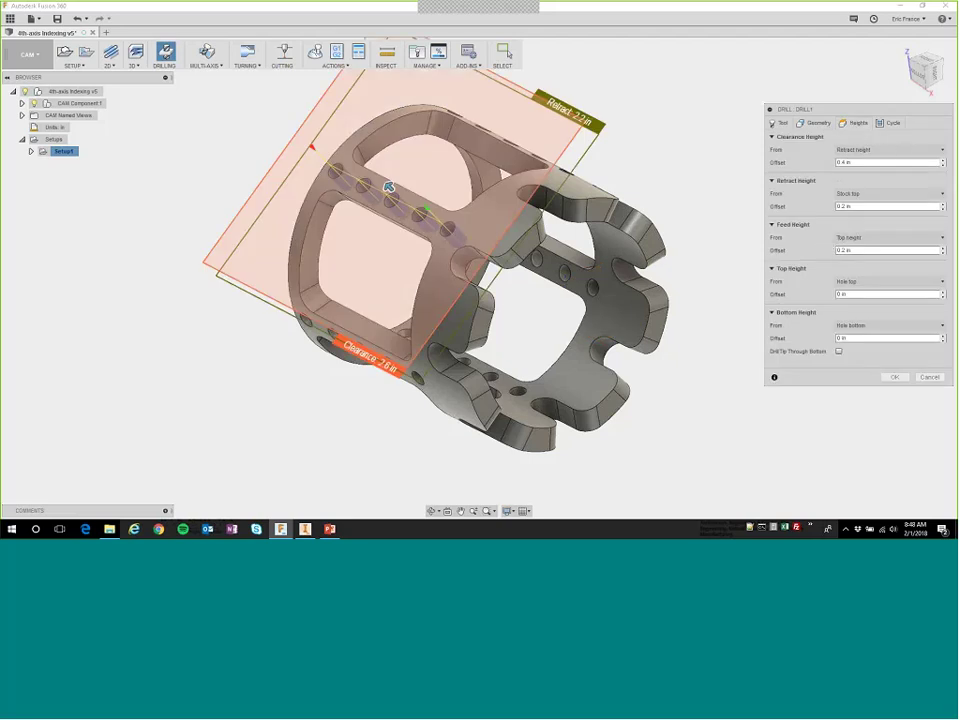
{"action": "left_click", "coordinate": [839, 351]}
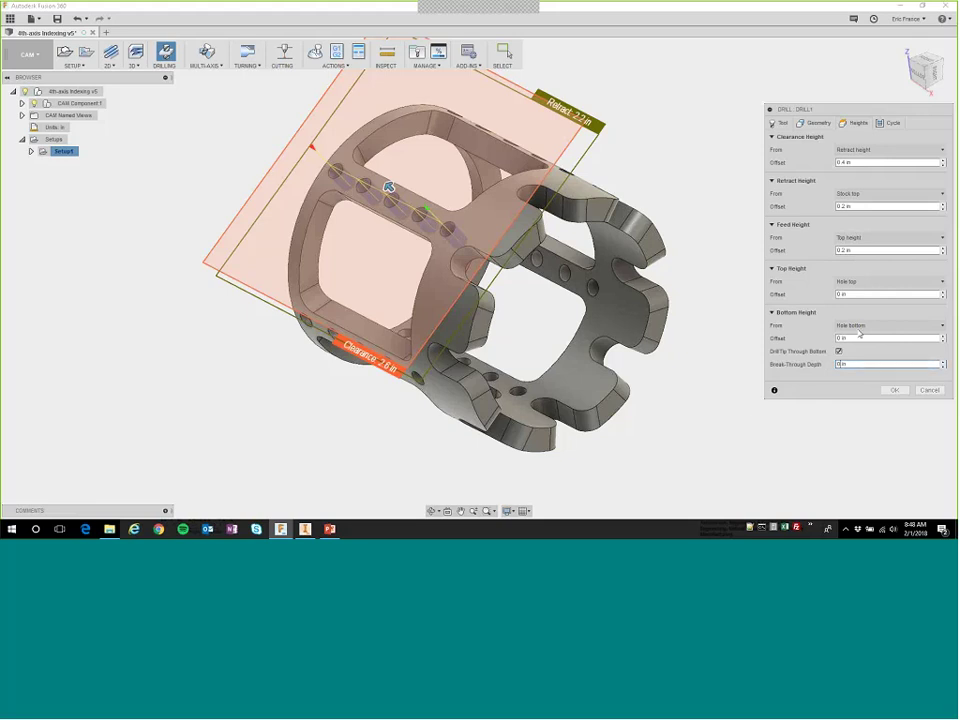
{"action": "type", "text": ".2"}
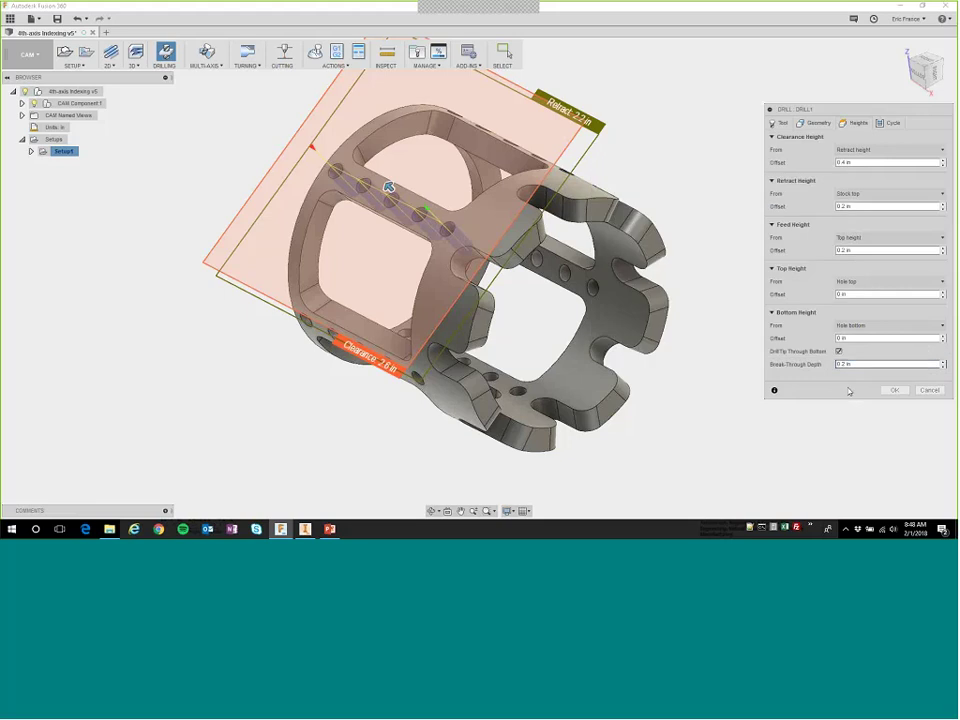
{"action": "type", "text": "0"}
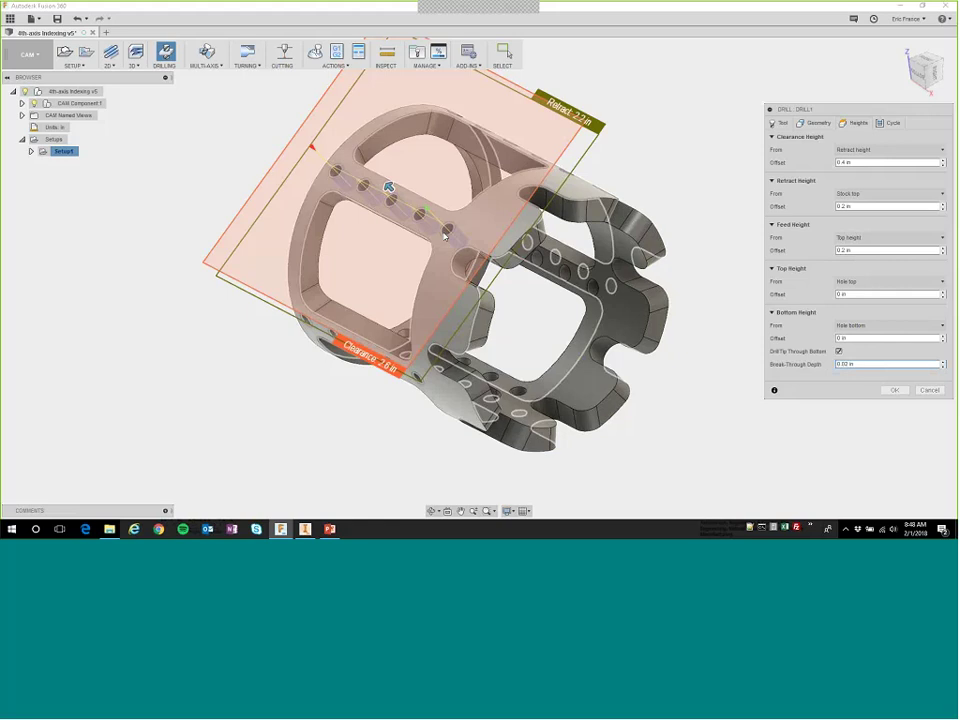
{"action": "left_click", "coordinate": [894, 390]}
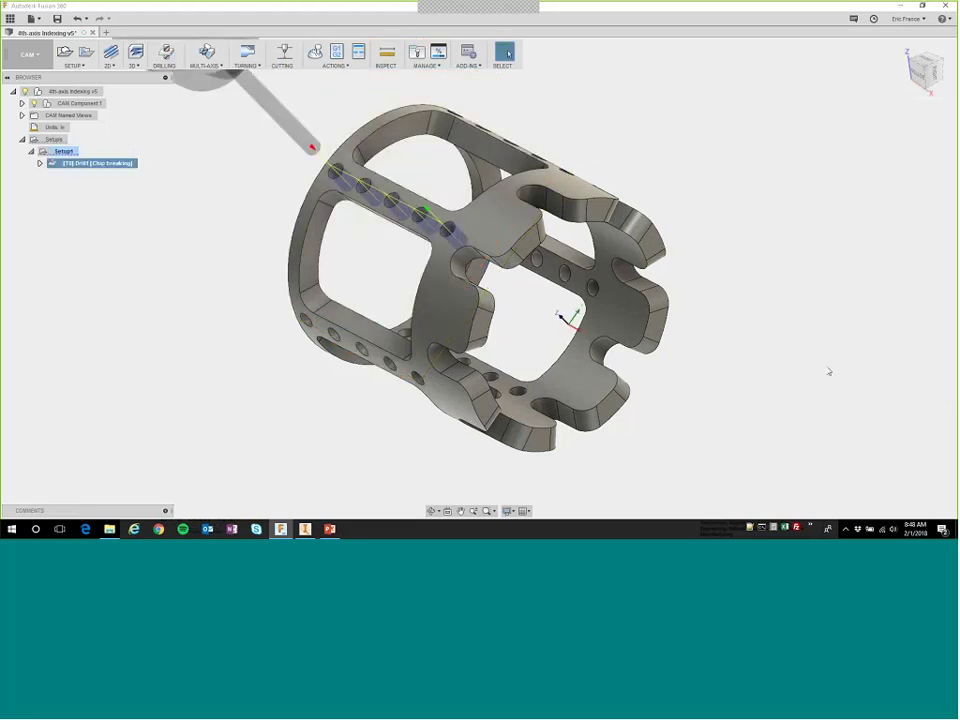
Add the chip-breaking drill operation to a new pattern and make it a circular pattern.
{"action": "middle_click_drag", "start_coordinate": [557, 316], "coordinate": [538, 286], "text": "shift"}
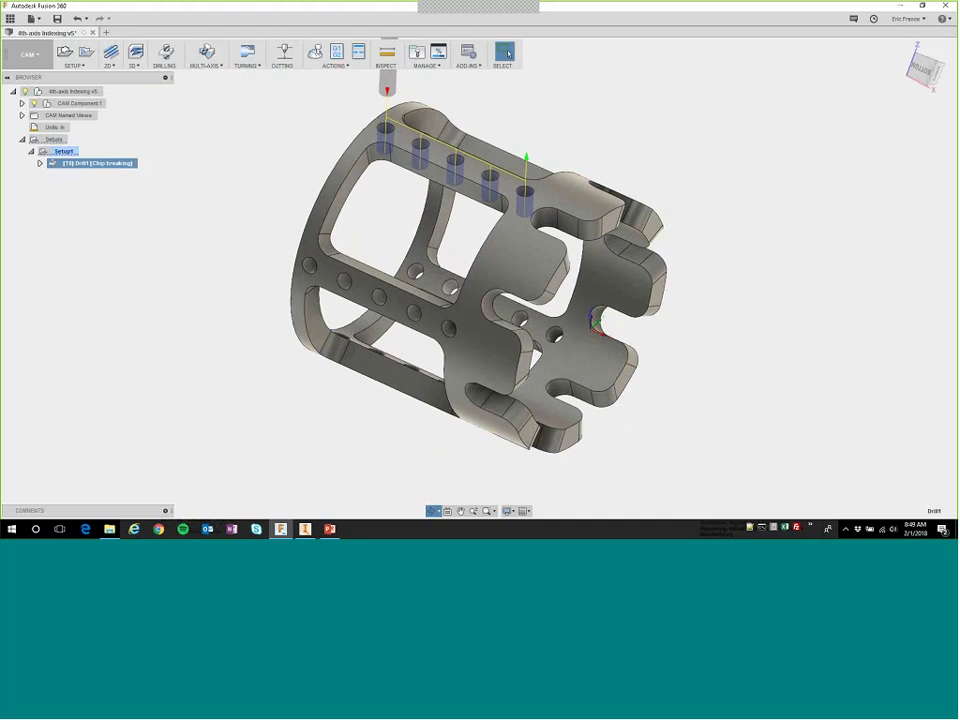
{"action": "left_click", "coordinate": [246, 221]}
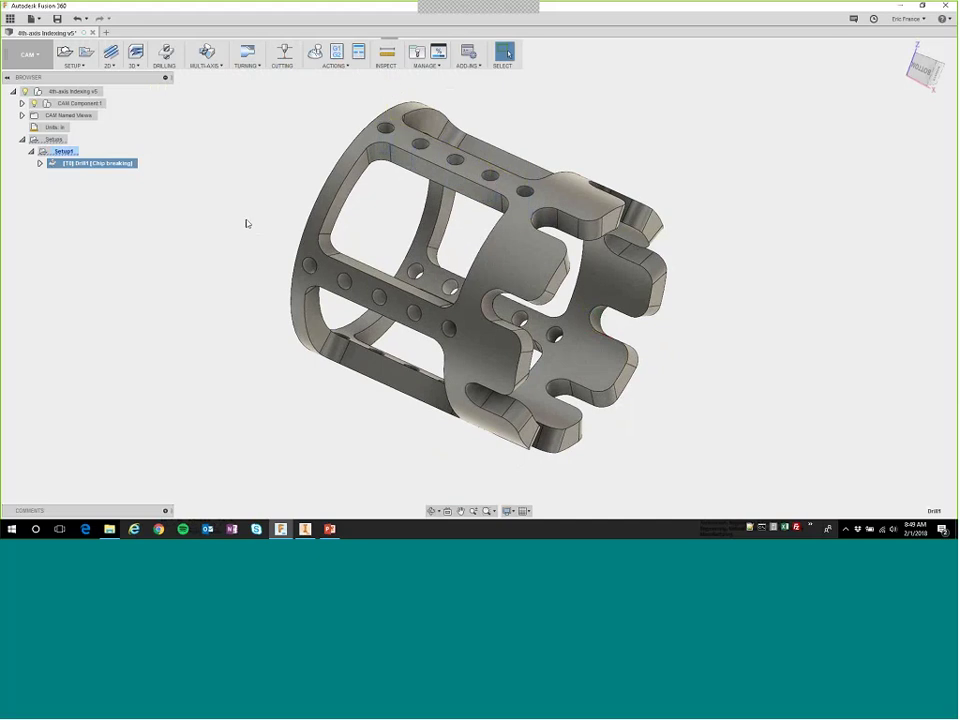
{"action": "left_click", "coordinate": [92, 163]}
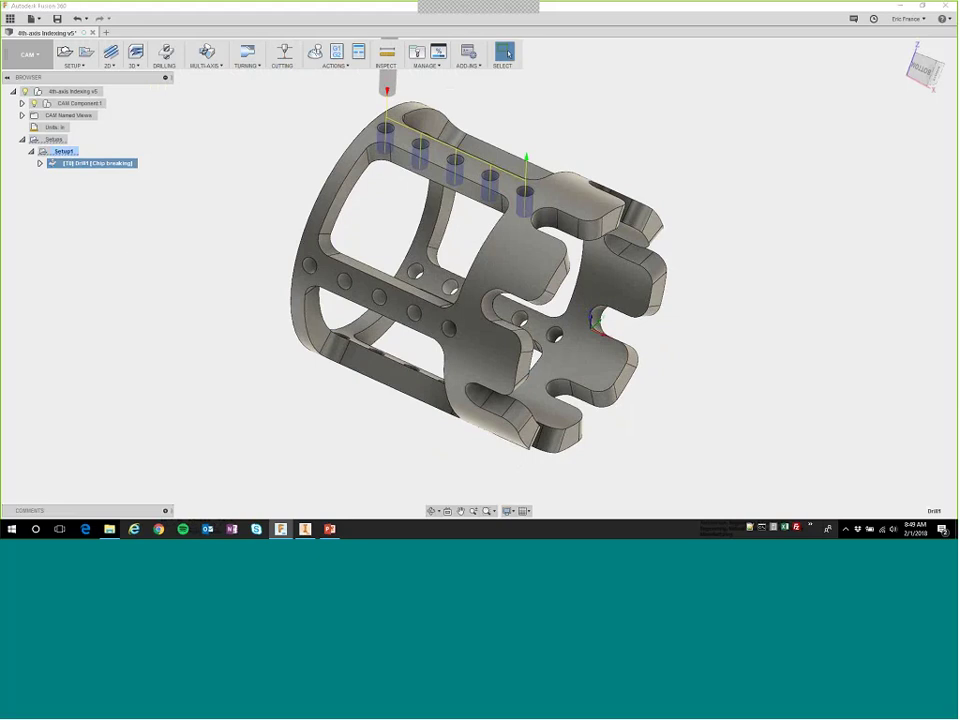
{"action": "right_click", "coordinate": [86, 166]}
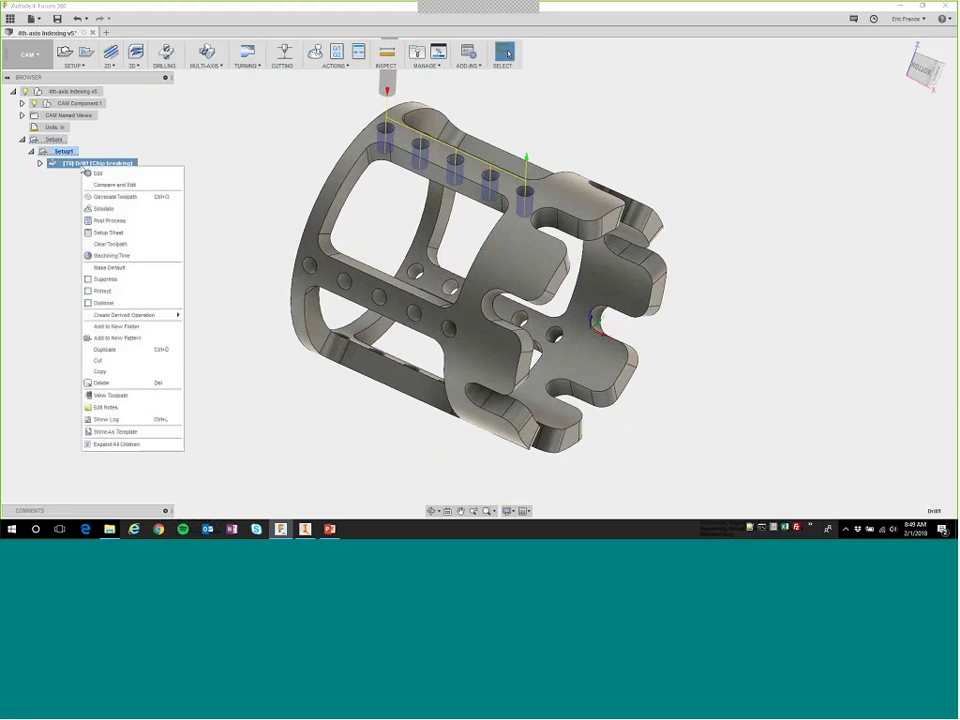
{"action": "left_click", "coordinate": [118, 339]}
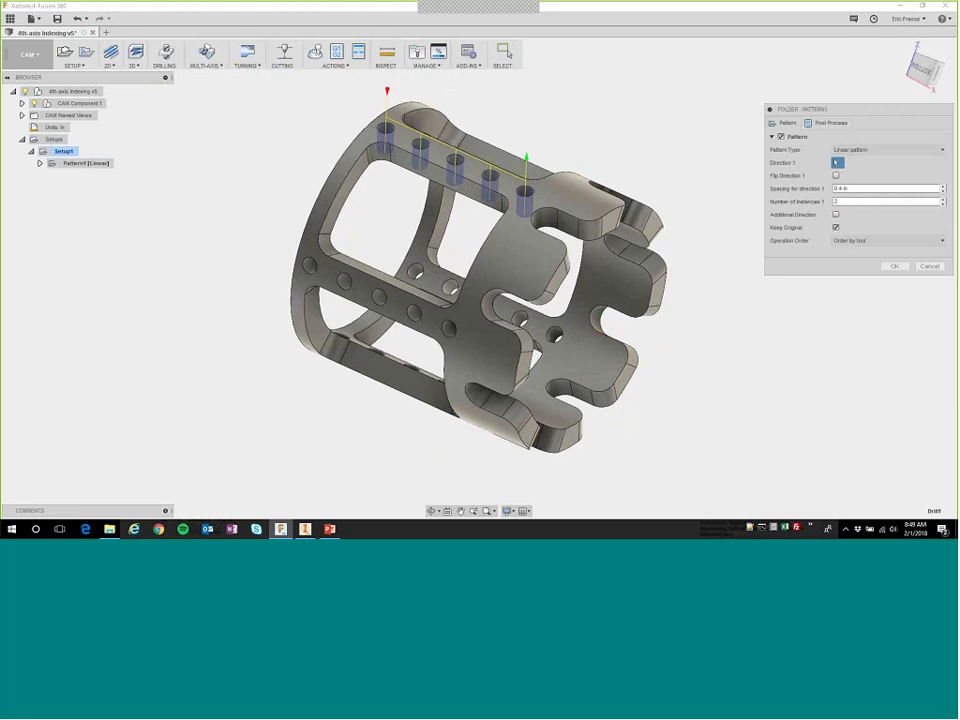
{"action": "left_click", "coordinate": [862, 149]}
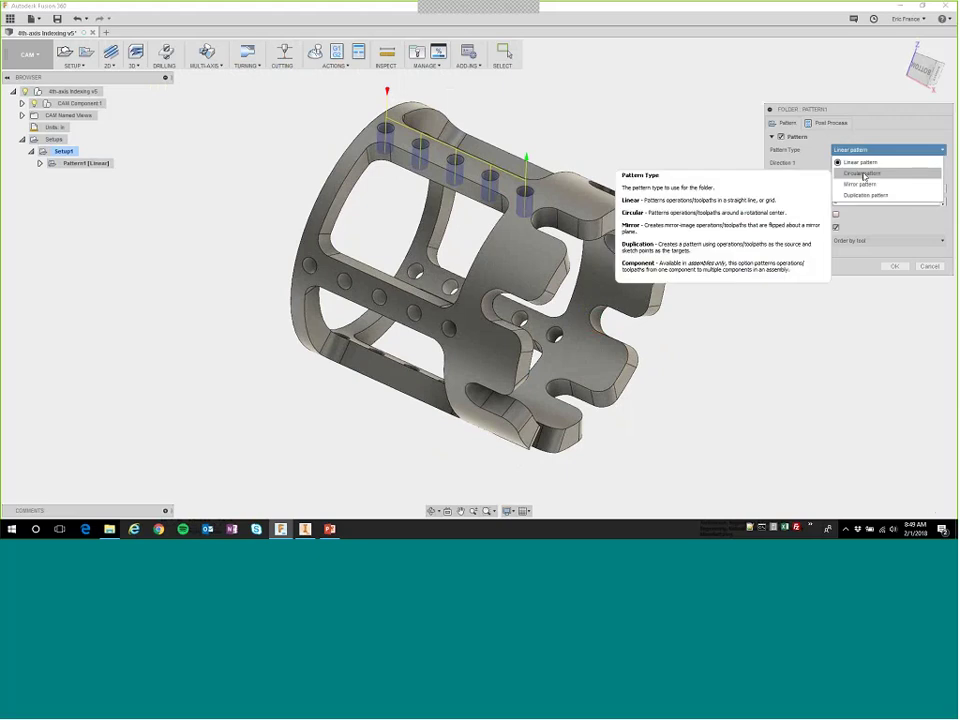
{"action": "left_click", "coordinate": [848, 172]}
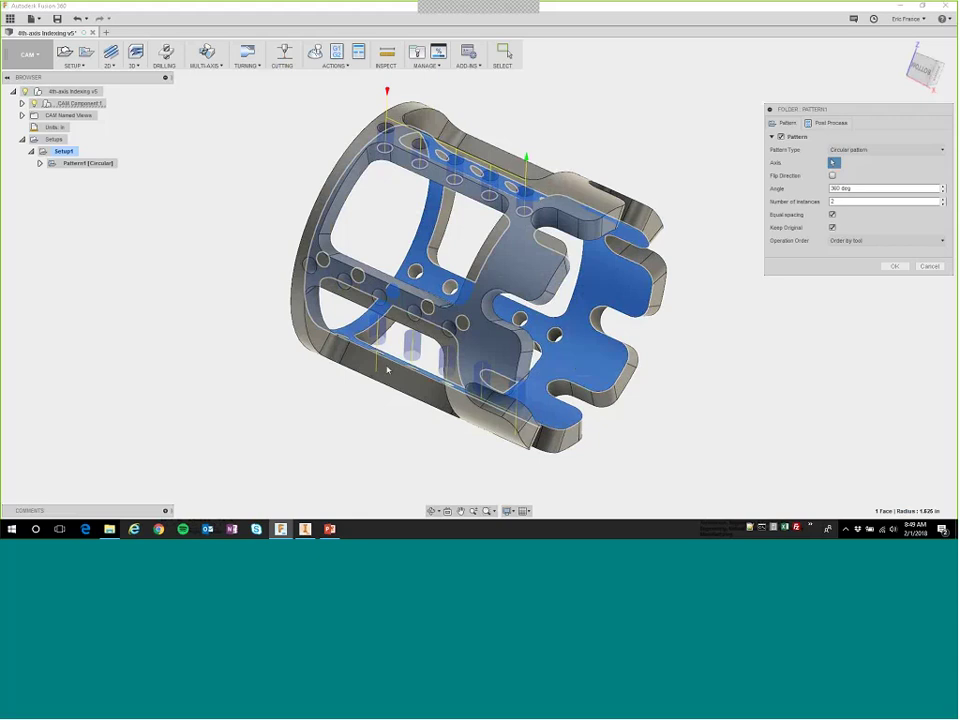
Use the part's inner cylindrical face as the pattern axis, set 5 instances, and accept the circular pattern.
{"action": "left_click", "coordinate": [577, 365]}
{"action": "left_click", "coordinate": [831, 202]}
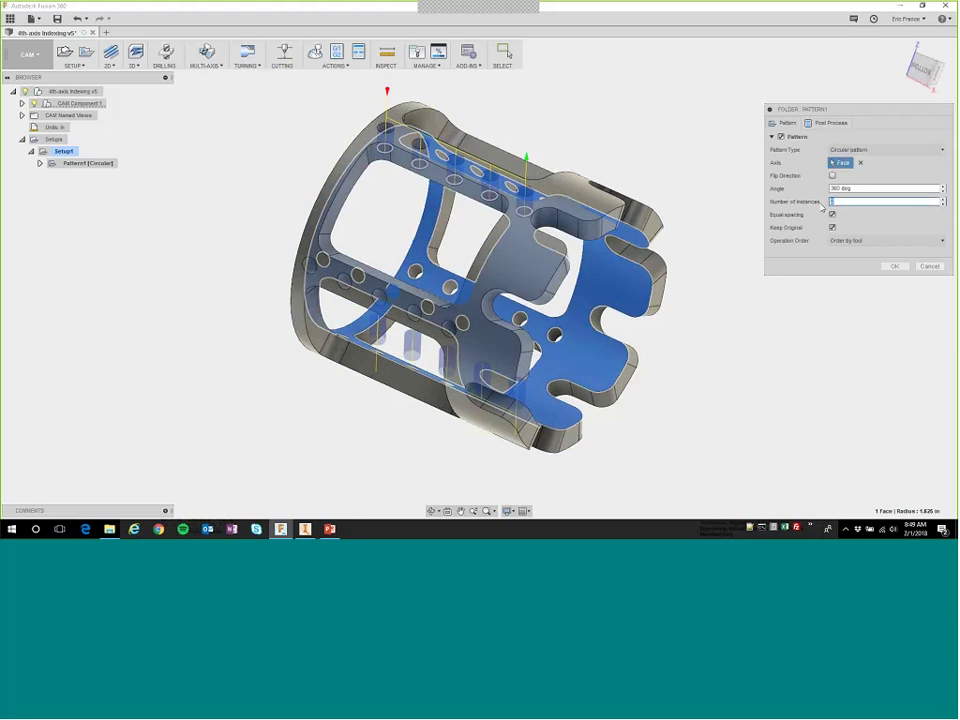
{"action": "type", "text": "4"}
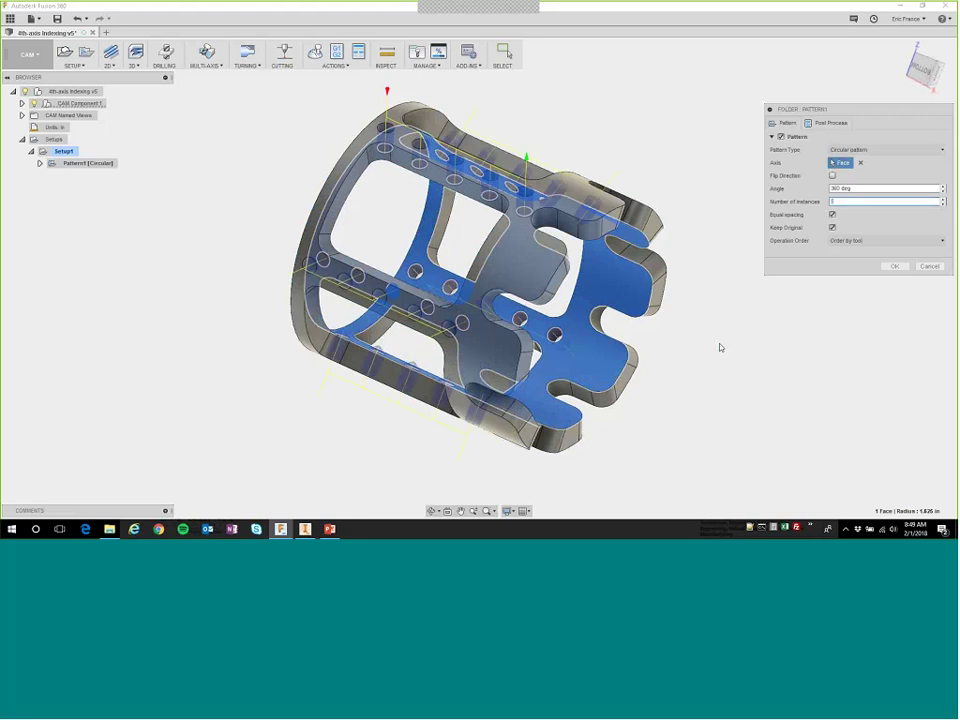
{"action": "middle_click_drag", "start_coordinate": [720, 347], "coordinate": [685, 320], "text": "shift"}
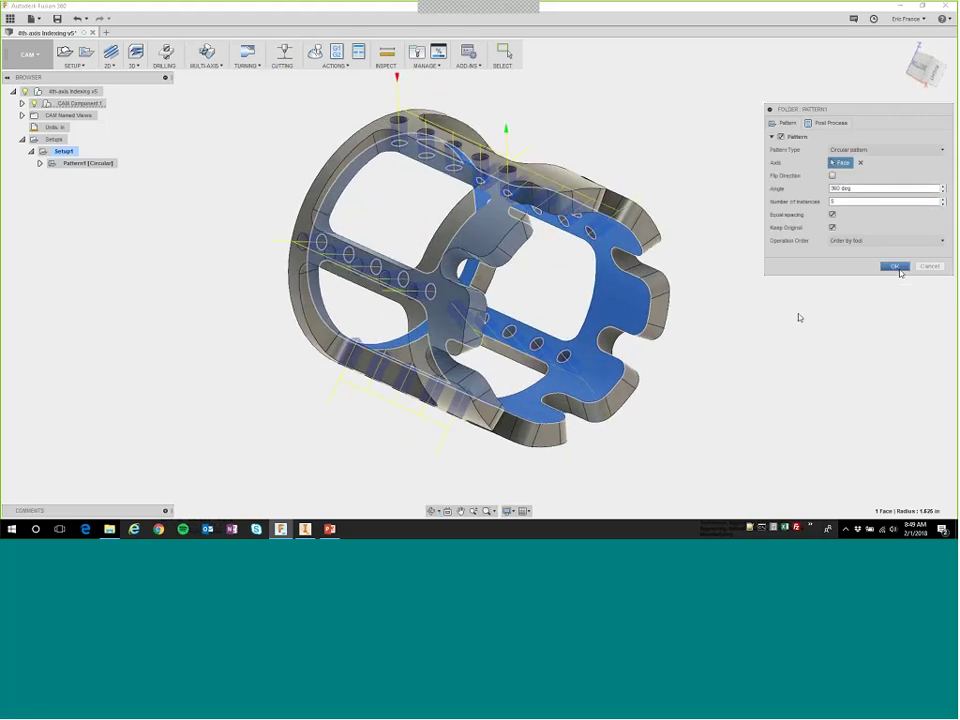
{"action": "left_click", "coordinate": [895, 266]}
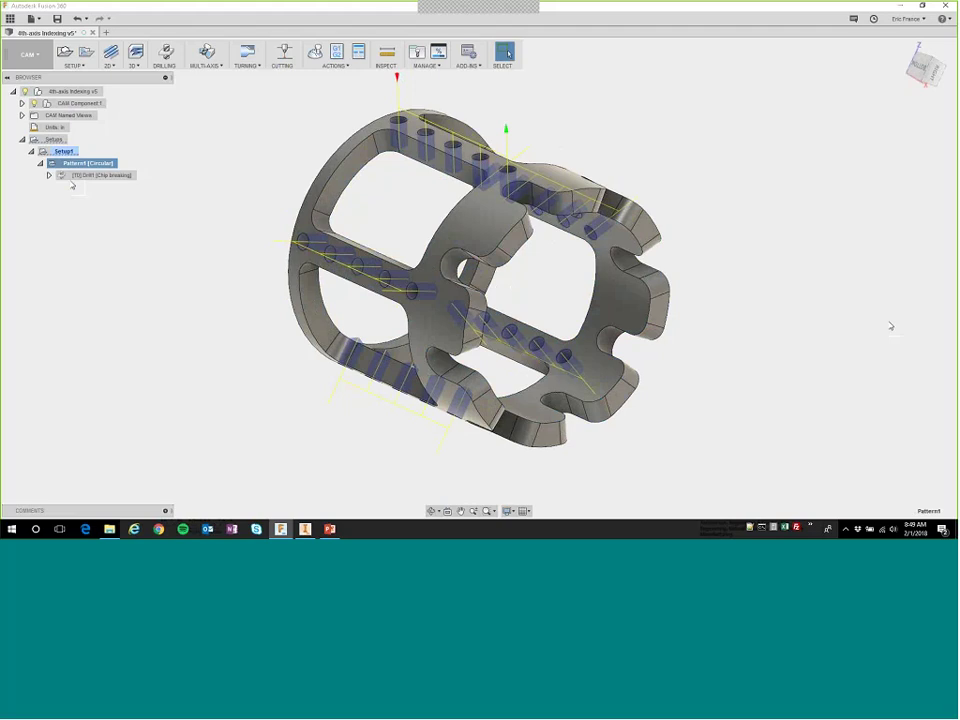
{"action": "middle_click_drag", "start_coordinate": [208, 350], "coordinate": [741, 304], "text": "shift"}
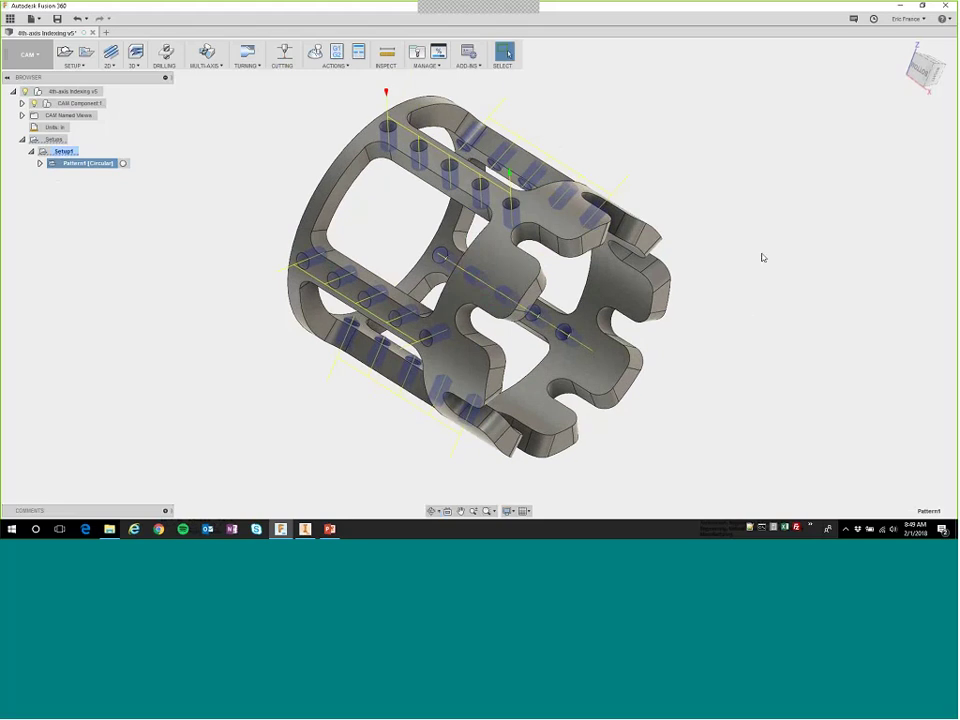
{"action": "left_click", "coordinate": [241, 214]}
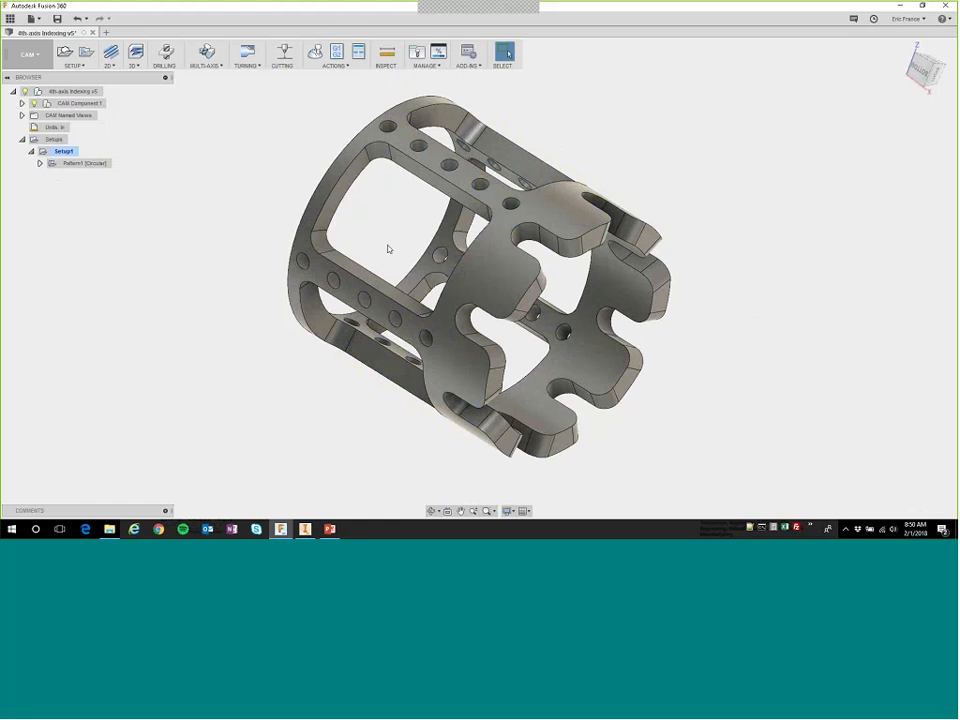
{"action": "key", "text": "f"}
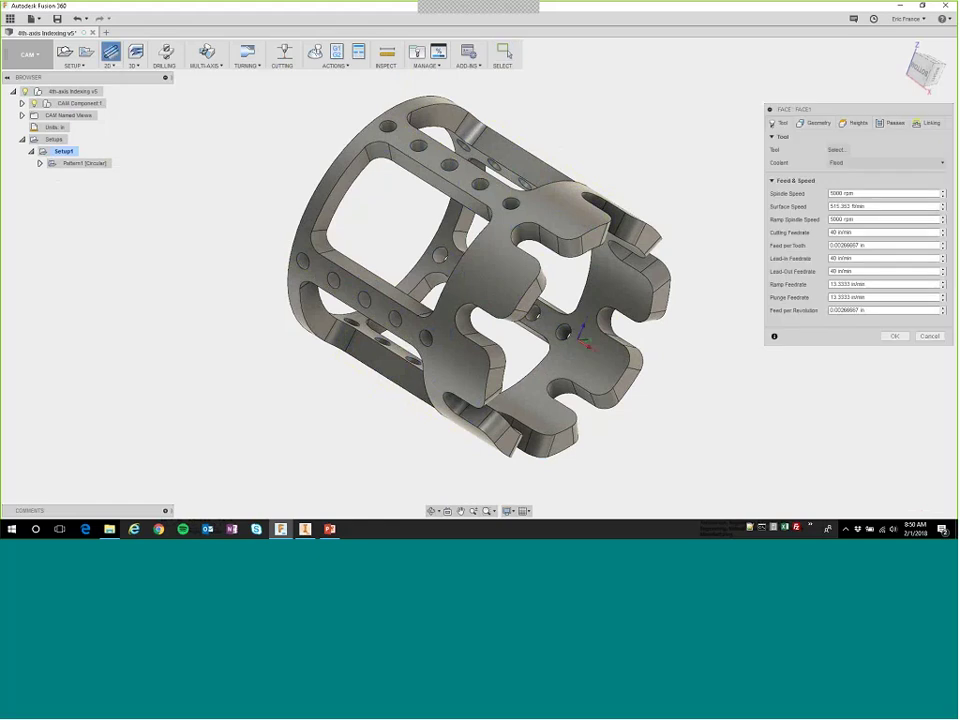
{"action": "key", "text": "Return"}
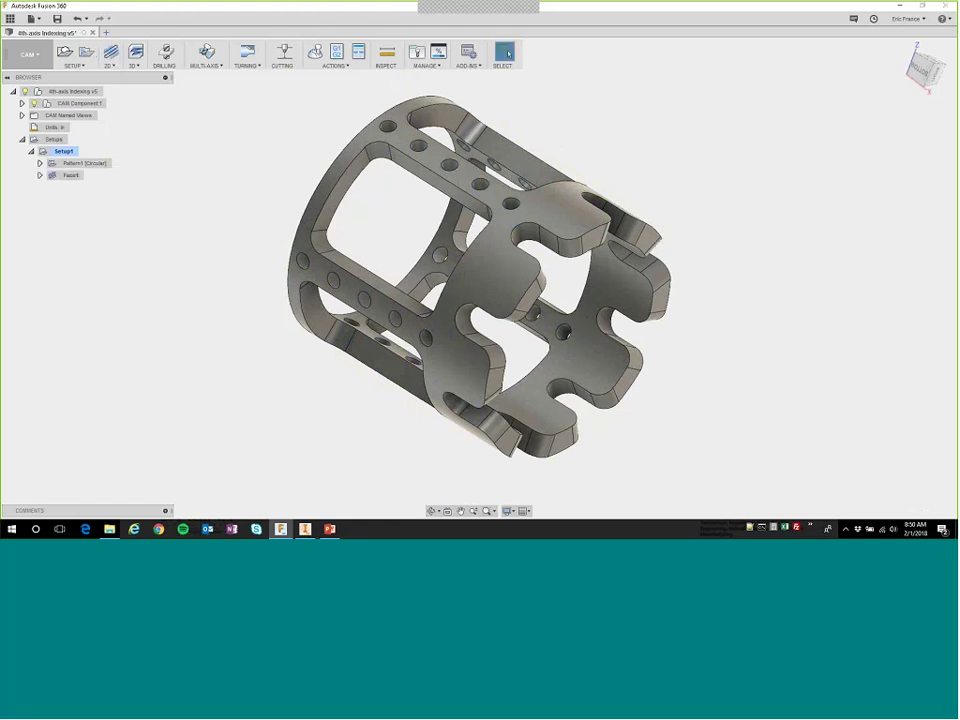
Start a 2D Adaptive Clearing operation and wrap its toolpath around the part's inner cylindrical face.
{"action": "left_click", "coordinate": [108, 65]}
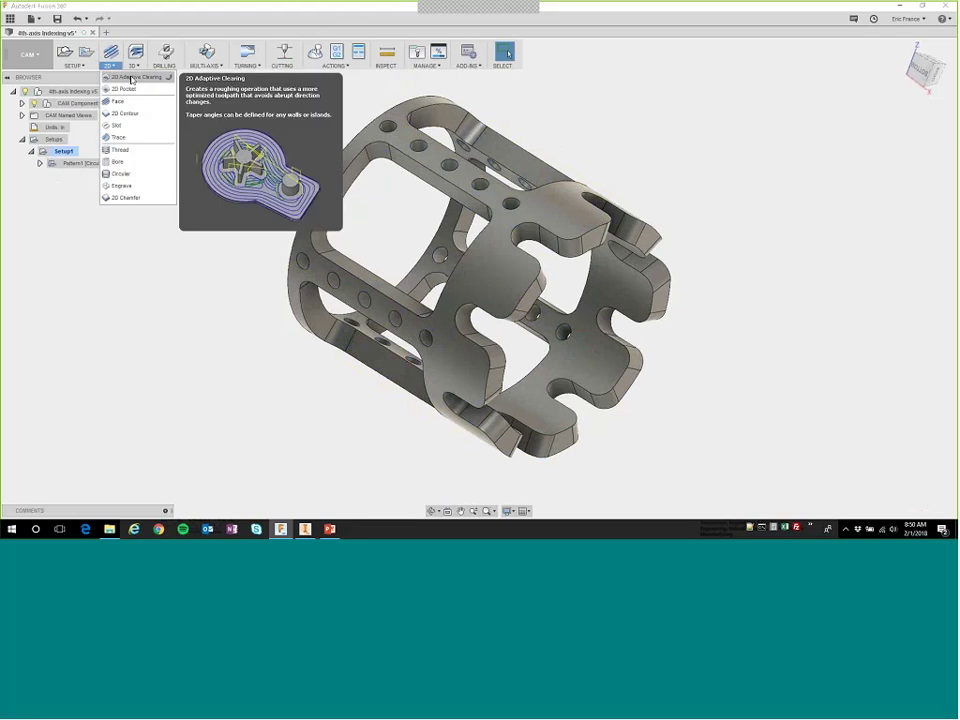
{"action": "left_click", "coordinate": [126, 80]}
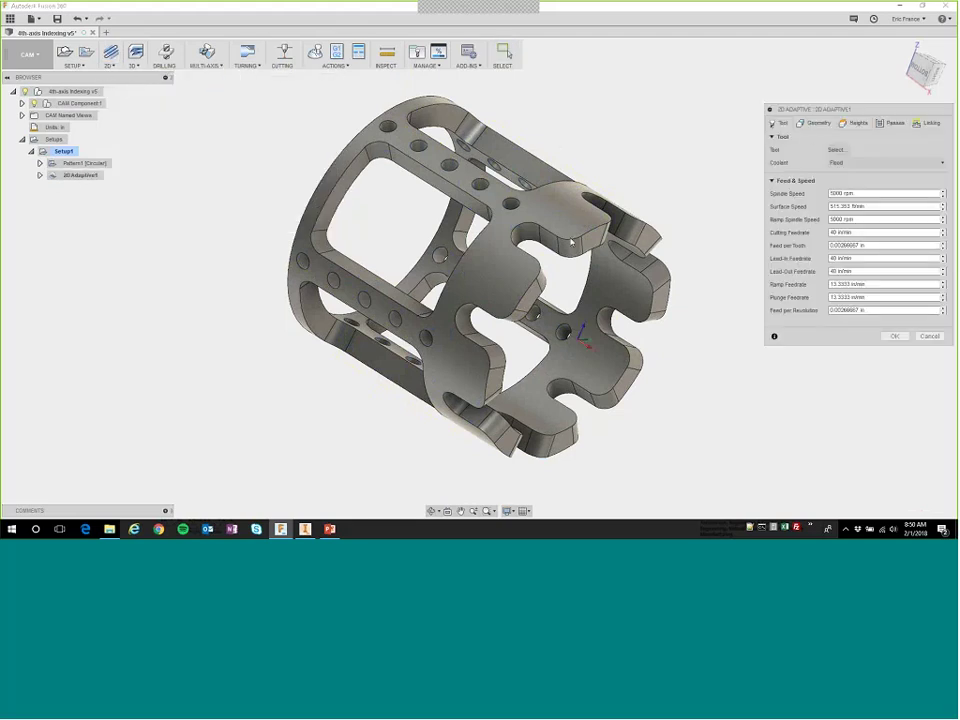
{"action": "left_click", "coordinate": [817, 123]}
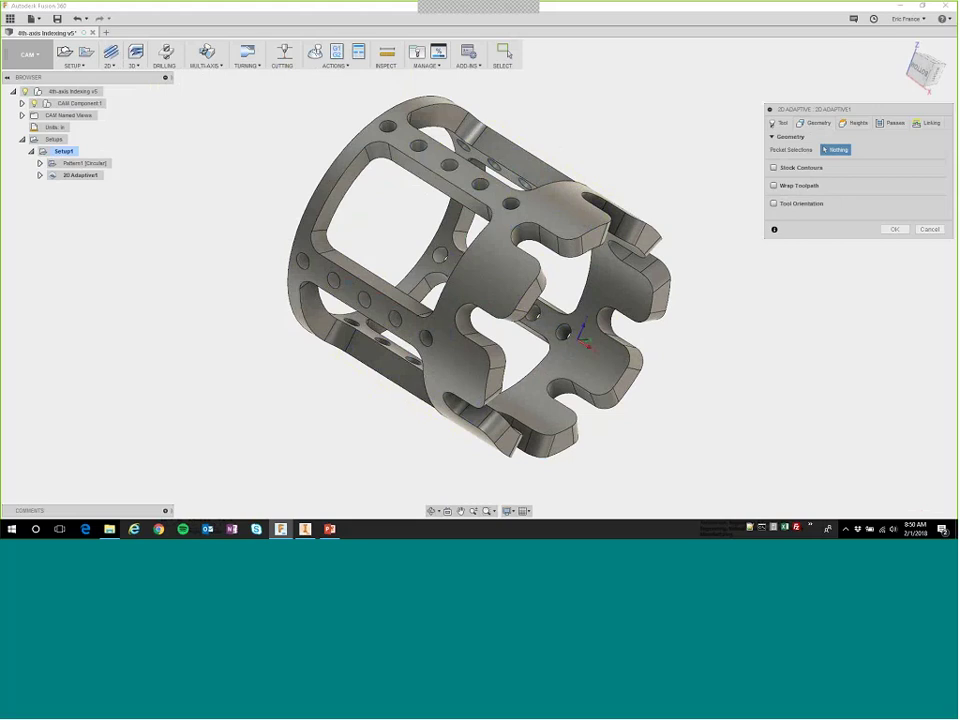
{"action": "left_click", "coordinate": [774, 186]}
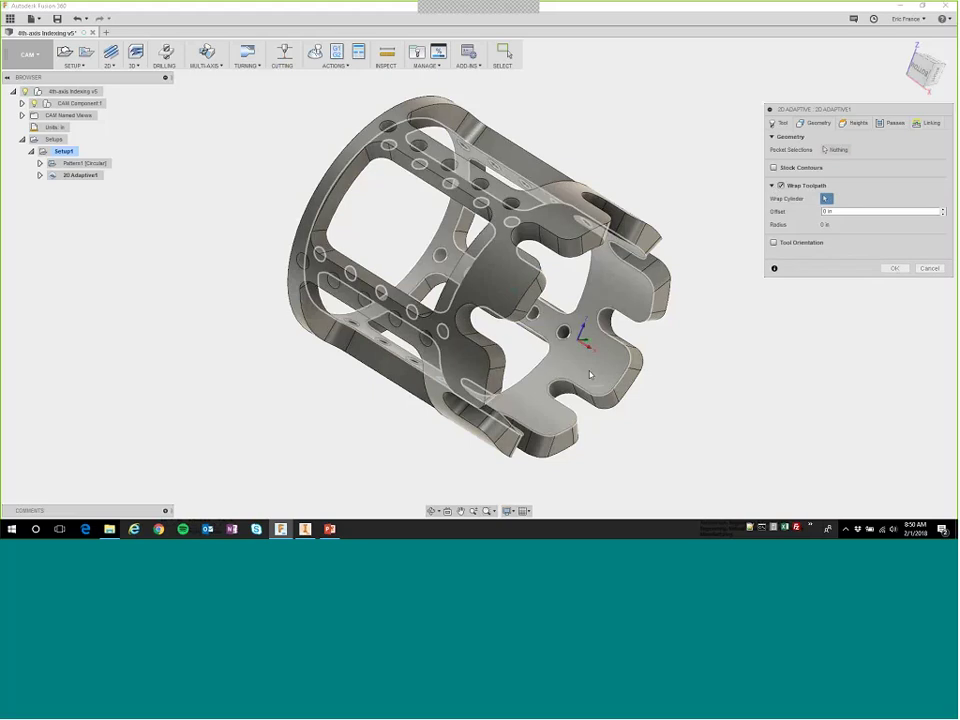
{"action": "left_click", "coordinate": [590, 375]}
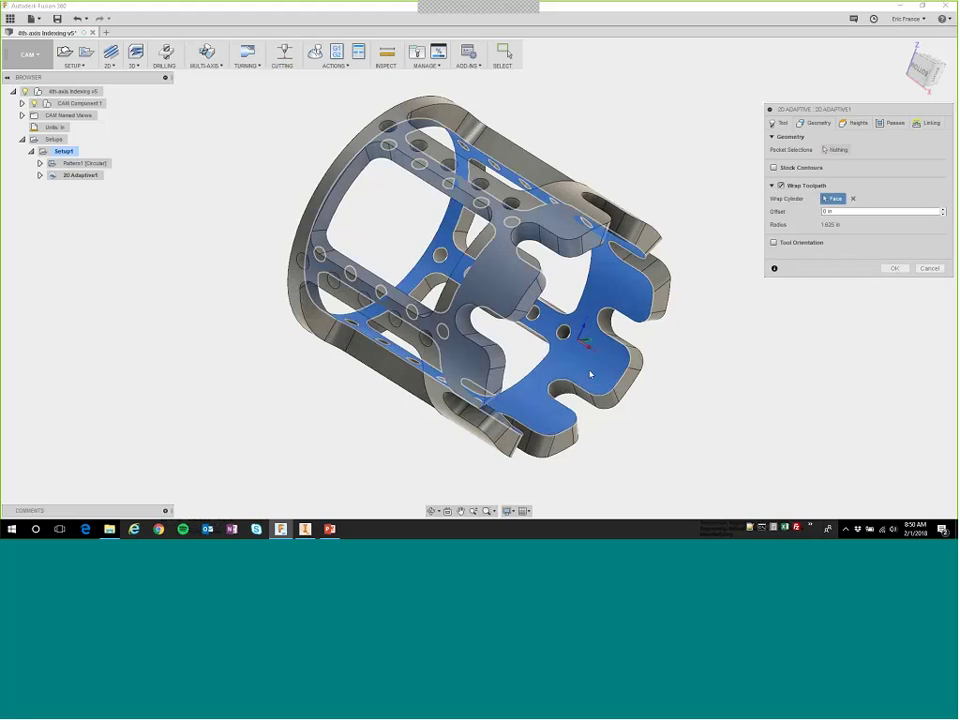
Select the inner edge loop of one rectangular window as the adaptive operation's pocket chain.
{"action": "left_click", "coordinate": [838, 150]}
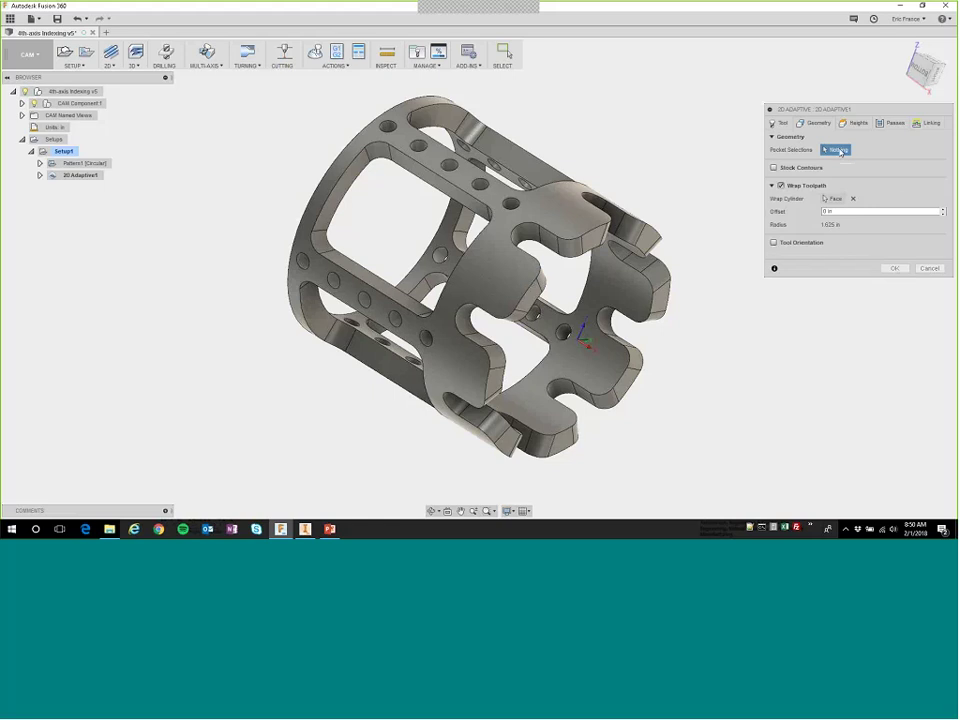
{"action": "left_click", "coordinate": [427, 187]}
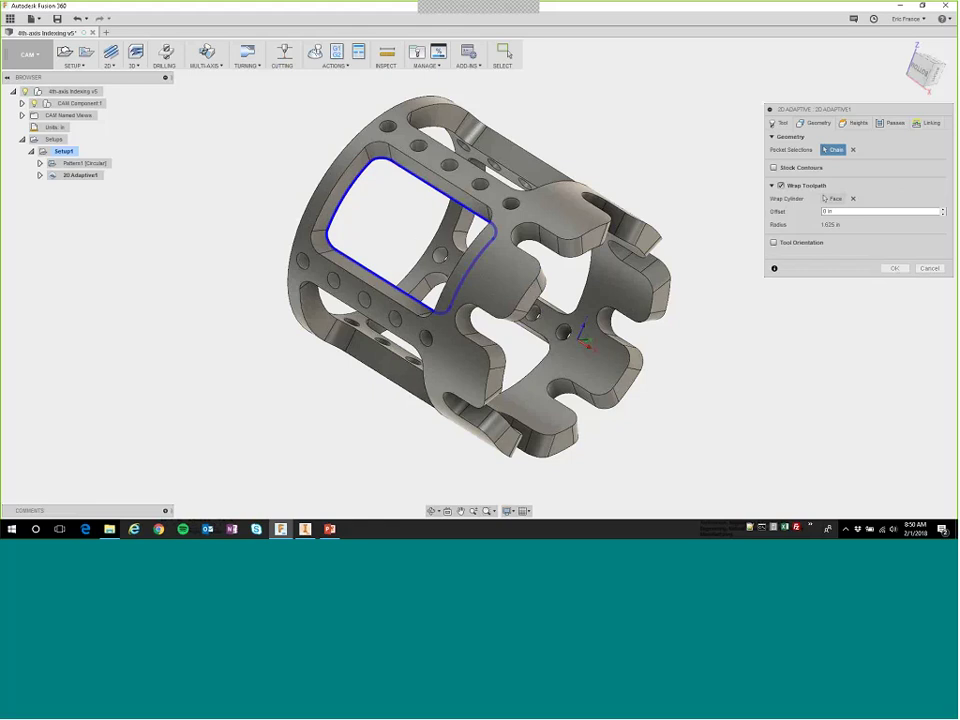
{"action": "middle_click_drag", "start_coordinate": [413, 240], "coordinate": [442, 158], "text": "shift"}
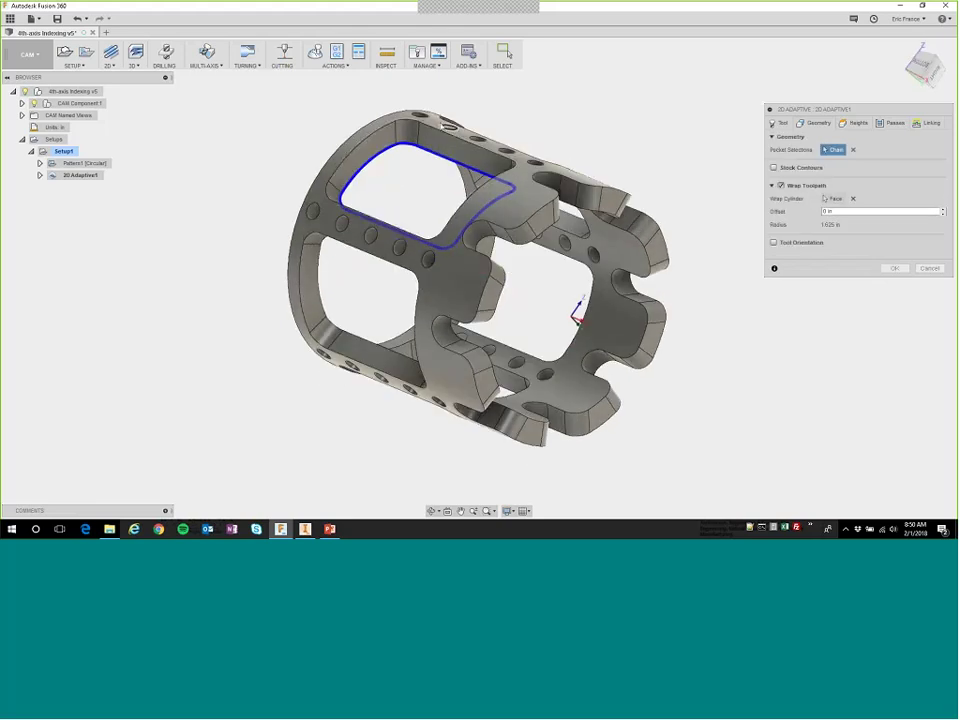
{"action": "left_click", "coordinate": [413, 149]}
{"action": "left_click", "coordinate": [403, 151]}
Assign tool 2, the 1/4" flat roughing endmill, to the 2D adaptive operation and generate its toolpath.
{"action": "left_click", "coordinate": [894, 268]}
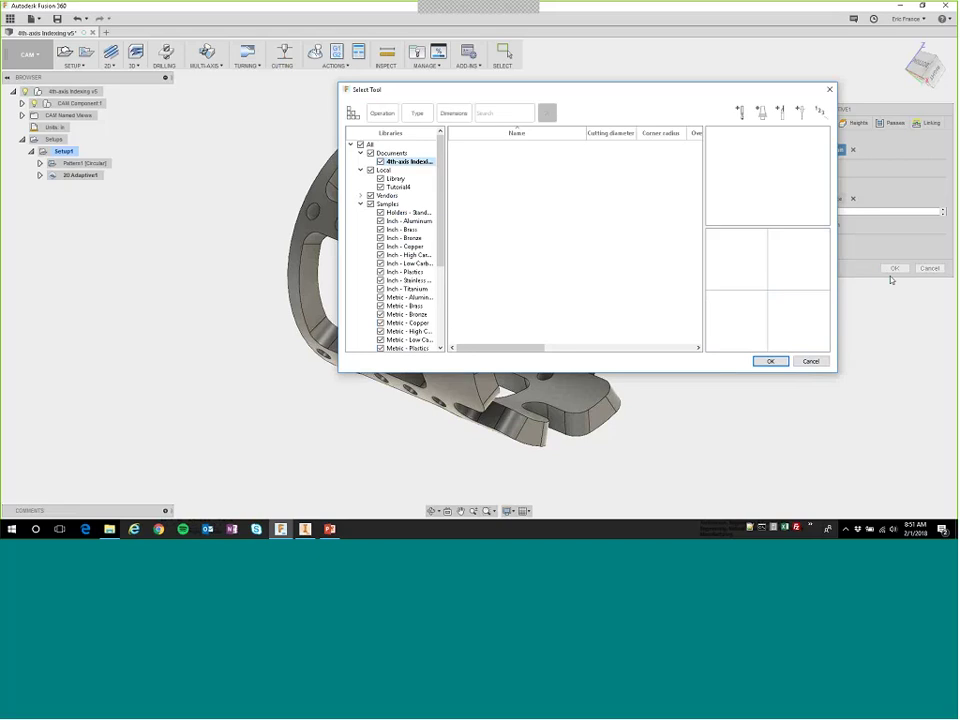
{"action": "left_click", "coordinate": [496, 163]}
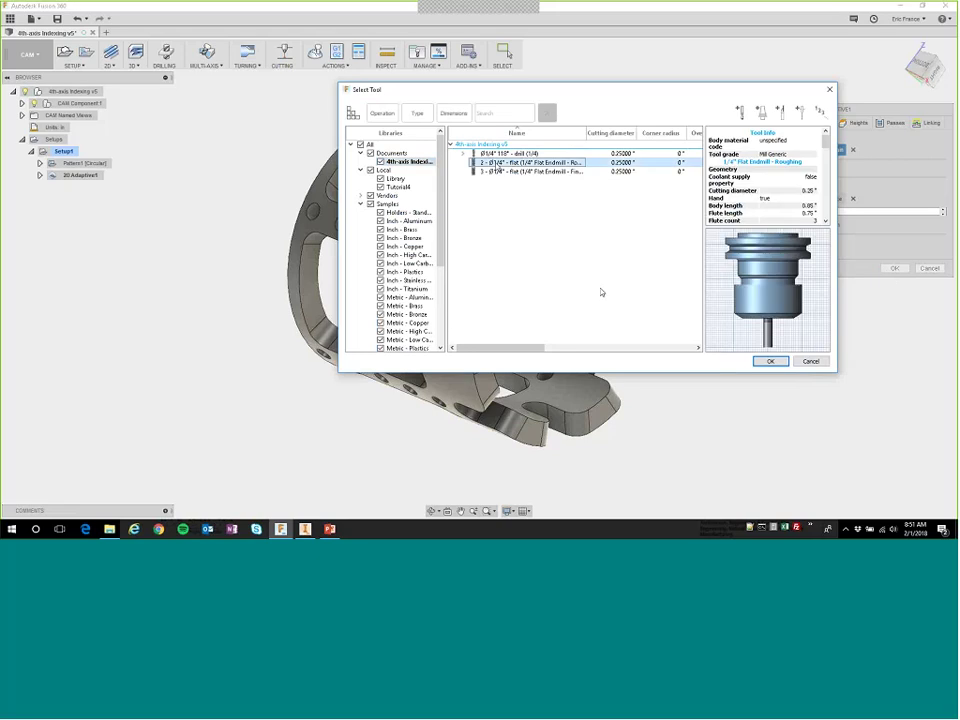
{"action": "left_click", "coordinate": [770, 362]}
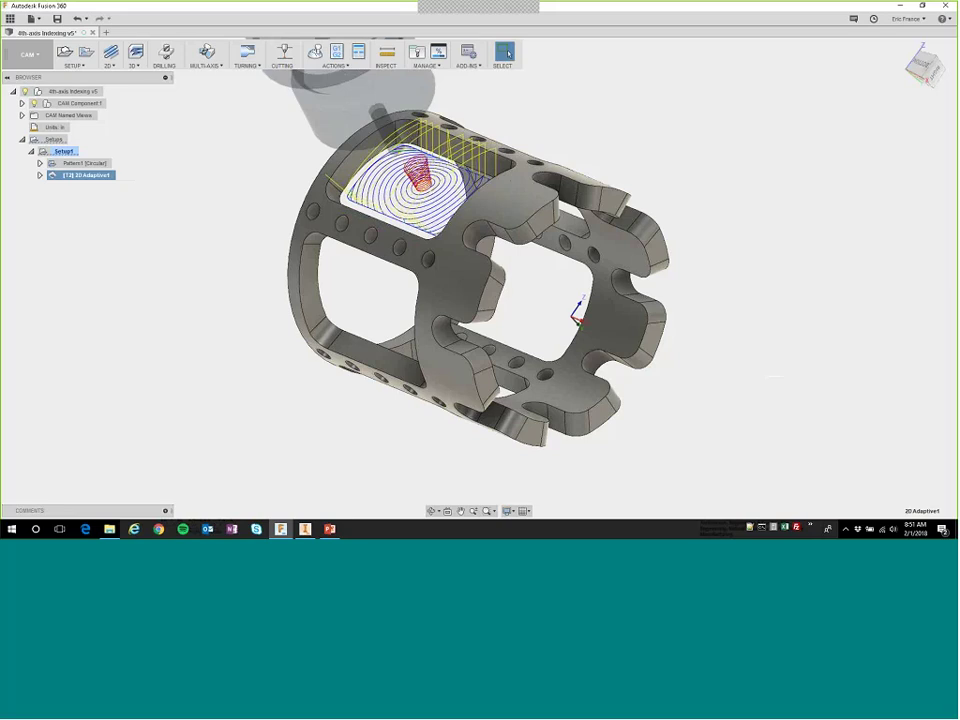
Derive a 2D Pocket operation from the 2D adaptive and assign it tool 3, the 1/4" flat finishing endmill.
{"action": "middle_click_drag", "start_coordinate": [535, 245], "coordinate": [561, 255], "text": "shift"}
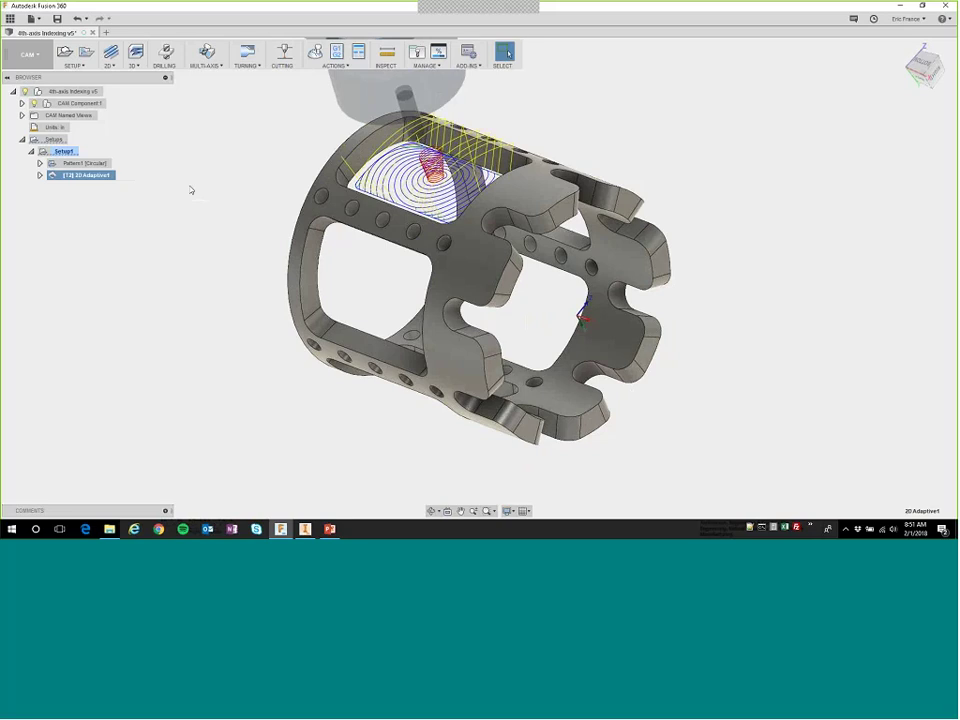
{"action": "right_click", "coordinate": [86, 176]}
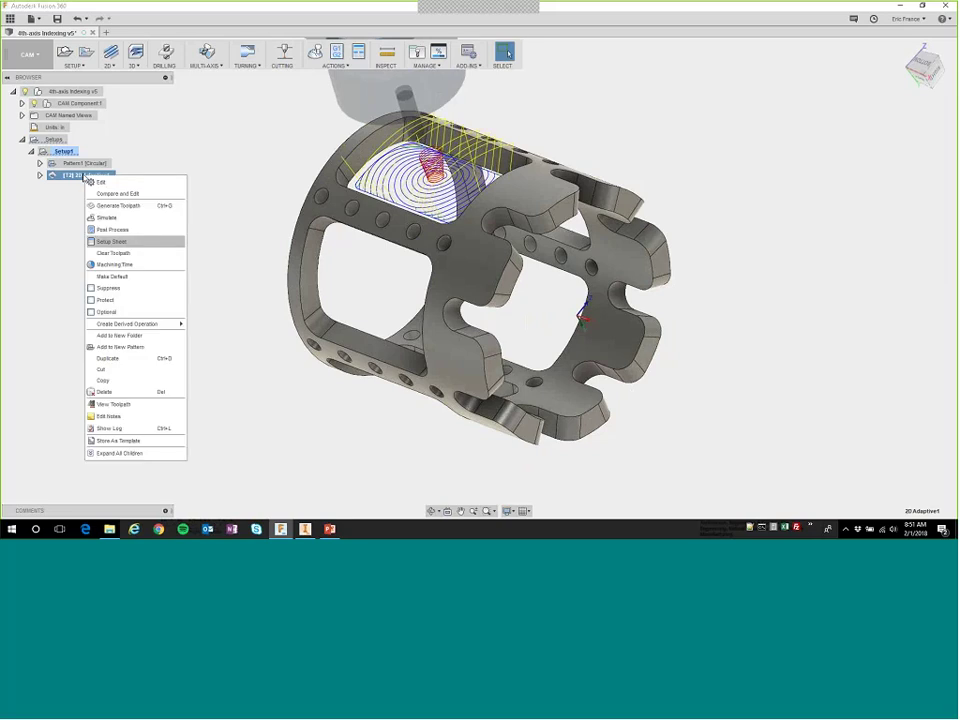
{"action": "mouse_move", "coordinate": [183, 324]}
{"action": "mouse_move", "coordinate": [207, 336]}
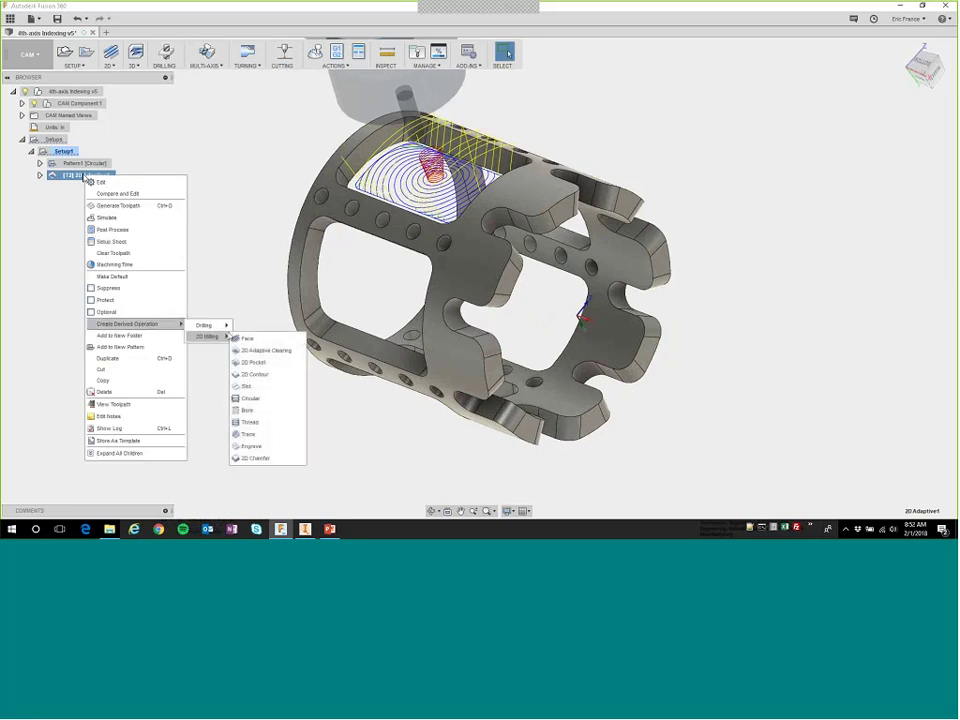
{"action": "left_click", "coordinate": [253, 363]}
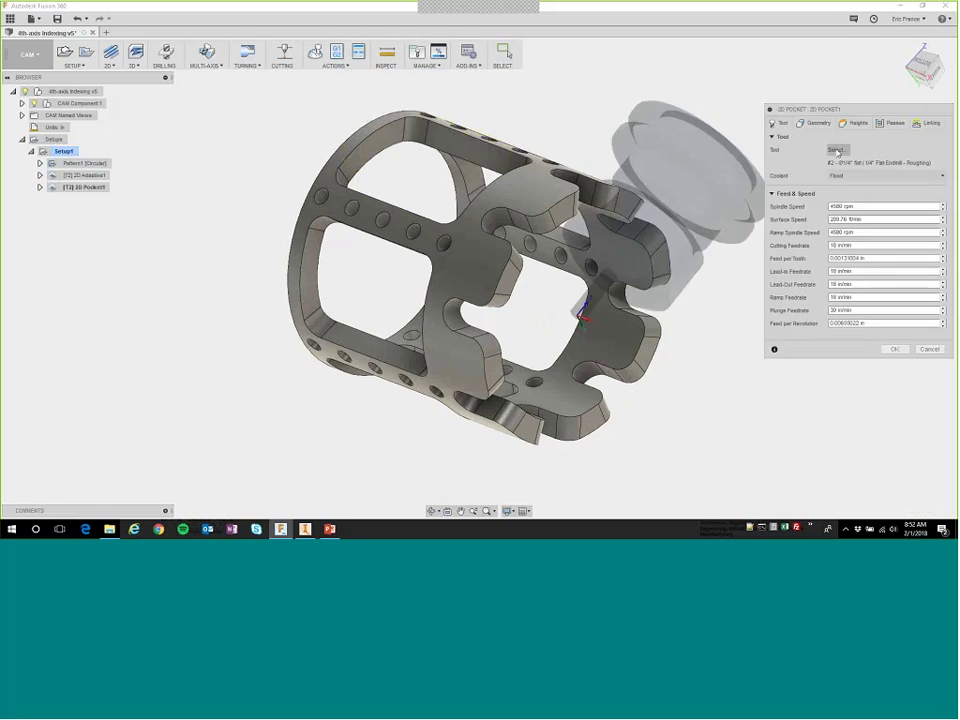
{"action": "left_click", "coordinate": [836, 149]}
{"action": "left_click", "coordinate": [530, 171]}
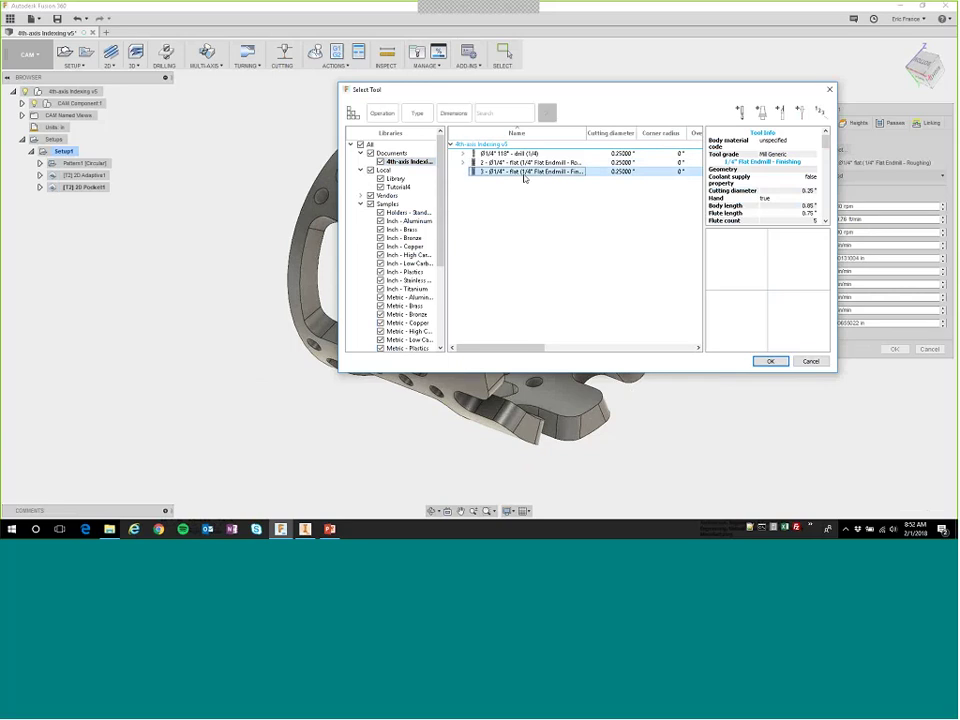
{"action": "left_click", "coordinate": [771, 362]}
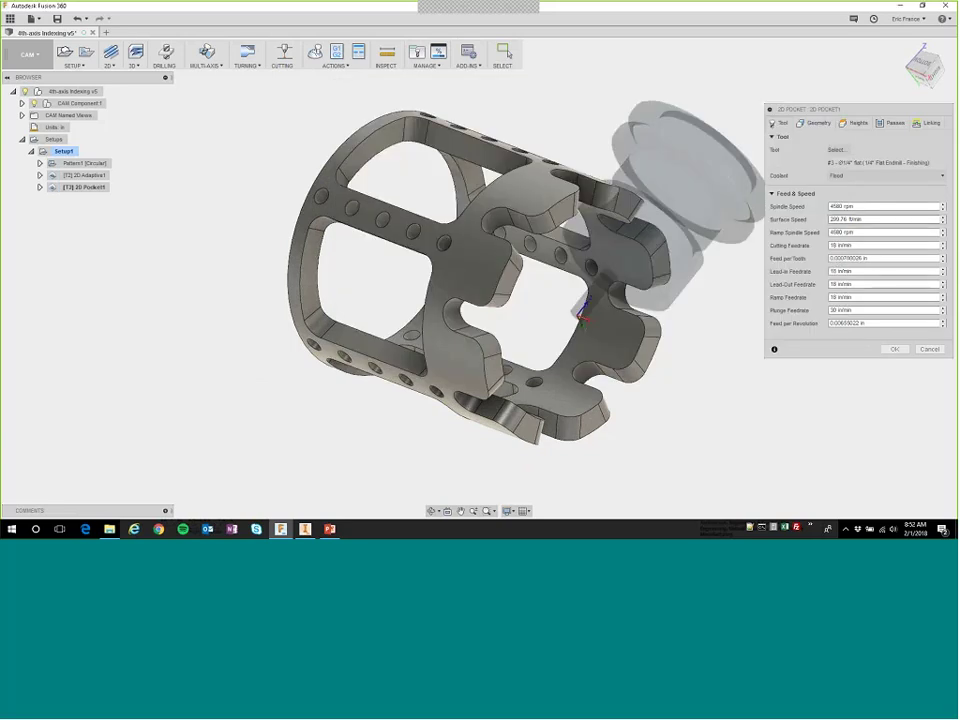
Set the pocket operation's bottom height offset to -0.02 in from the selected contour.
{"action": "left_click", "coordinate": [816, 123]}
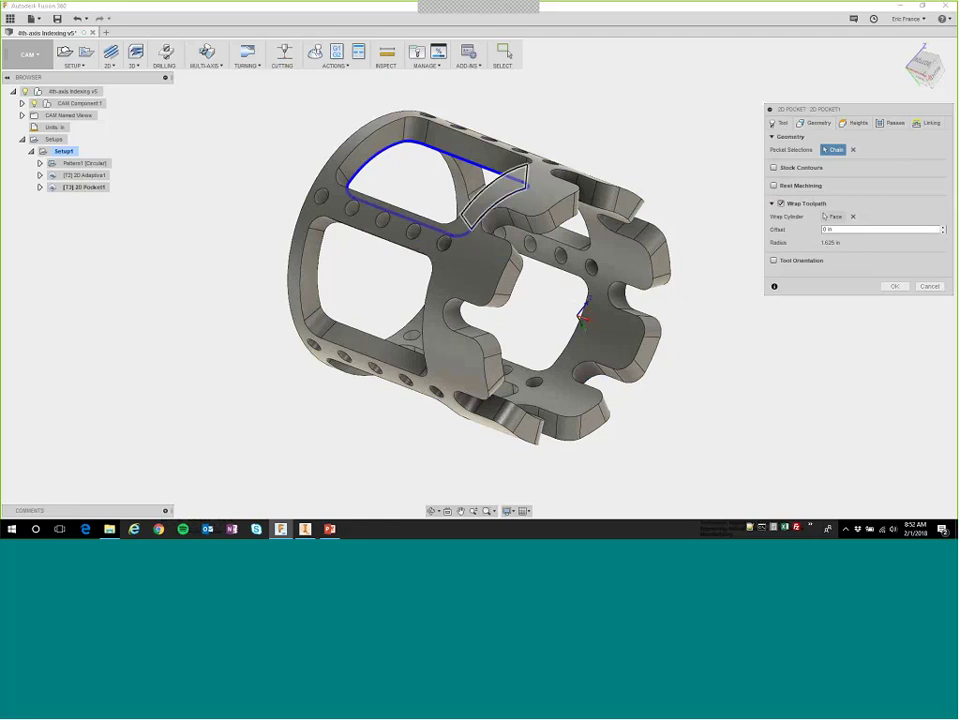
{"action": "left_click", "coordinate": [856, 124]}
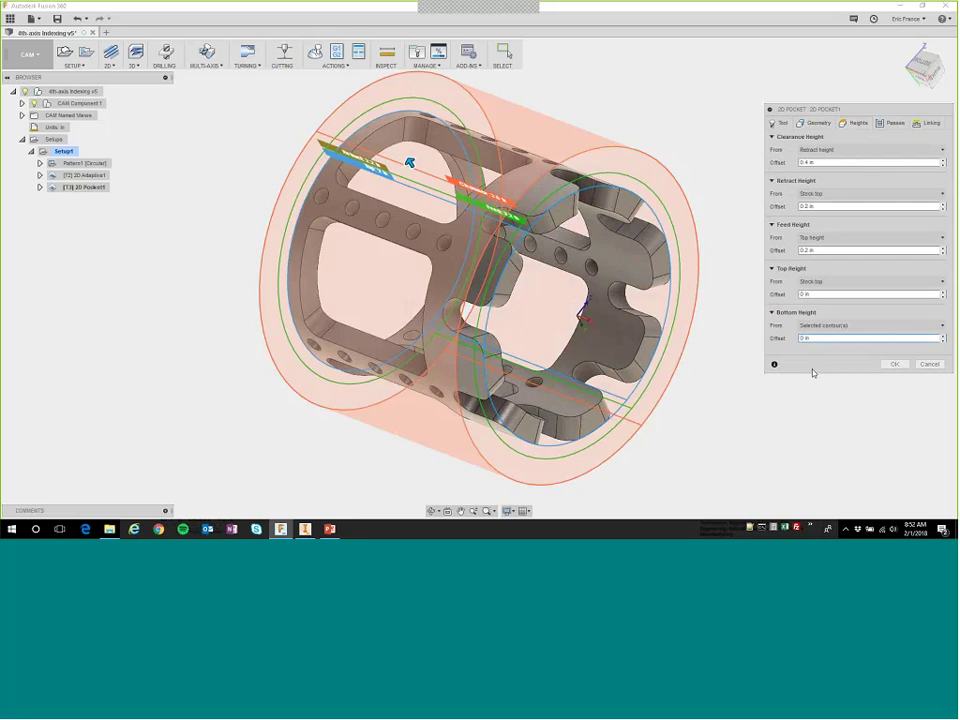
{"action": "type", "text": "-0.02"}
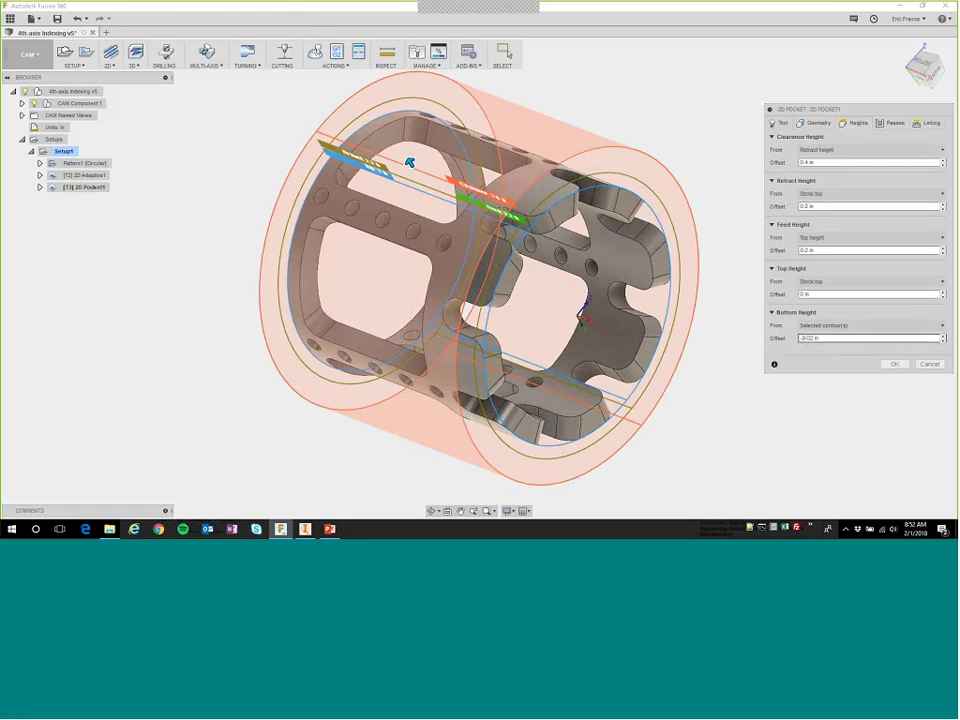
Set the pocket operation's ramp type to Plunge.
{"action": "left_click", "coordinate": [891, 123]}
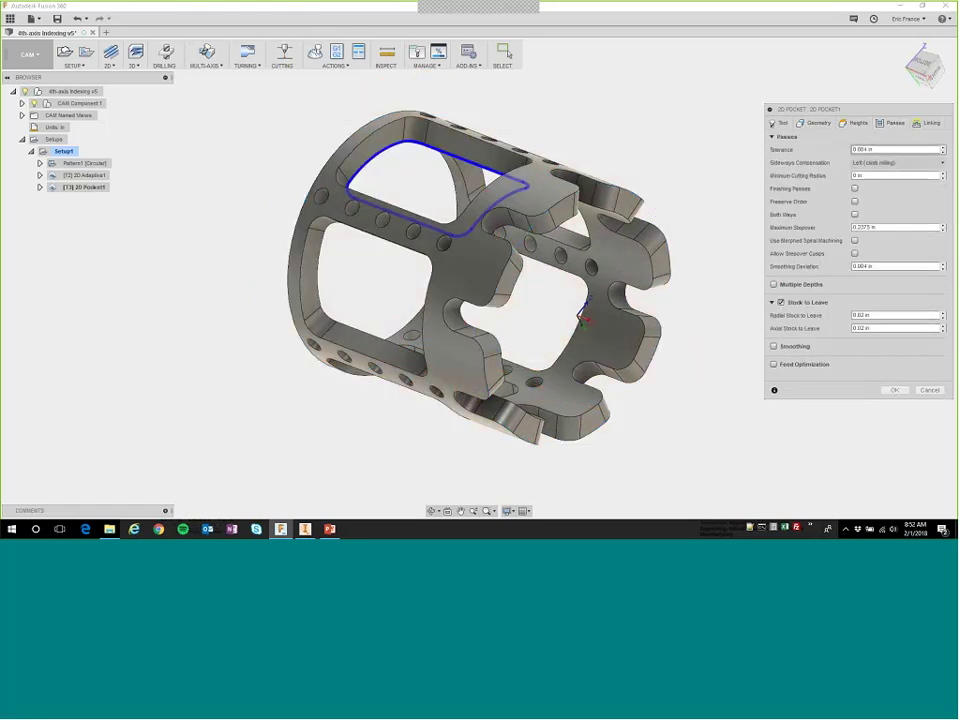
{"action": "left_click", "coordinate": [926, 123]}
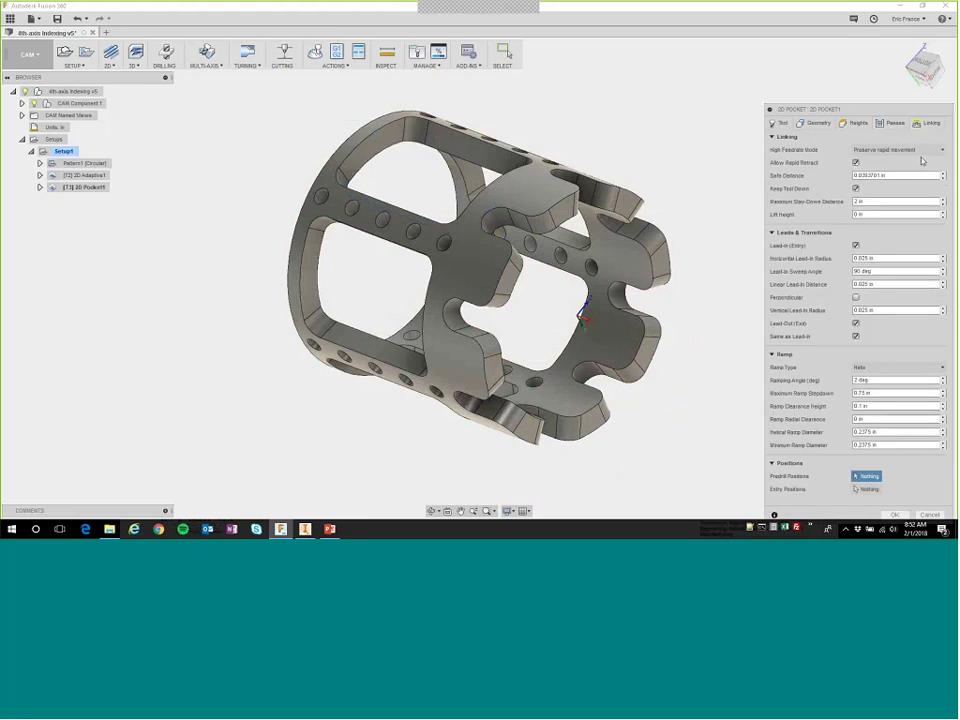
{"action": "left_click", "coordinate": [872, 367]}
{"action": "left_click", "coordinate": [877, 430]}
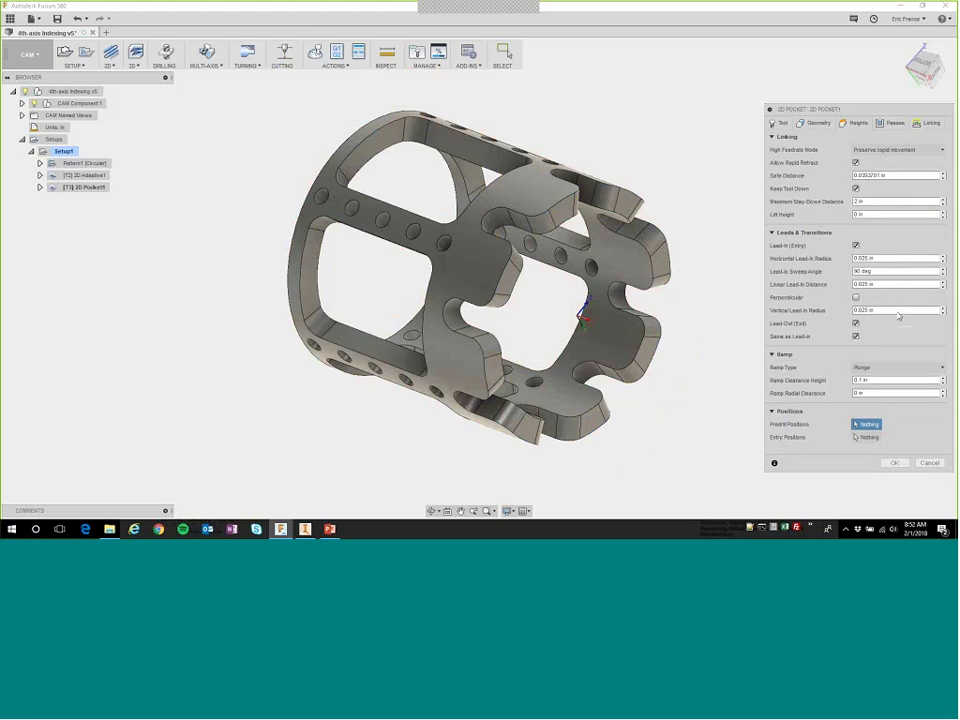
Turn off stock to leave for the pocket operation and generate its toolpath.
{"action": "left_click", "coordinate": [892, 123]}
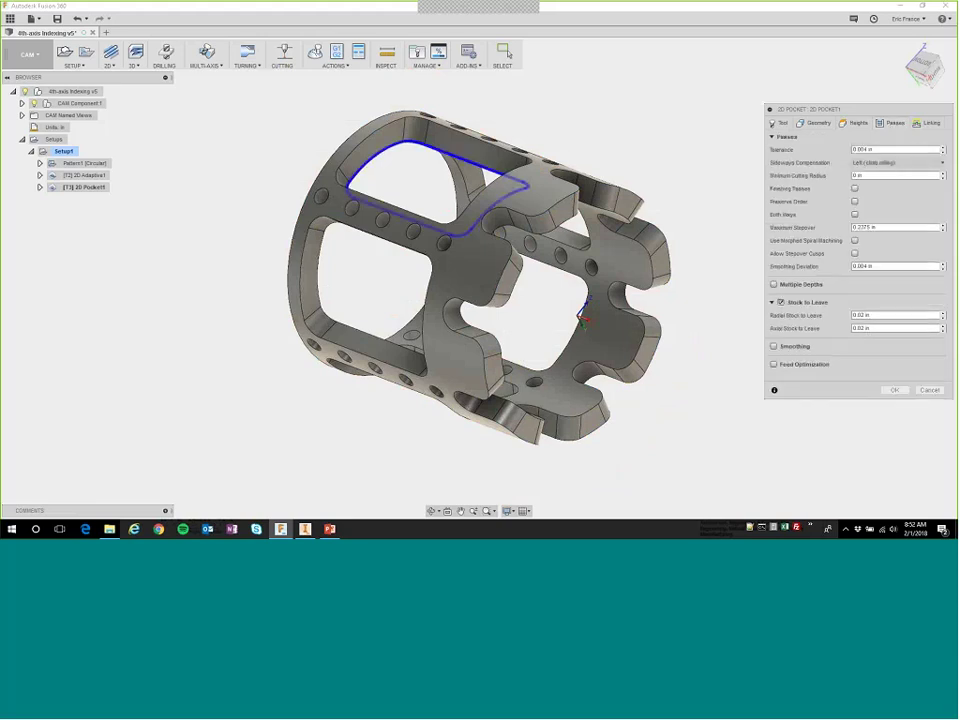
{"action": "left_click", "coordinate": [782, 303]}
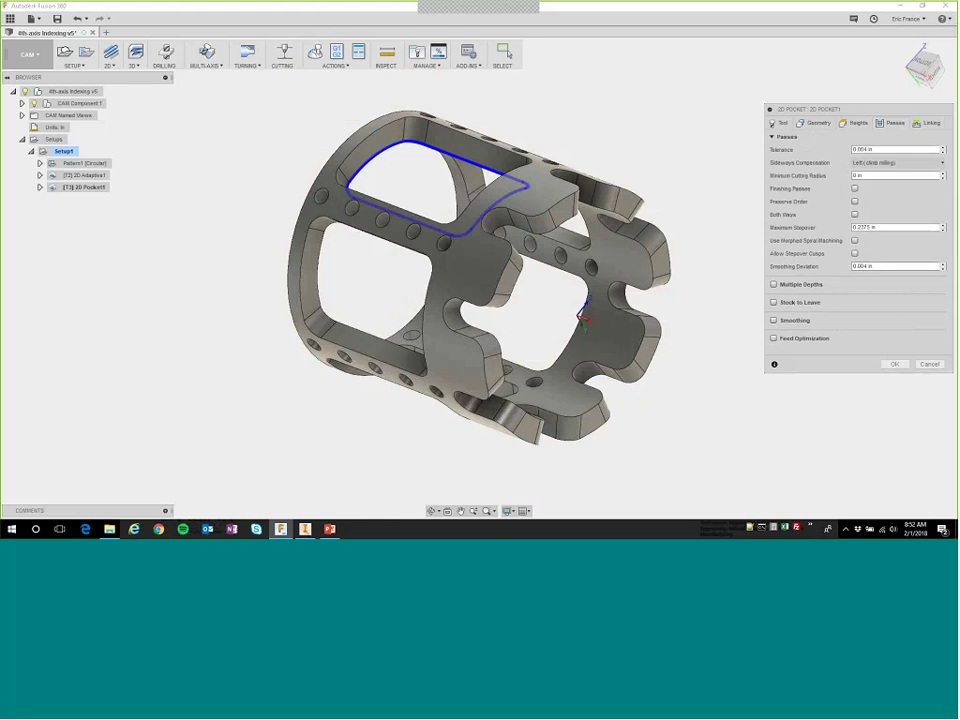
{"action": "left_click", "coordinate": [895, 365]}
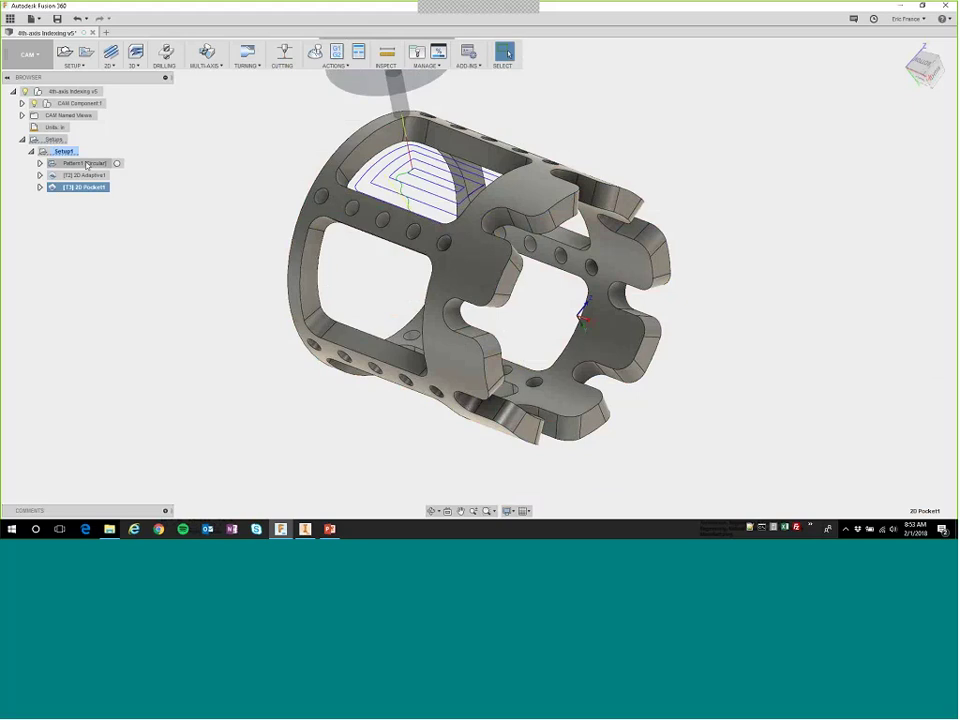
Move the 2D adaptive and 2D pocket operations into the circular pattern and review the individual and patterned toolpaths.
{"action": "left_click", "coordinate": [40, 163]}
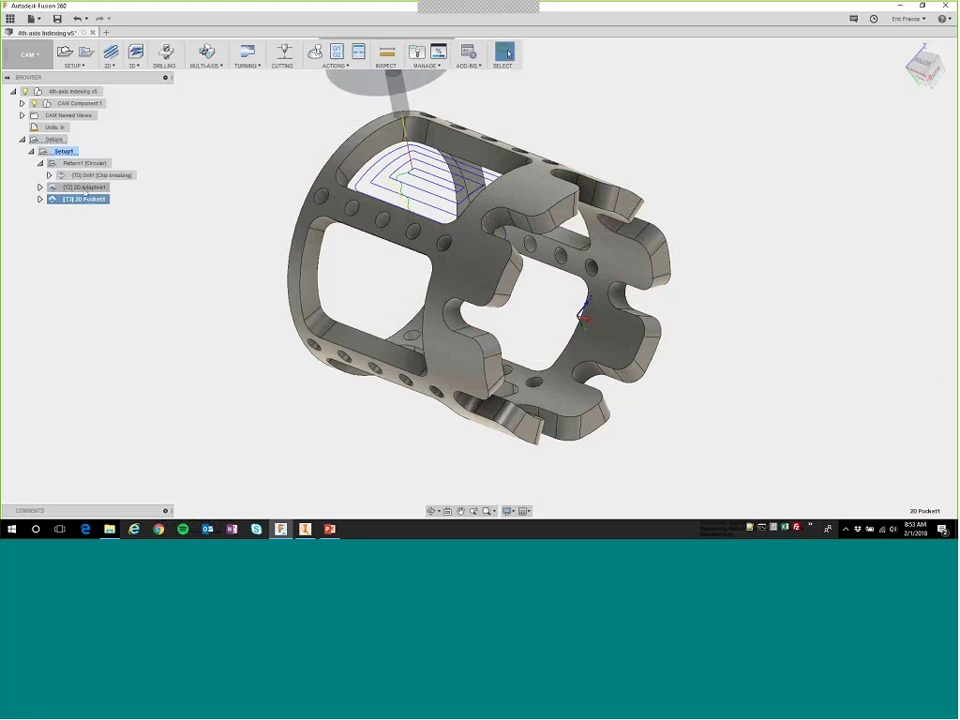
{"action": "left_click_drag", "start_coordinate": [86, 189], "coordinate": [92, 182]}
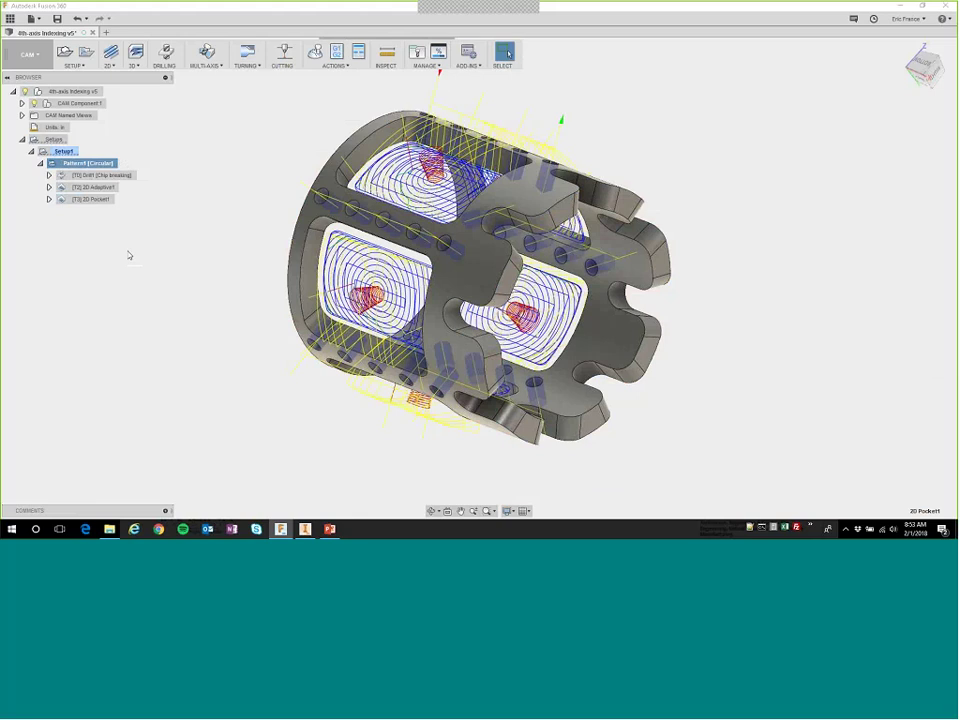
{"action": "left_click", "coordinate": [96, 176]}
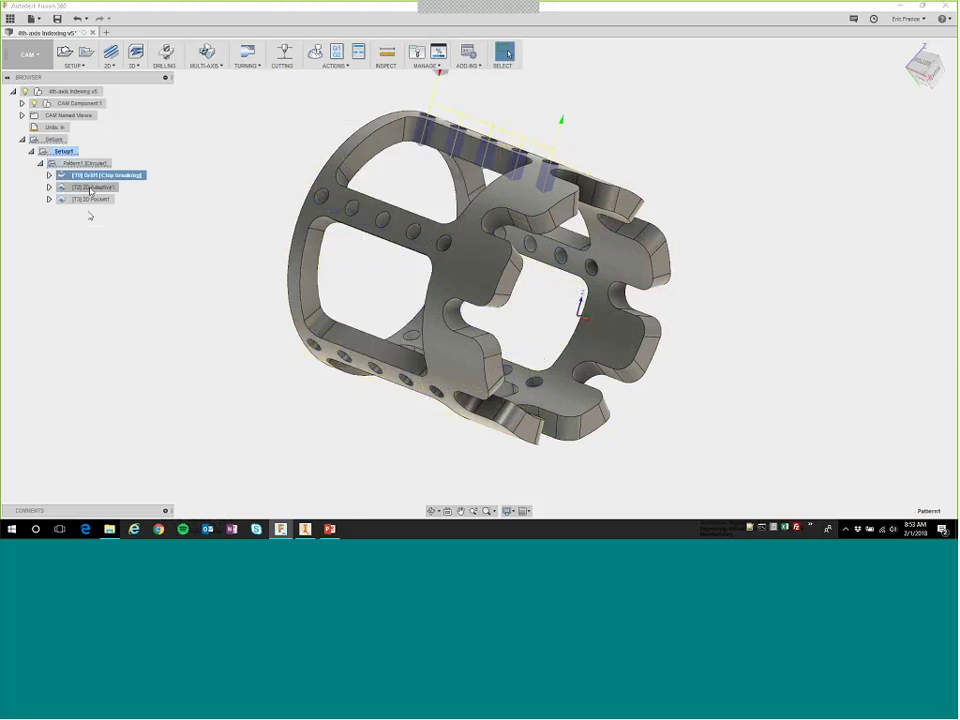
{"action": "left_click", "coordinate": [93, 187]}
{"action": "left_click", "coordinate": [95, 199]}
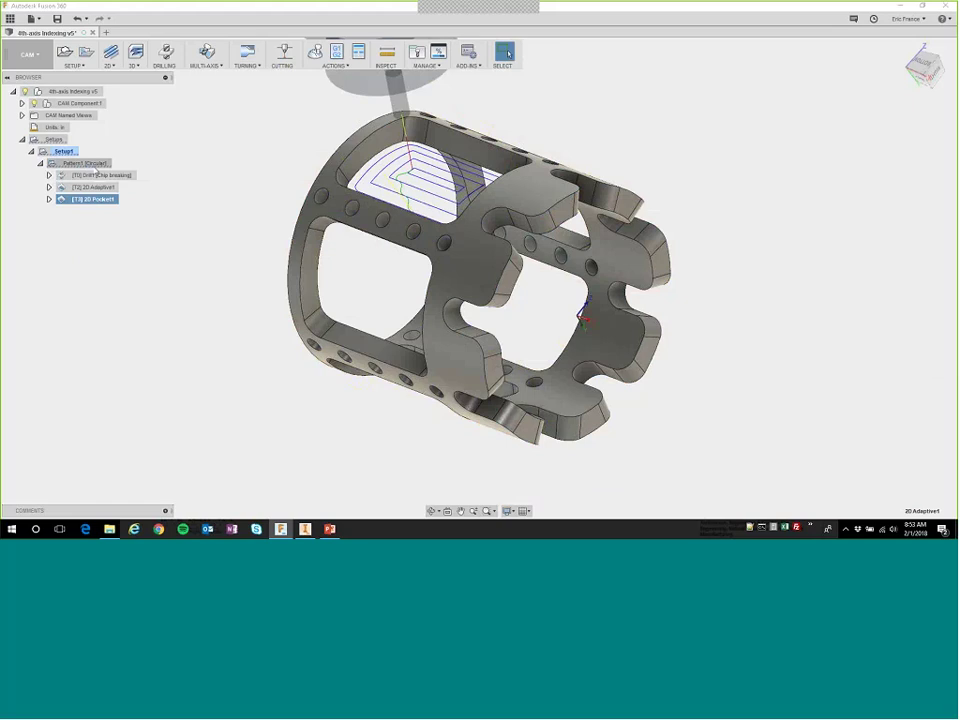
{"action": "left_click", "coordinate": [90, 164]}
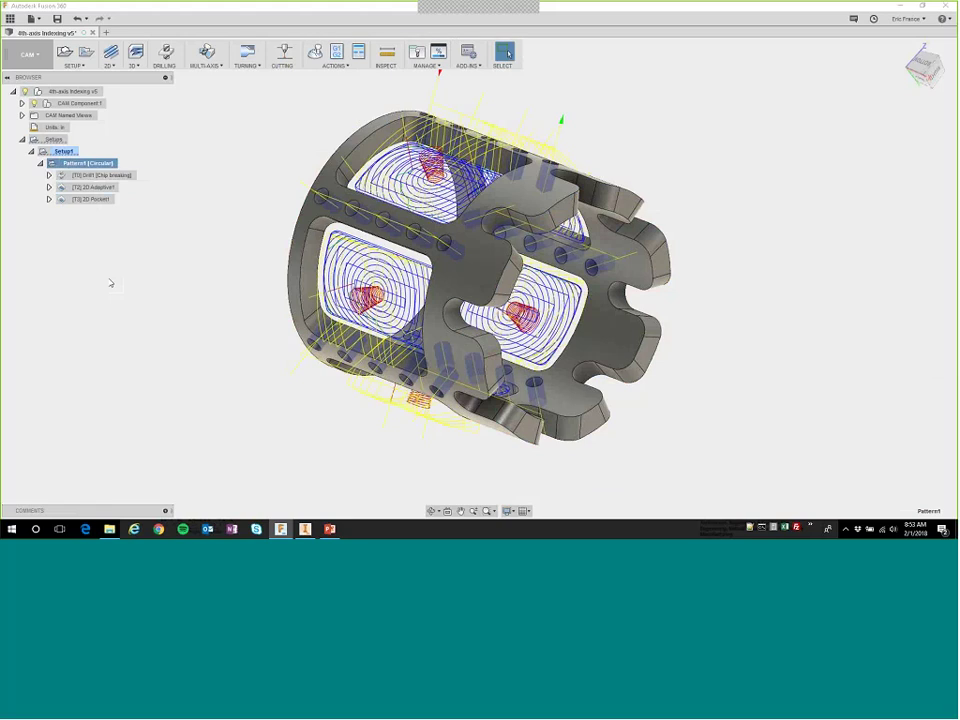
Create a 2D Contour operation wrapped around the tube's inner cylindrical face, following the edge chain of the scalloped end.
{"action": "left_click", "coordinate": [81, 253]}
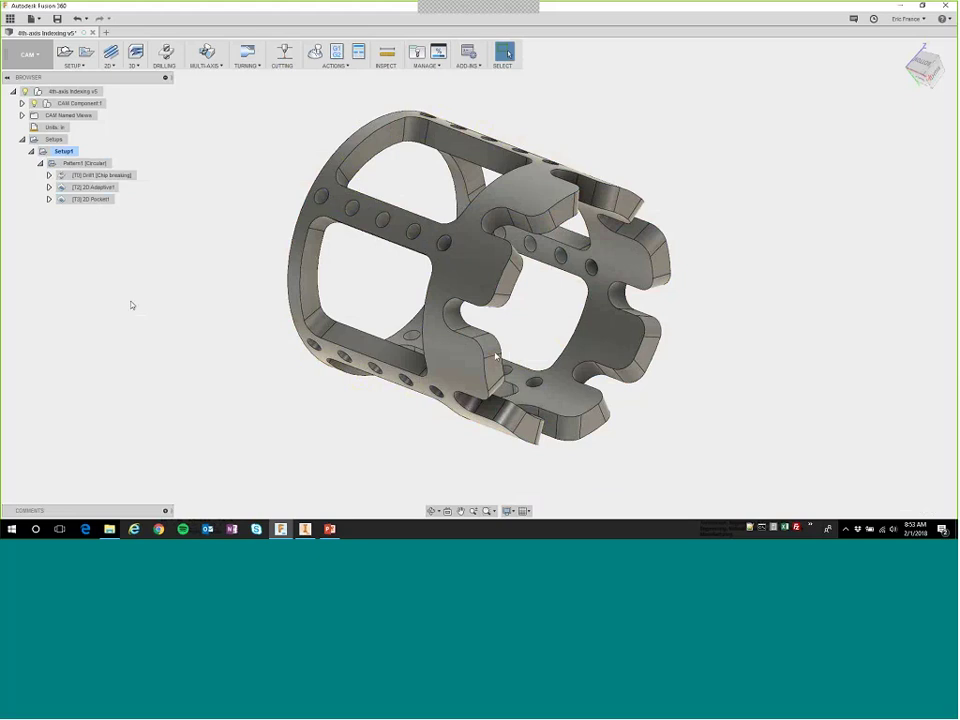
{"action": "left_click", "coordinate": [107, 58]}
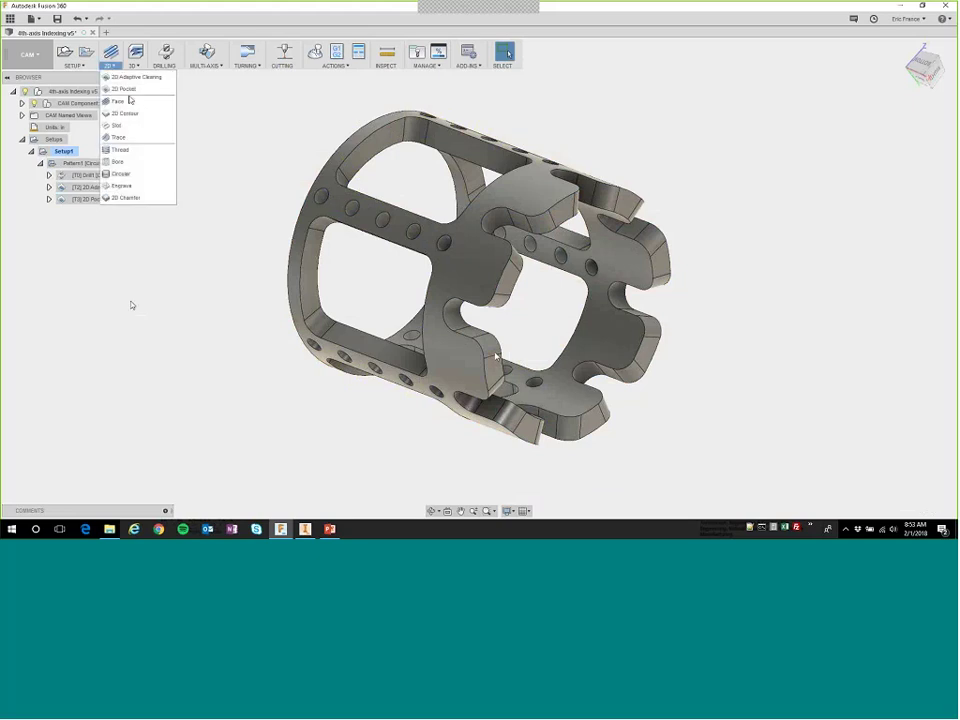
{"action": "left_click", "coordinate": [128, 114]}
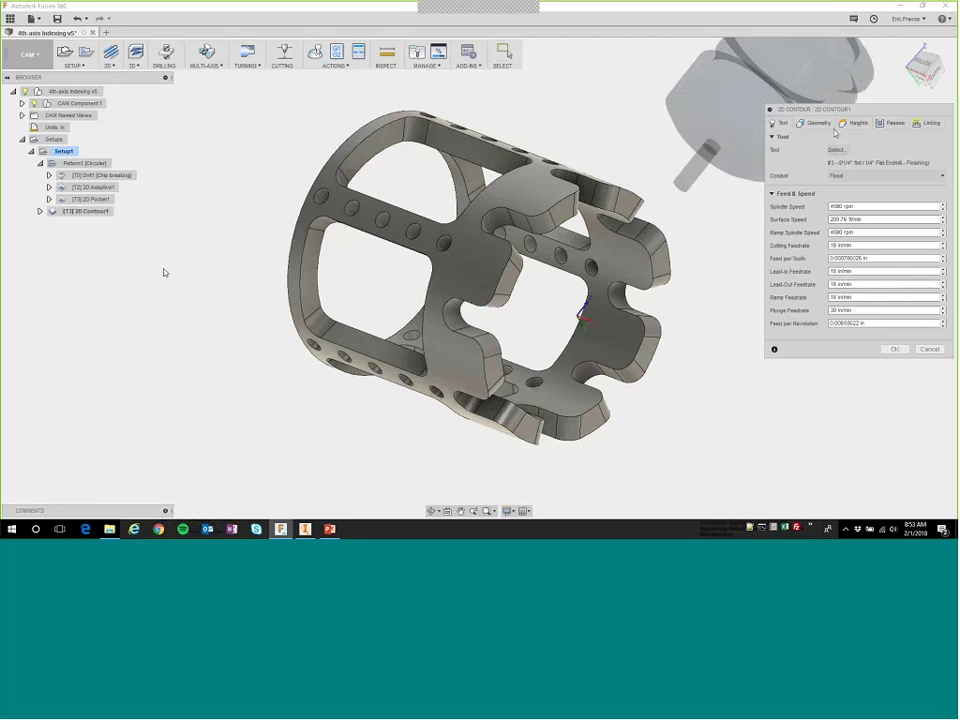
{"action": "left_click", "coordinate": [818, 122]}
{"action": "left_click", "coordinate": [774, 248]}
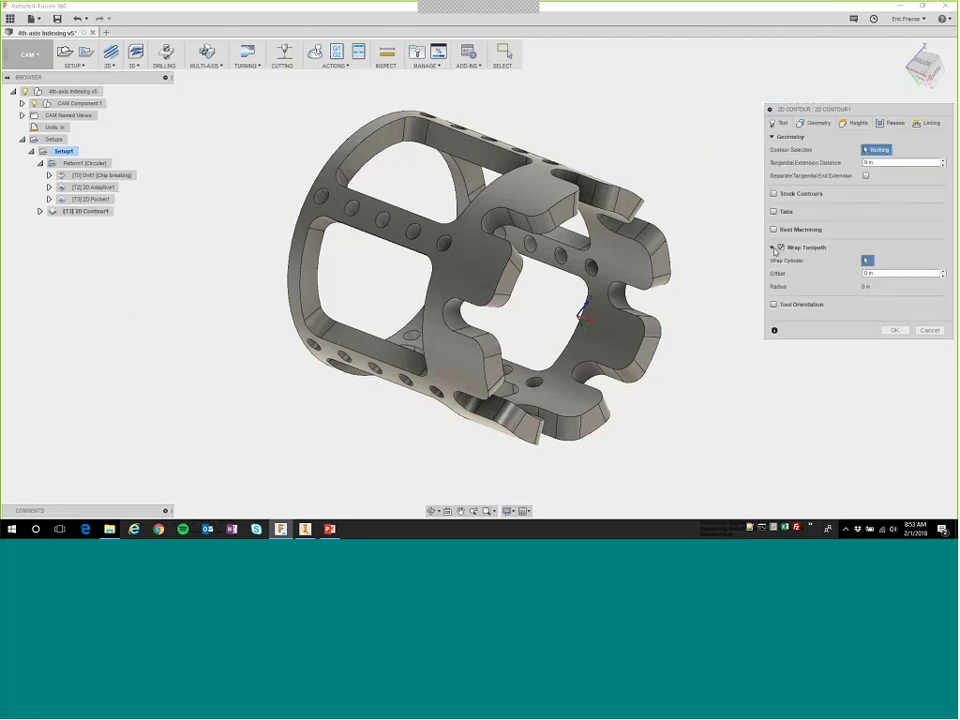
{"action": "left_click", "coordinate": [581, 322]}
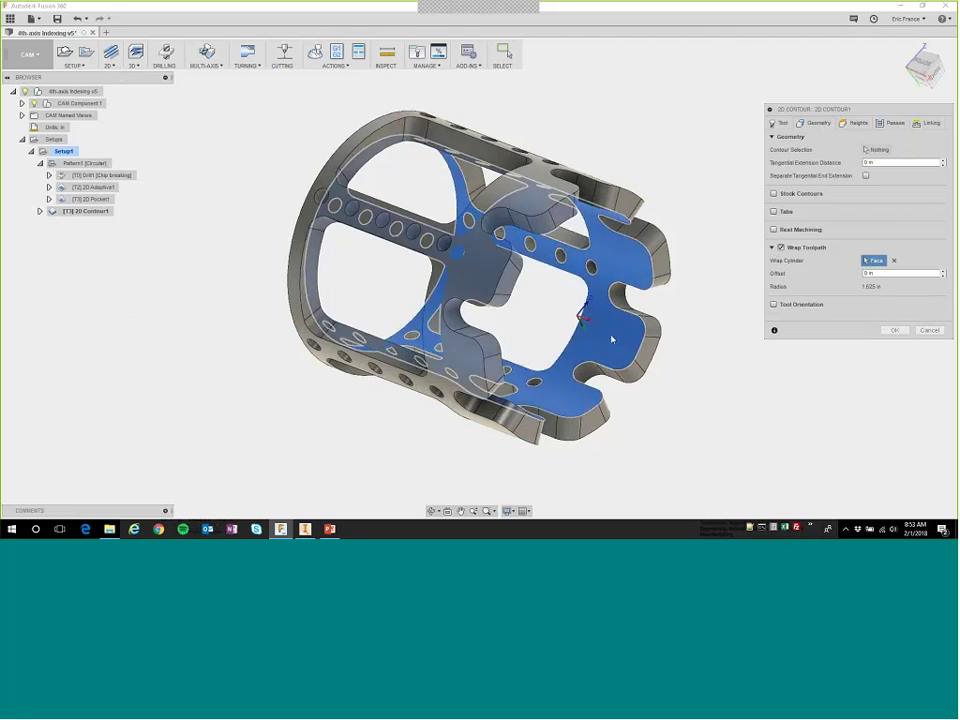
{"action": "left_click", "coordinate": [866, 150]}
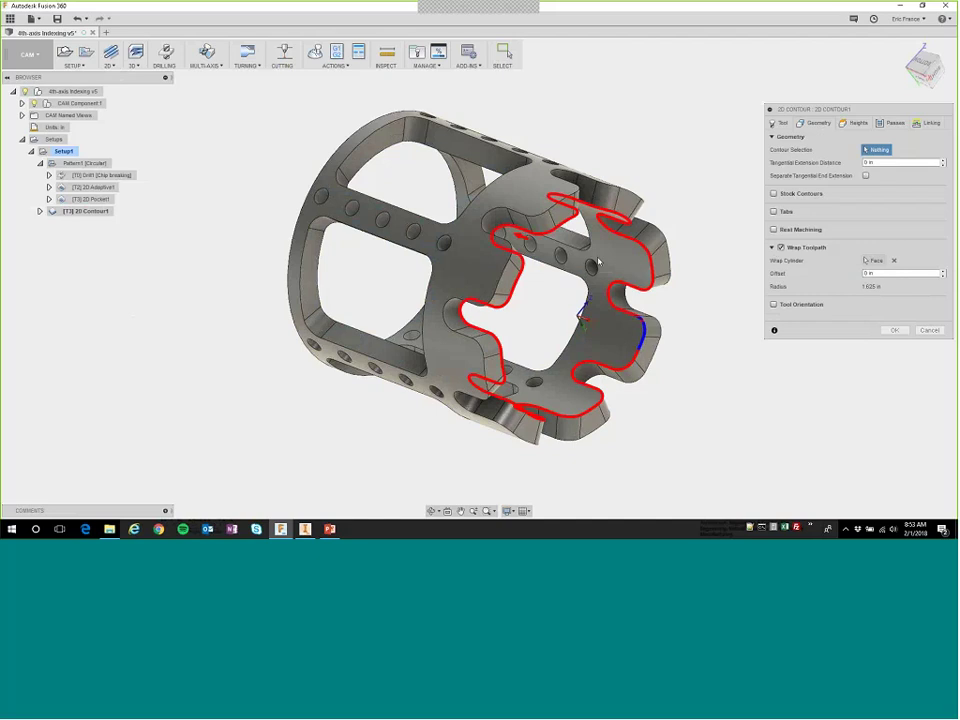
{"action": "left_click", "coordinate": [565, 226]}
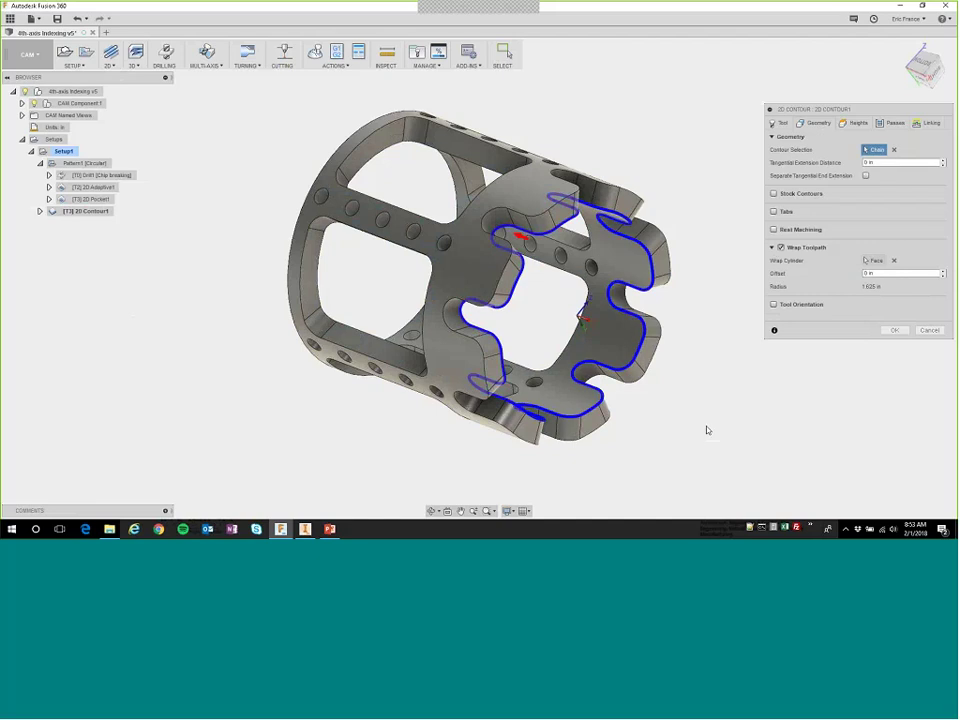
Set the 2D contour's bottom height offset to -0.02 in from the selected contour and generate its toolpath.
{"action": "left_click", "coordinate": [855, 123]}
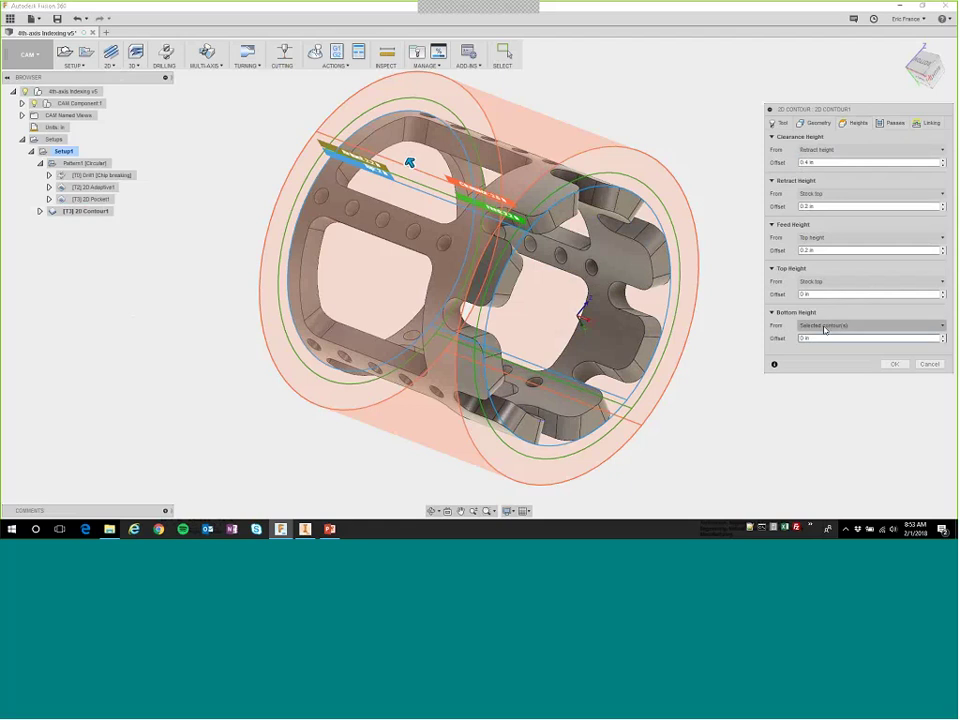
{"action": "mouse_move", "coordinate": [824, 330]}
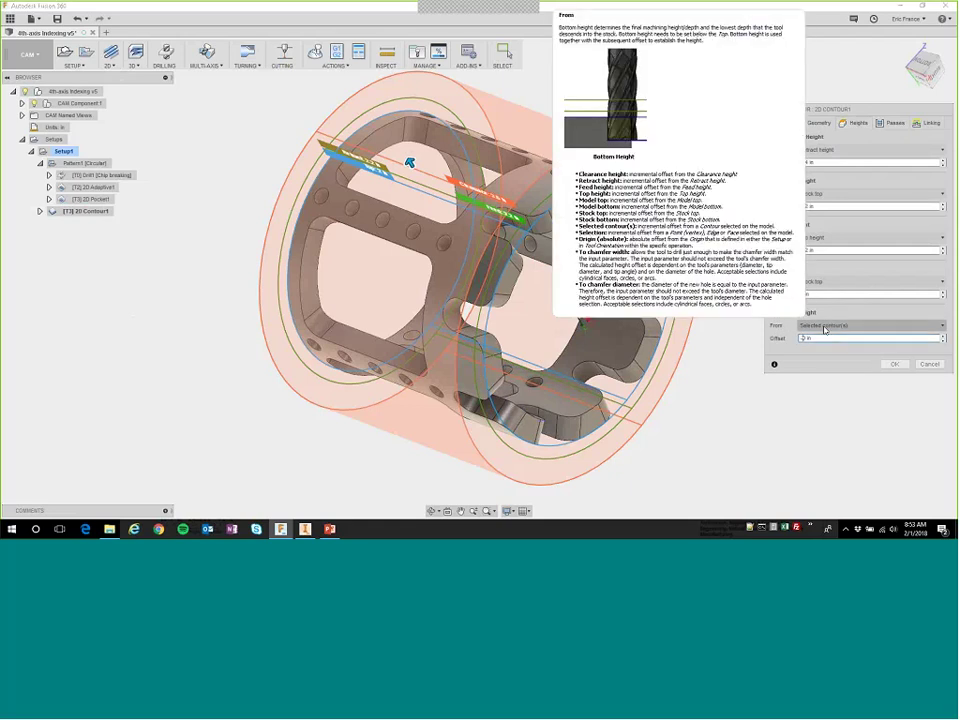
{"action": "type", "text": ".02"}
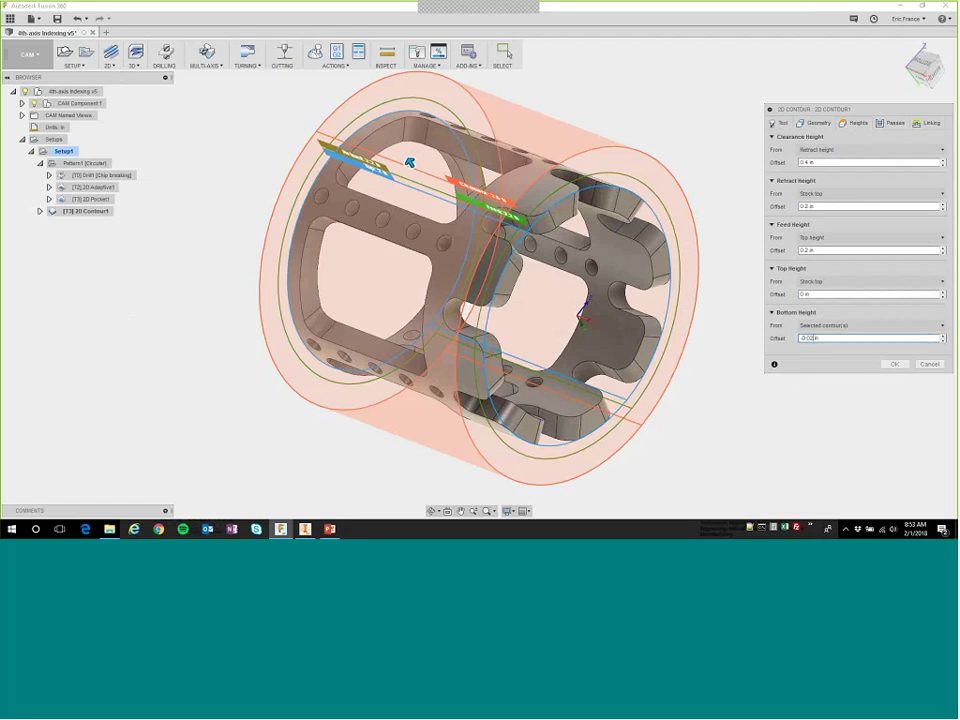
{"action": "left_click", "coordinate": [891, 122]}
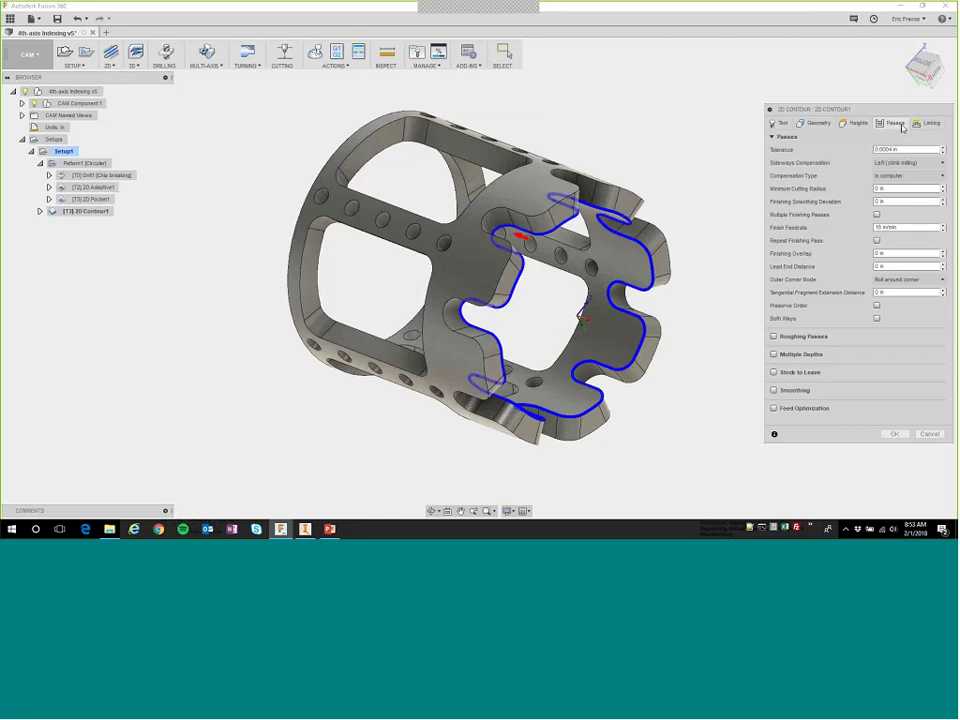
{"action": "left_click", "coordinate": [927, 123]}
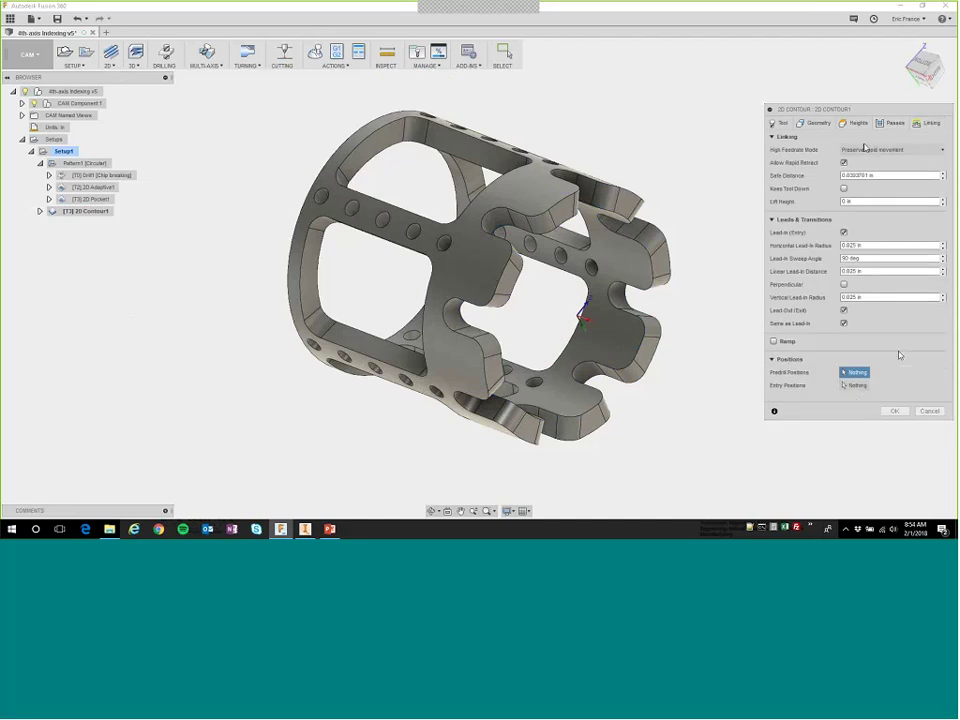
{"action": "left_click", "coordinate": [888, 123]}
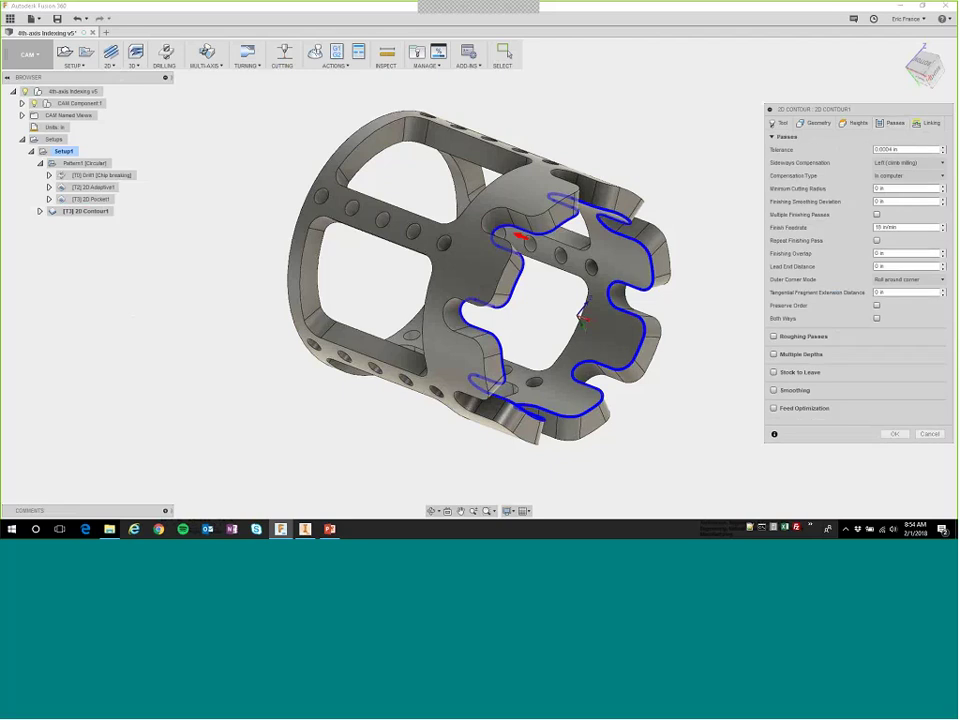
{"action": "left_click", "coordinate": [894, 434]}
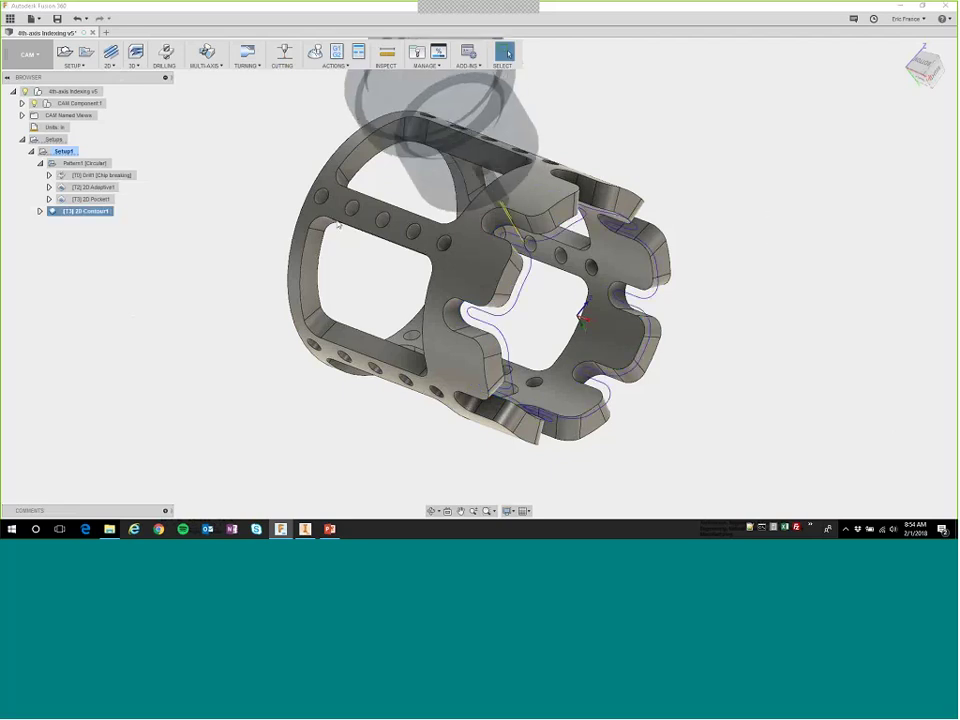
{"action": "left_click", "coordinate": [188, 229]}
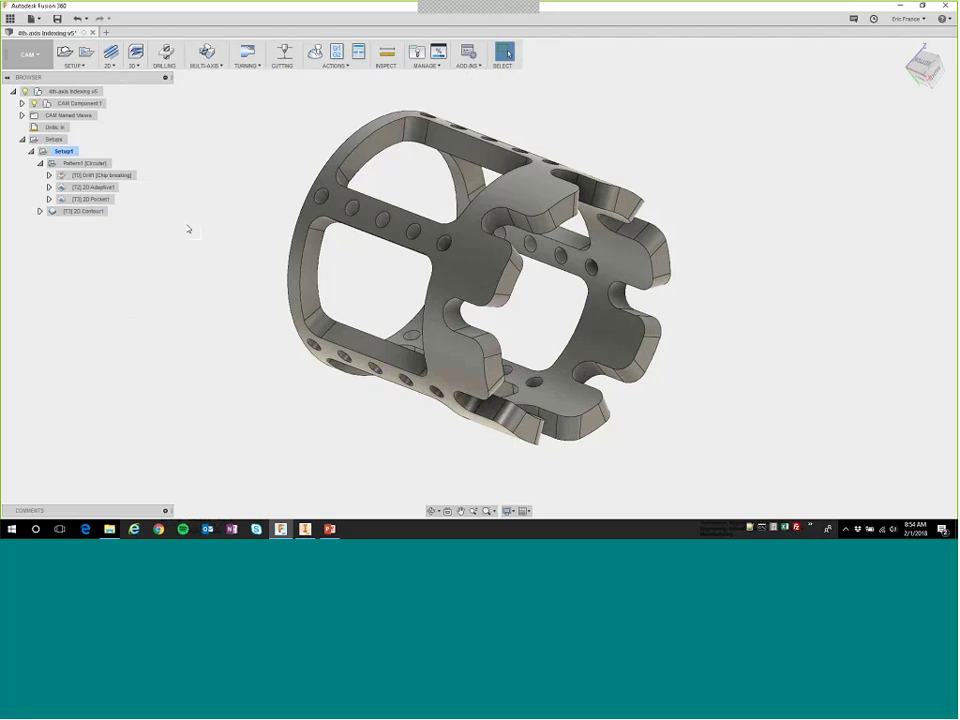
Simulate all of Setup1's operations on the tube stock, adjusting the playback speed to review drilling, window milling and contouring.
{"action": "left_click", "coordinate": [61, 151]}
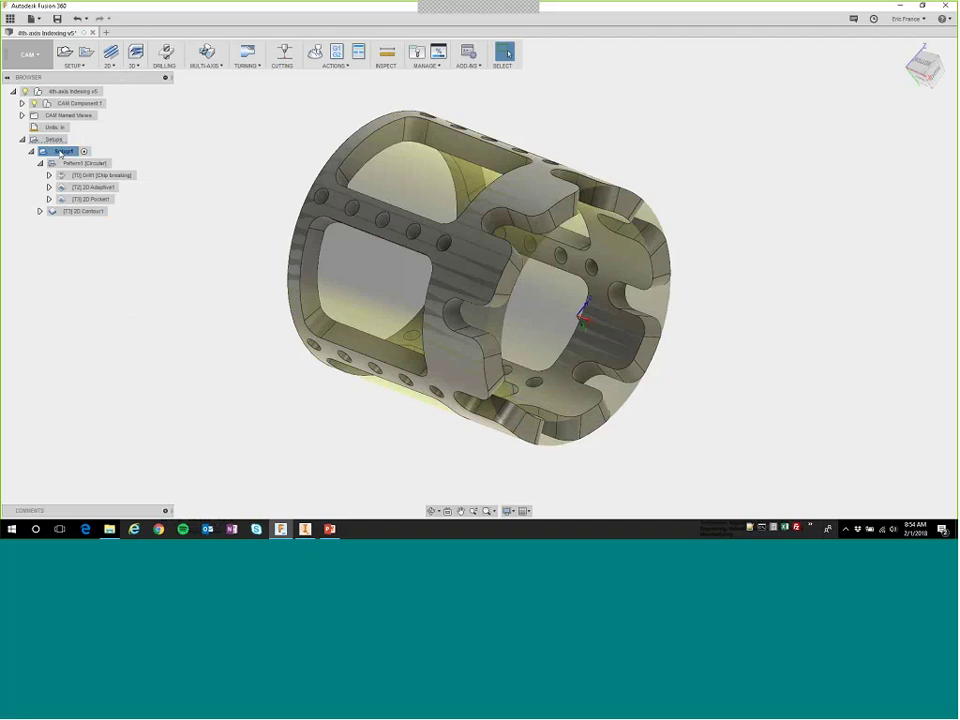
{"action": "right_click", "coordinate": [60, 151]}
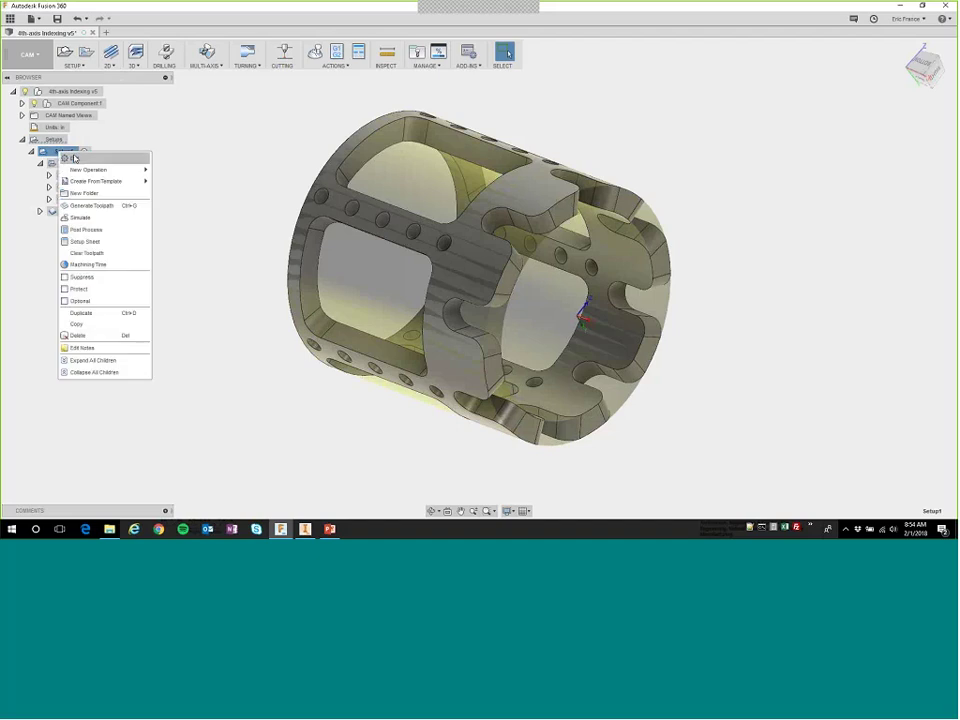
{"action": "left_click", "coordinate": [80, 217]}
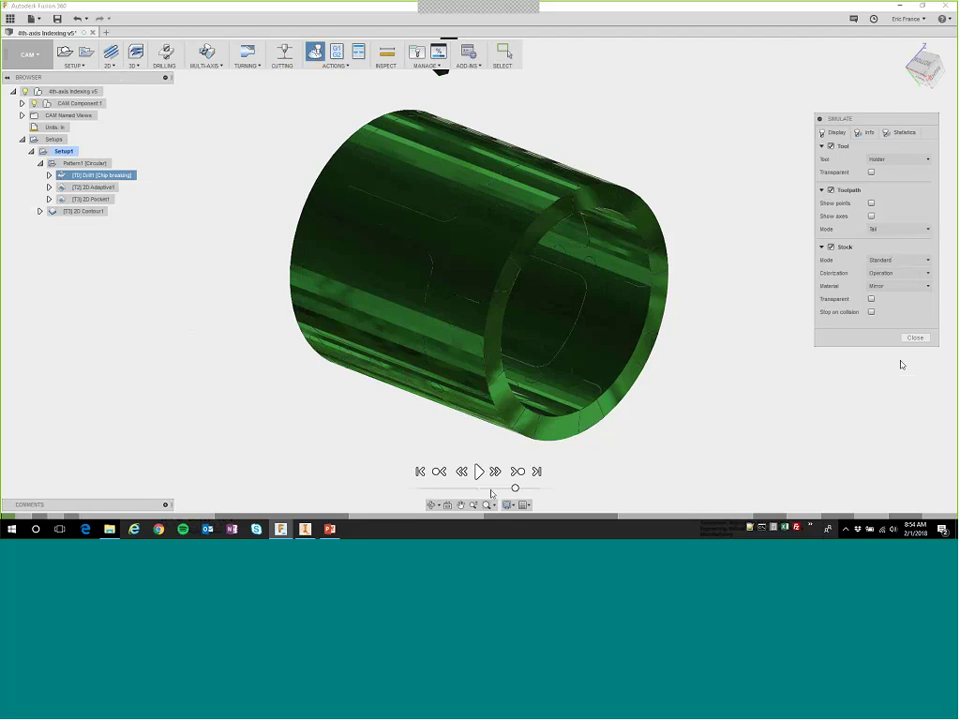
{"action": "left_click", "coordinate": [491, 489]}
{"action": "left_click", "coordinate": [479, 472]}
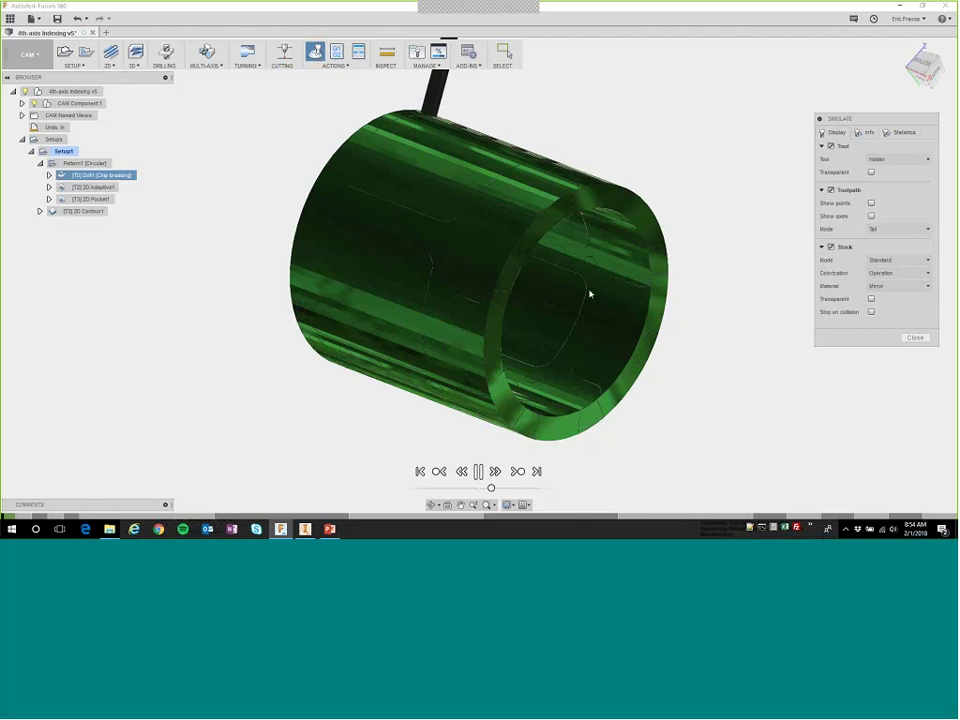
{"action": "middle_click_drag", "start_coordinate": [590, 294], "coordinate": [526, 272], "text": "shift"}
{"action": "middle_click_drag", "start_coordinate": [538, 220], "coordinate": [553, 262], "text": "shift"}
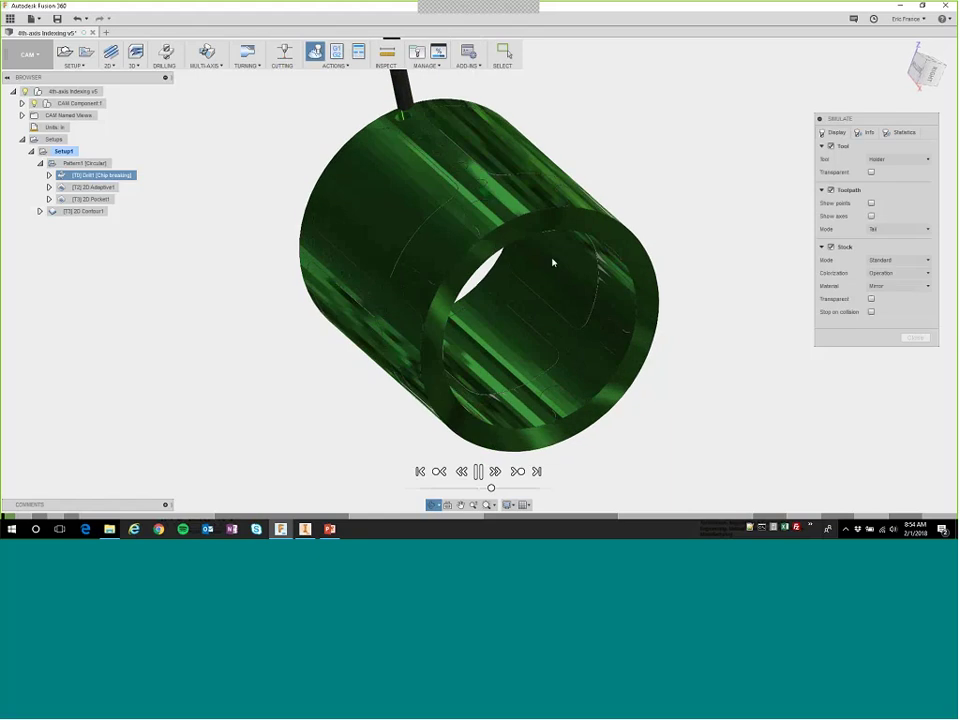
{"action": "left_click_drag", "start_coordinate": [492, 488], "coordinate": [517, 491]}
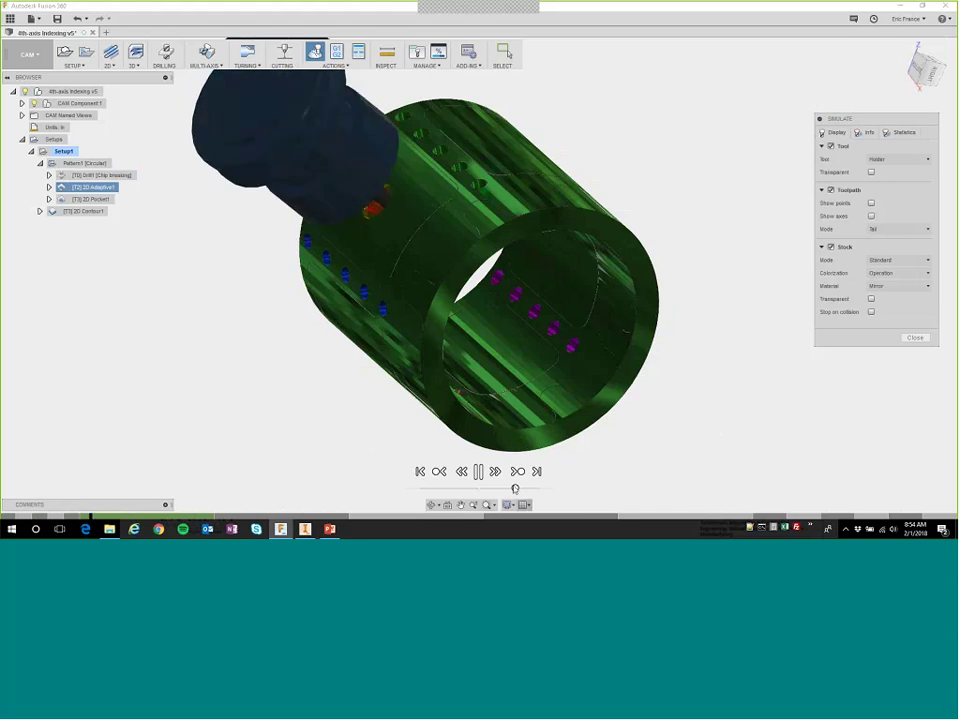
{"action": "left_click_drag", "start_coordinate": [515, 488], "coordinate": [527, 488]}
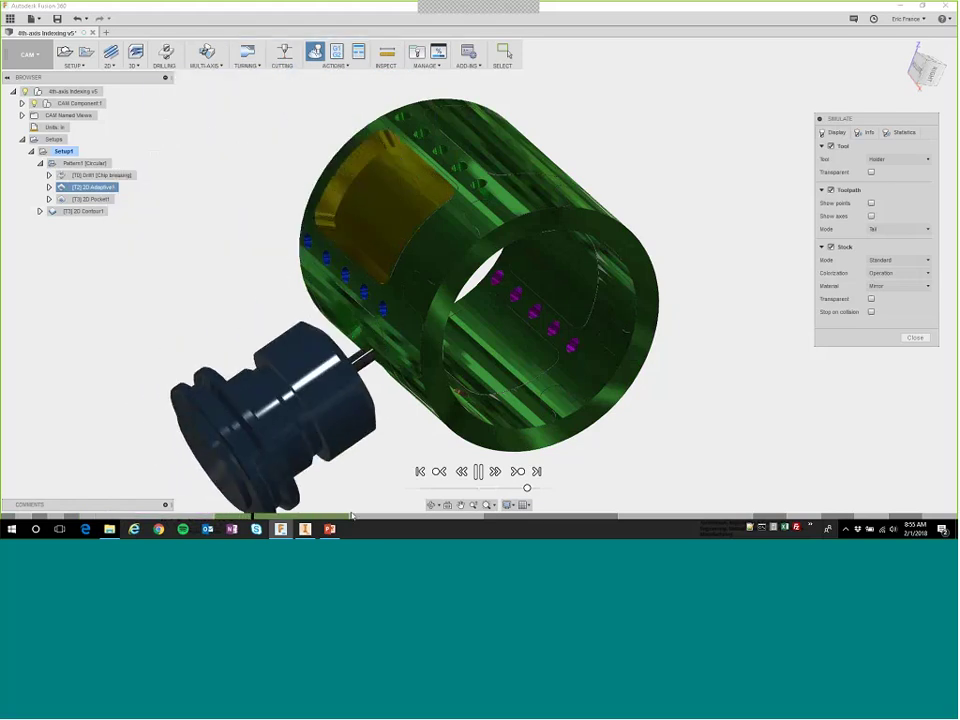
{"action": "mouse_move", "coordinate": [470, 519]}
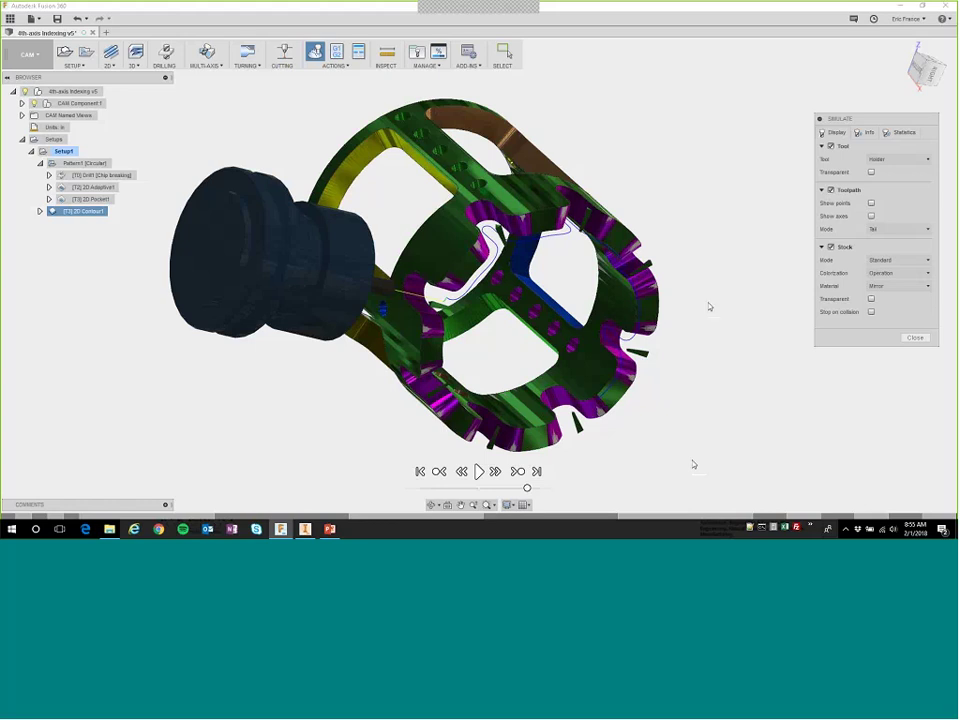
{"action": "left_click", "coordinate": [915, 337]}
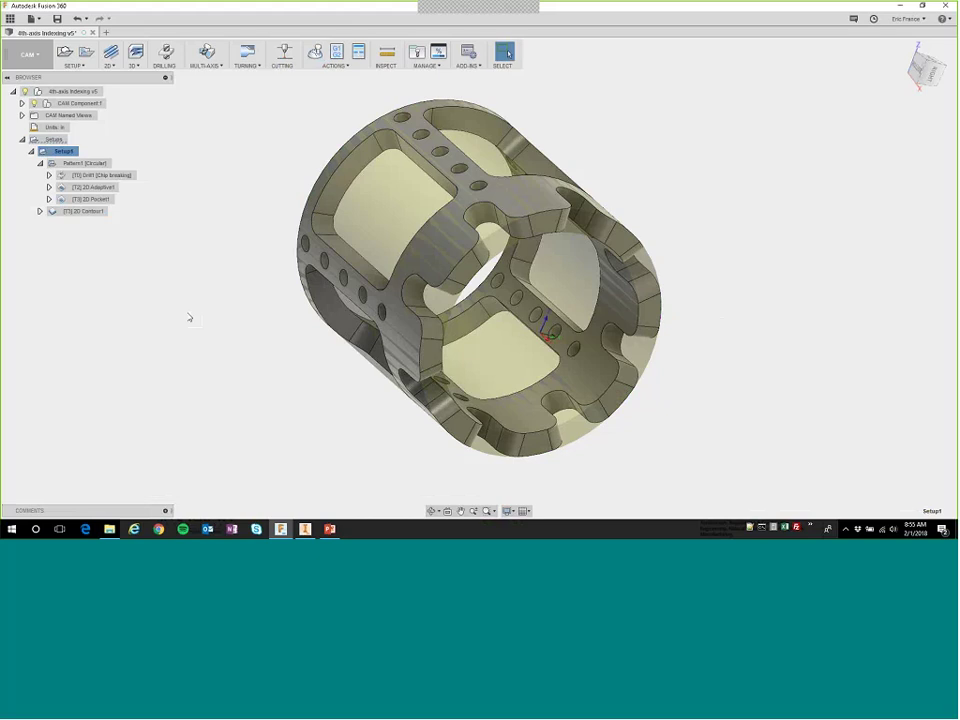
Switch to the PowerPoint slideshow and advance to the 4th-axis Indexing / Patterning slide.
{"action": "left_click", "coordinate": [331, 531]}
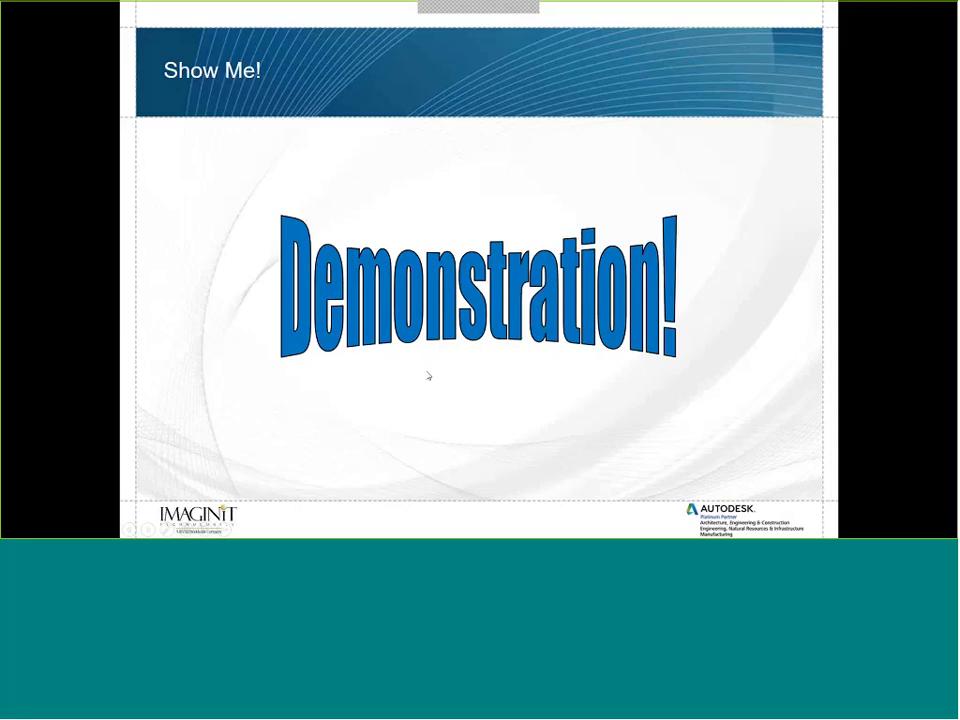
{"action": "left_click", "coordinate": [430, 377]}
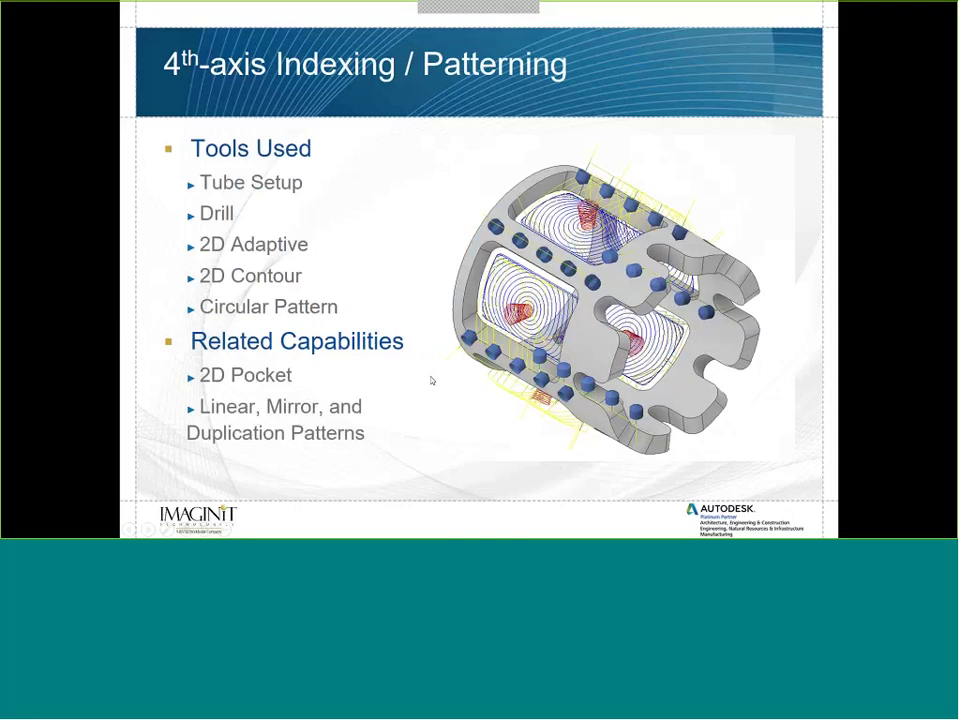
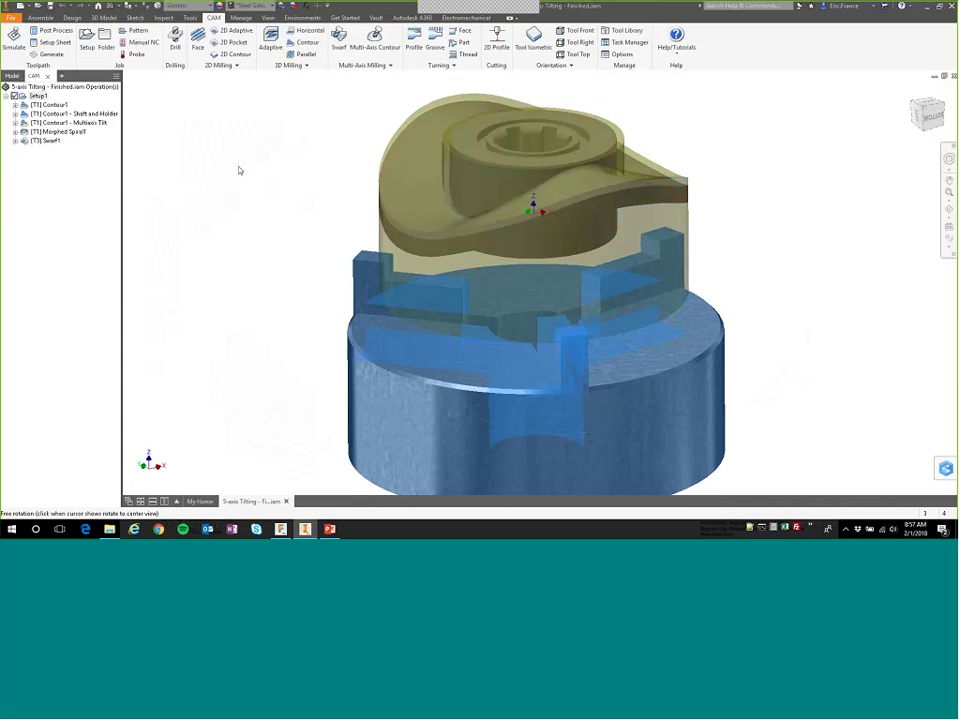
Examine the Contour1 toolpath in the 5-axis Tilting assembly with a simulation showing the tool shaft and holder.
{"action": "key", "text": "Escape"}
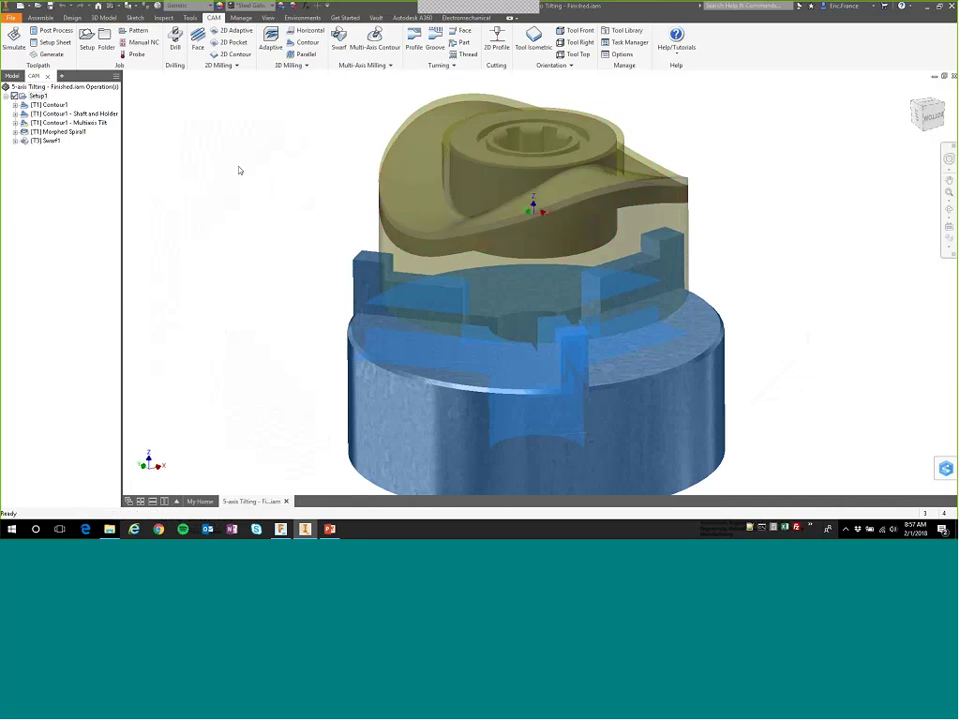
{"action": "left_click", "coordinate": [48, 104]}
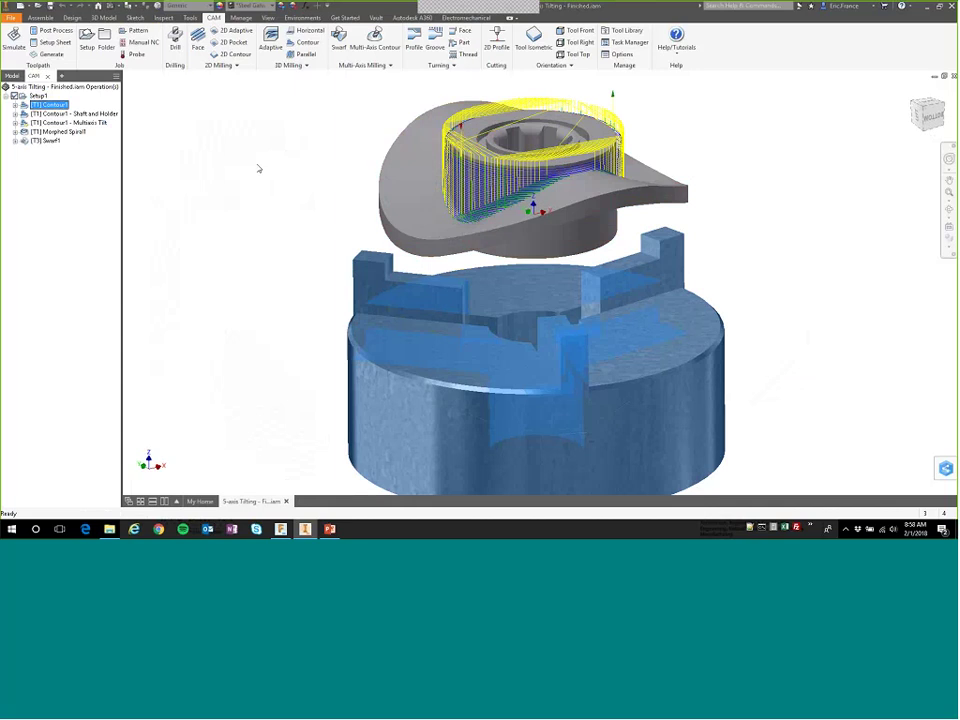
{"action": "right_click", "coordinate": [50, 104]}
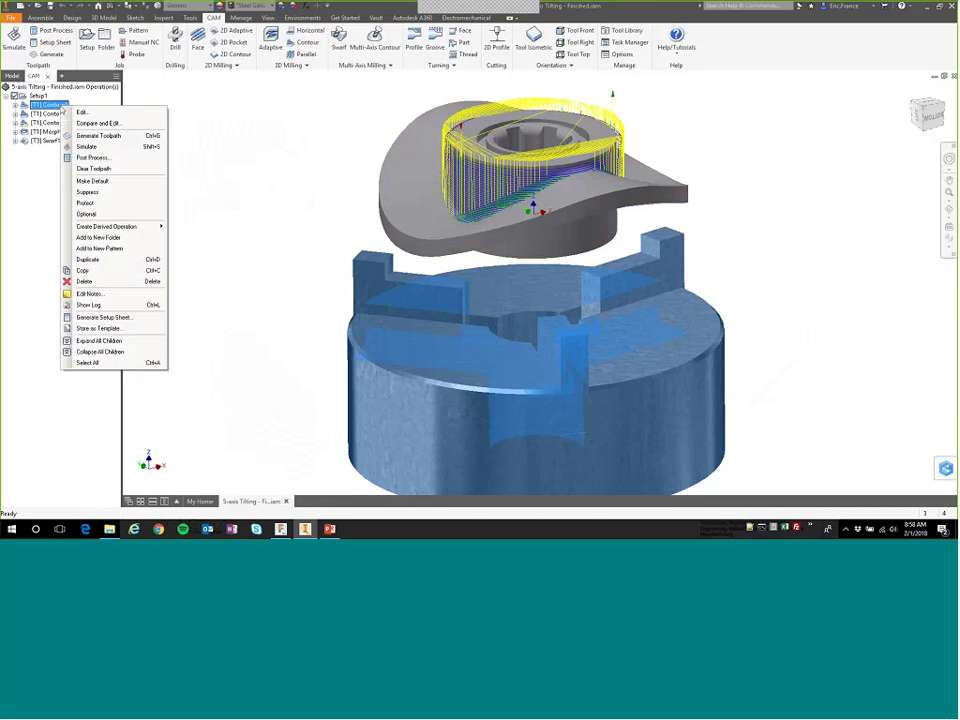
{"action": "left_click", "coordinate": [88, 146]}
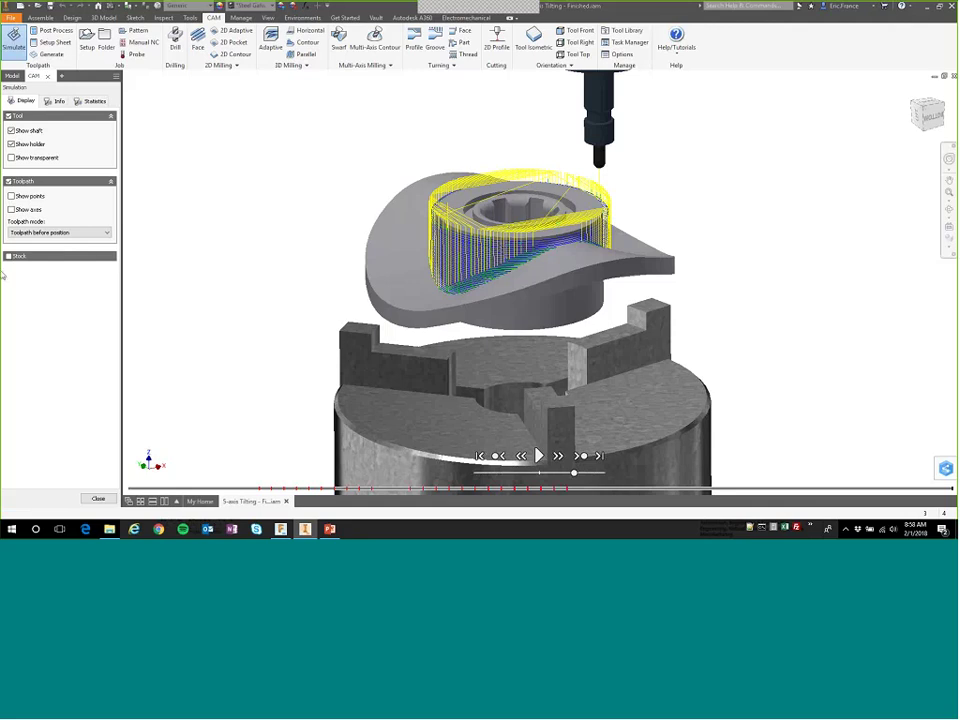
{"action": "left_click", "coordinate": [98, 499]}
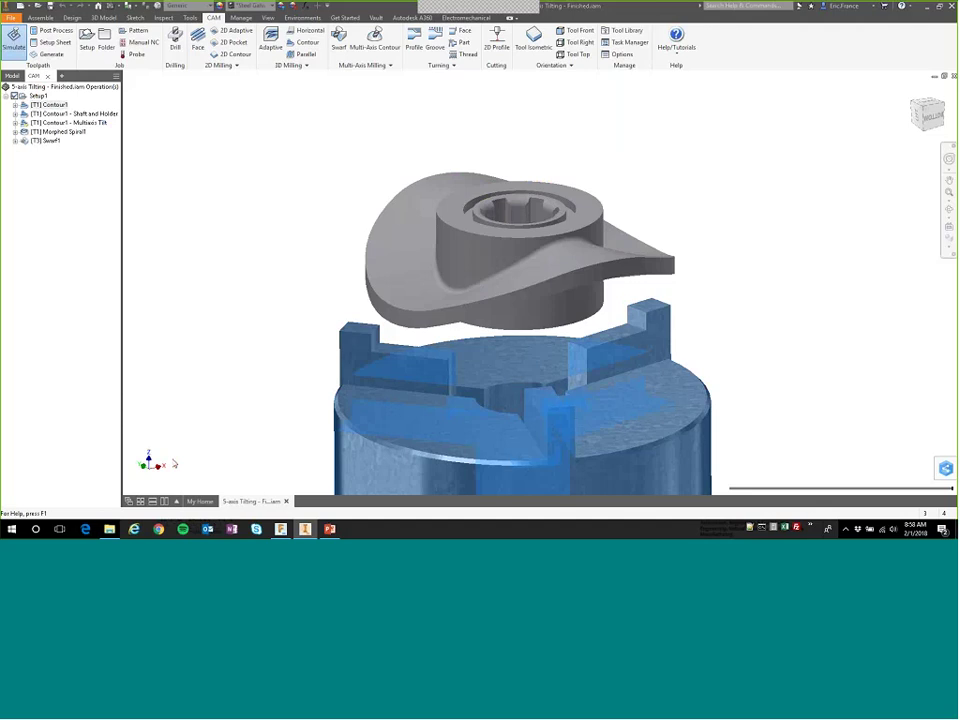
Review the shaft and holder mode and clearance settings of the Contour1 - Shaft and Holder operation without changing them.
{"action": "left_click", "coordinate": [60, 113]}
{"action": "right_click", "coordinate": [56, 115]}
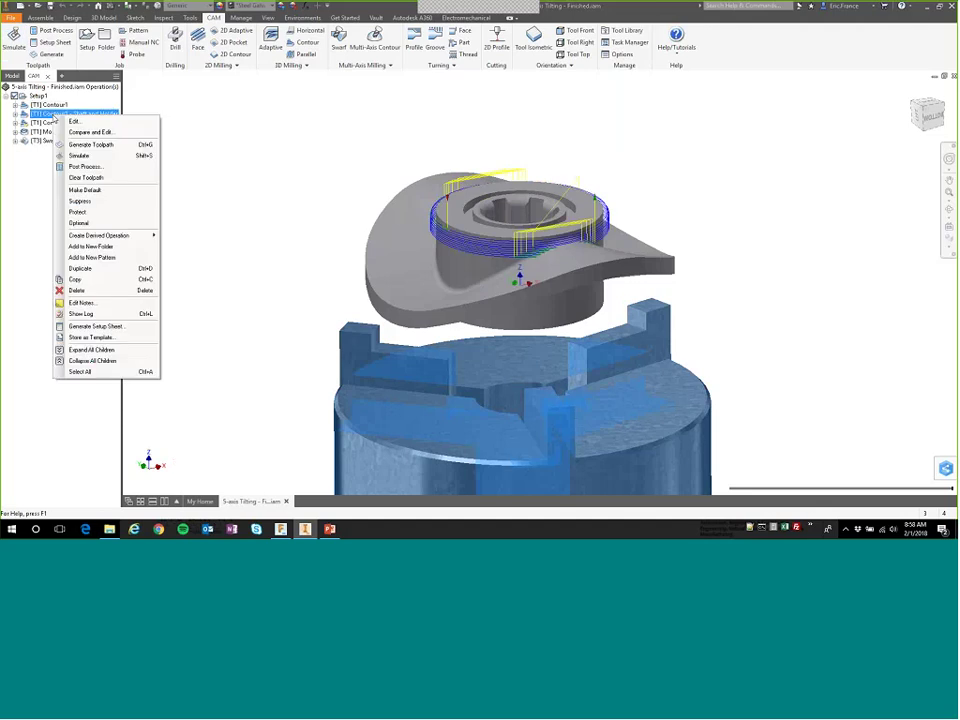
{"action": "left_click", "coordinate": [73, 121]}
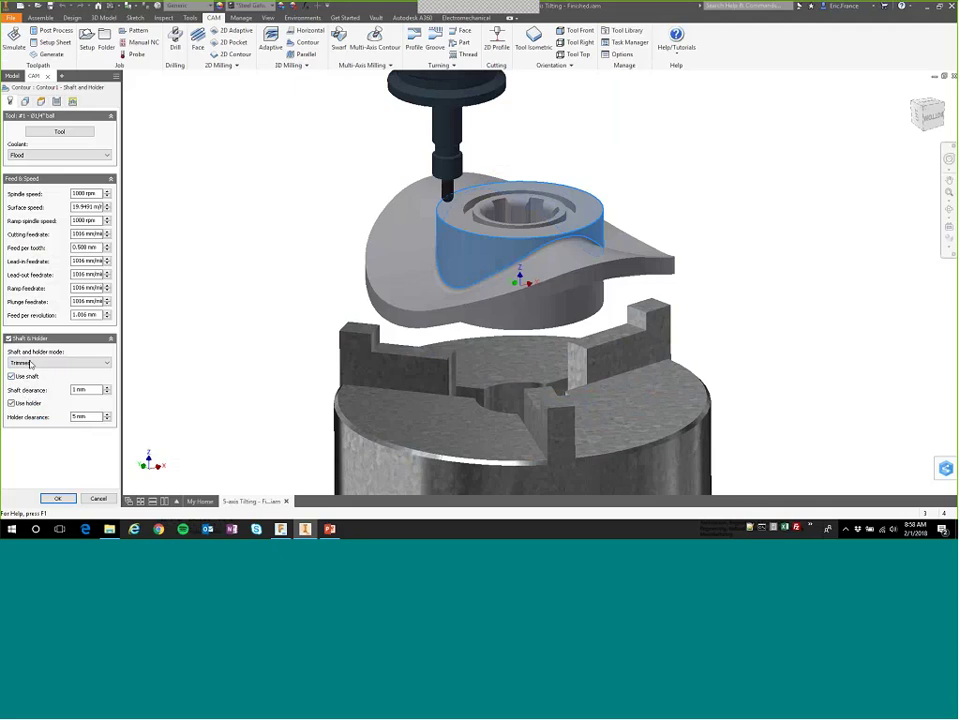
{"action": "left_click", "coordinate": [104, 499]}
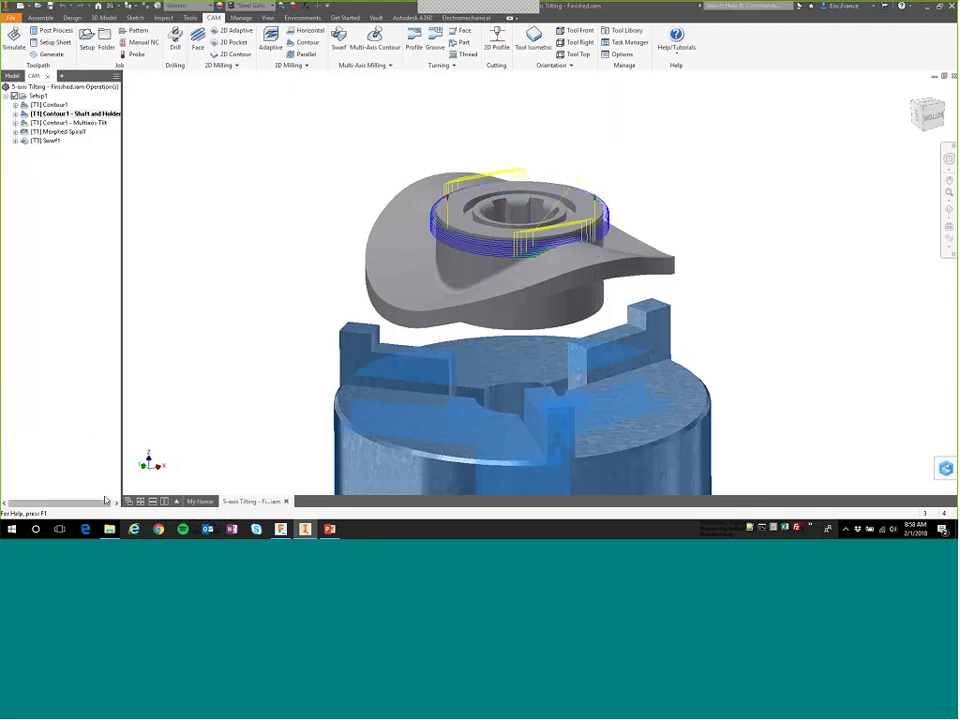
Review the shaft and holder and multi-axis tilting settings of the Contour1 - Multiaxis Tilt operation without changing them.
{"action": "left_click", "coordinate": [75, 113]}
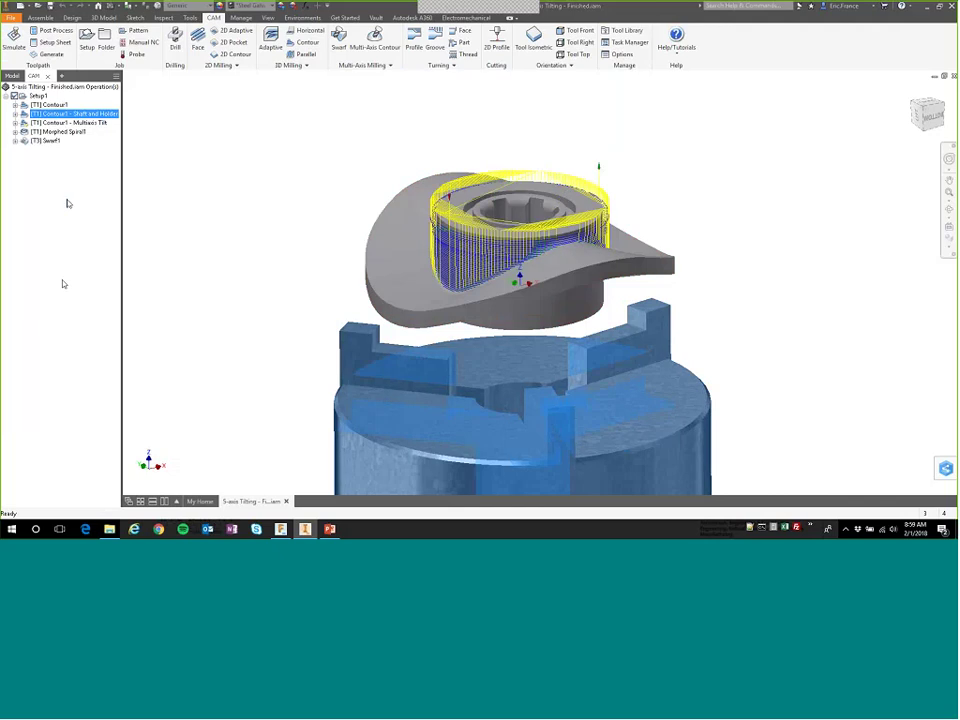
{"action": "key", "text": "Down"}
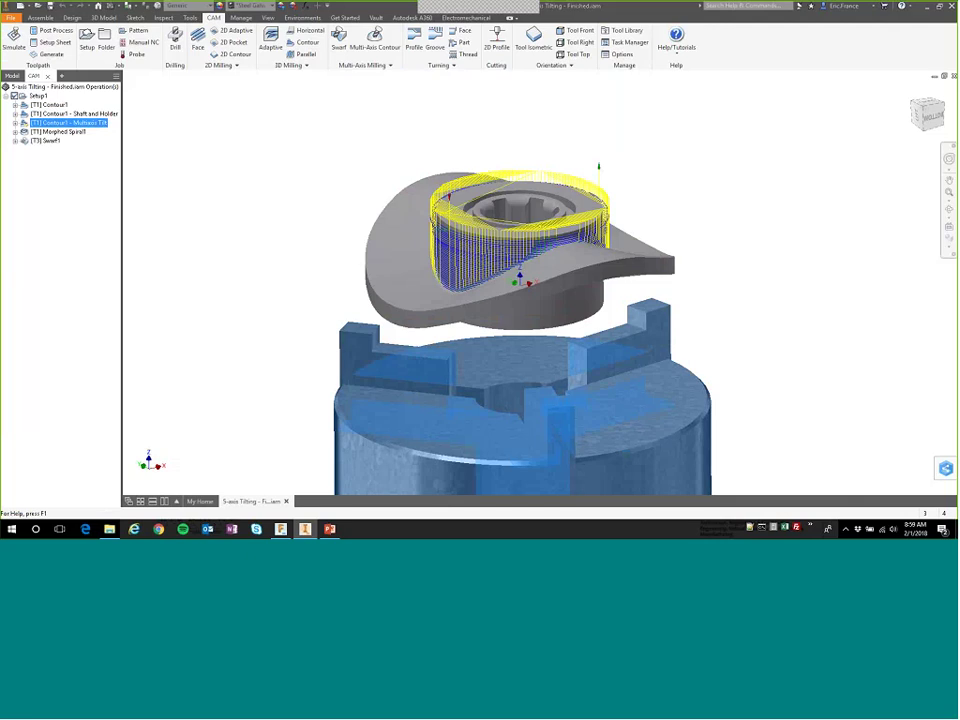
{"action": "right_click", "coordinate": [75, 123]}
{"action": "left_click", "coordinate": [100, 137]}
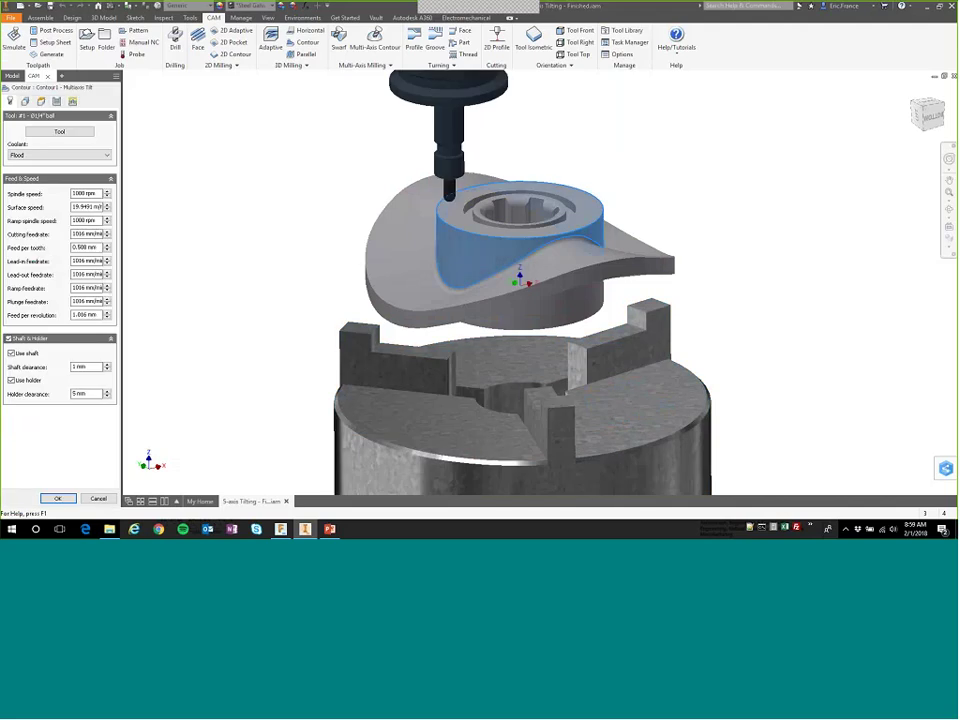
{"action": "left_click", "coordinate": [56, 101]}
{"action": "left_click", "coordinate": [73, 101]}
{"action": "left_click", "coordinate": [57, 101]}
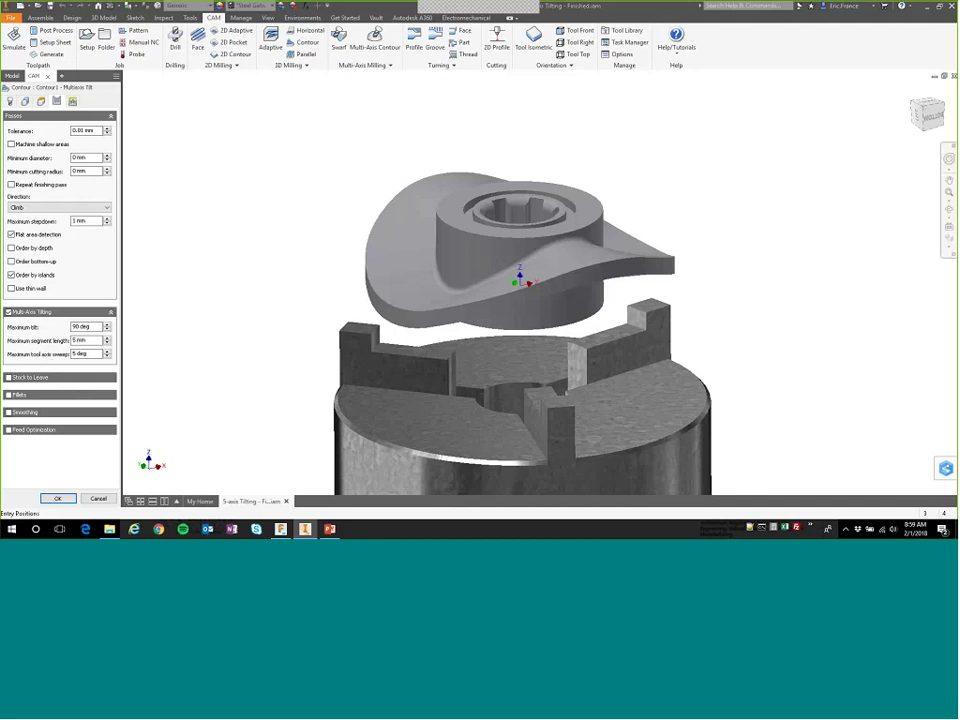
{"action": "left_click", "coordinate": [98, 499]}
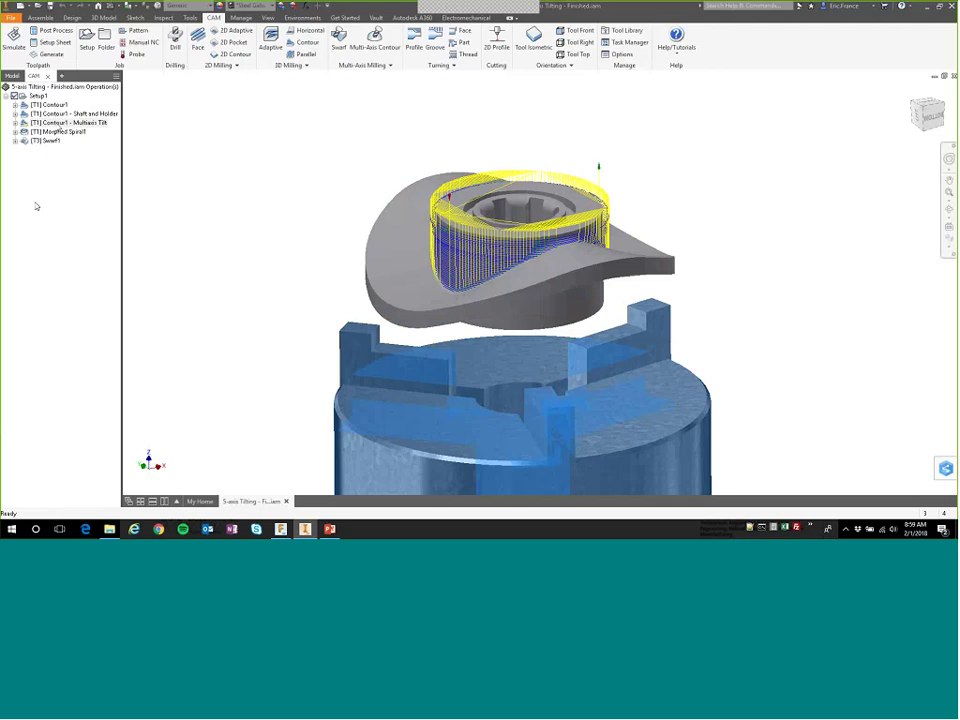
Simulate Contour1 - Multiaxis Tilt, checking the tilted tool and holder at several toolpath positions and from another angle, and close the simulation.
{"action": "right_click", "coordinate": [58, 123]}
{"action": "left_click", "coordinate": [82, 164]}
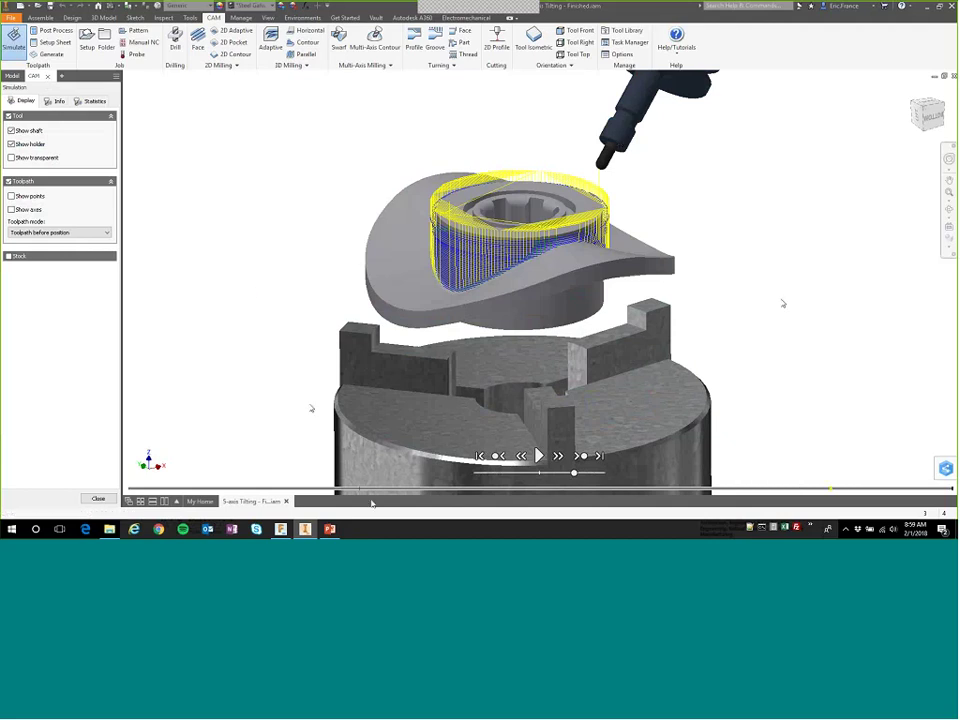
{"action": "left_click", "coordinate": [735, 489]}
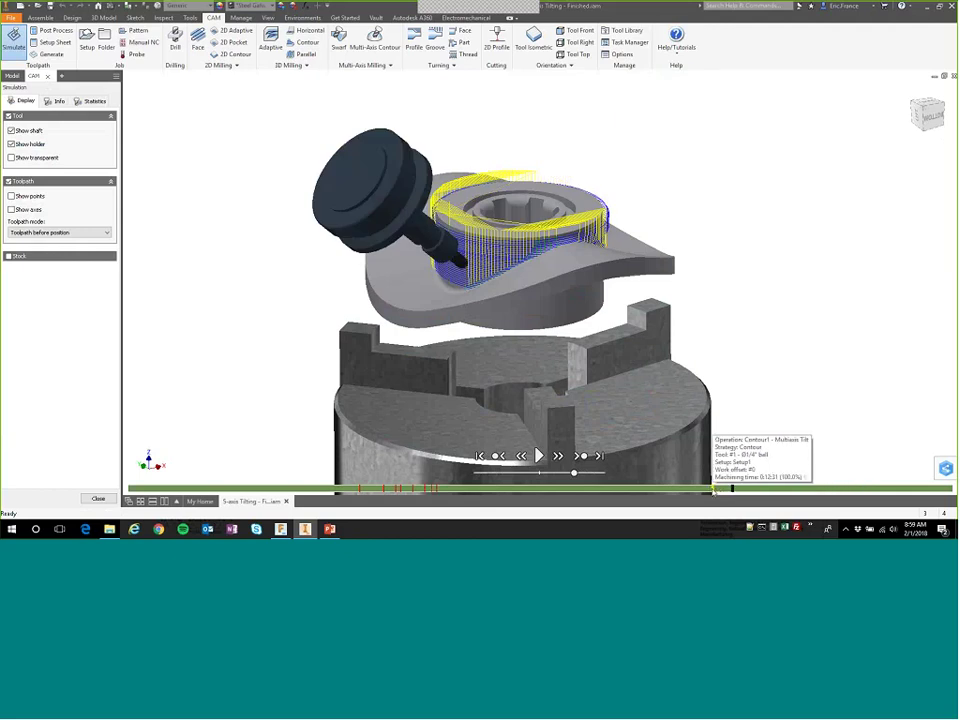
{"action": "left_click", "coordinate": [317, 489]}
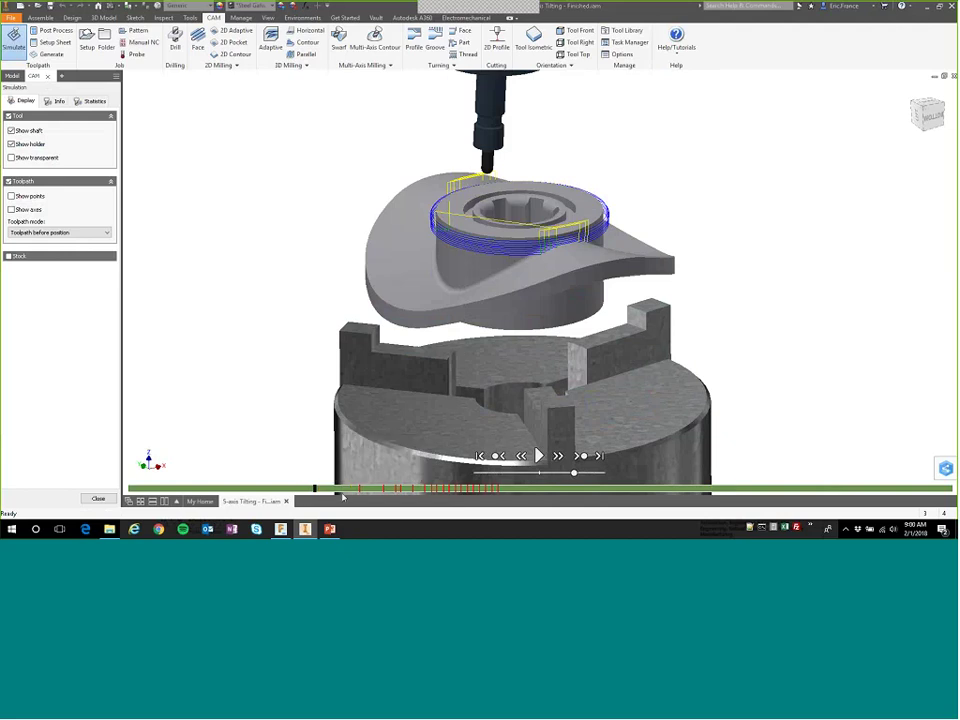
{"action": "left_click", "coordinate": [353, 489]}
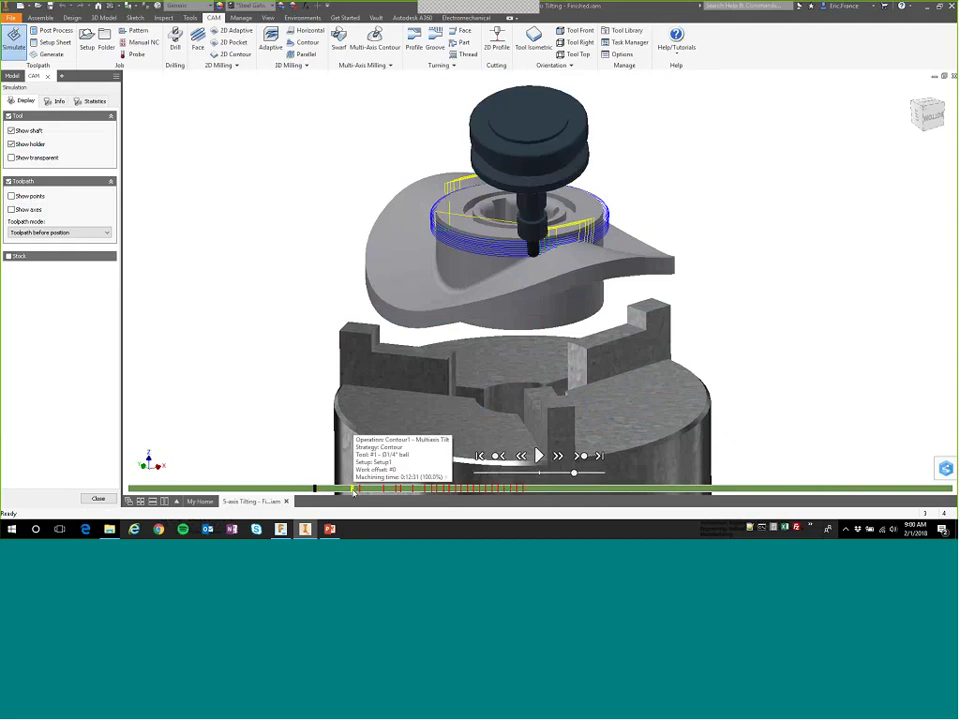
{"action": "left_click", "coordinate": [593, 489]}
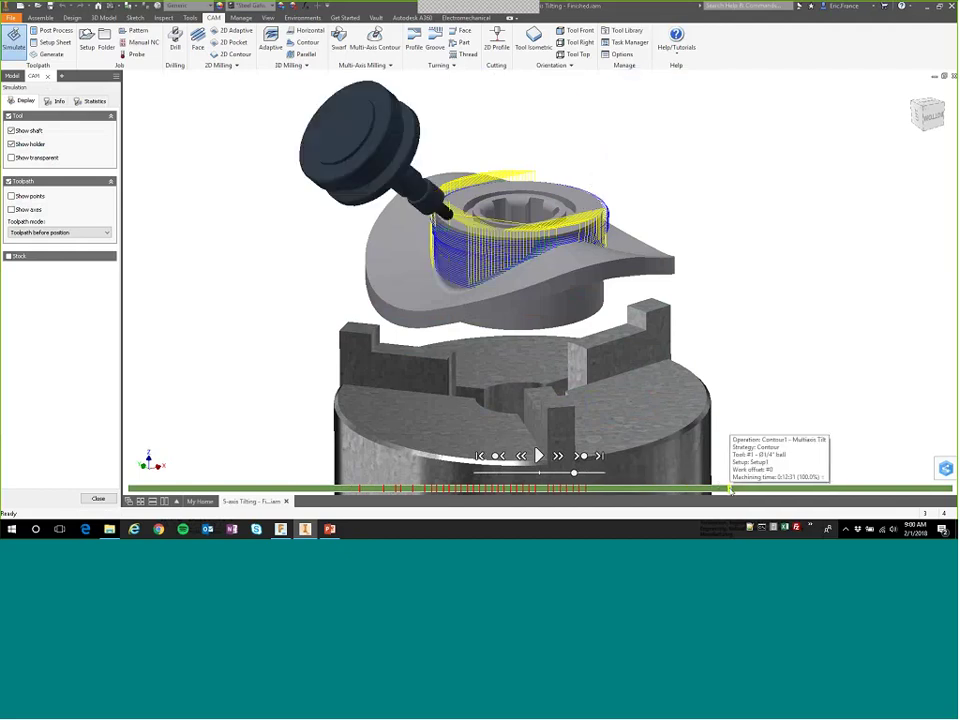
{"action": "left_click", "coordinate": [798, 489]}
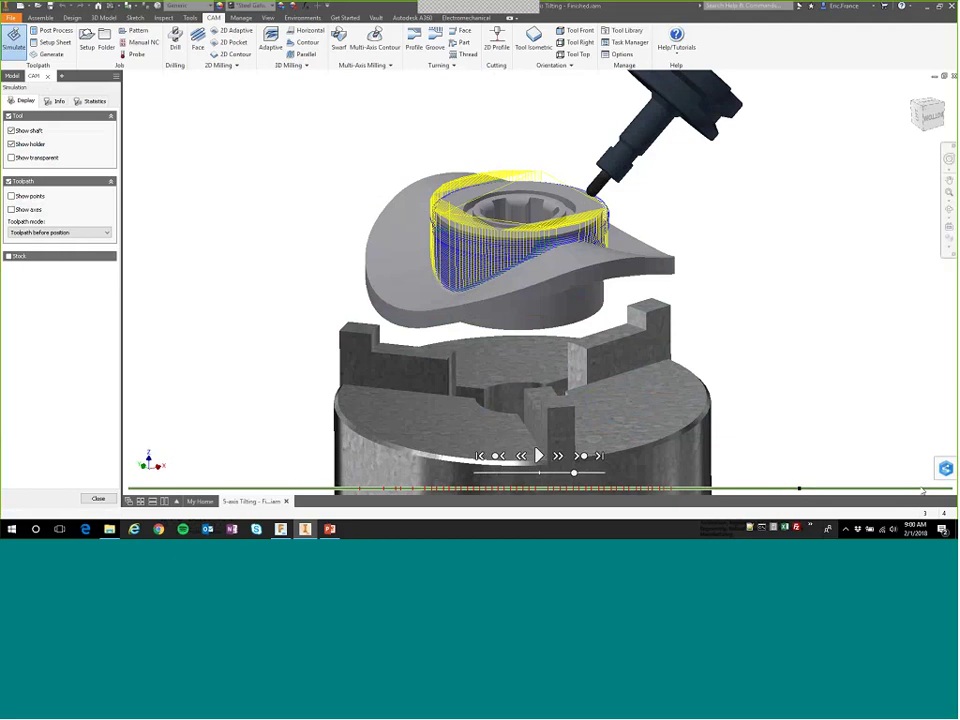
{"action": "left_click", "coordinate": [890, 489]}
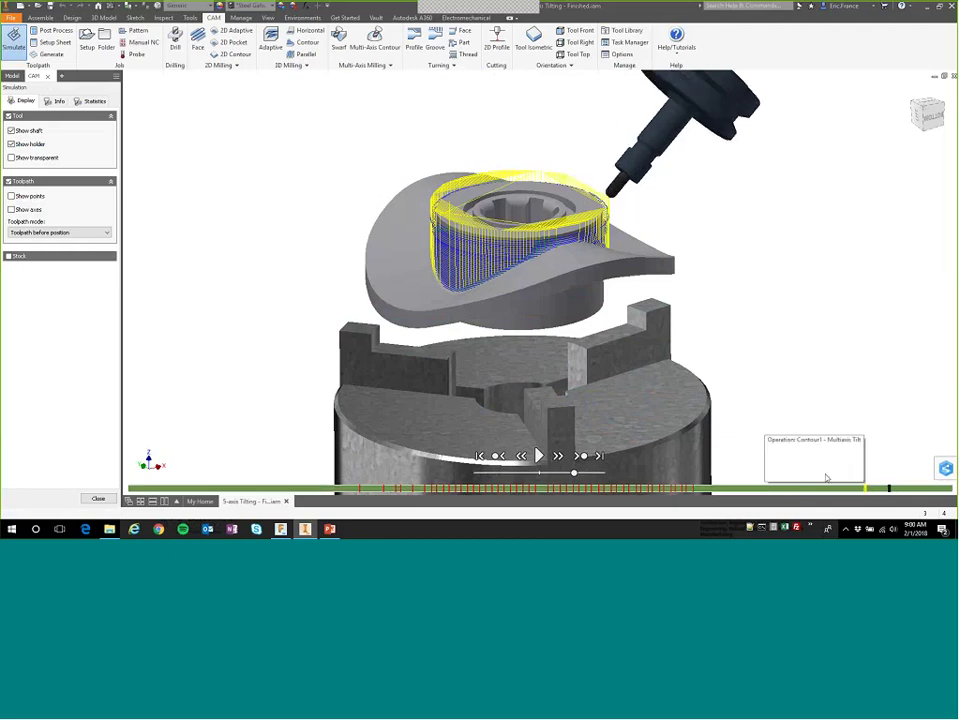
{"action": "left_click", "coordinate": [915, 489]}
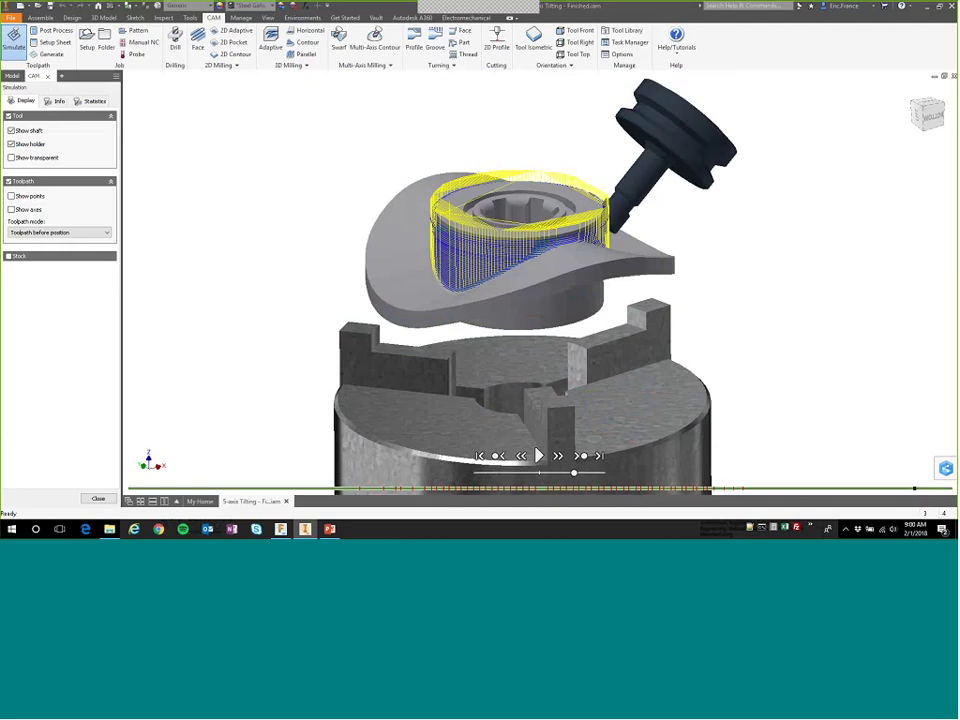
{"action": "key", "text": "F4"}
{"action": "left_click_drag", "start_coordinate": [703, 299], "coordinate": [628, 298]}
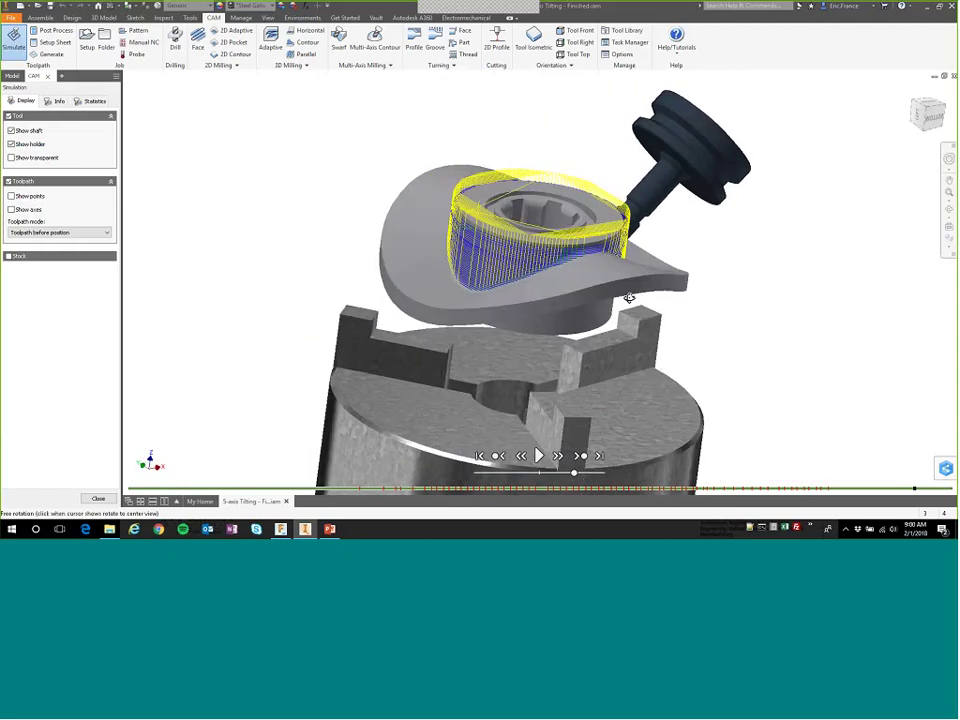
{"action": "left_click_drag", "start_coordinate": [355, 238], "coordinate": [258, 273]}
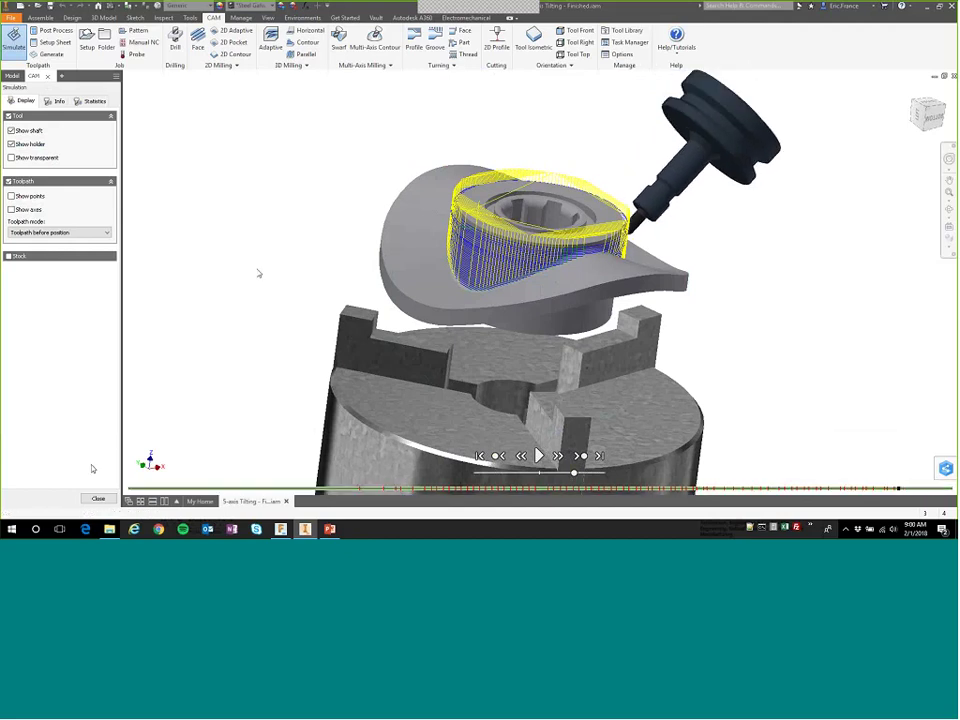
{"action": "left_click", "coordinate": [98, 498]}
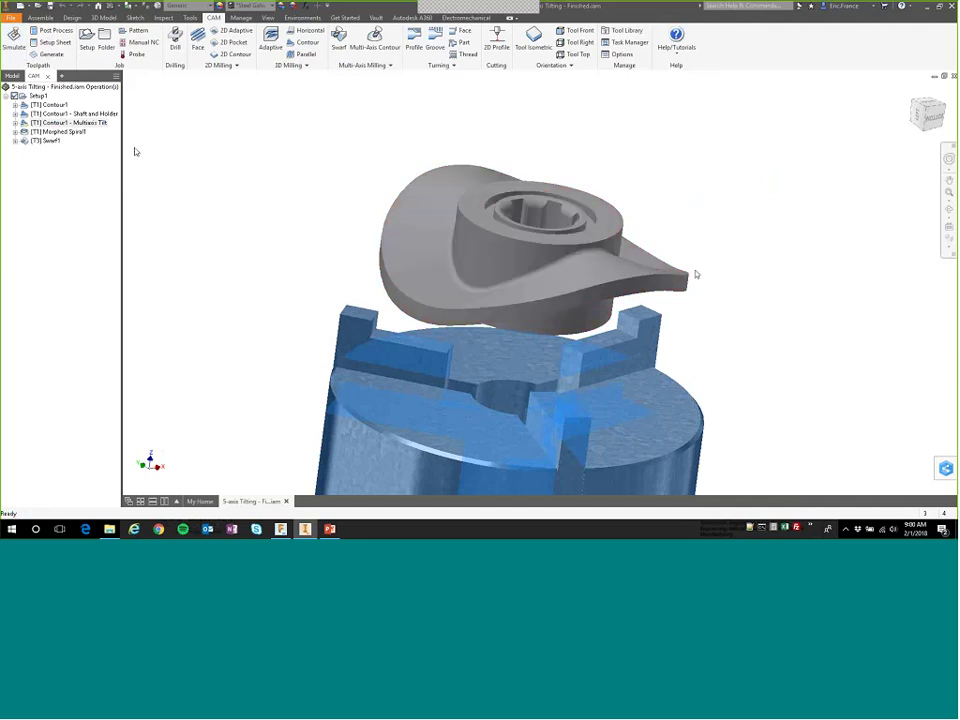
Examine the Morphed Spiral1 and Swarf1 toolpaths on the part, viewing the swarf passes from another side.
{"action": "left_click", "coordinate": [58, 131]}
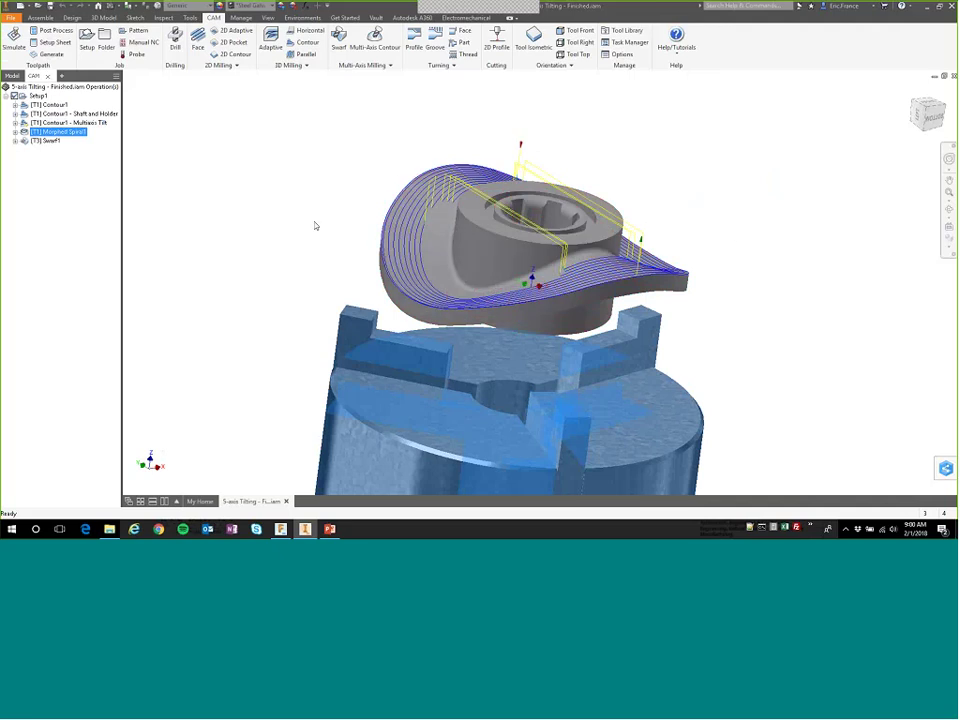
{"action": "left_click", "coordinate": [45, 141]}
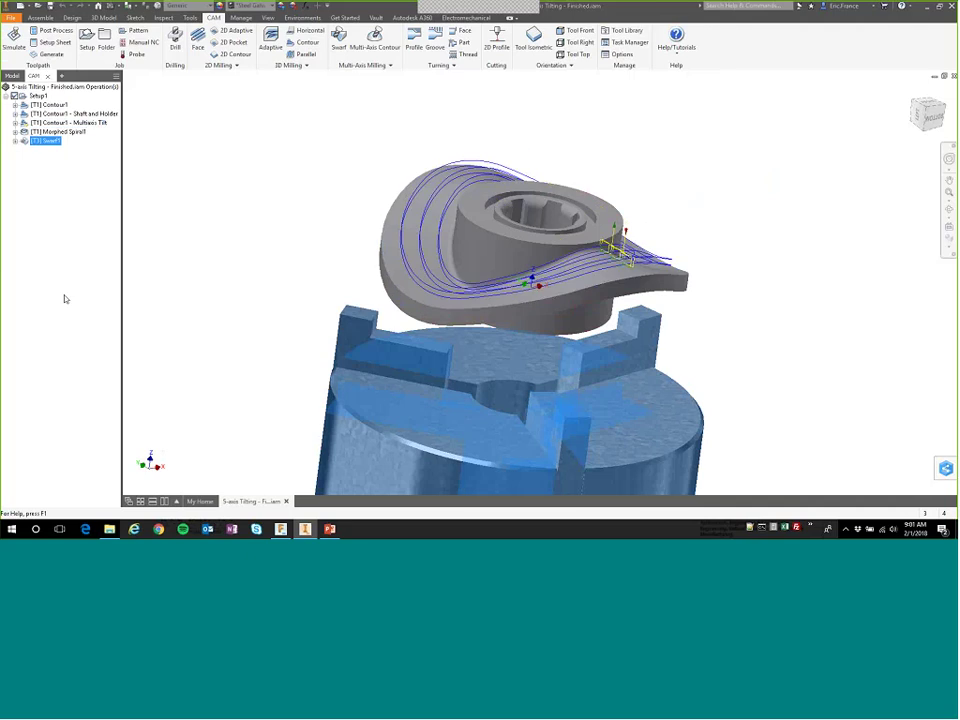
{"action": "key", "text": "F4"}
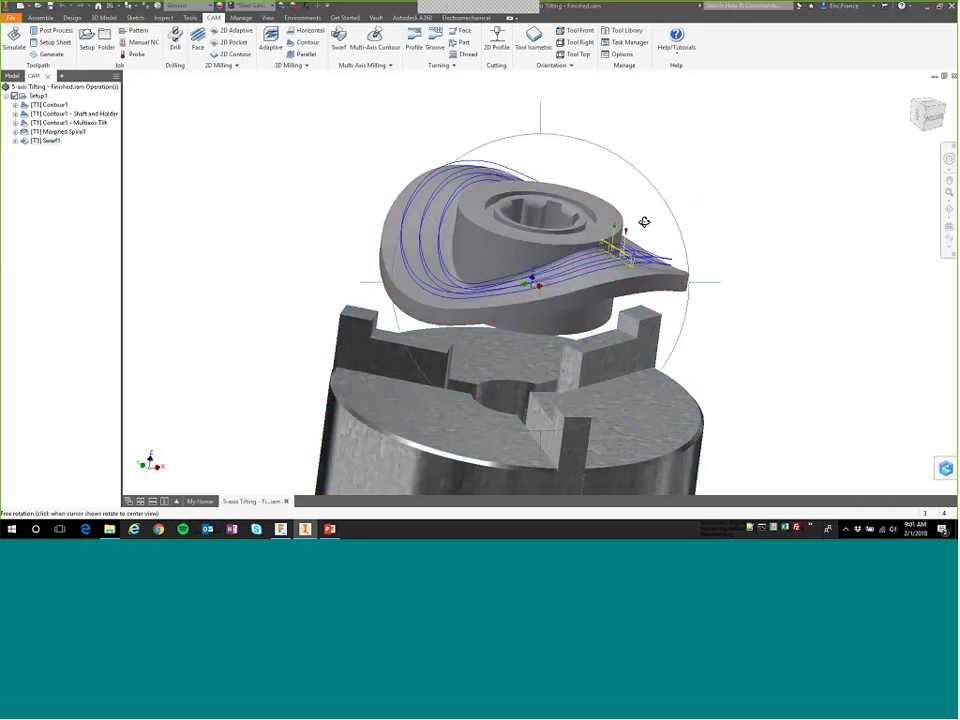
{"action": "left_click_drag", "start_coordinate": [637, 235], "coordinate": [501, 252]}
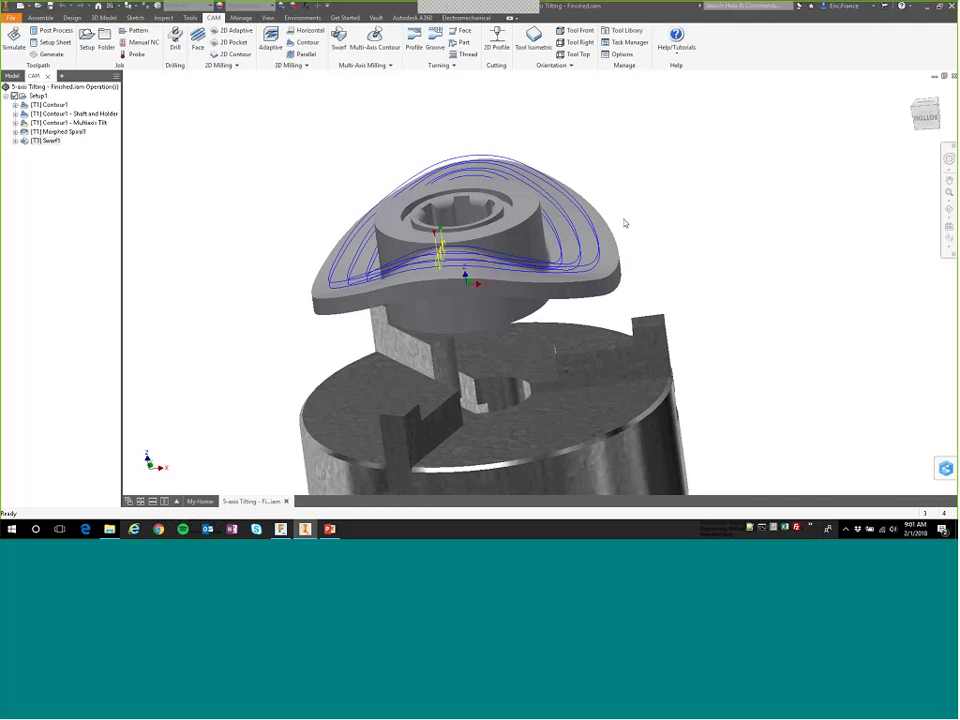
Delete the Contour1, Contour1 - Shaft and Holder and Morphed Spiral1 operations from Setup1.
{"action": "left_click", "coordinate": [47, 105]}
{"action": "left_click", "coordinate": [59, 114], "text": "ctrl"}
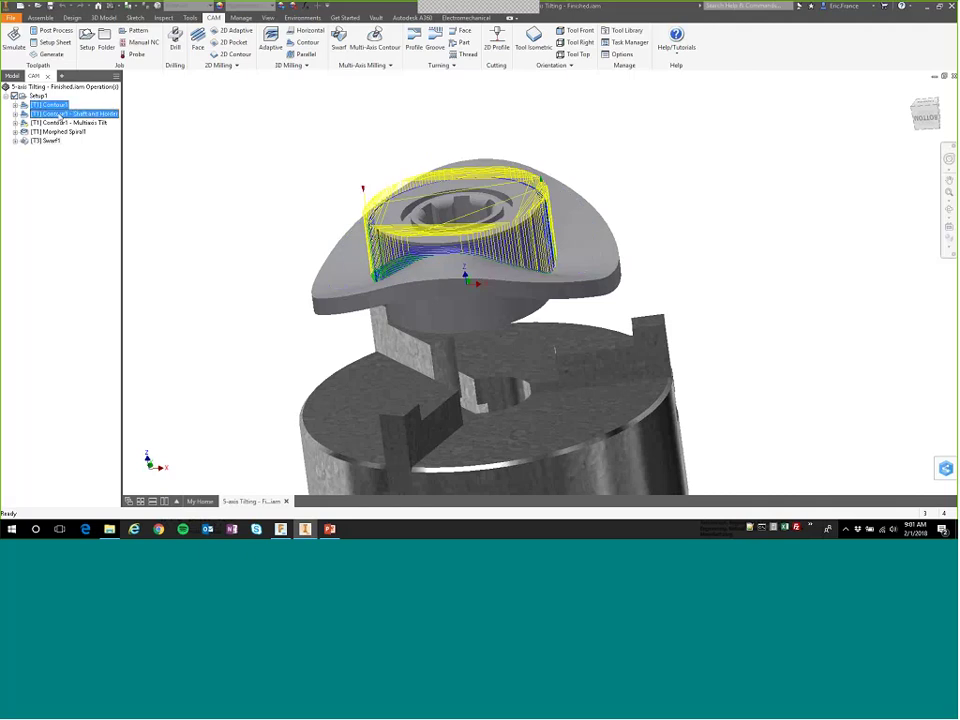
{"action": "left_click", "coordinate": [58, 131], "text": "ctrl"}
{"action": "right_click", "coordinate": [59, 131]}
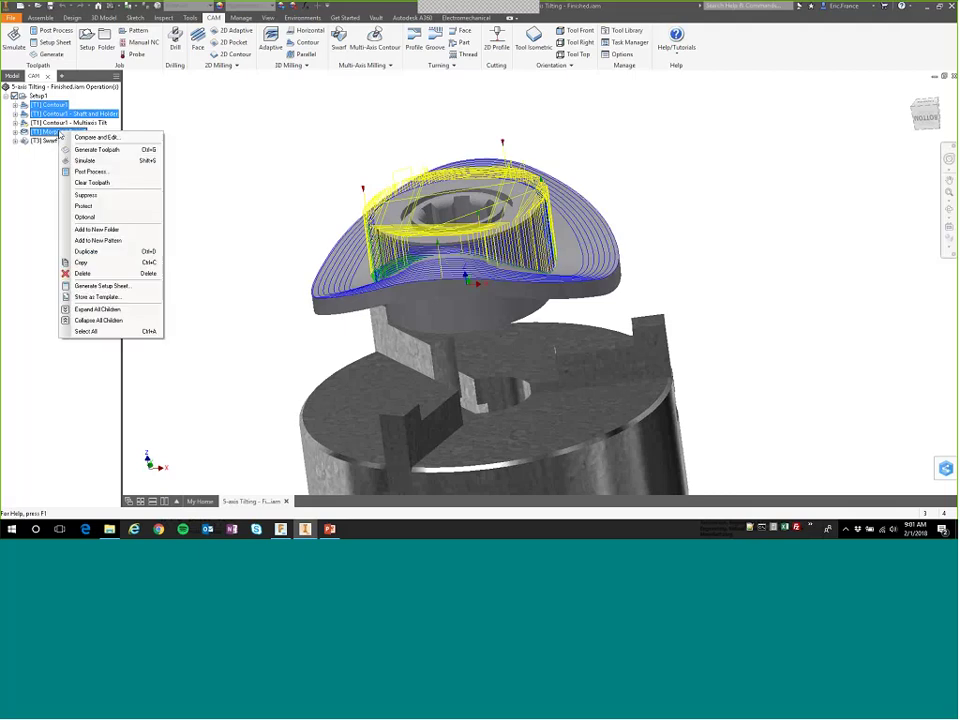
{"action": "left_click", "coordinate": [82, 274]}
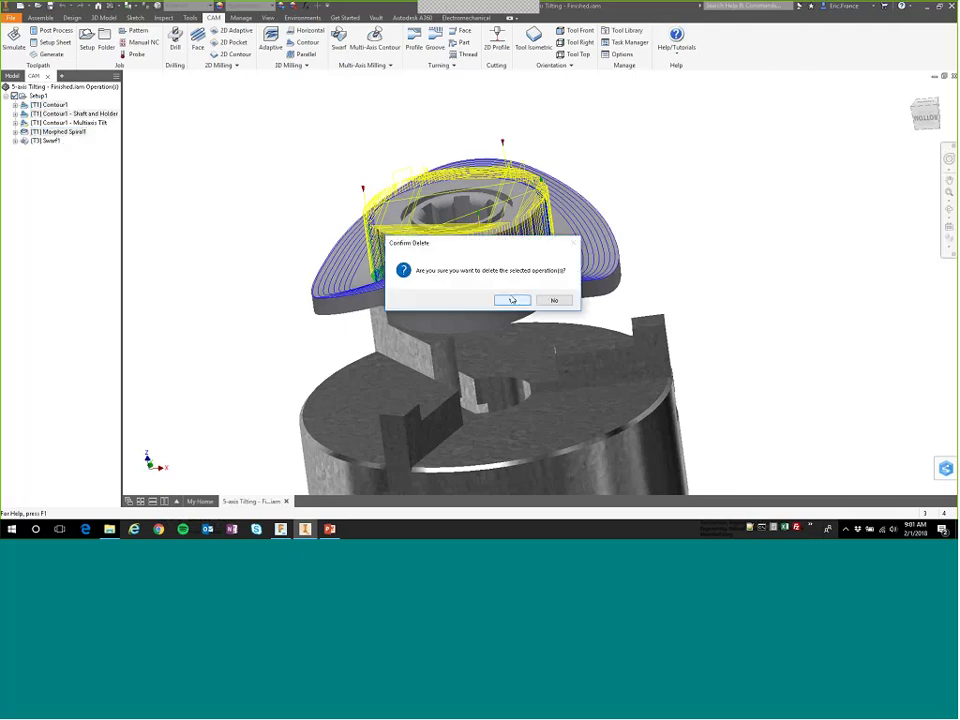
{"action": "key", "text": "Return"}
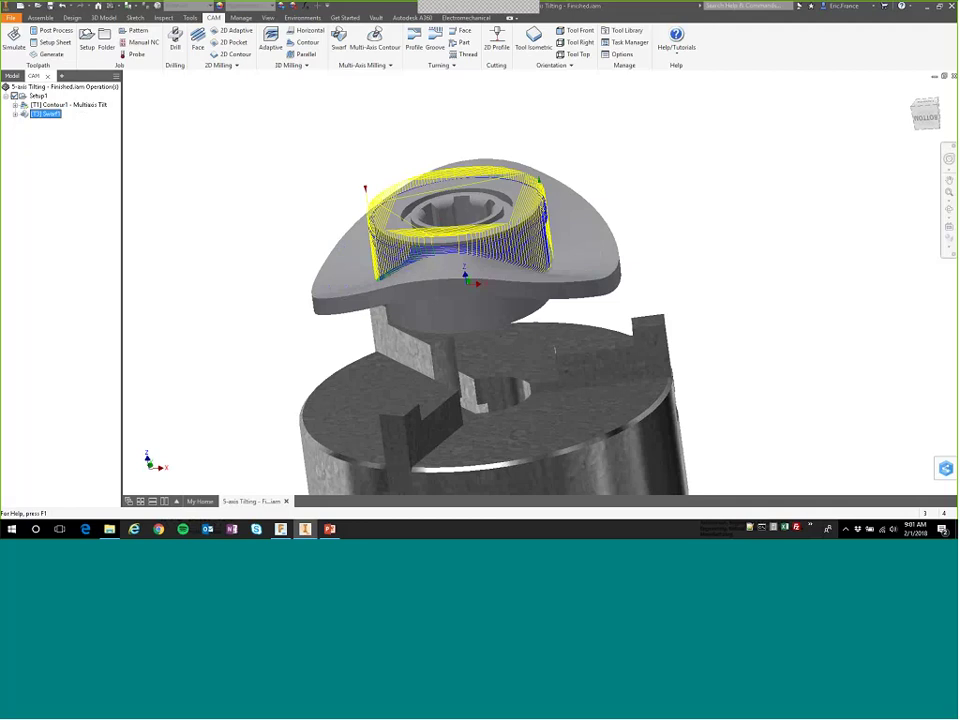
Simulate Setup1 from the beginning at a slower speed, with the stock shown and the toolpath mode set to Tail.
{"action": "left_click", "coordinate": [38, 95]}
{"action": "right_click", "coordinate": [38, 95]}
{"action": "left_click", "coordinate": [70, 170]}
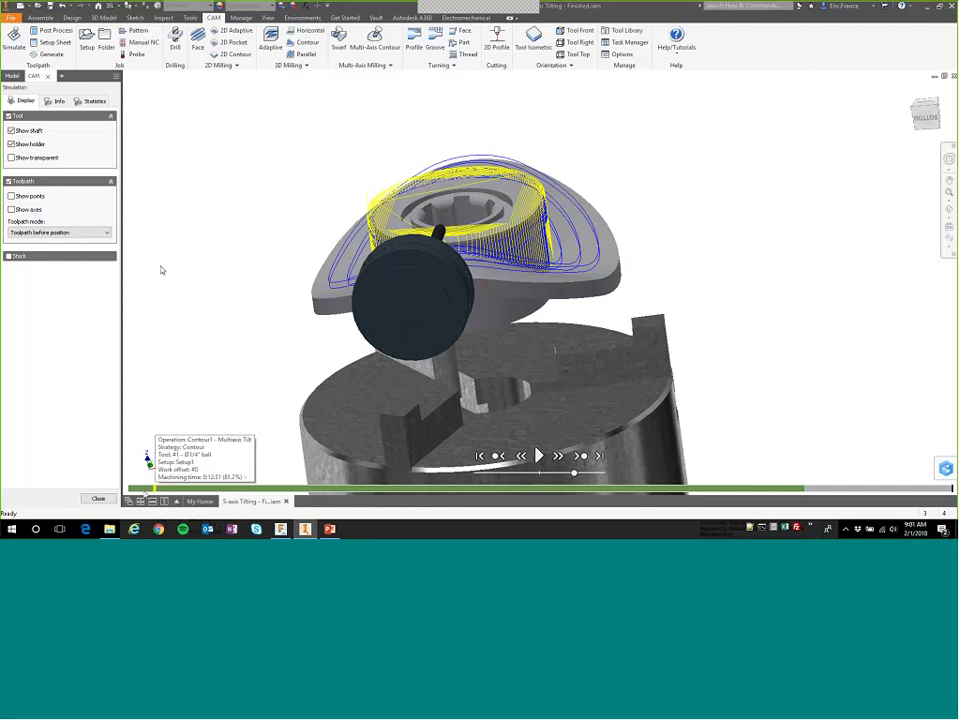
{"action": "left_click", "coordinate": [480, 456]}
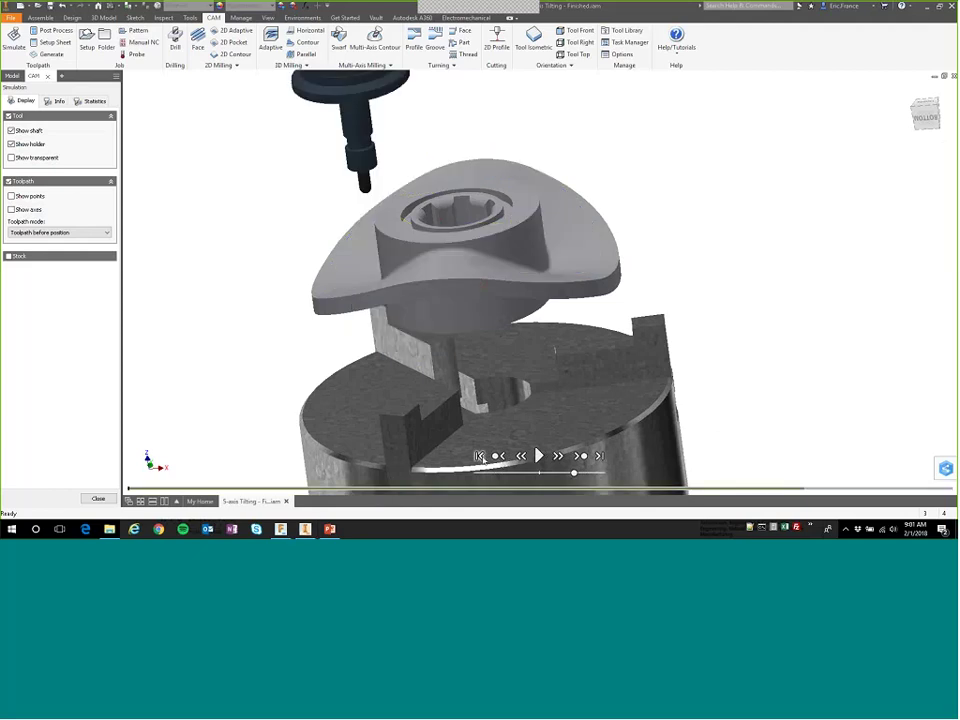
{"action": "left_click", "coordinate": [547, 473]}
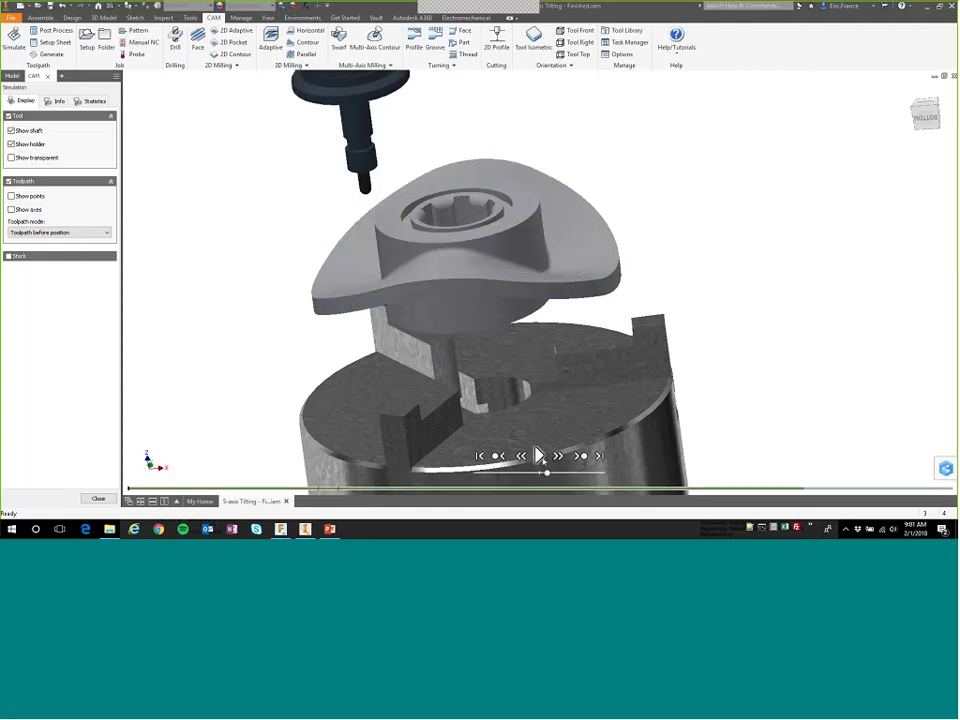
{"action": "left_click", "coordinate": [541, 457]}
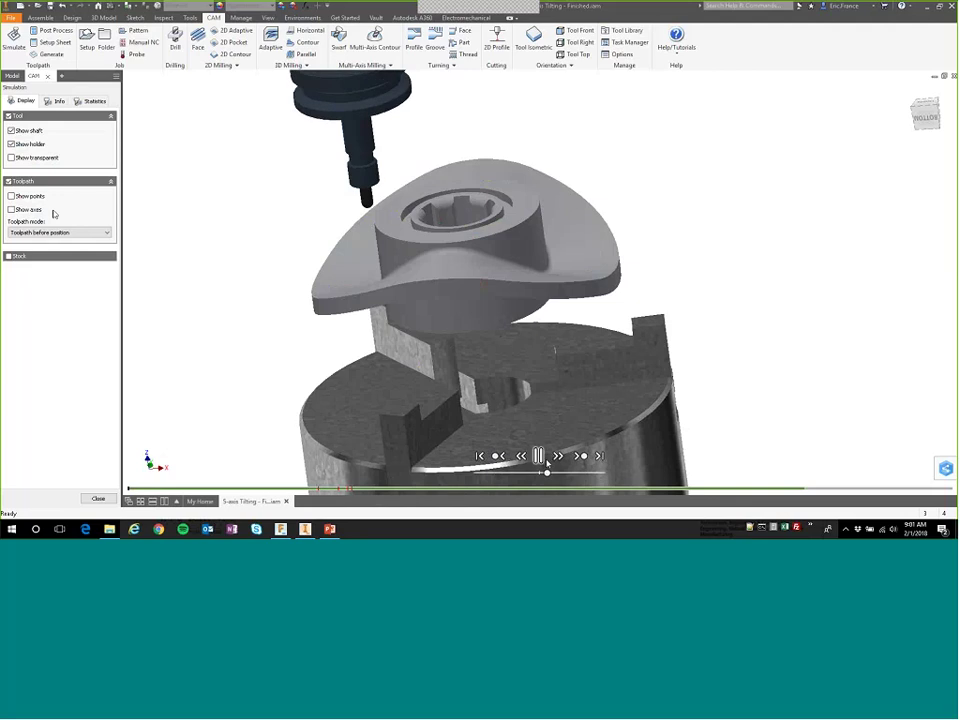
{"action": "left_click", "coordinate": [10, 256]}
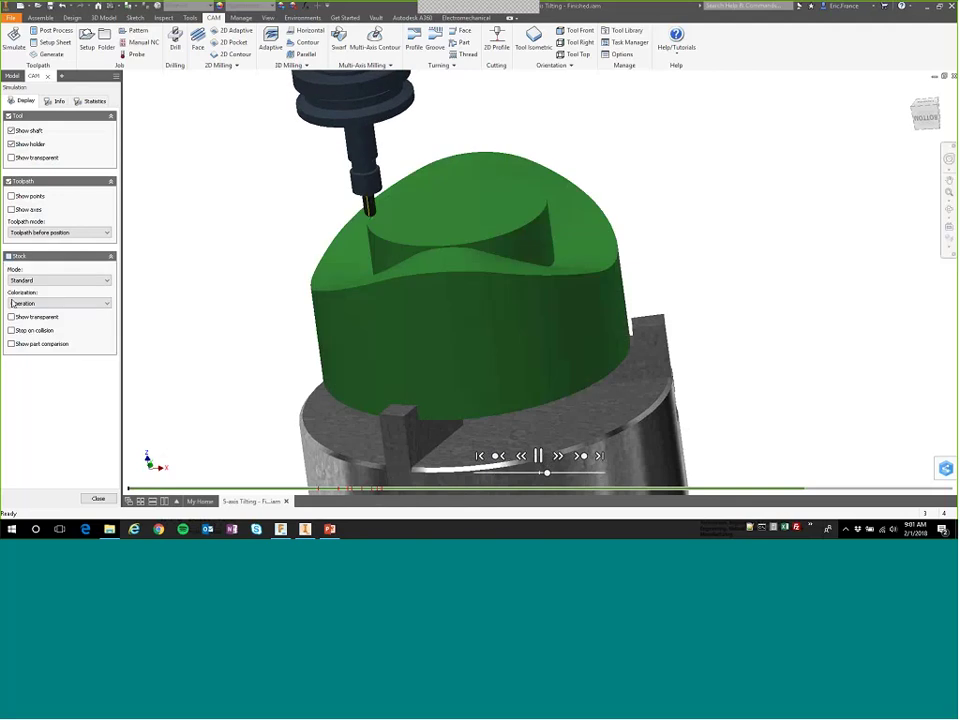
{"action": "left_click", "coordinate": [20, 232]}
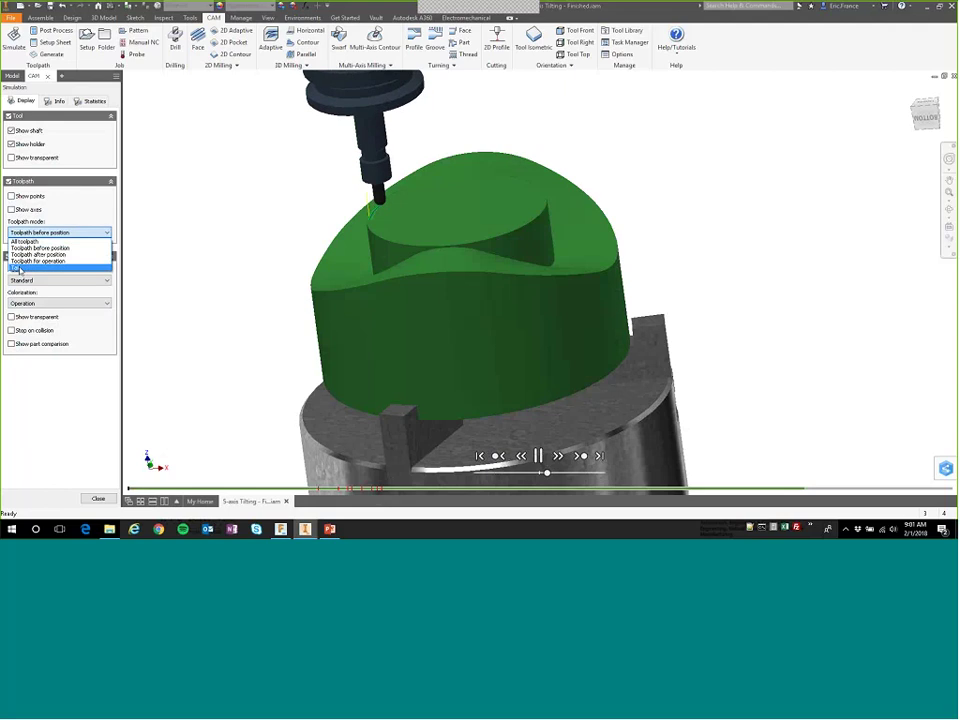
{"action": "left_click", "coordinate": [16, 267]}
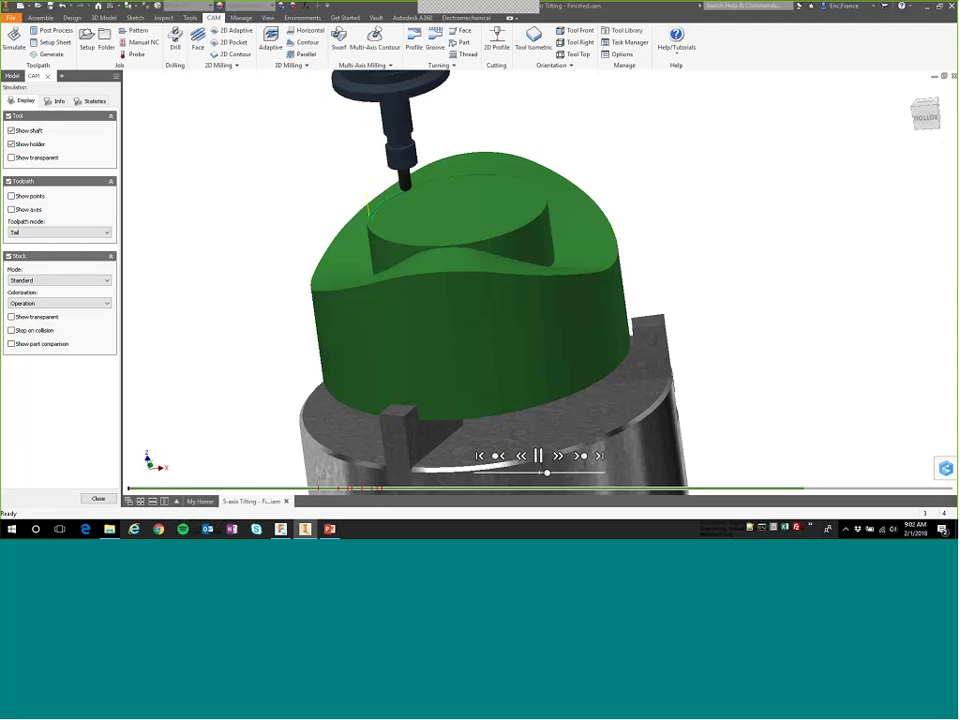
Speed up the playback and review the stock simulation through the multi-axis tilt contour and swarf toolpaths from several positions.
{"action": "left_click", "coordinate": [587, 474]}
{"action": "mouse_move", "coordinate": [312, 492]}
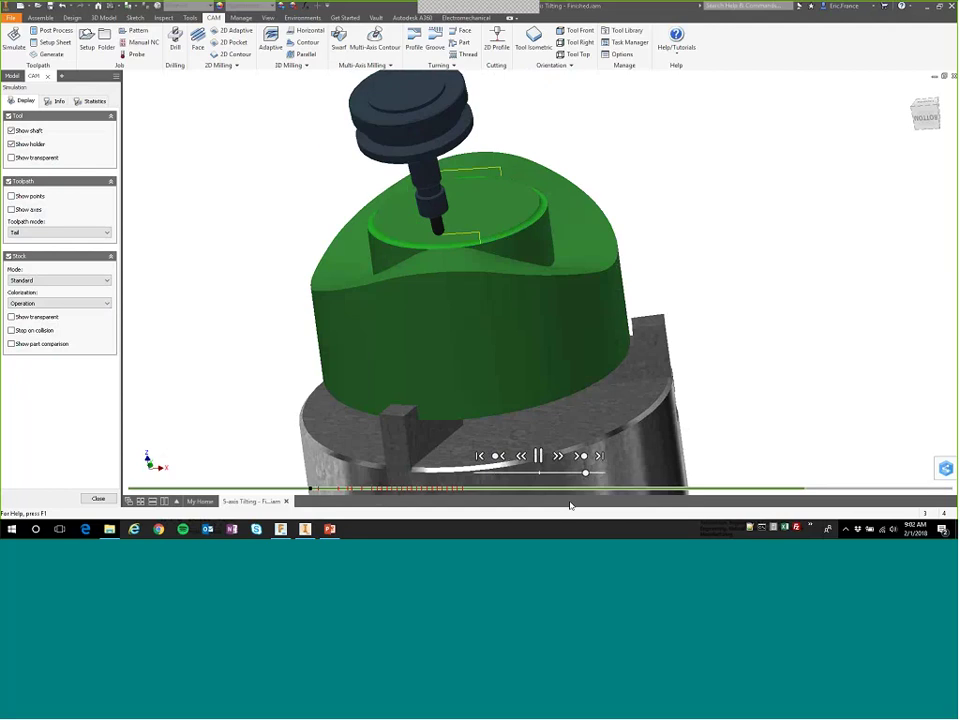
{"action": "mouse_move", "coordinate": [435, 491]}
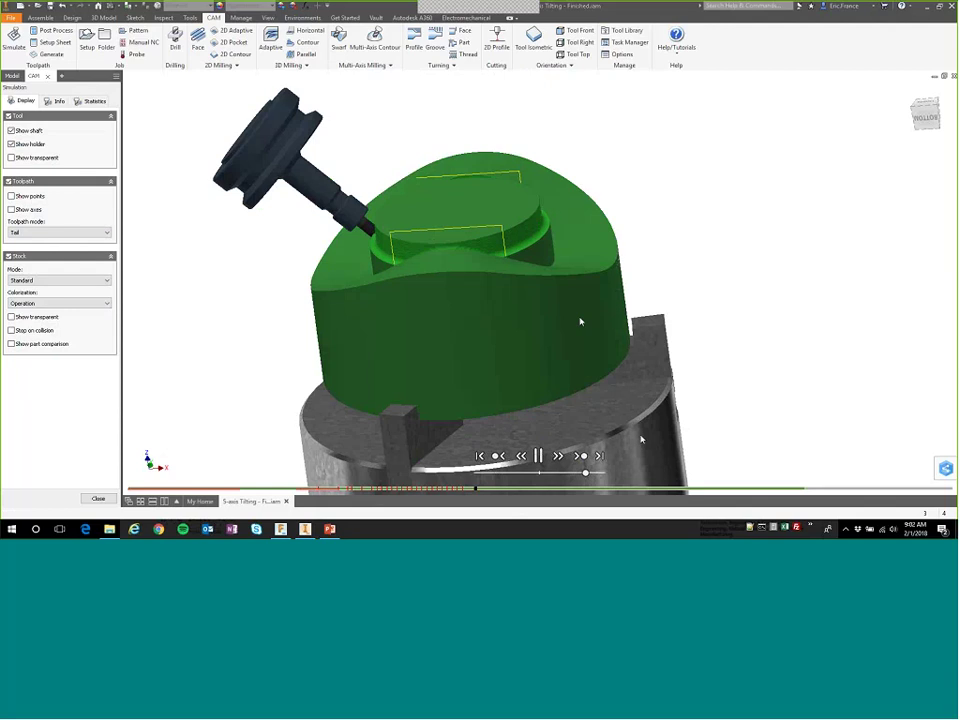
{"action": "left_click", "coordinate": [692, 488]}
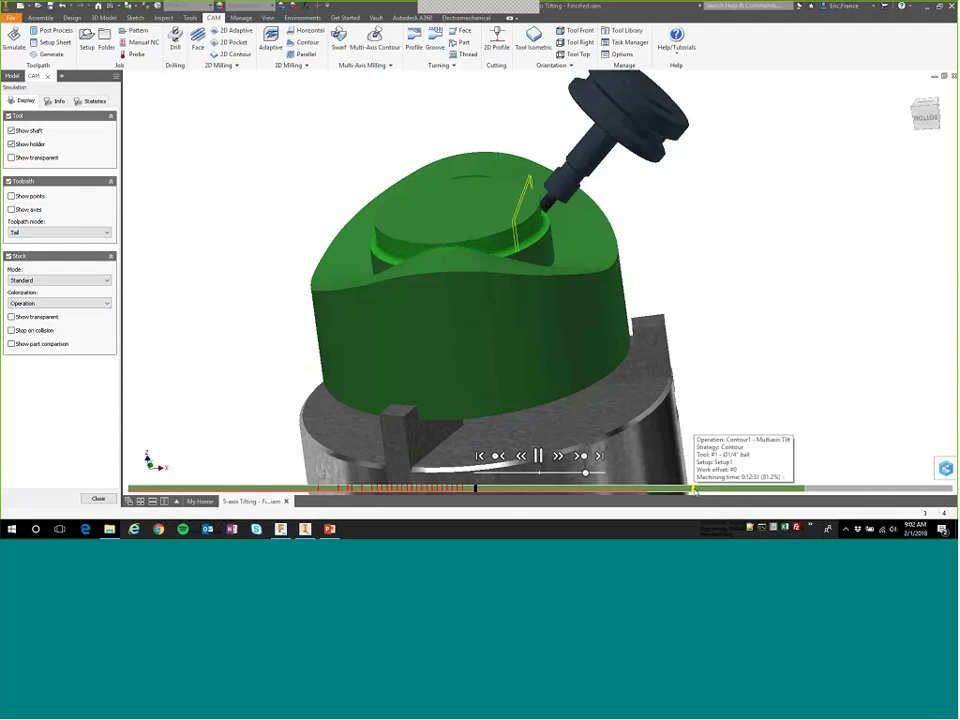
{"action": "left_click", "coordinate": [782, 489]}
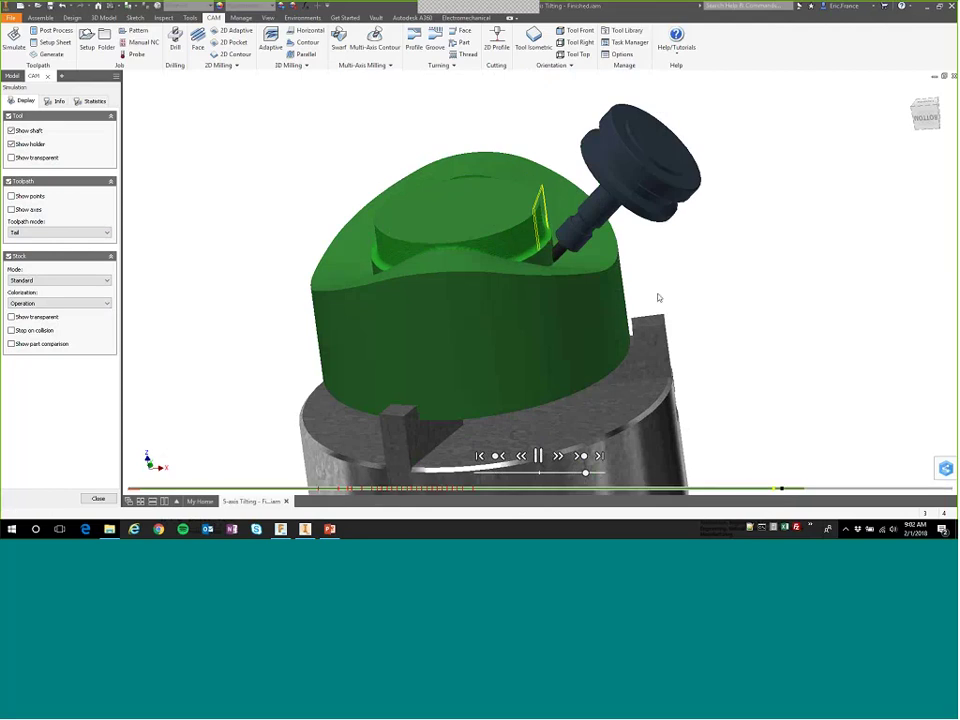
{"action": "key", "text": "F4"}
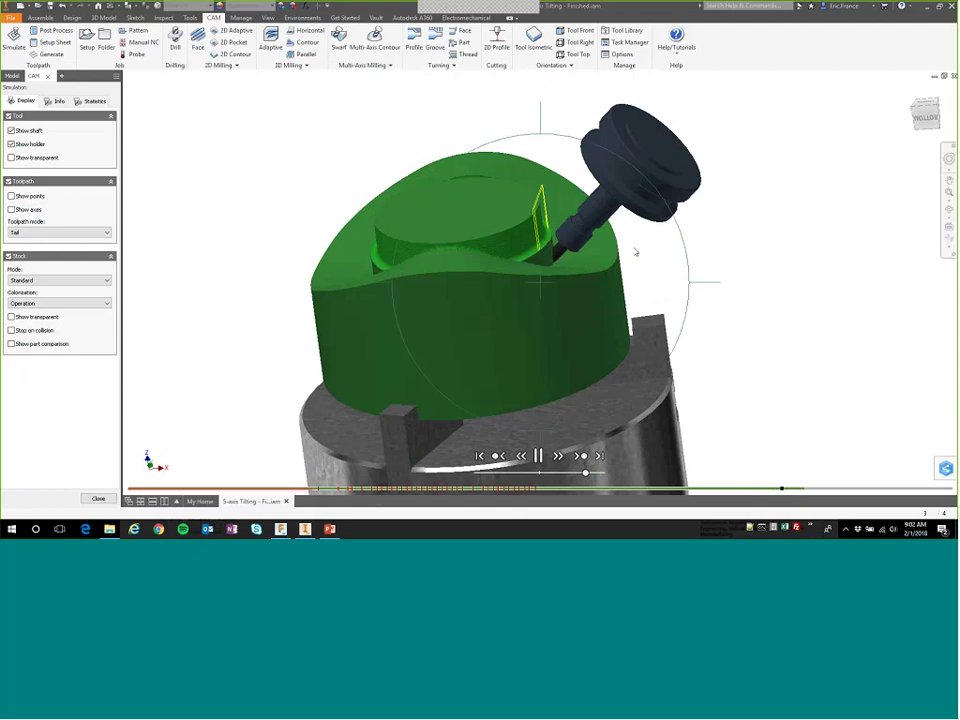
{"action": "left_click_drag", "start_coordinate": [635, 253], "coordinate": [520, 310]}
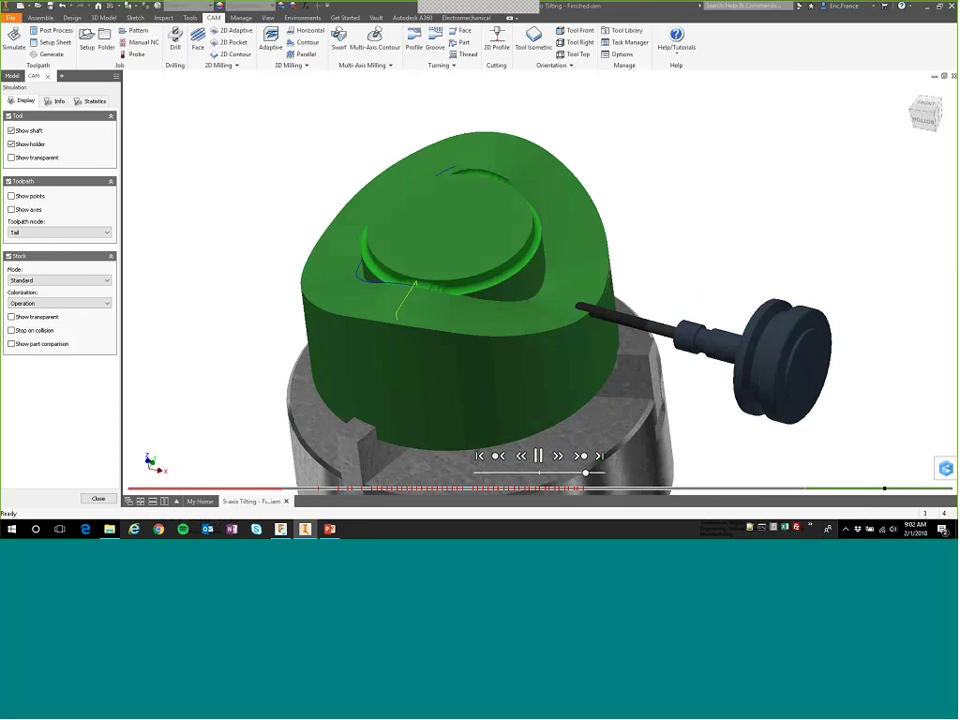
{"action": "left_click", "coordinate": [922, 490]}
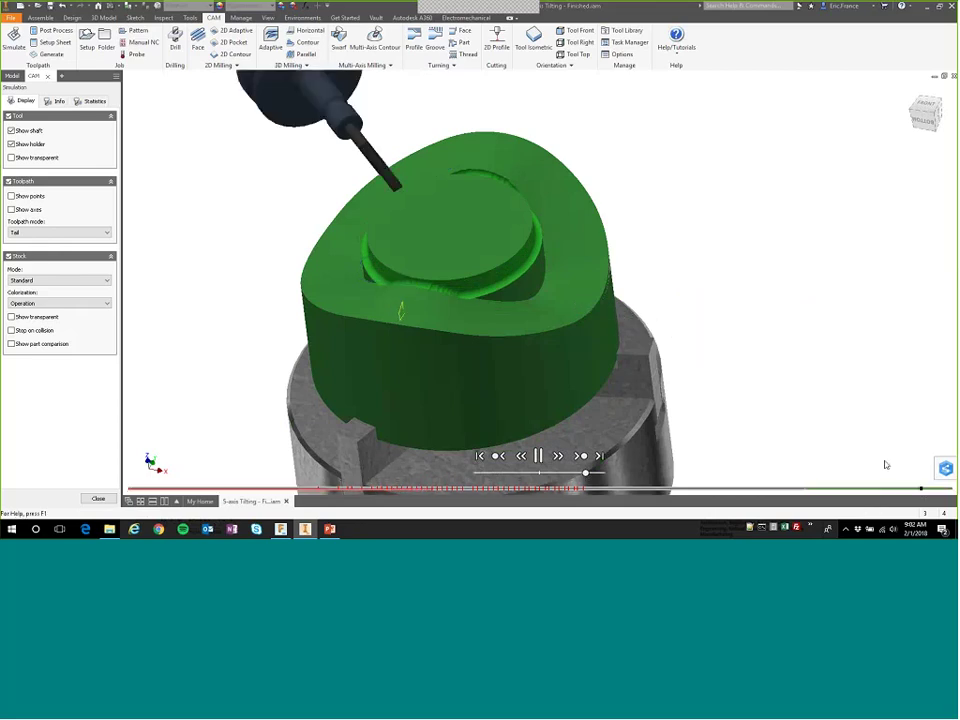